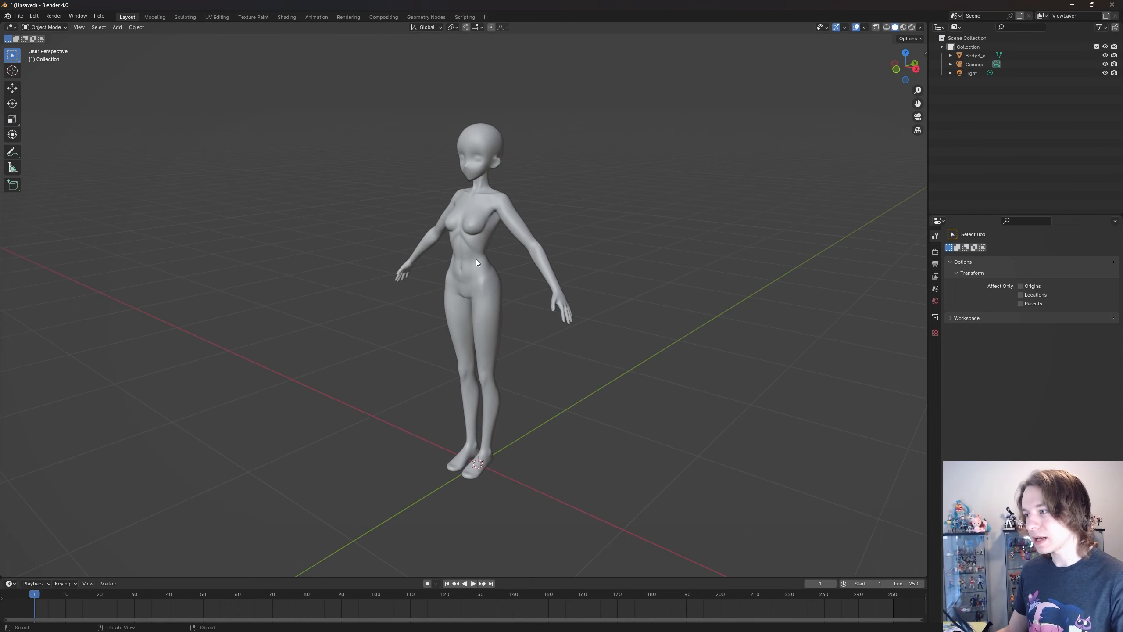
middle_click_drag(555, 298, 553, 284, "shift")
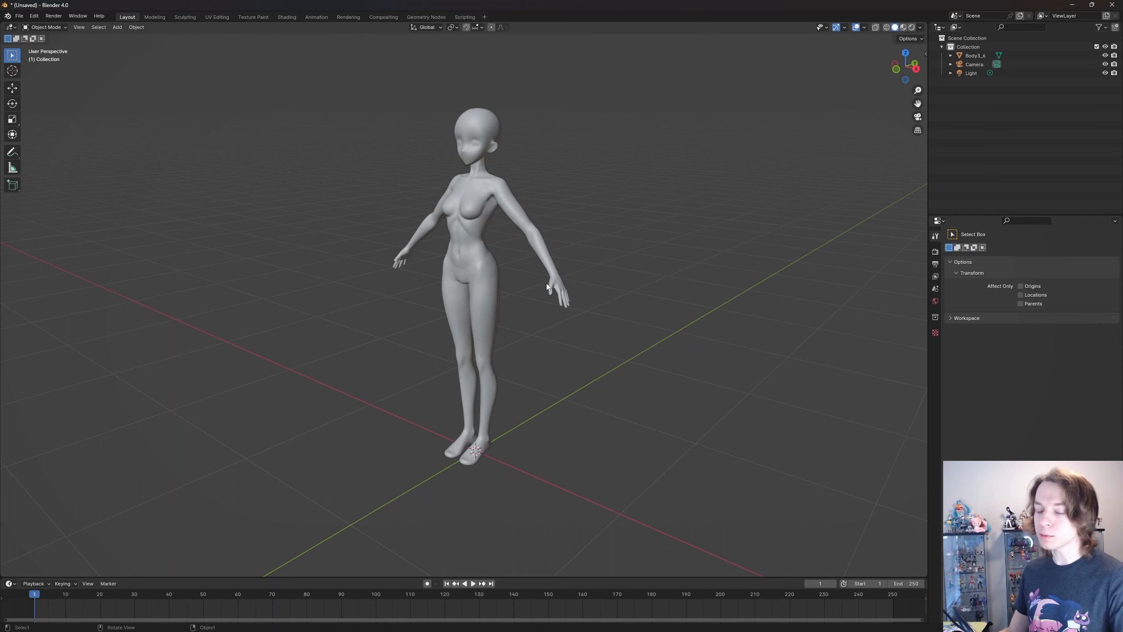
scroll(546, 283, "up", 1)
middle_click_drag(570, 260, 601, 285, "shift")
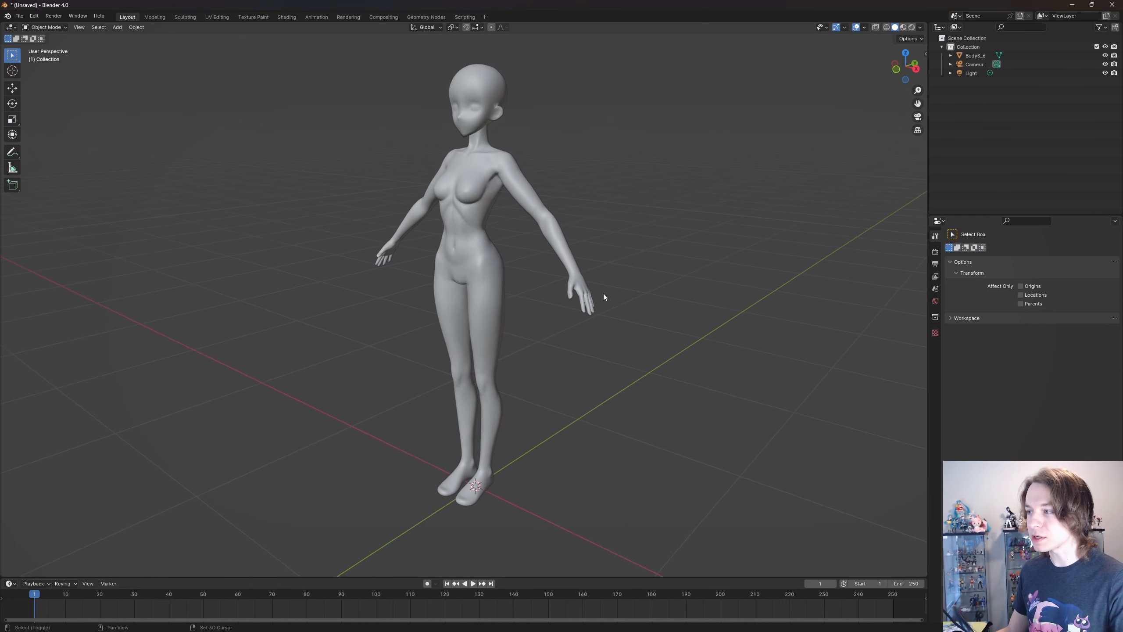
left_click(478, 245)
left_click(528, 261)
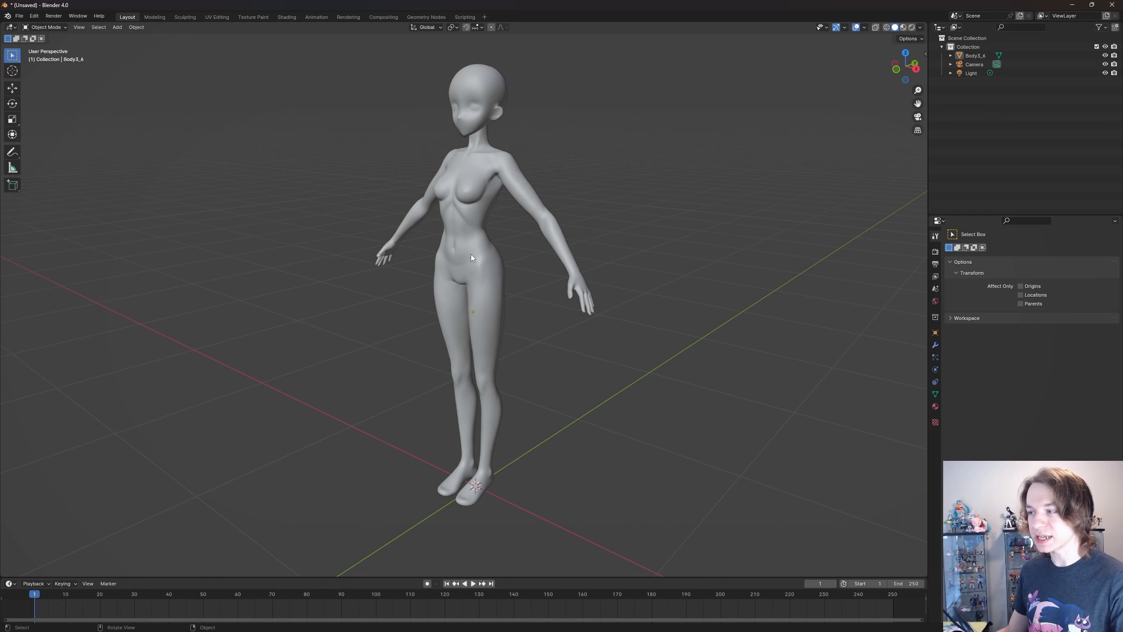
middle_click_drag(499, 260, 518, 279)
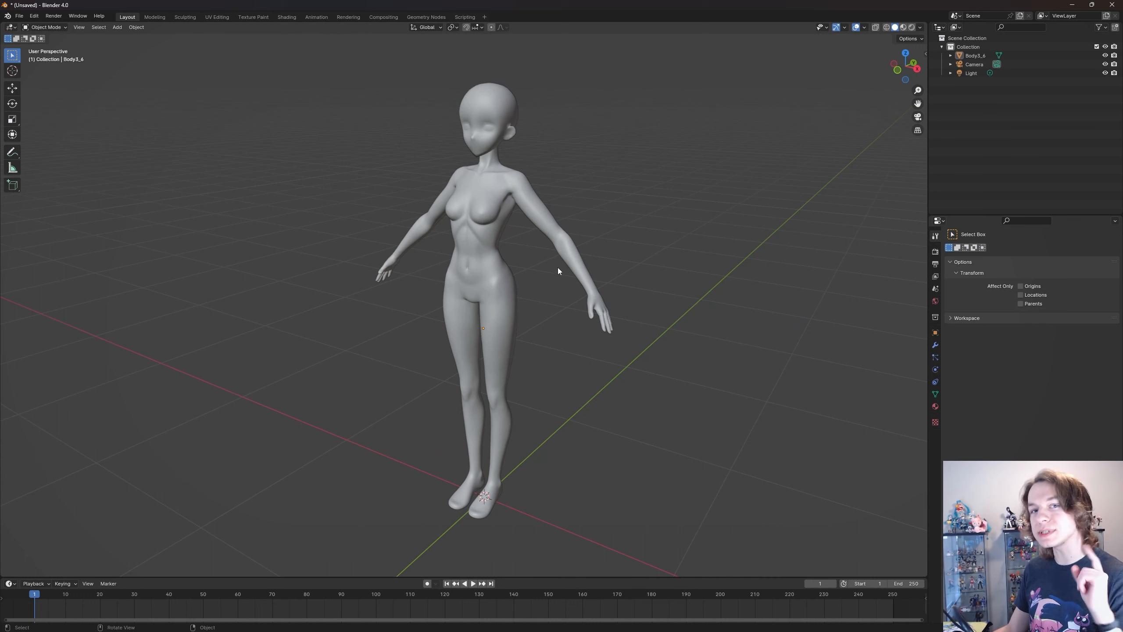
- Open the render settings, try Cycles as the render engine, and return to EEVEE
left_click(936, 251)
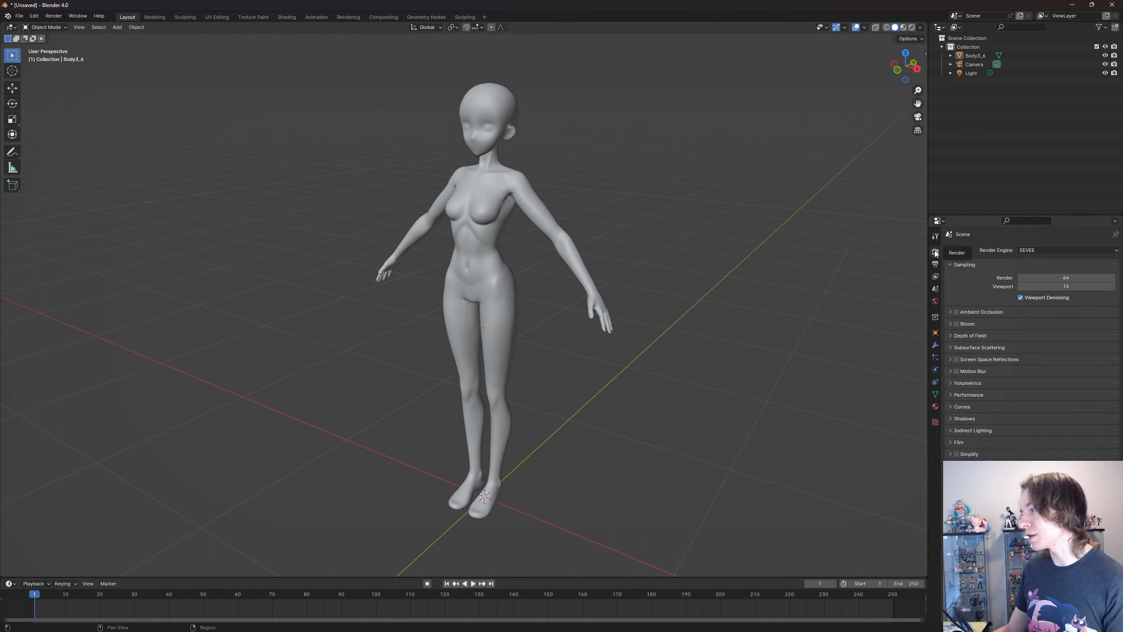
left_click(1028, 253)
left_click(1030, 256)
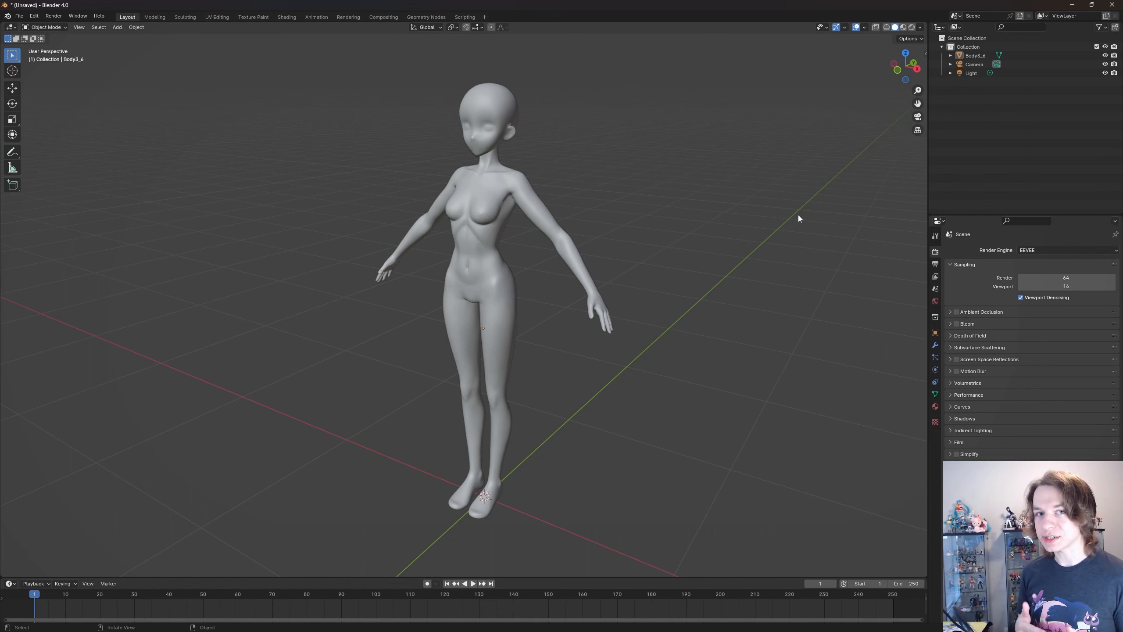
left_click(1050, 250)
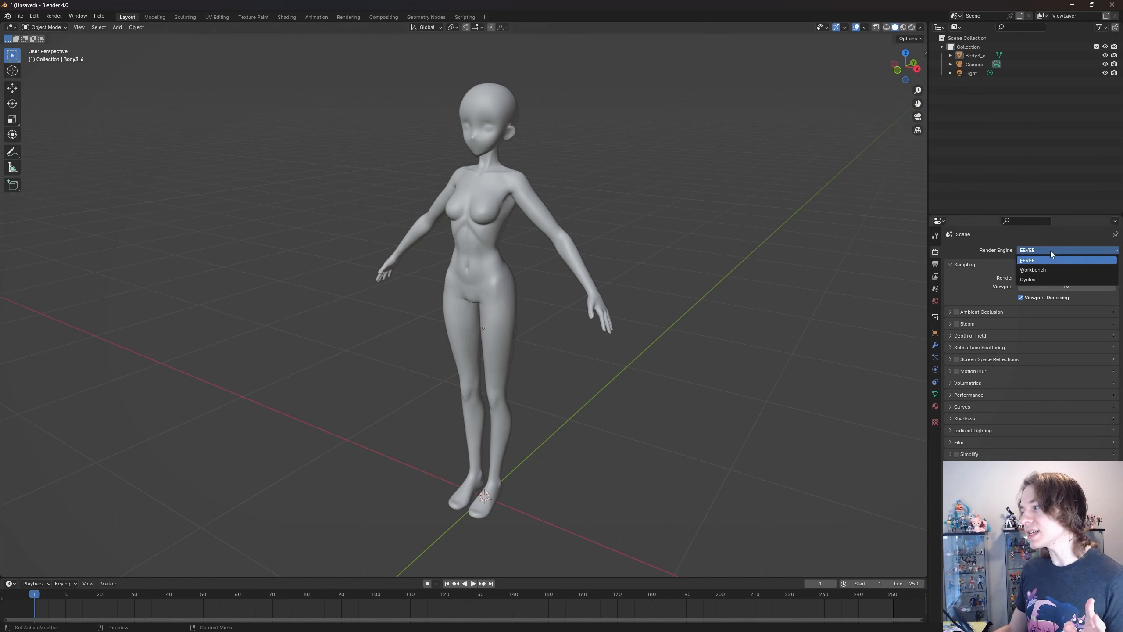
left_click(1042, 281)
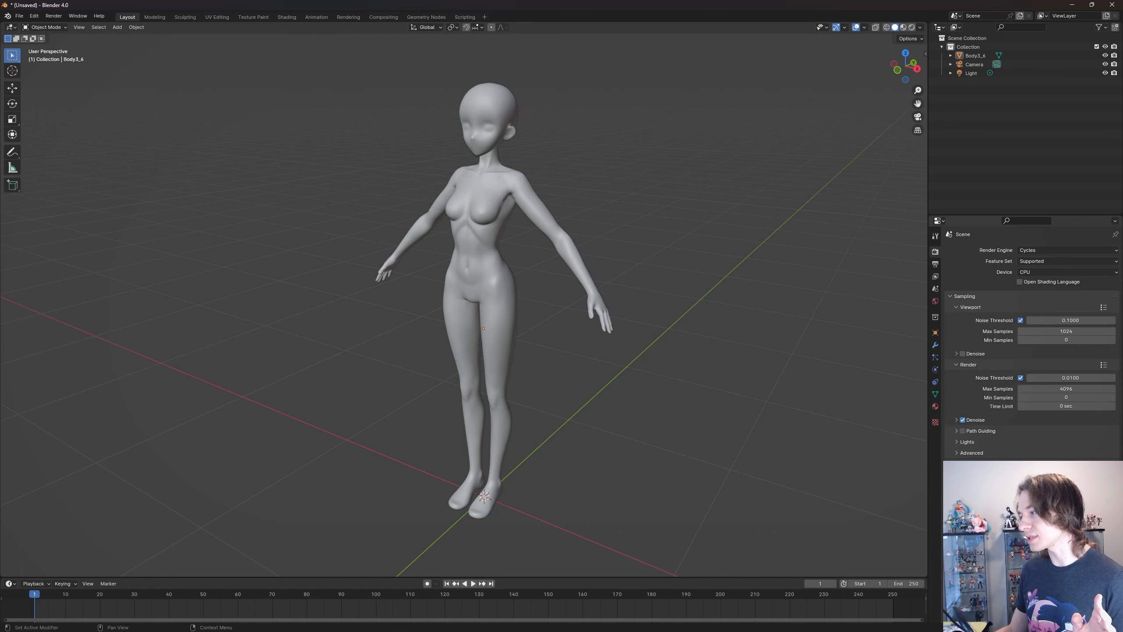
left_click(1042, 251)
left_click(1042, 259)
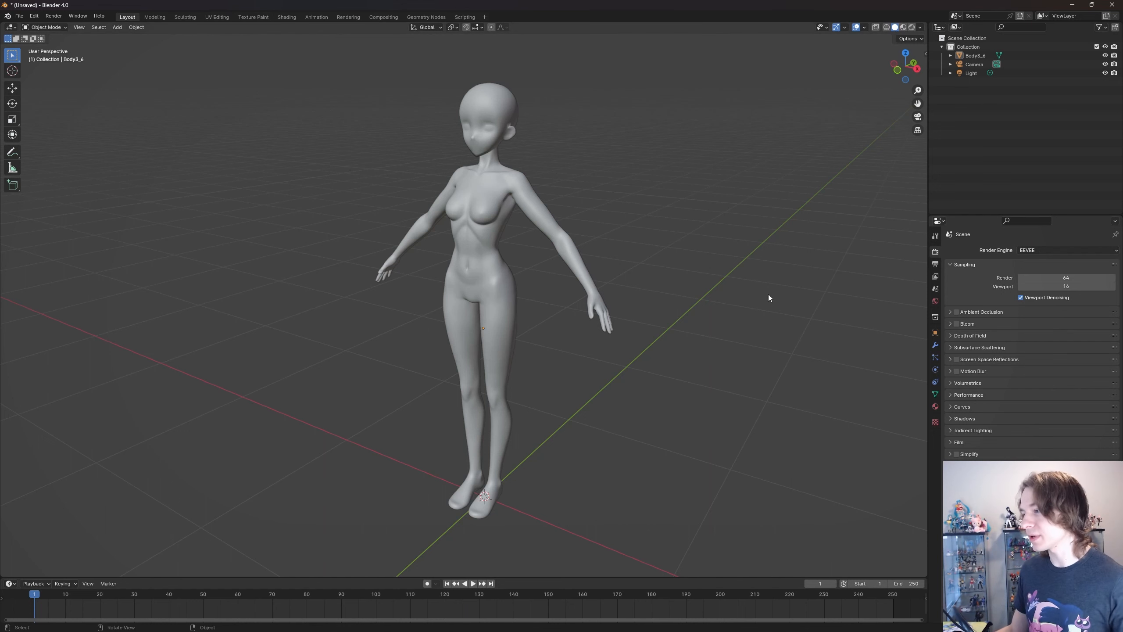
- Turn off viewport denoising in the EEVEE sampling settings and leave Ambient Occlusion disabled
left_click(1021, 298)
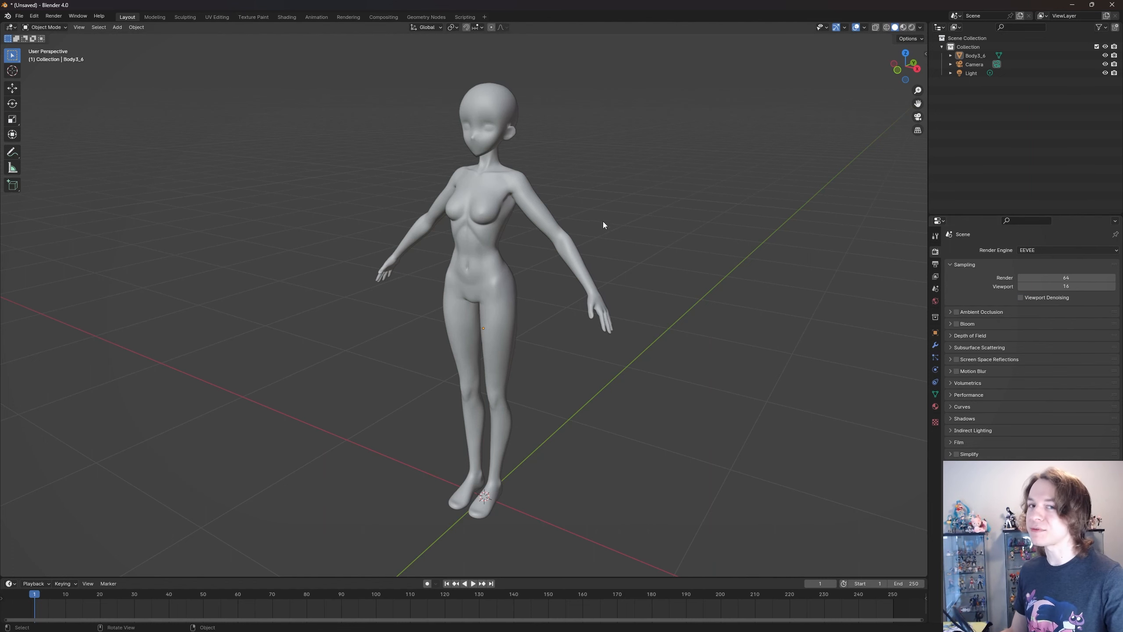
middle_click_drag(604, 222, 625, 232)
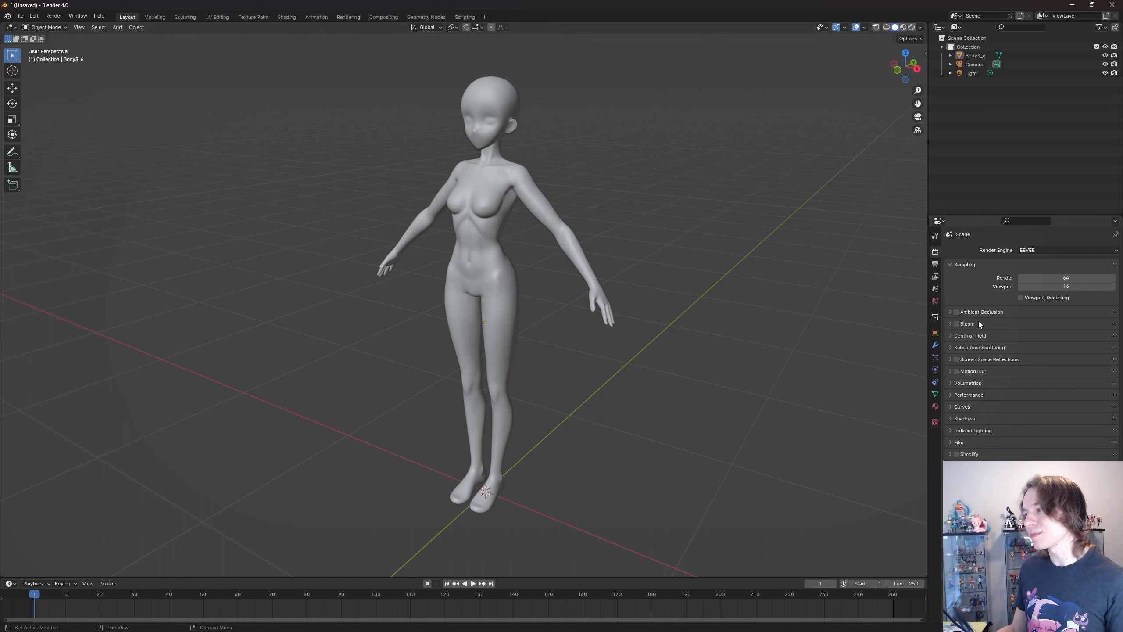
middle_click_drag(766, 306, 767, 308, "shift")
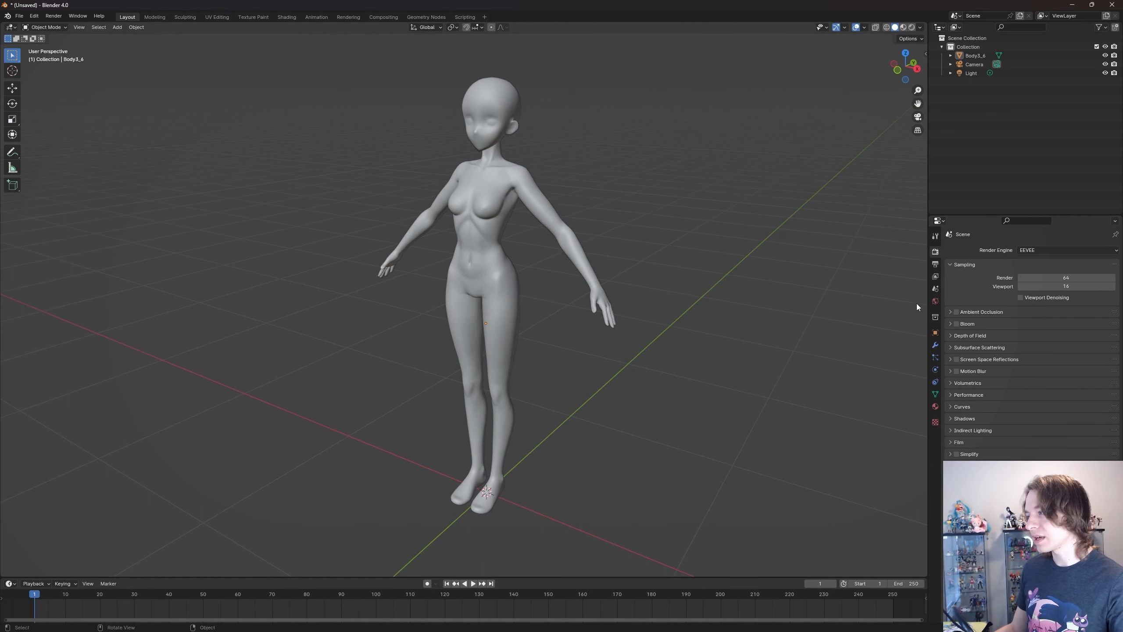
left_click(962, 314)
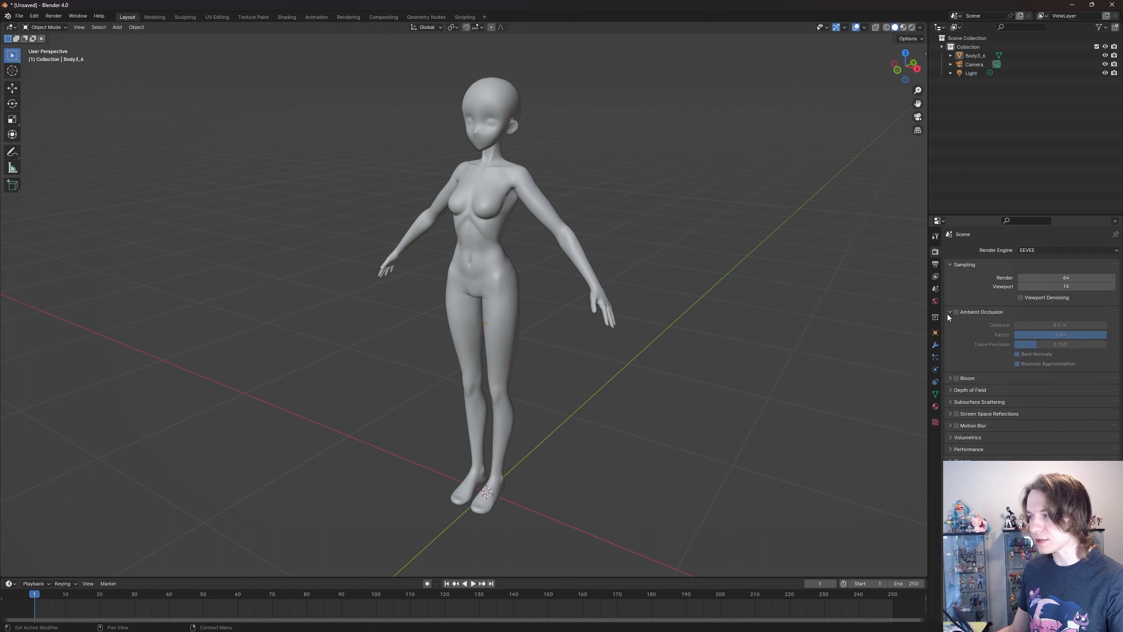
left_click(955, 313)
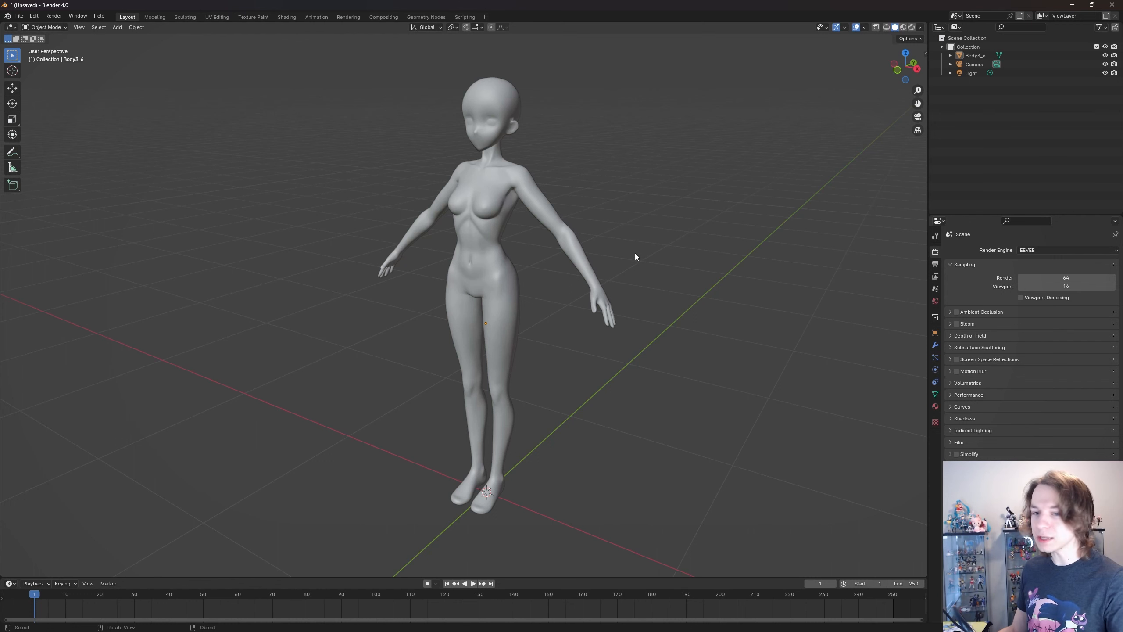
- Switch the 3D viewport to Rendered shading to preview the body under the scene lighting
key("z")
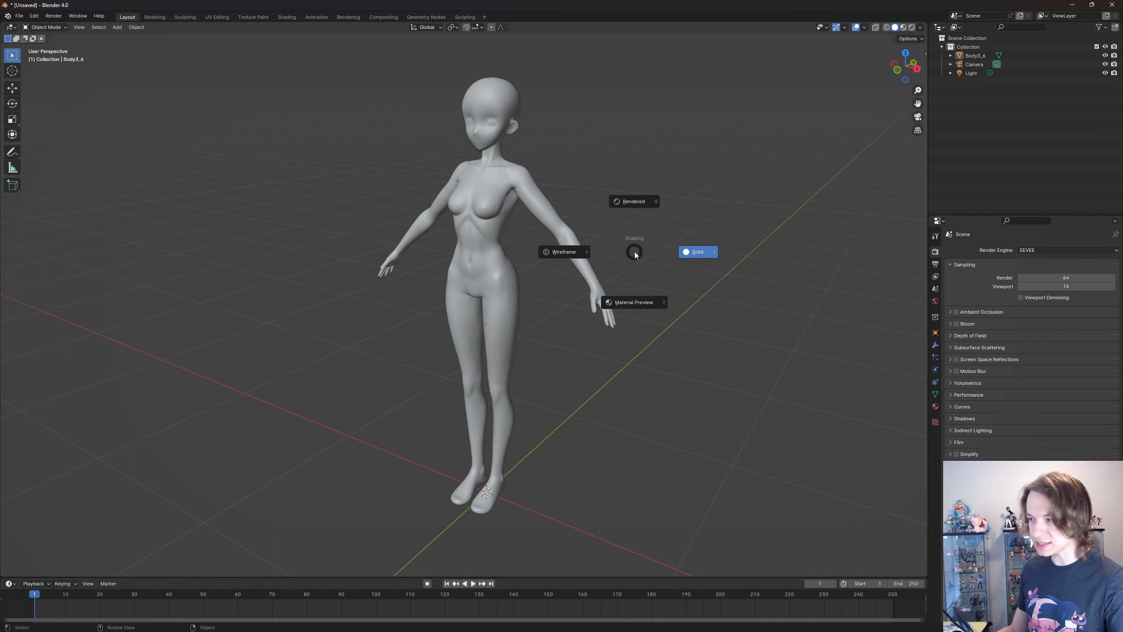
left_click(633, 201)
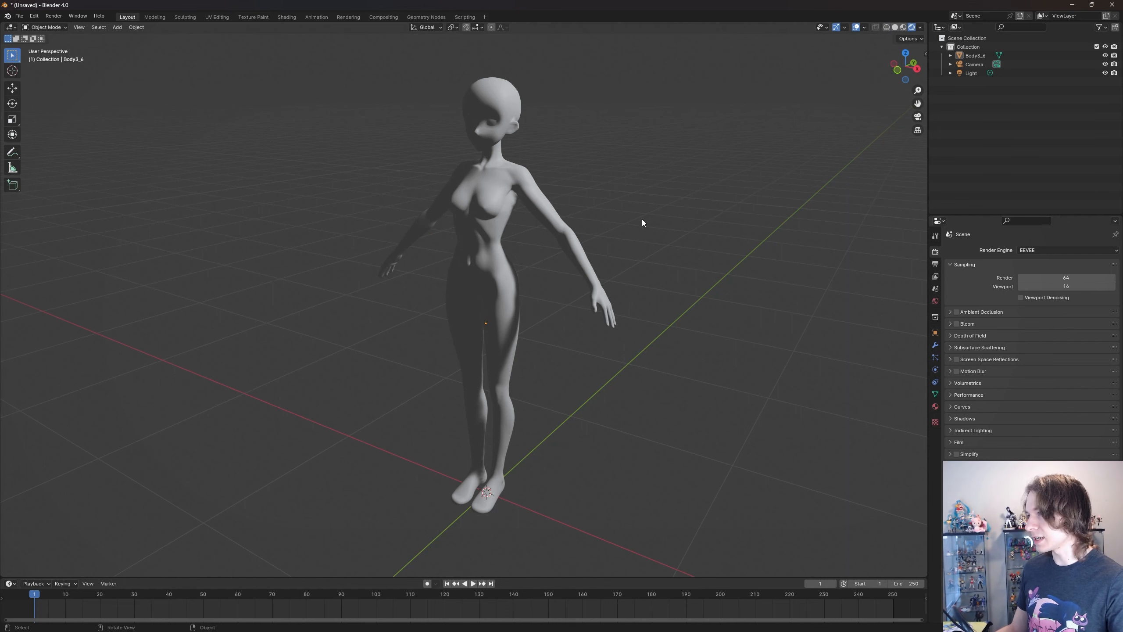
middle_click_drag(643, 220, 590, 223)
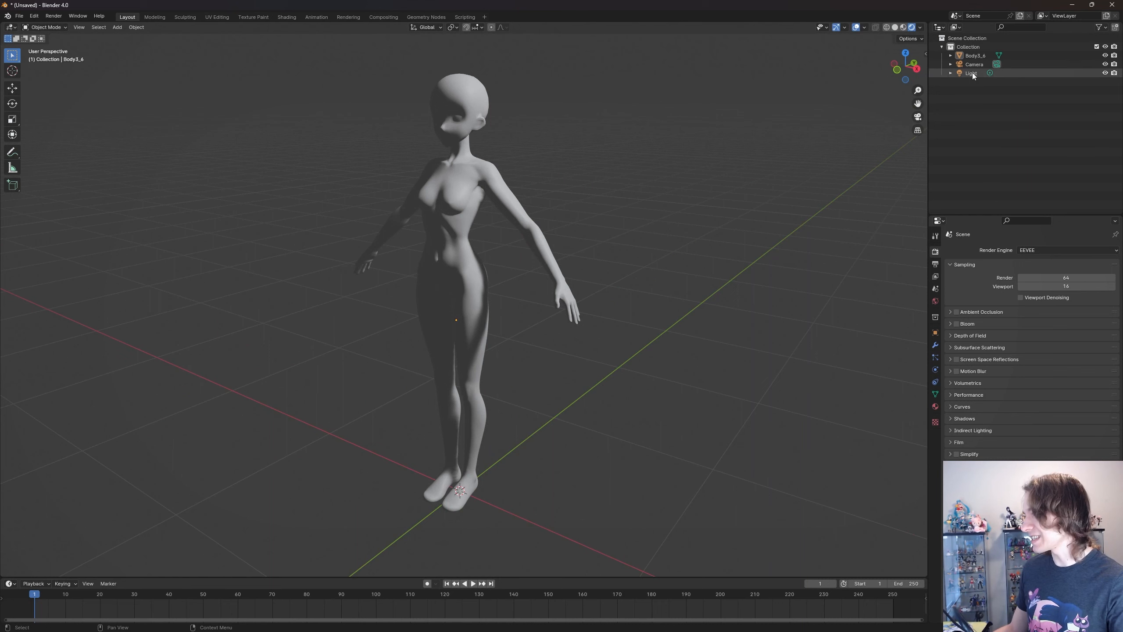
scroll(445, 168, "down", 2)
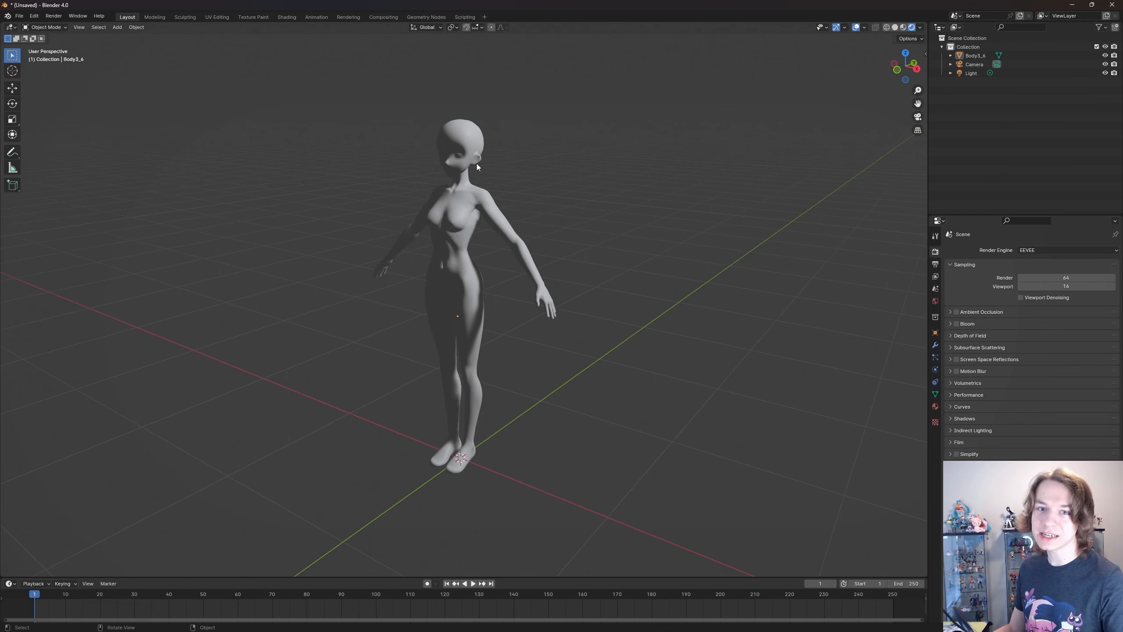
left_click(19, 15)
mouse_move(63, 139)
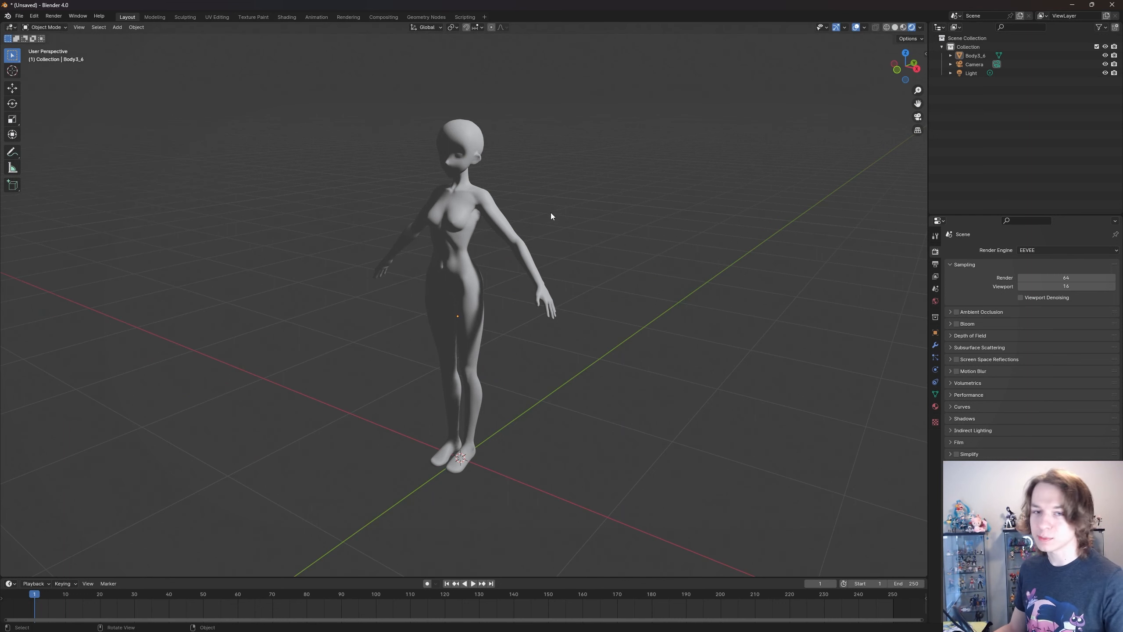
middle_click_drag(551, 212, 628, 205)
- Select the scene's existing light and change its type from Point to Sun
left_click(970, 74)
scroll(628, 236, "down", 5)
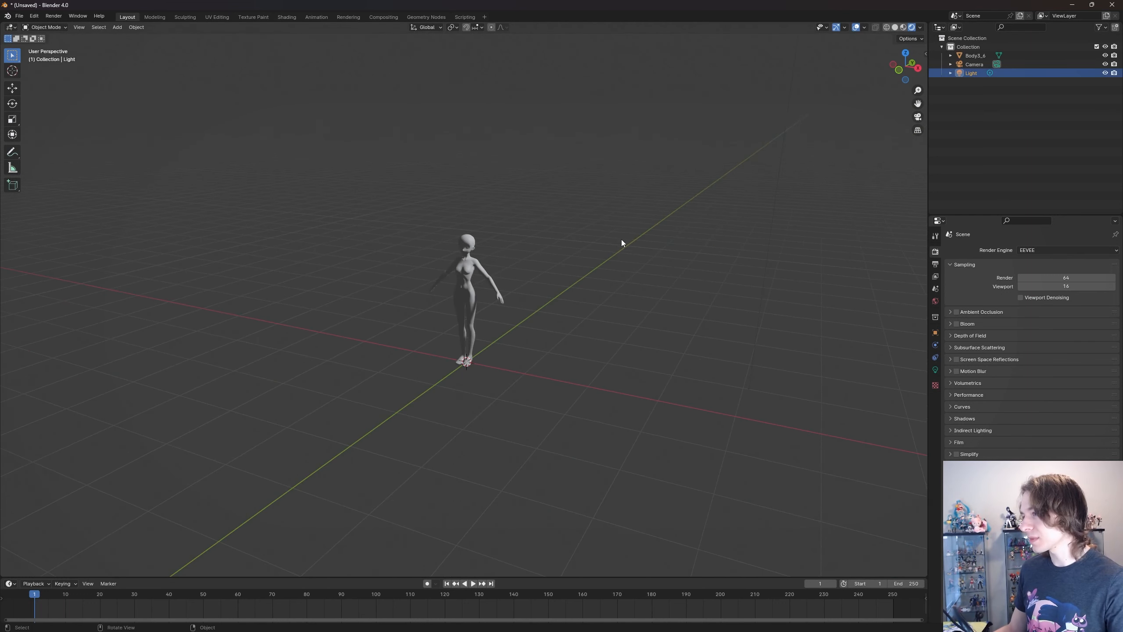
scroll(606, 283, "up", 8)
scroll(574, 372, "down", 4)
scroll(676, 265, "down", 3)
scroll(663, 256, "up", 3)
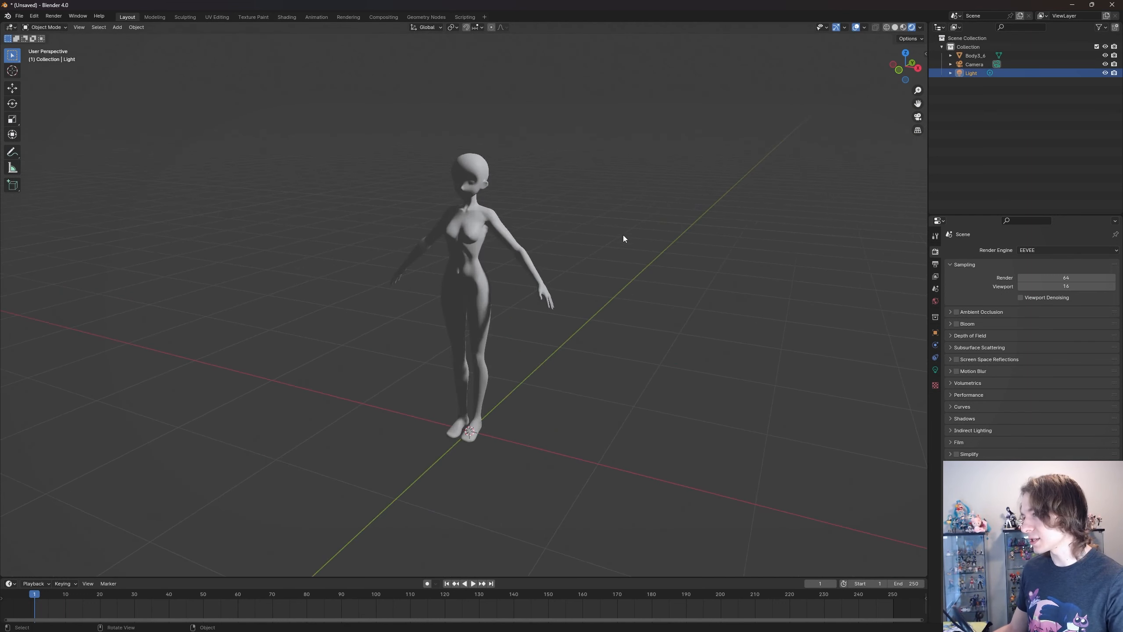
left_click(936, 370)
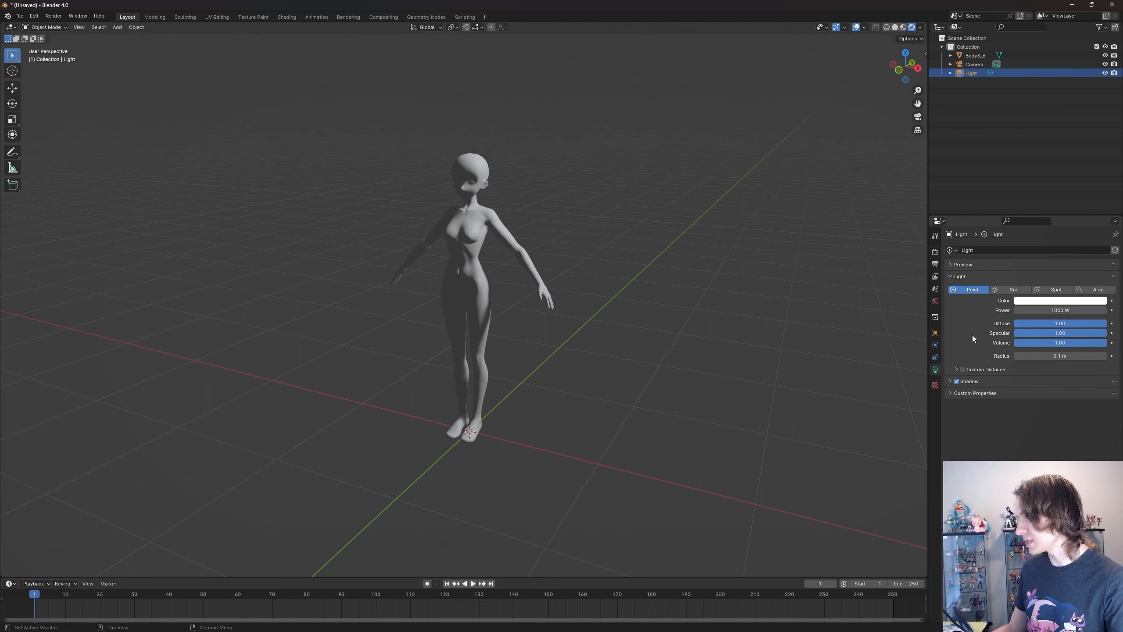
left_click(1011, 290)
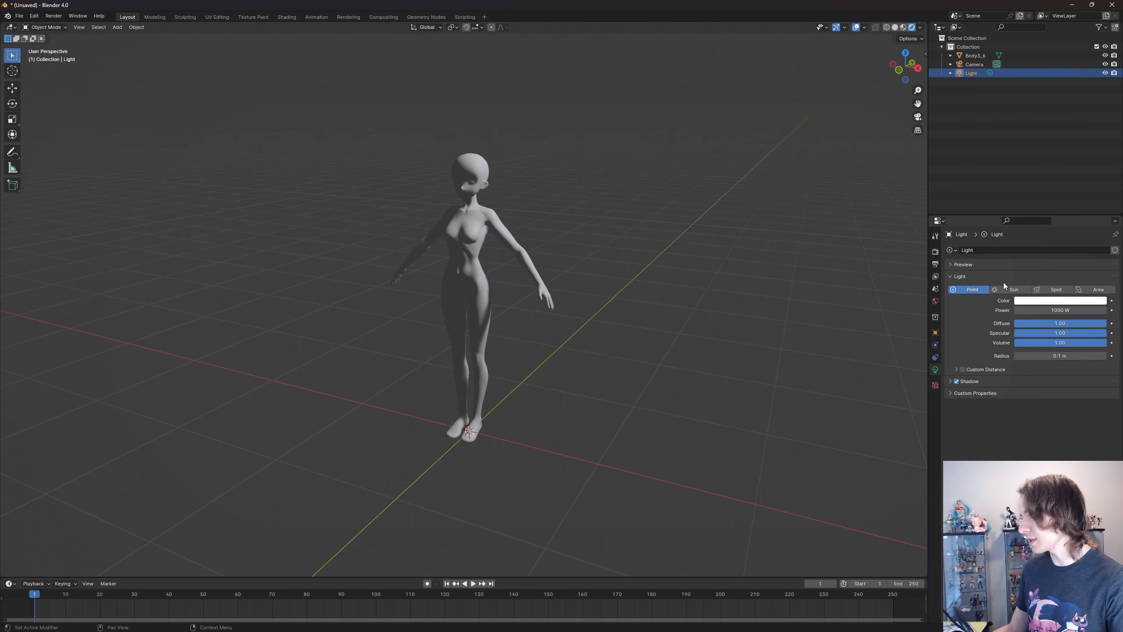
scroll(598, 263, "down", 3)
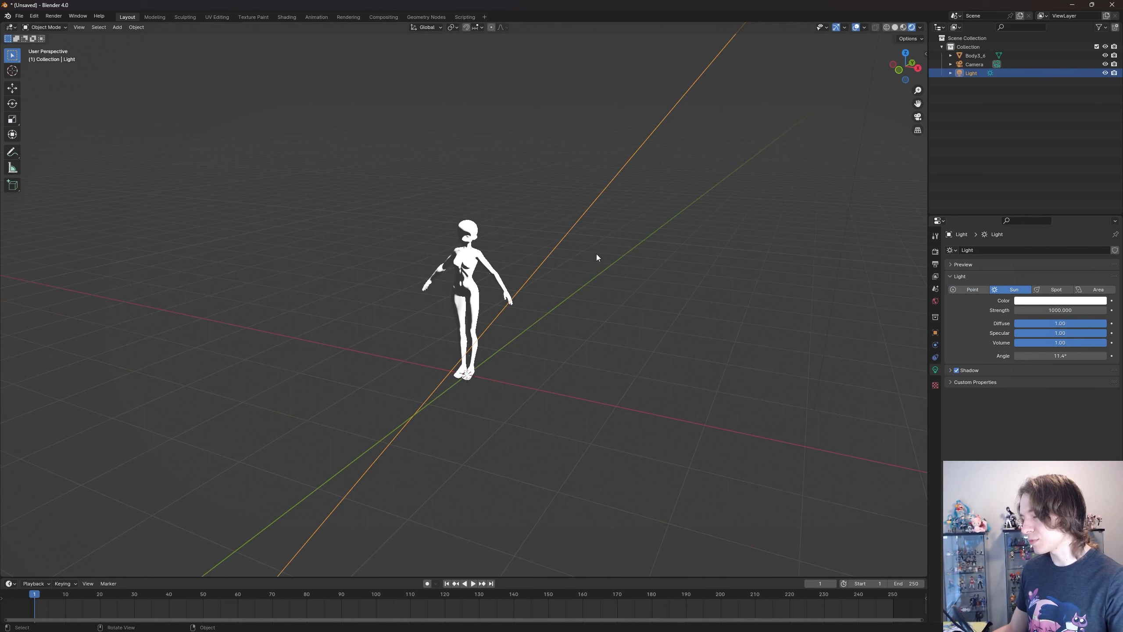
- Freely rotate the sun light with trackball rotation so it illuminates the front of the body
key("r")
key("r")
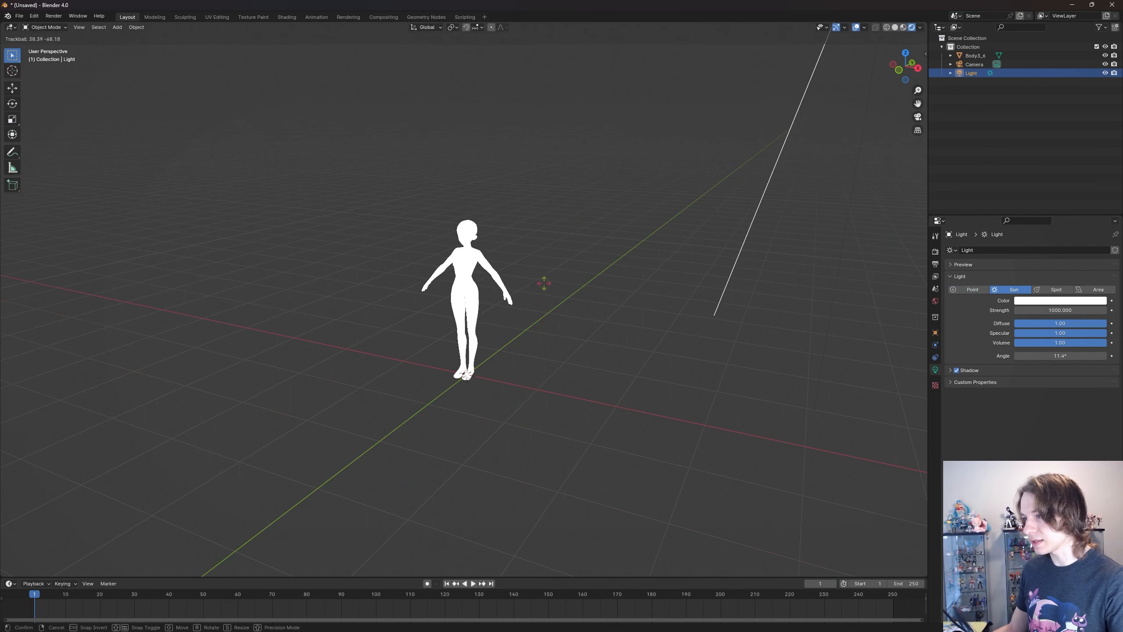
left_click(537, 281)
scroll(520, 287, "up", 3)
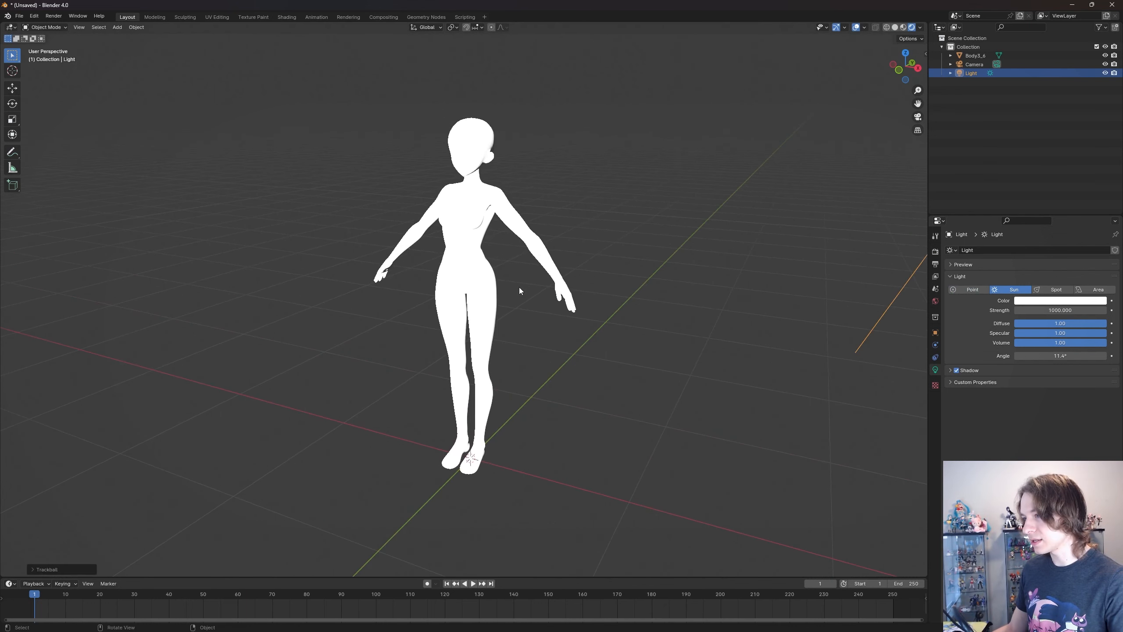
- Reduce the sun light's strength to about 0.54
left_click(1065, 310)
type("10")
key("Return")
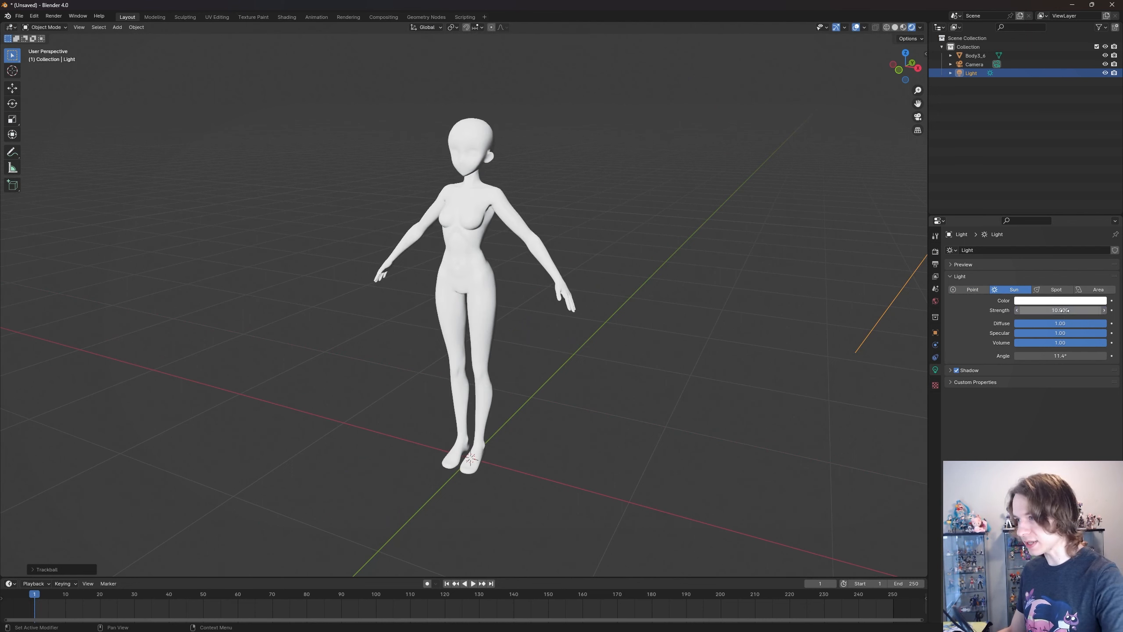
left_click(1065, 311)
left_click(1021, 323)
left_click_drag(1062, 310, 842, 310)
- Fine-tune the dimmed sun's angle with a trackball rotation for soft, even front lighting on the body
key("r")
key("r")
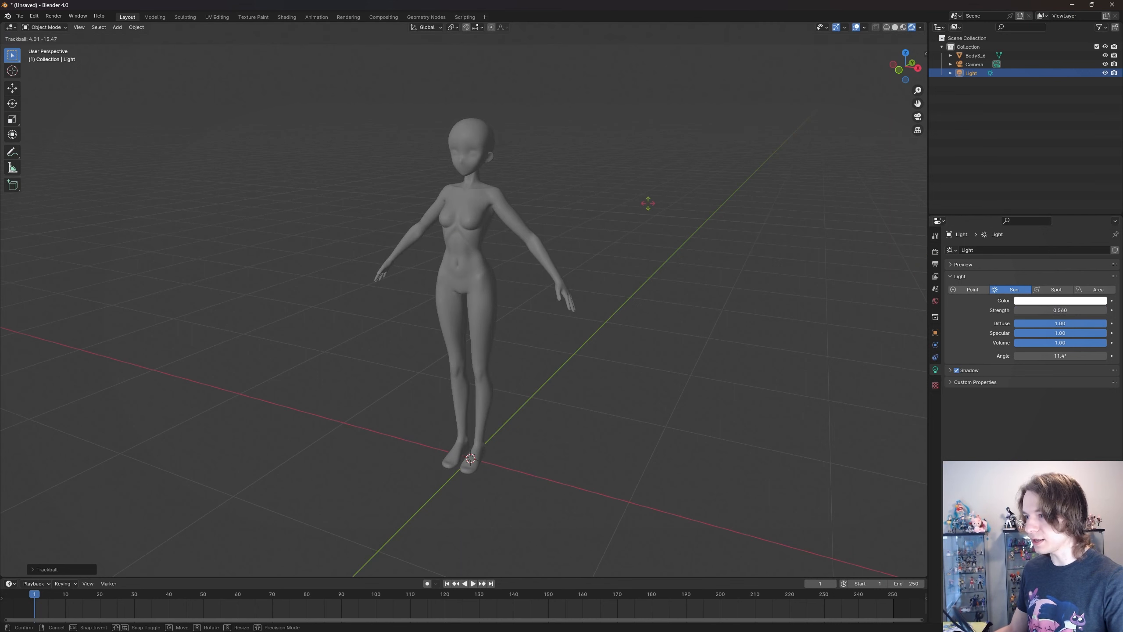
left_click(643, 205)
scroll(589, 235, "up", 2)
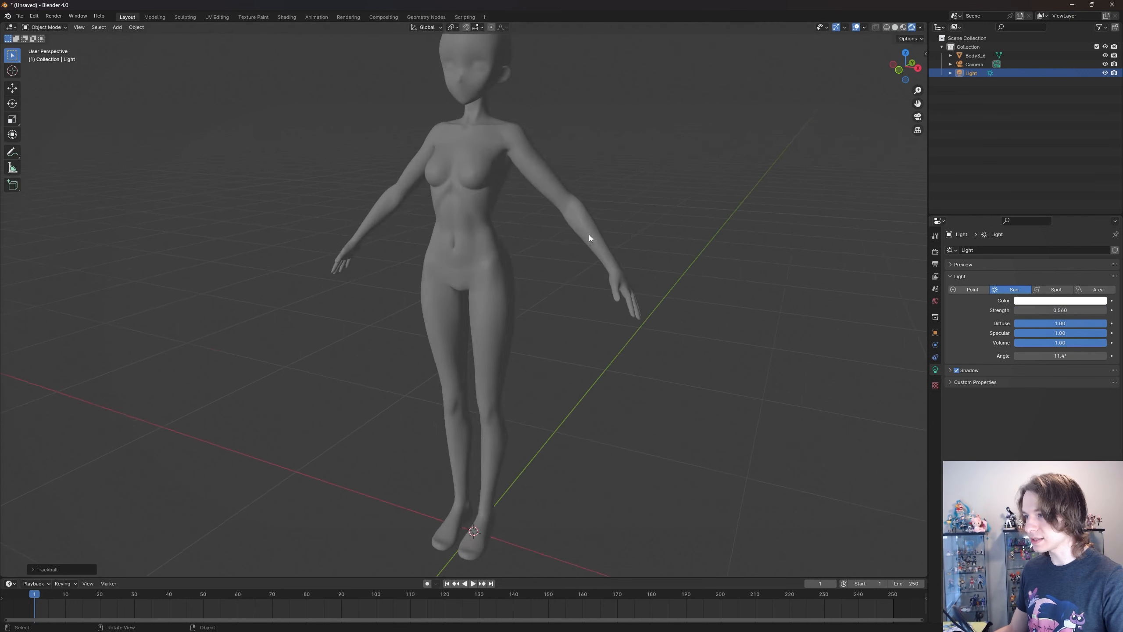
- Duplicate the sun light in place and trackball-rotate the copy so it shines from behind the body
scroll(588, 238, "down", 3)
key("shift+d")
key("Escape")
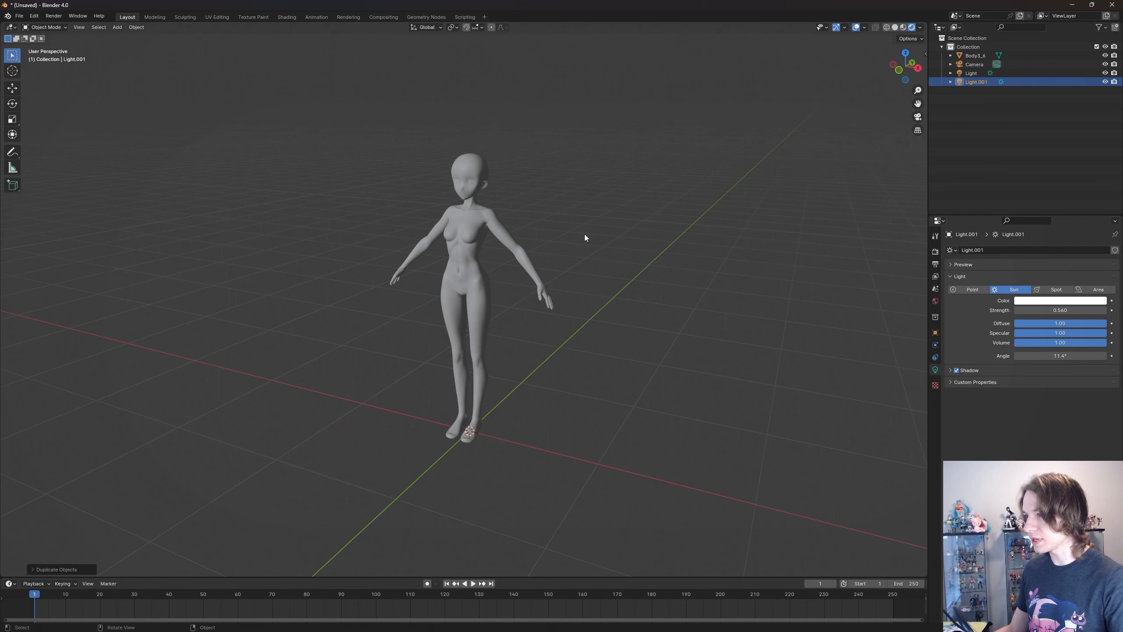
key("r")
key("r")
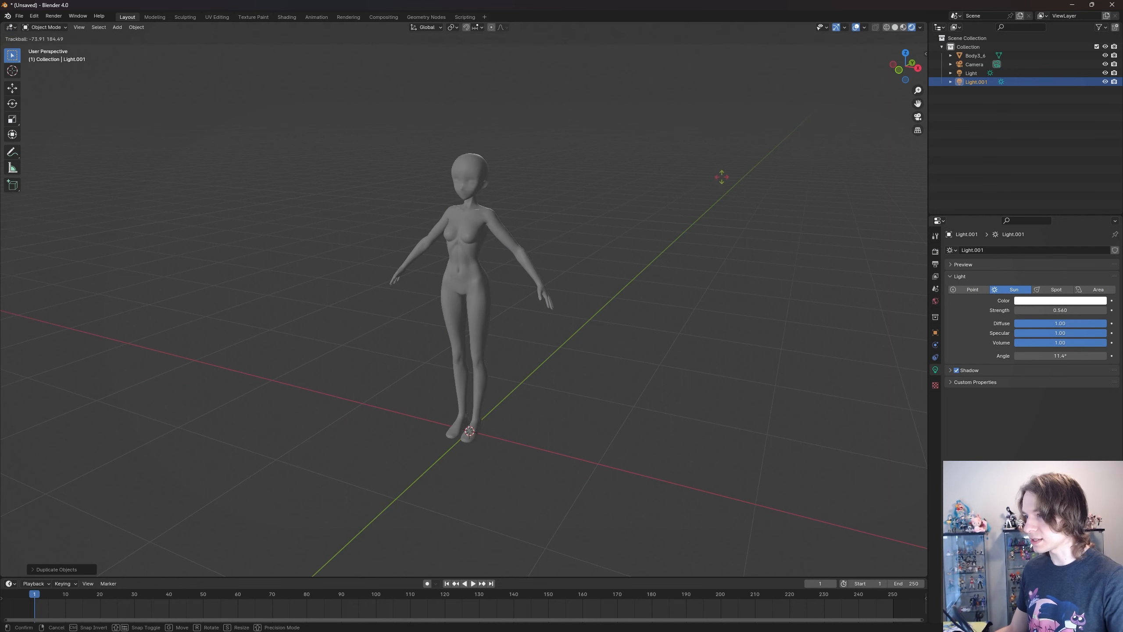
left_click(700, 186)
- Set the duplicated sun's strength to 10 and adjust its rotation to give the body a thin rim light
left_click(1053, 310)
type("10")
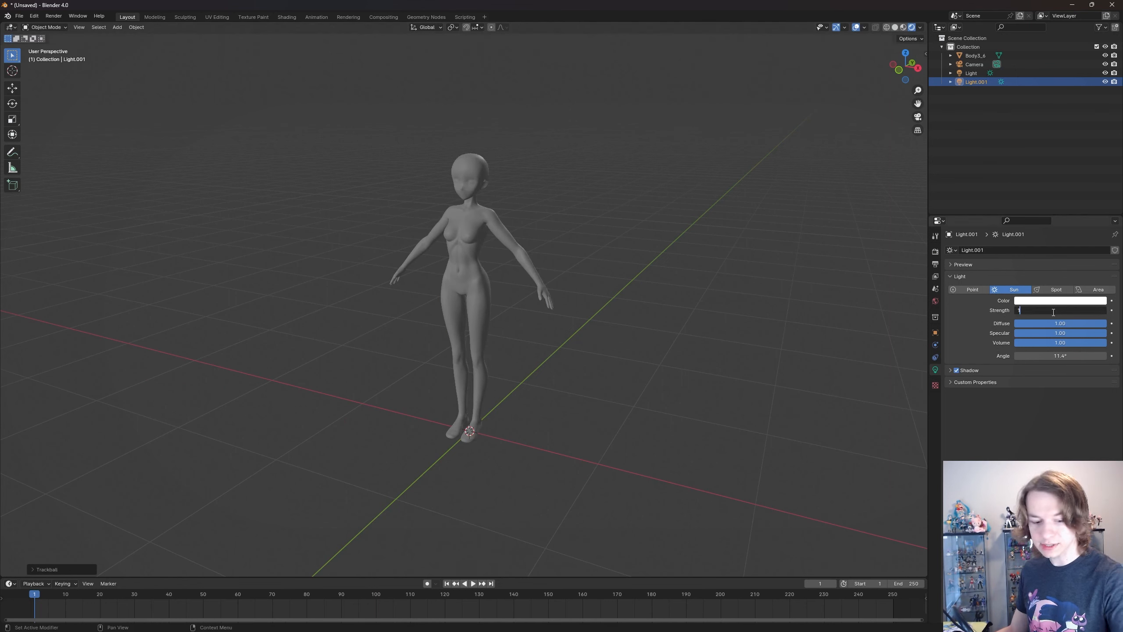
key("Return")
scroll(519, 203, "up", 2)
key("r")
key("r")
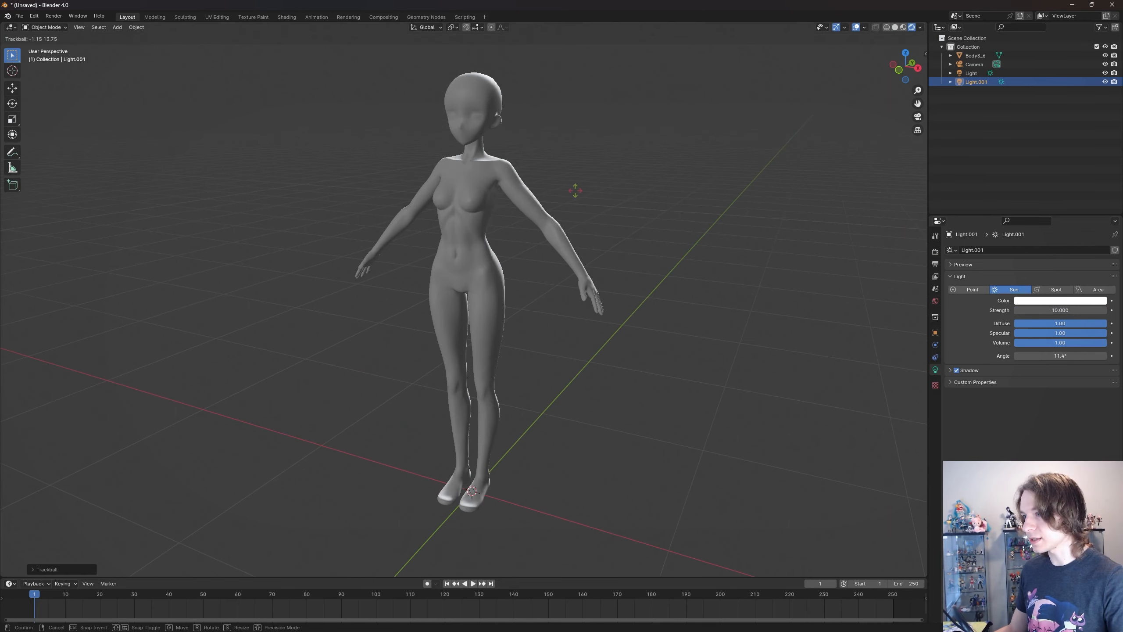
left_click(605, 174)
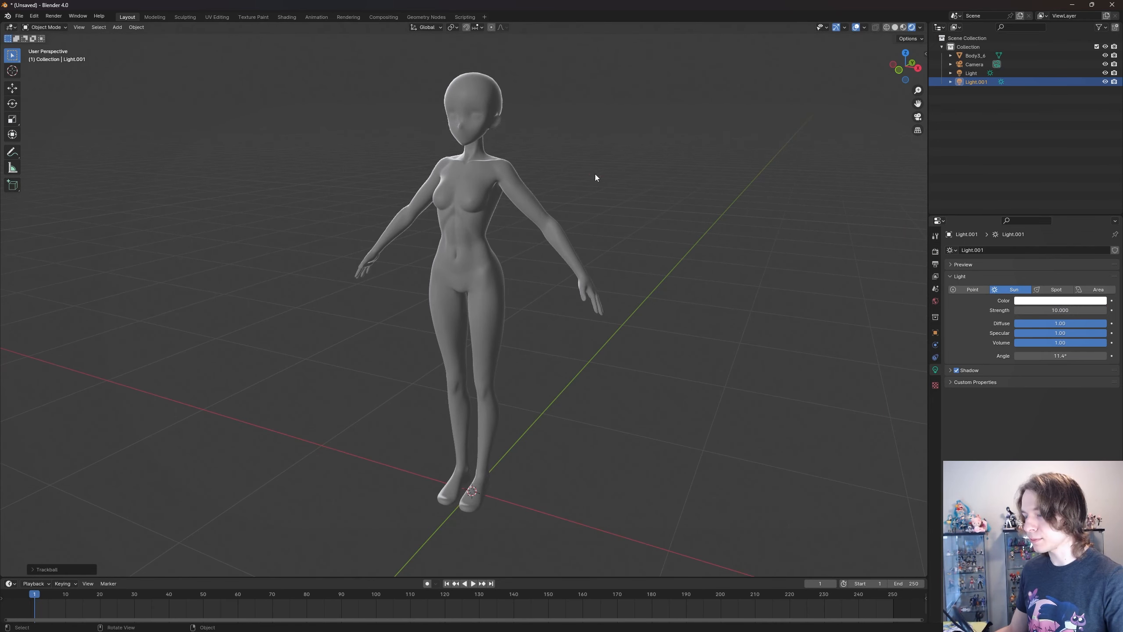
middle_click_drag(595, 174, 597, 221)
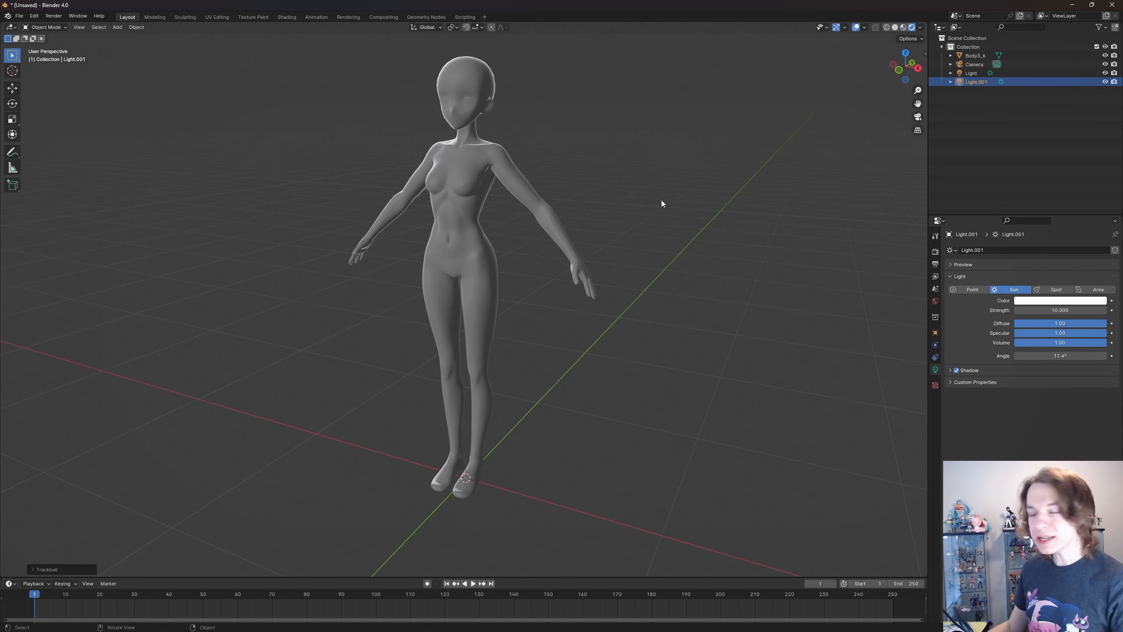
- Enable ambient occlusion in the EEVEE render settings, with the body's hips and thighs in close view
left_click(935, 264)
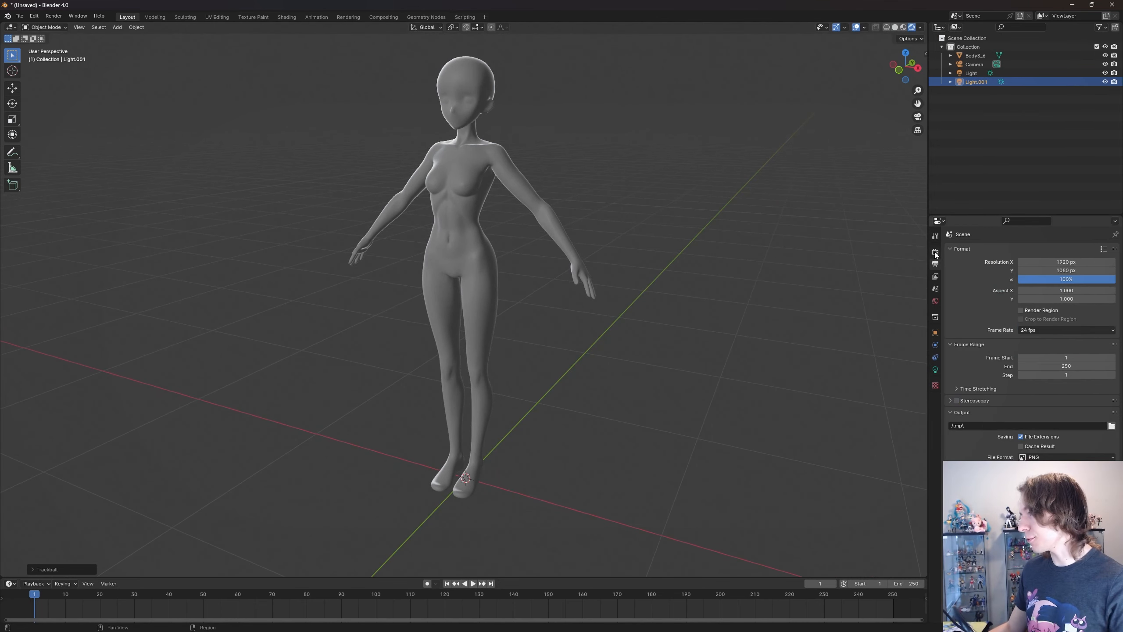
left_click(935, 253)
middle_click_drag(690, 251, 662, 251, "shift")
scroll(718, 278, "up", 1)
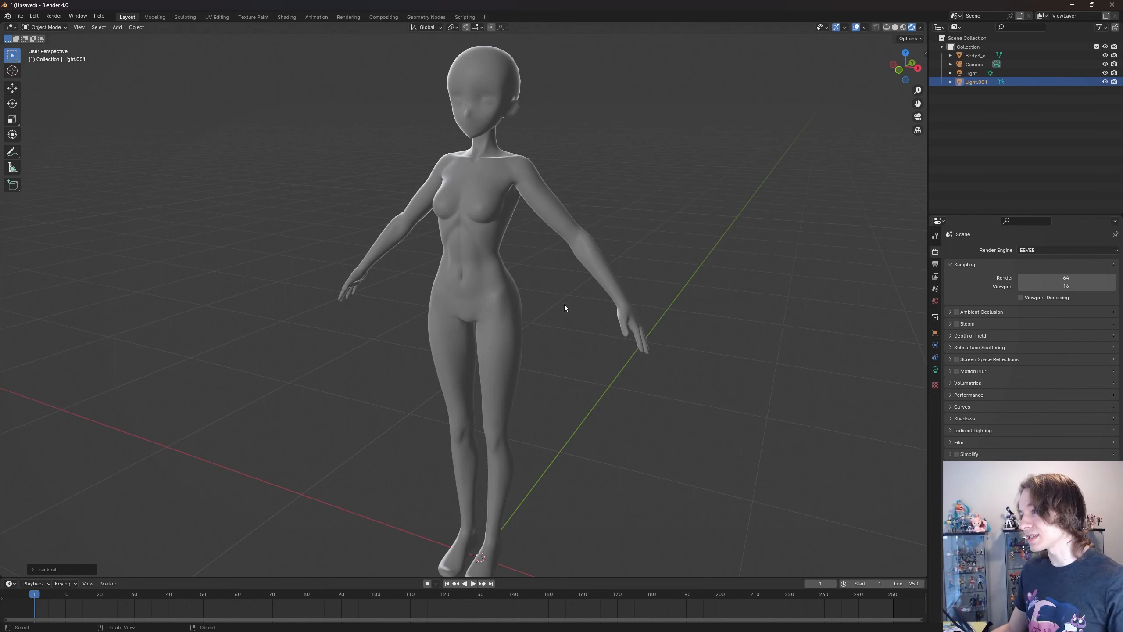
scroll(600, 357, "up", 6)
middle_click_drag(611, 371, 454, 308, "shift")
middle_click_drag(589, 284, 591, 295)
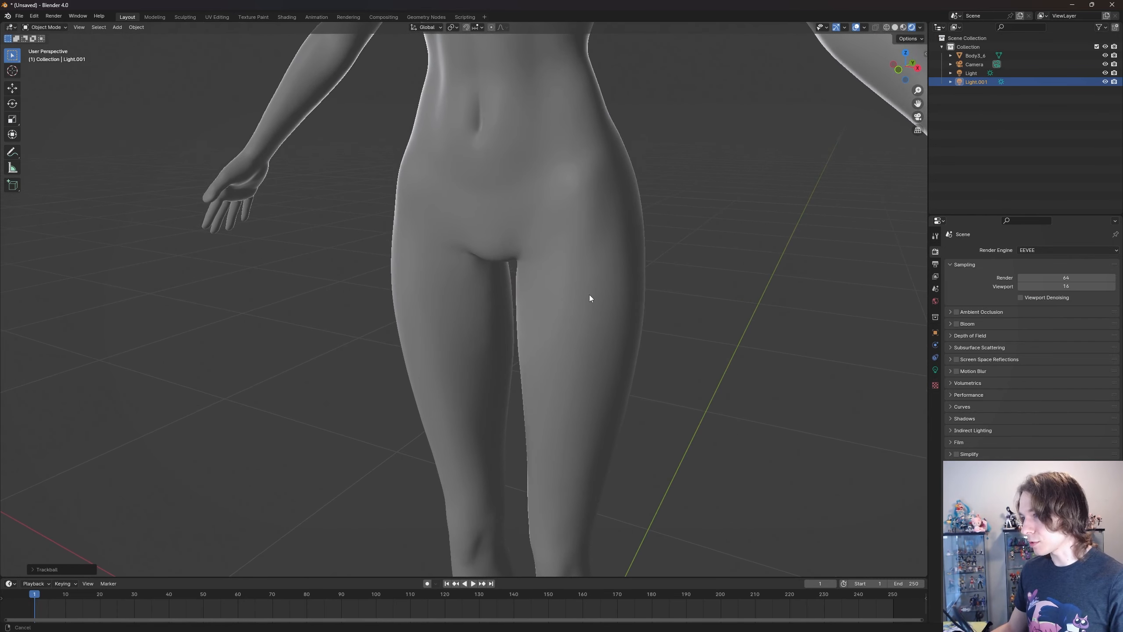
left_click(955, 312)
- Compare the shading between the thighs with ambient occlusion off and on, leaving the effect enabled
left_click(956, 312)
left_click(956, 312)
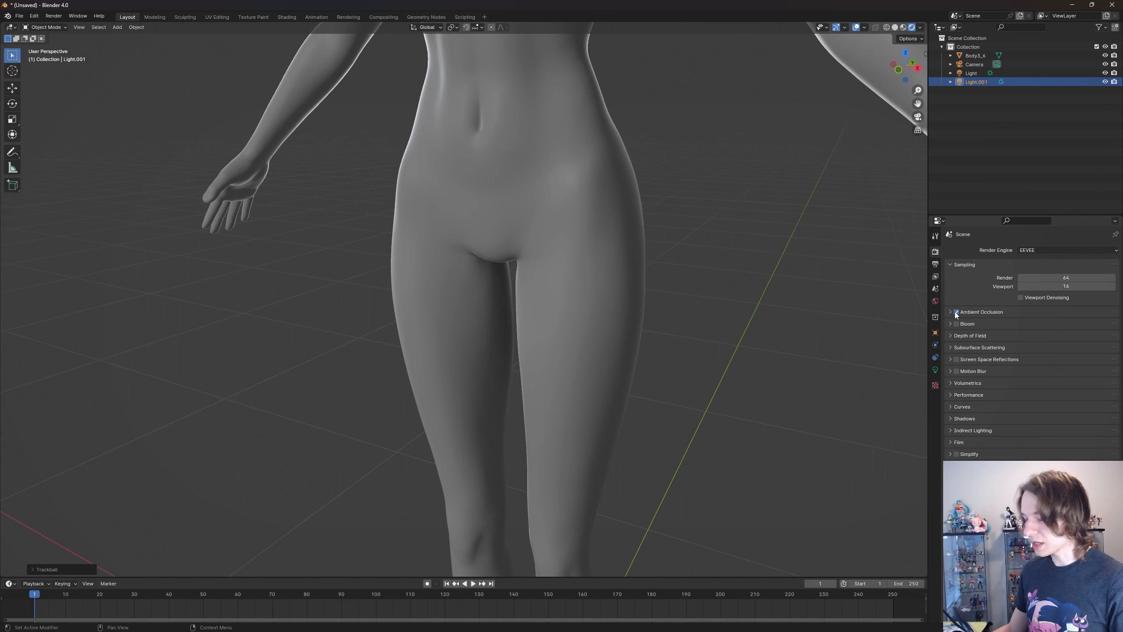
left_click(955, 312)
left_click(956, 311)
left_click(956, 312)
left_click(955, 312)
left_click(955, 312)
left_click(956, 312)
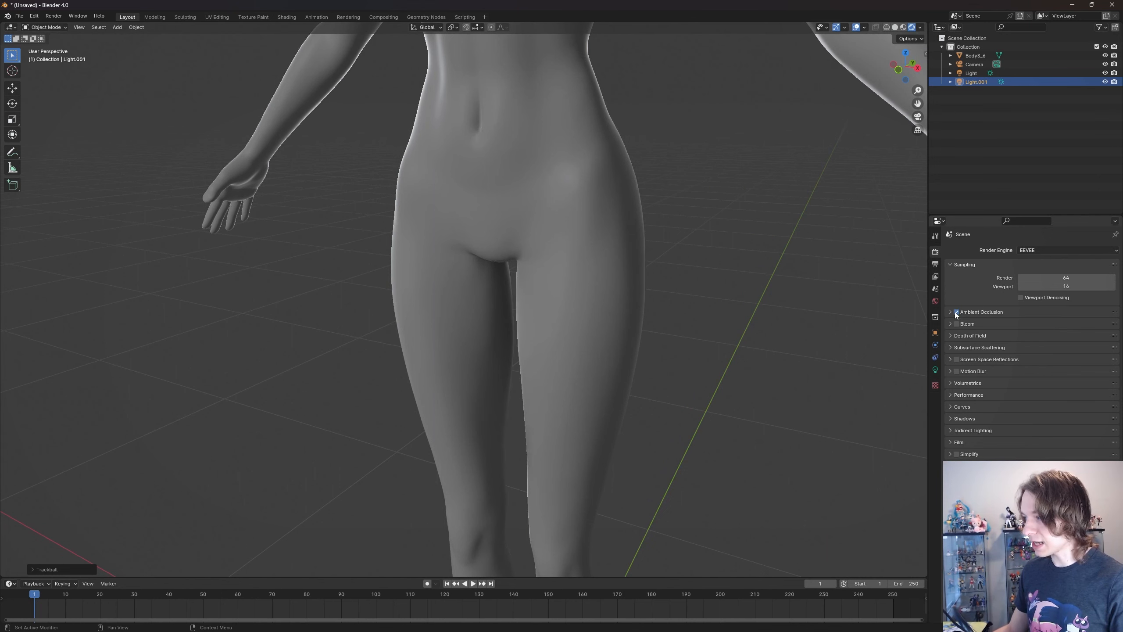
left_click(955, 312)
left_click(956, 312)
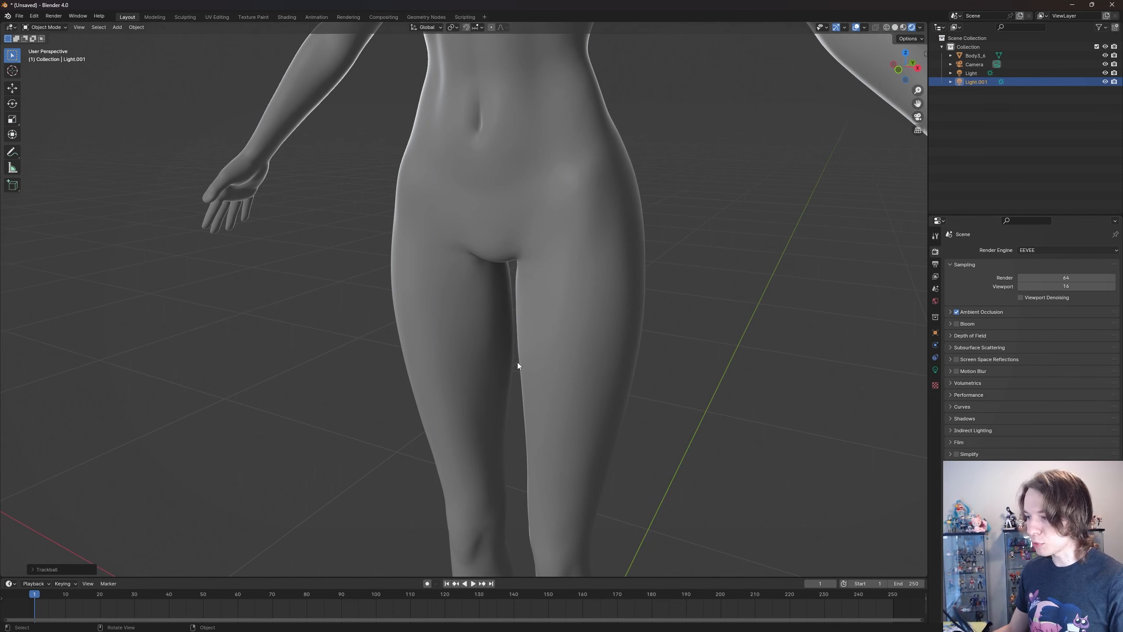
left_click(956, 312)
left_click(956, 312)
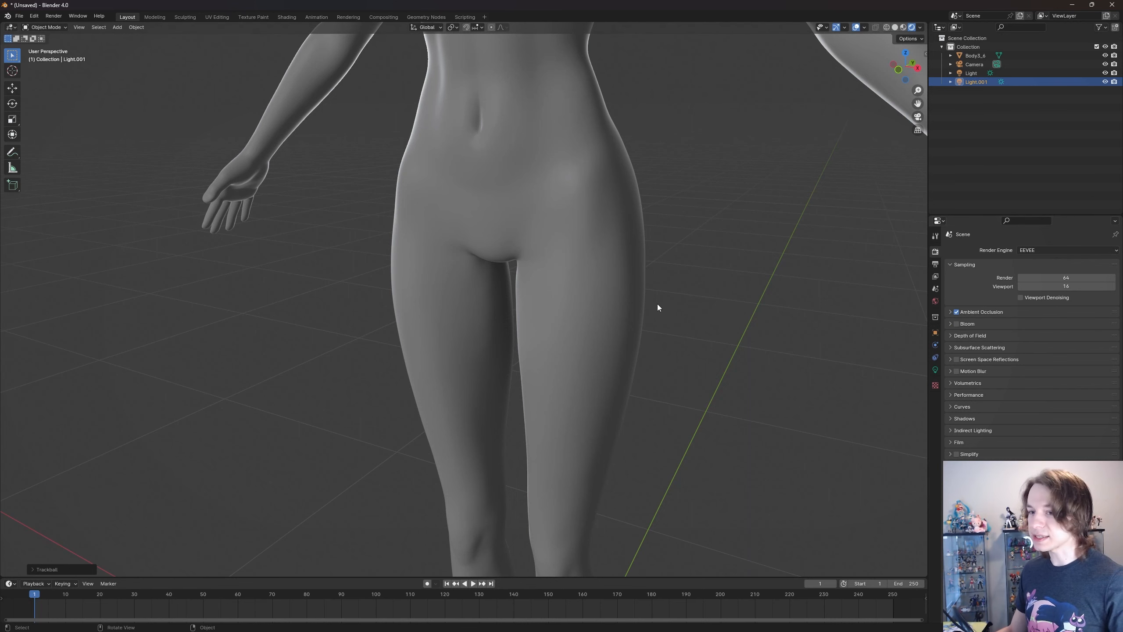
- Examine the ambient occlusion shading around the body's crotch, thighs, palm and fingers from several distances
scroll(621, 287, "down", 2)
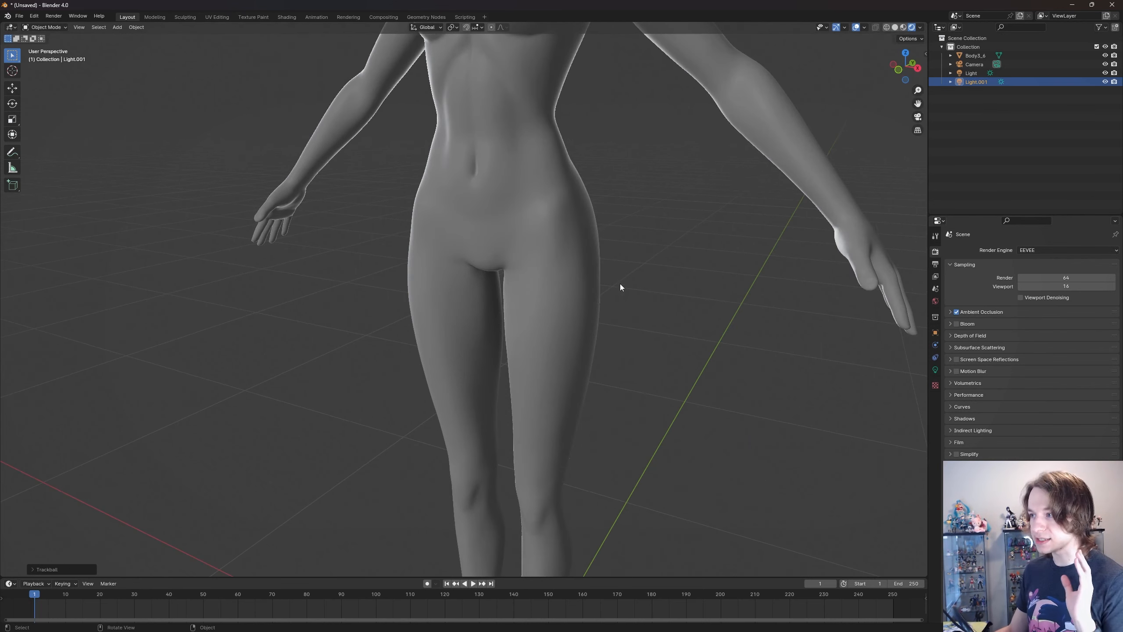
scroll(616, 290, "down", 2)
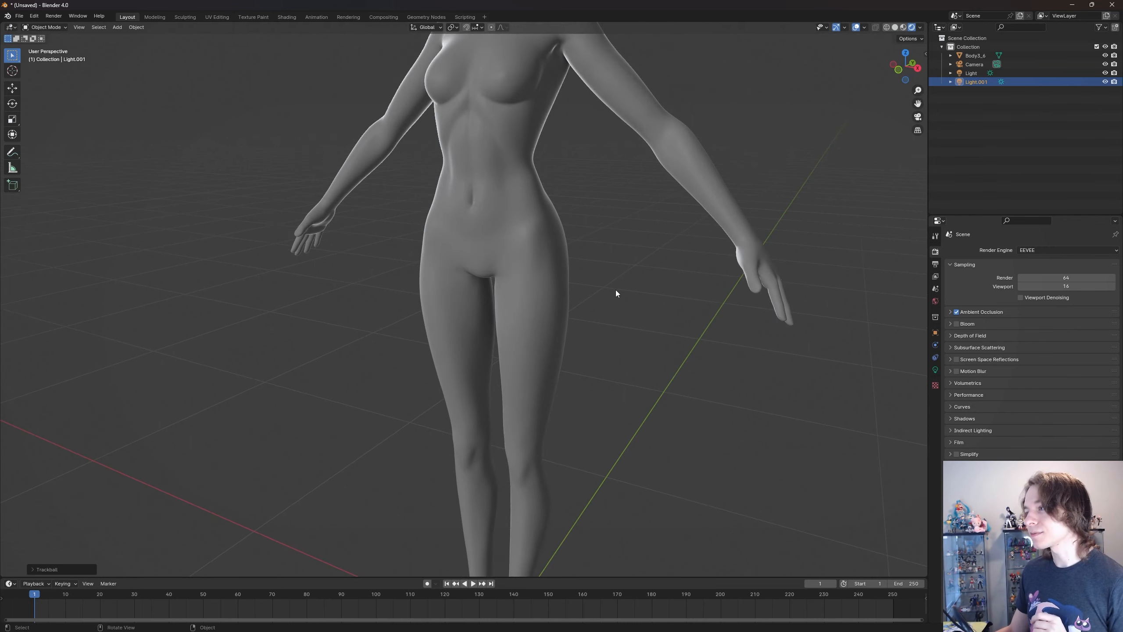
middle_click_drag(677, 311, 730, 294)
scroll(623, 341, "up", 3)
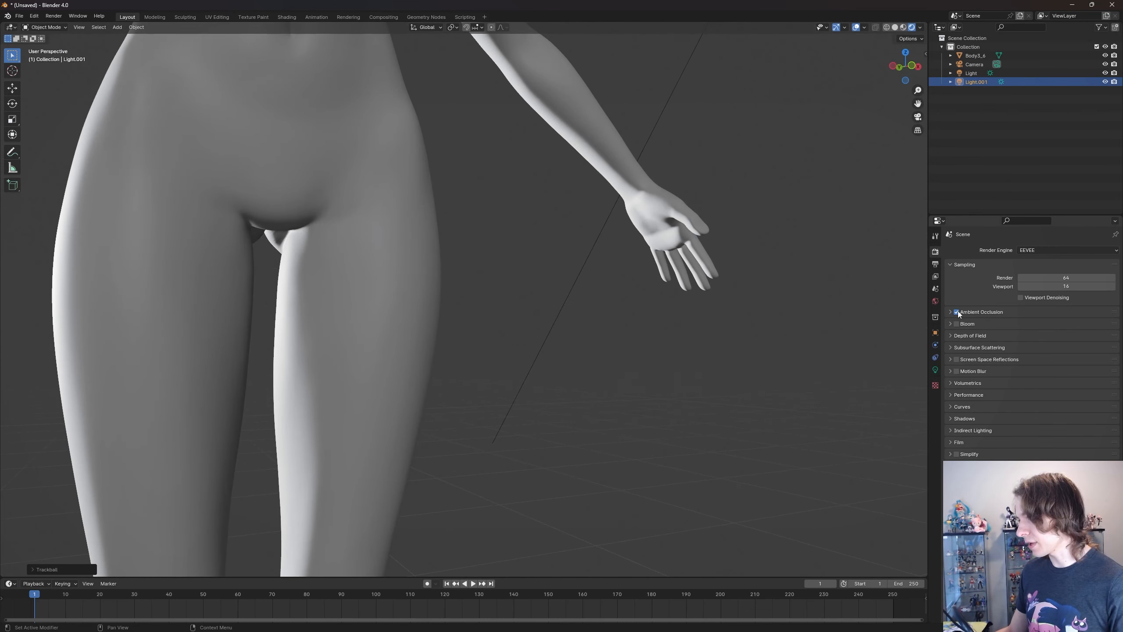
scroll(758, 267, "up", 5)
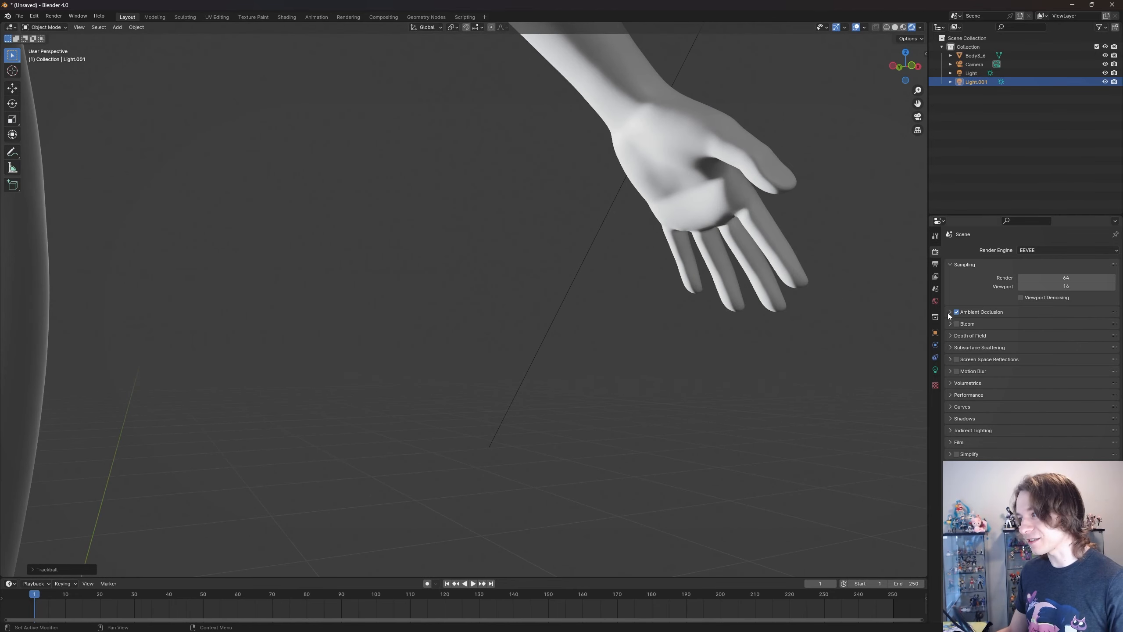
scroll(586, 323, "down", 5)
middle_click_drag(586, 322, 705, 311)
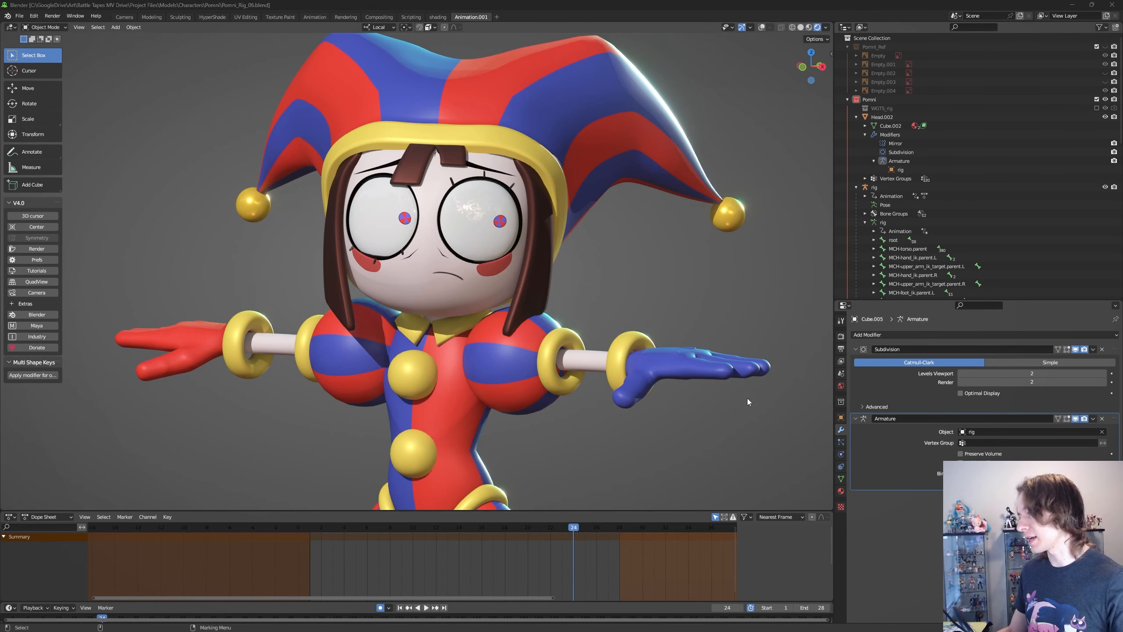
- In the Pomni_Rig_06 file, expand the ambient occlusion render settings and compare the character with the effect off and on
left_click(841, 336)
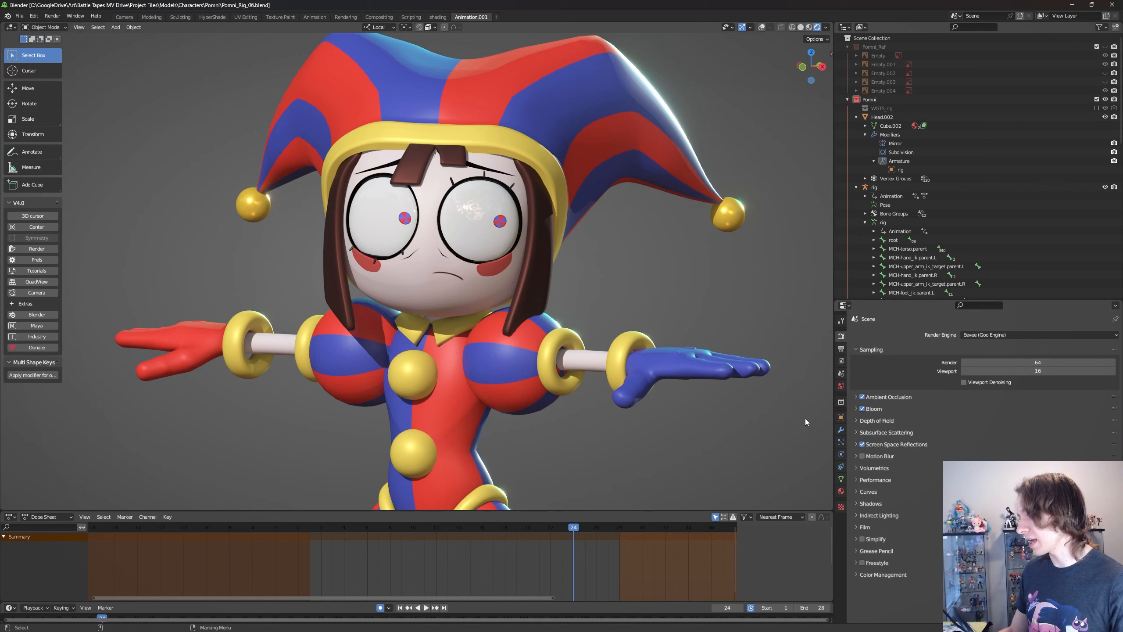
left_click(878, 397)
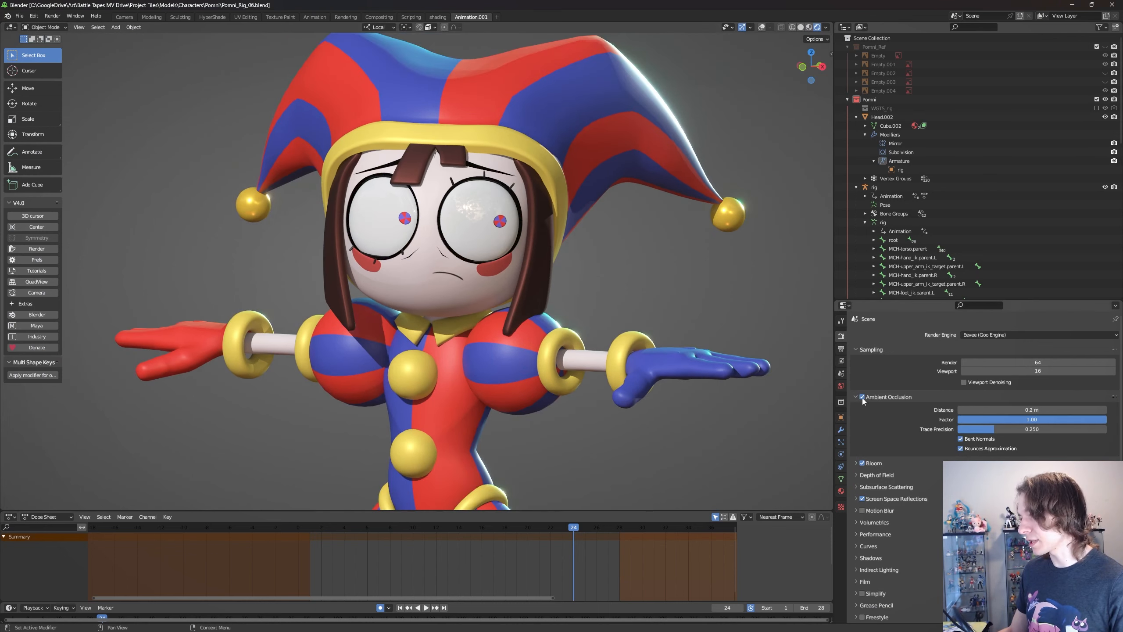
left_click(862, 397)
left_click(861, 398)
left_click(861, 398)
left_click(861, 398)
- Compare the jester's neck, collar and sleeves from the side with ambient occlusion off and on, leaving it enabled
left_click_drag(495, 376, 719, 362, "alt")
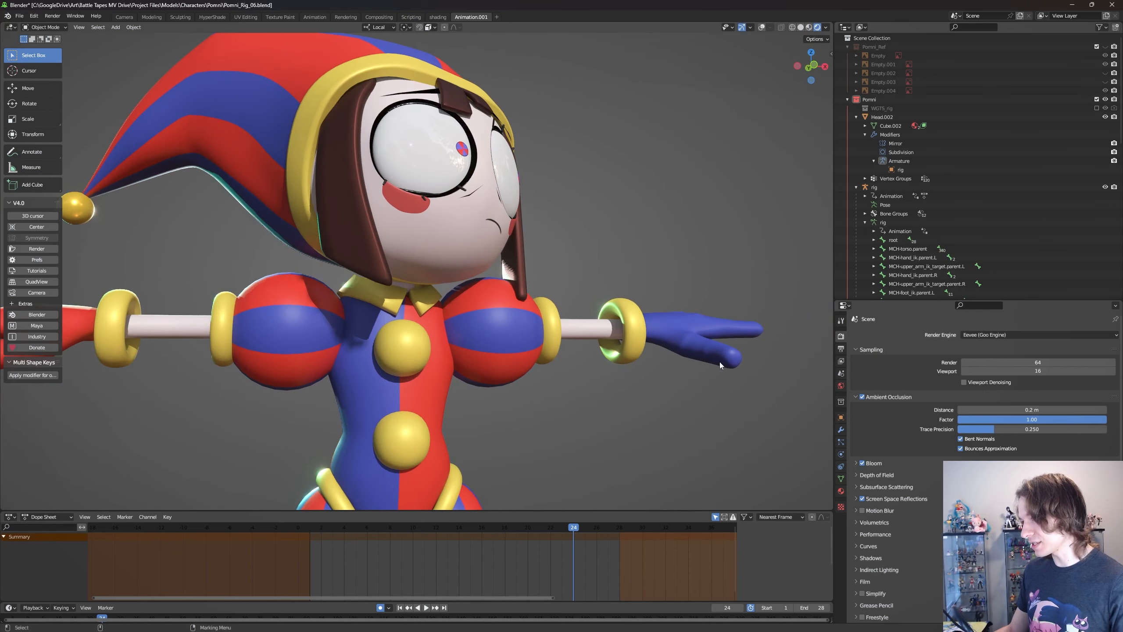
left_click(861, 397)
left_click(862, 398)
left_click(862, 398)
left_click(861, 397)
left_click(862, 398)
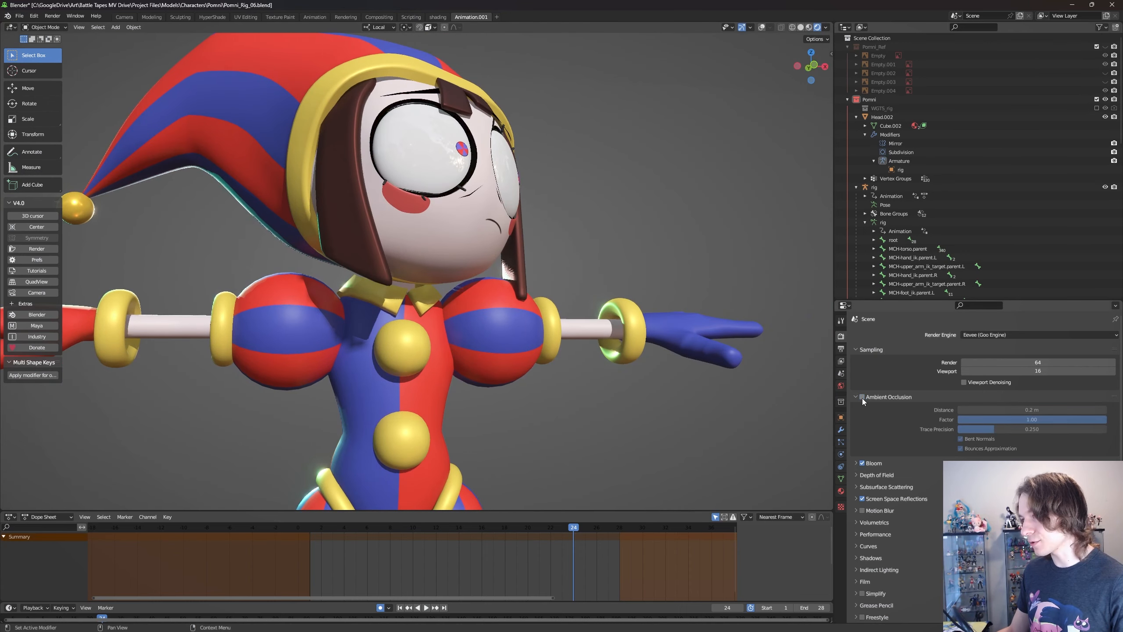
left_click(862, 398)
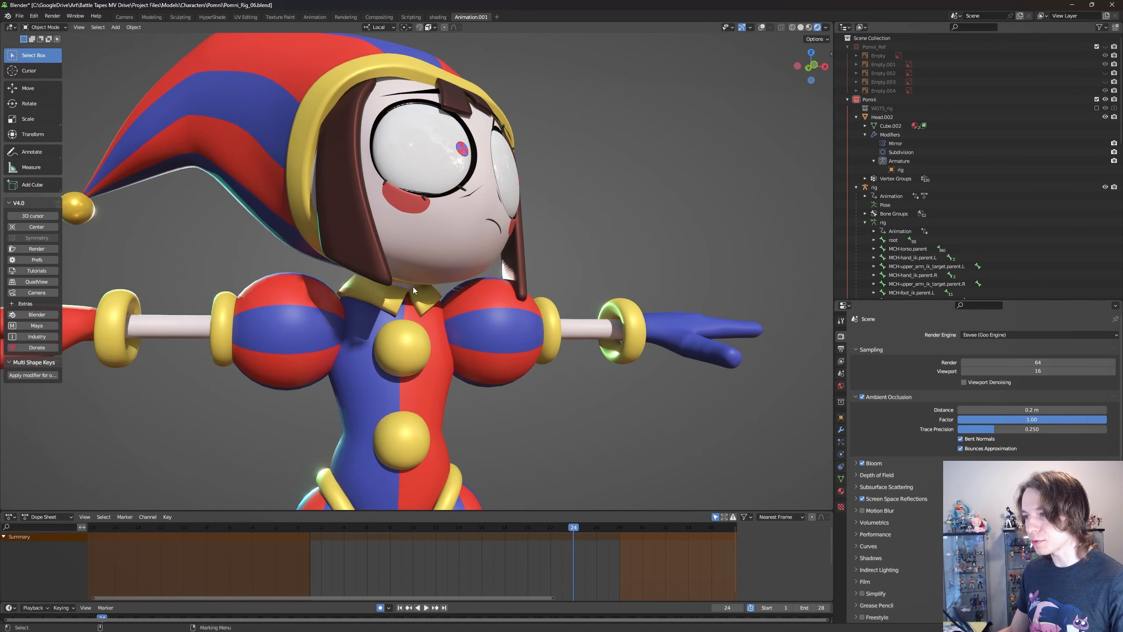
left_click(862, 398)
left_click(862, 397)
left_click(862, 397)
left_click(862, 397)
left_click(862, 397)
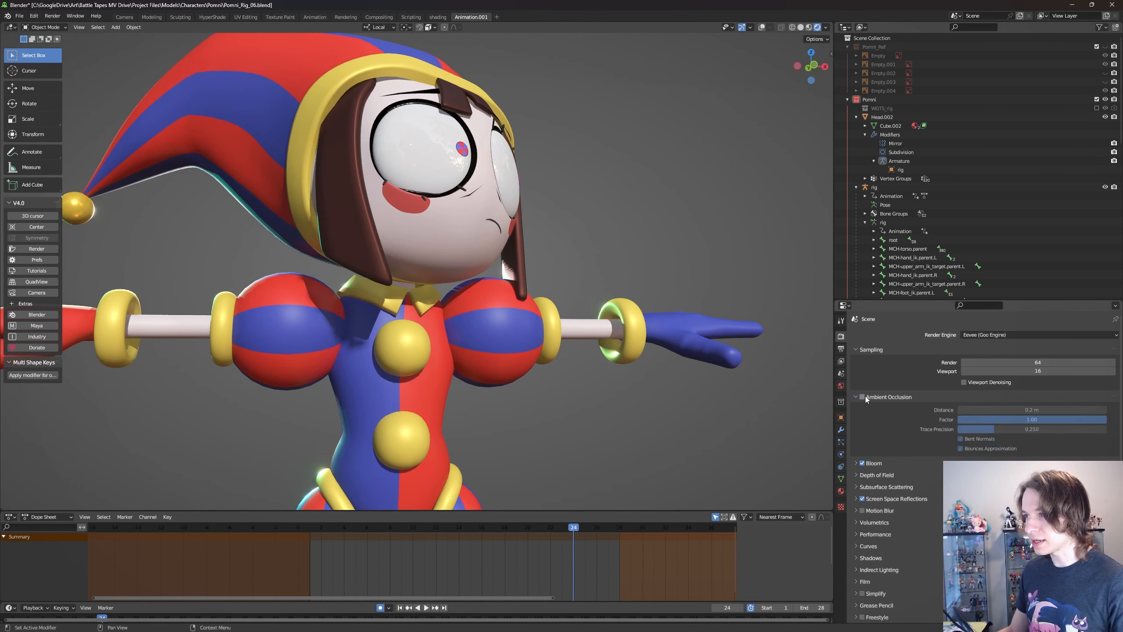
left_click(862, 397)
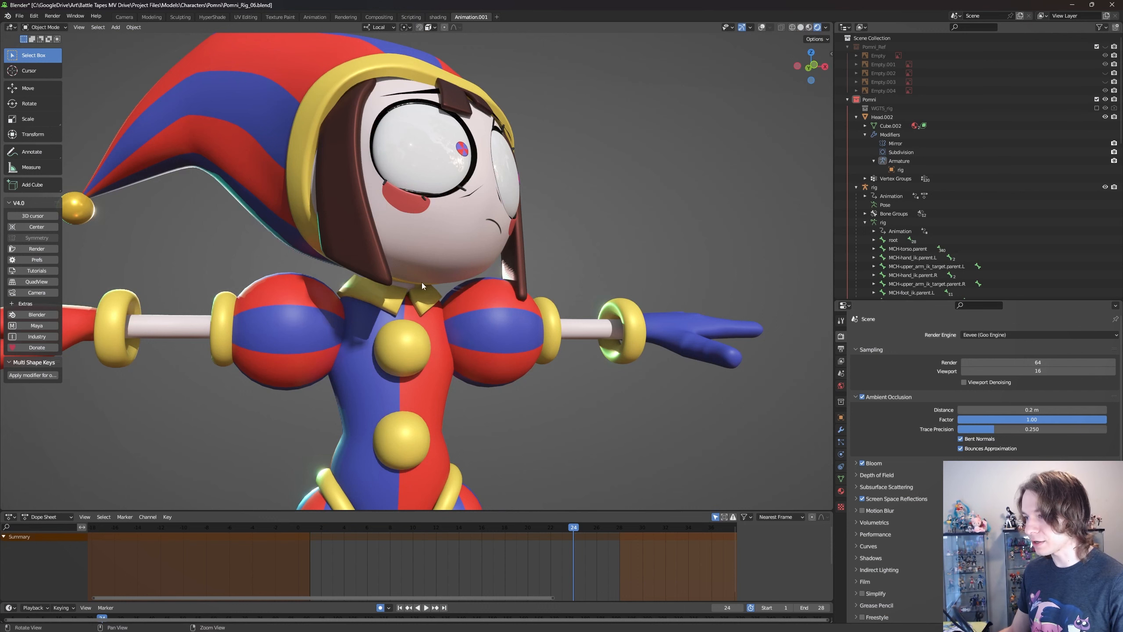
- Collapse the jester scene's ambient occlusion settings and compare the effect once more from a slightly turned side view
left_click(857, 397)
left_click(861, 397)
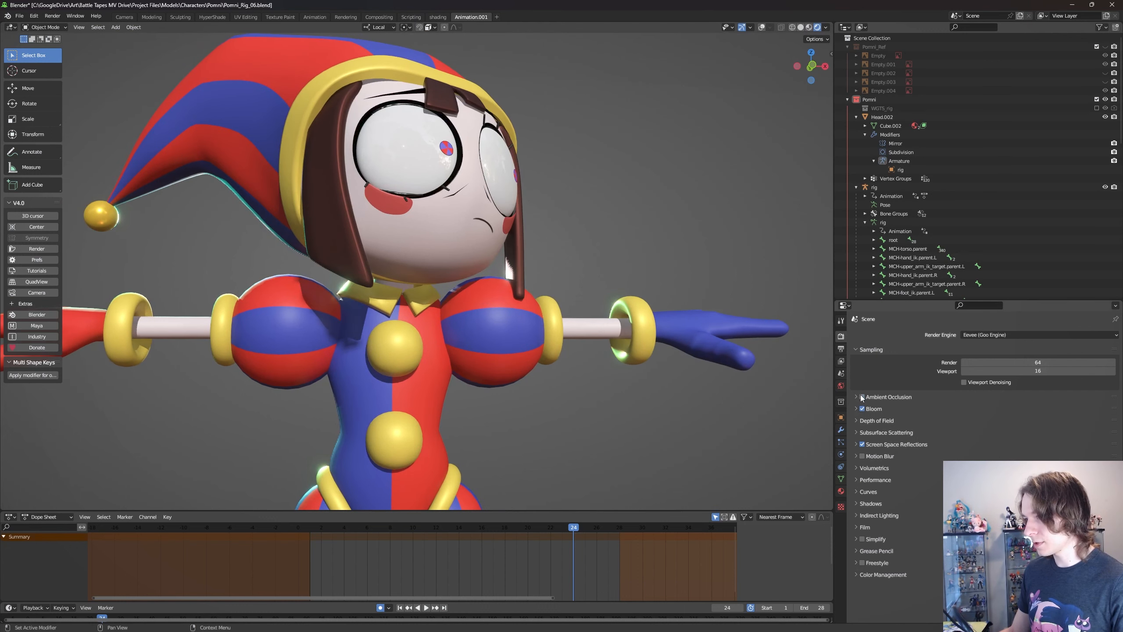
left_click(861, 397)
left_click(862, 397)
left_click(861, 397)
left_click(861, 397)
left_click(861, 397)
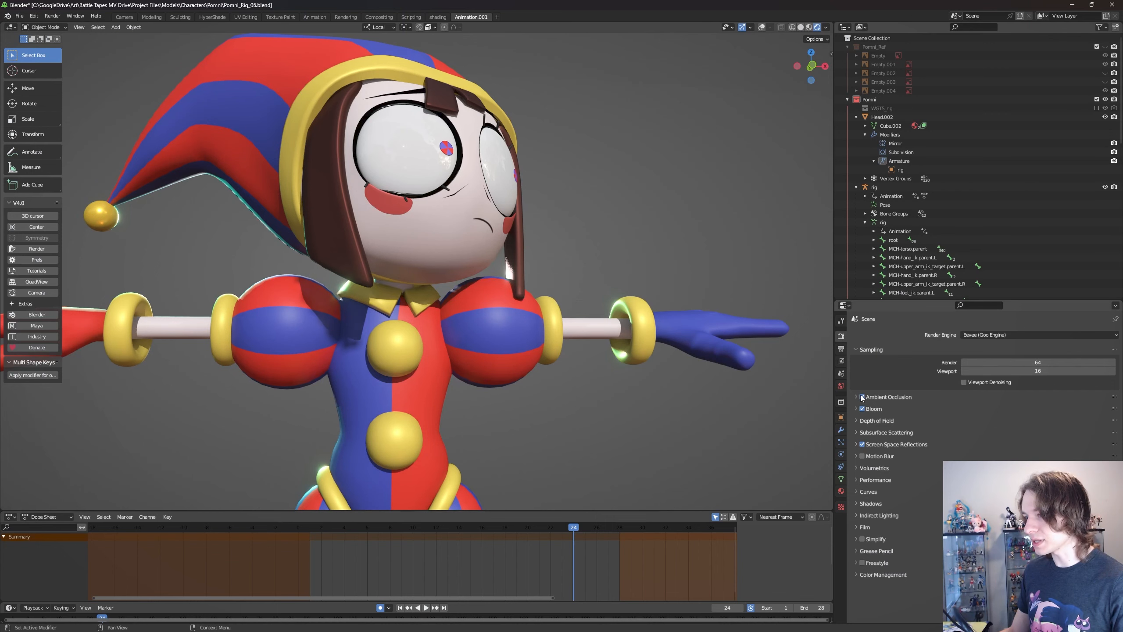
left_click(861, 397)
left_click(861, 397)
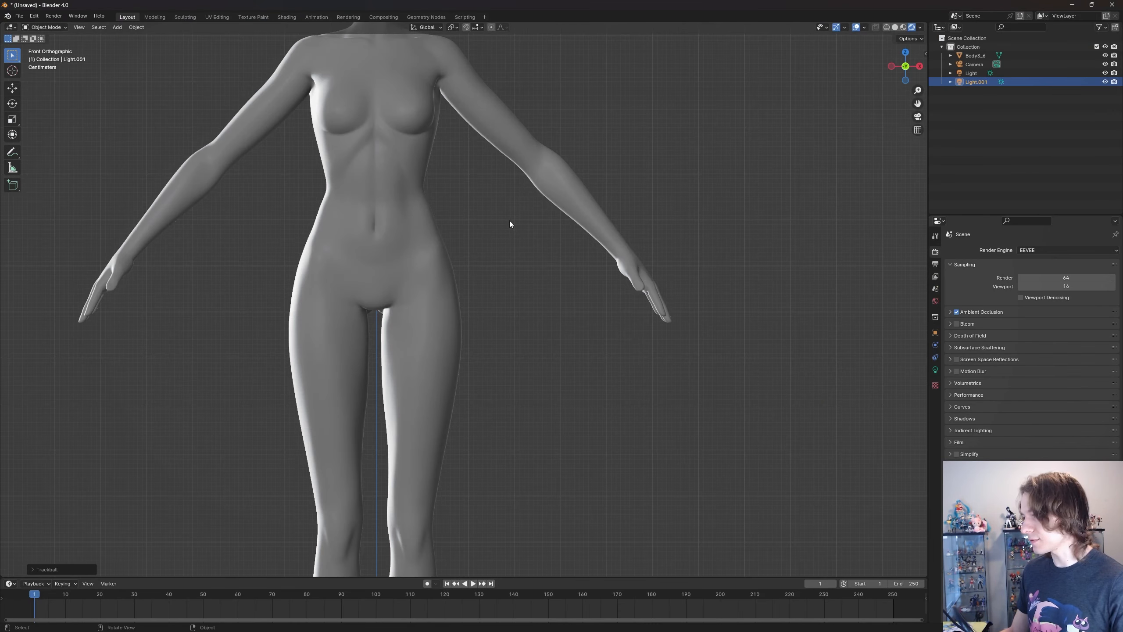
- Return to the unsaved body scene and review its ambient occlusion distance, factor and trace precision settings
middle_click_drag(509, 220, 521, 199)
left_click(996, 311)
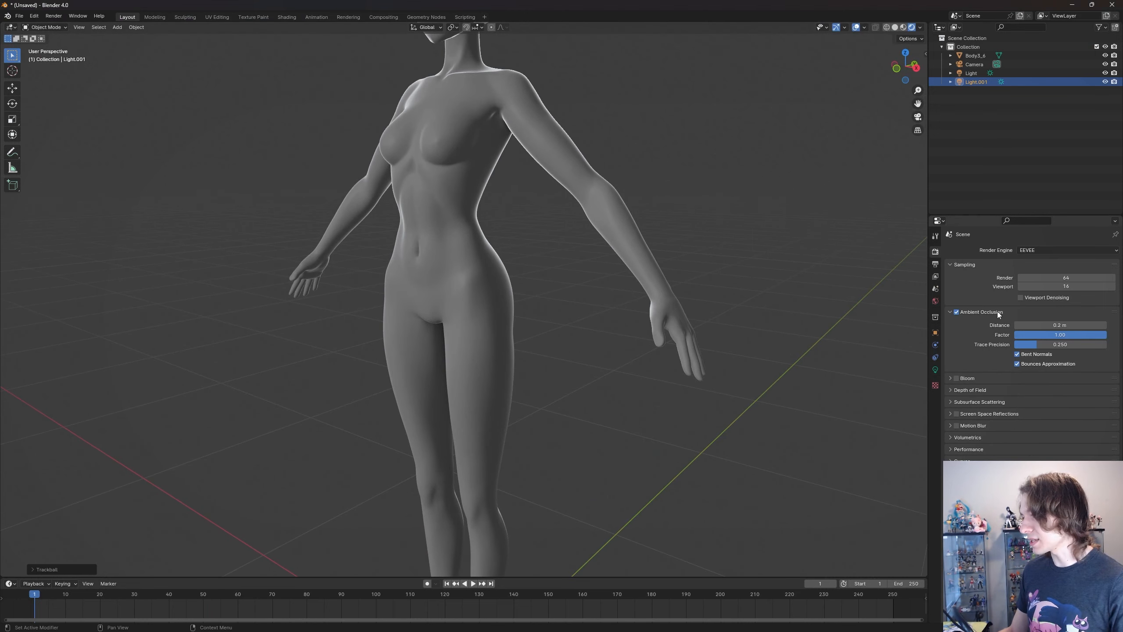
left_click(974, 312)
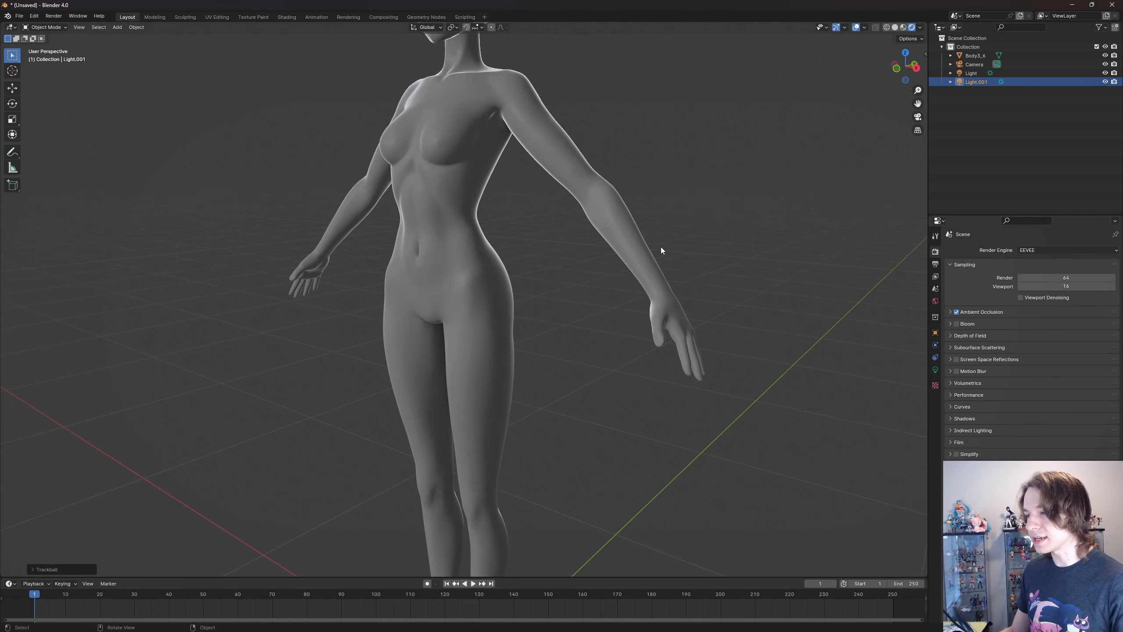
middle_click_drag(661, 247, 650, 291)
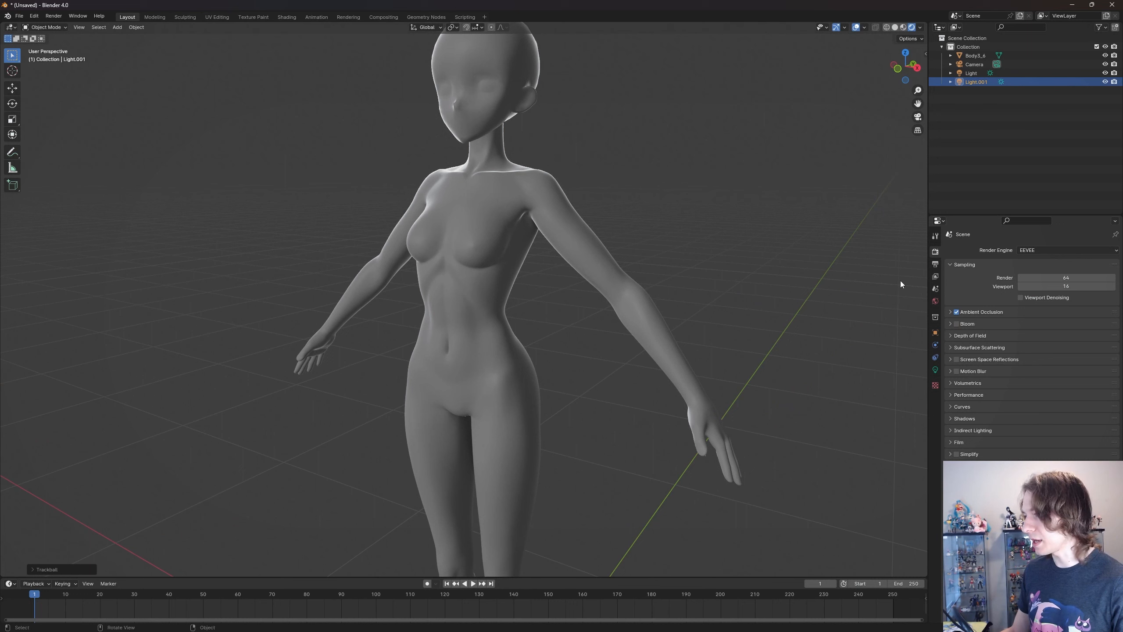
- Expand the bloom settings and preview the glow on the rim-lit head and shoulders, leaving bloom disabled
left_click(950, 324)
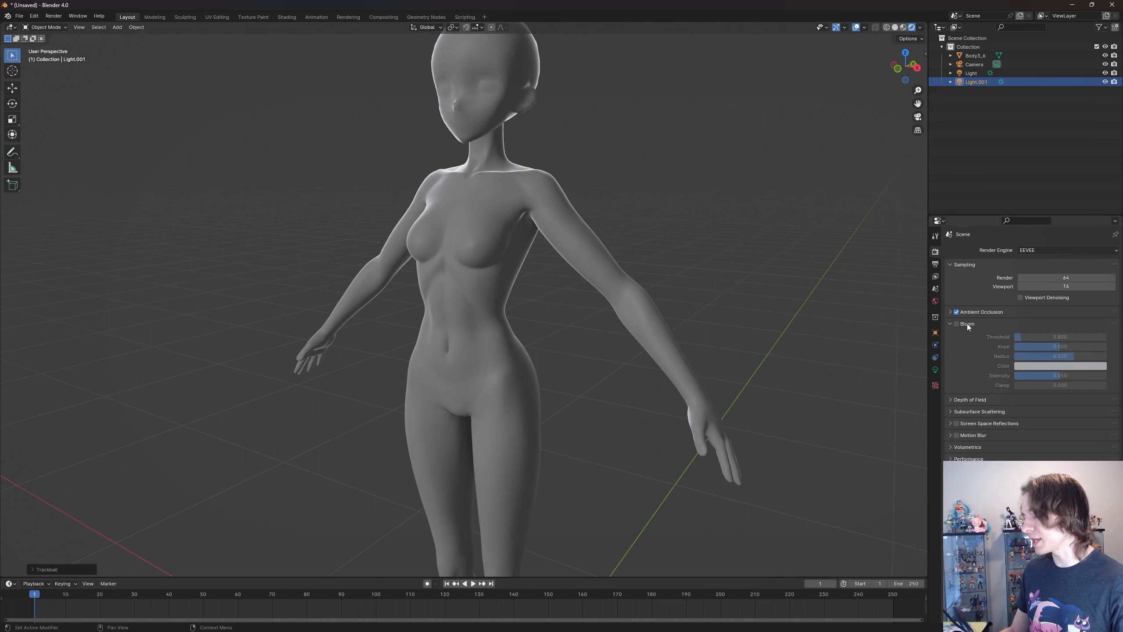
scroll(556, 281, "up", 2)
scroll(560, 272, "up", 1)
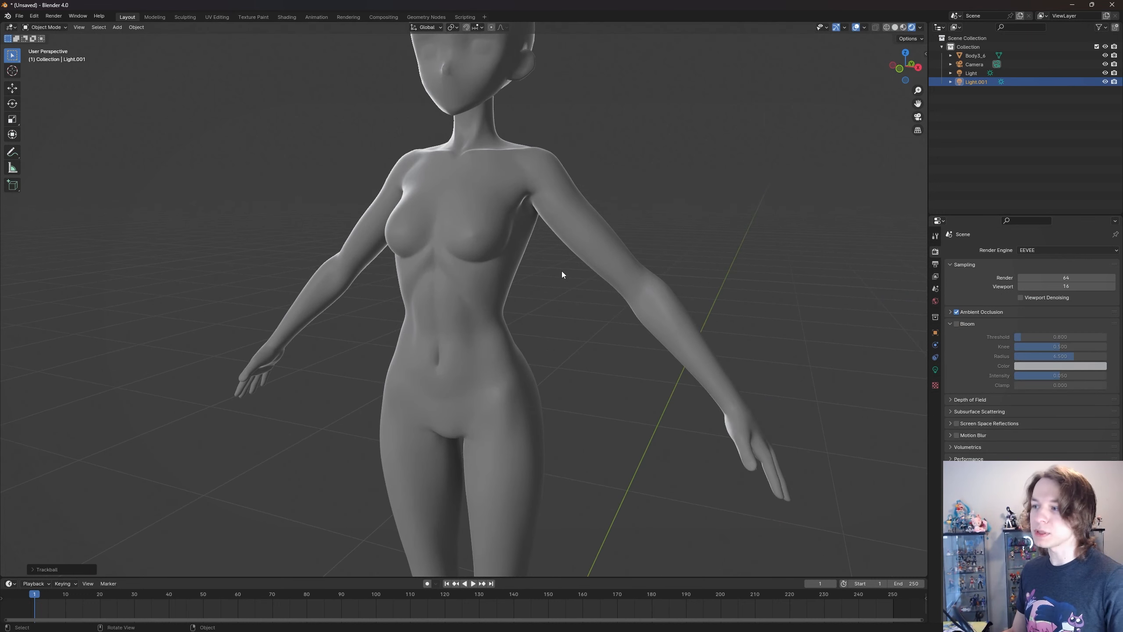
middle_click_drag(582, 260, 509, 195)
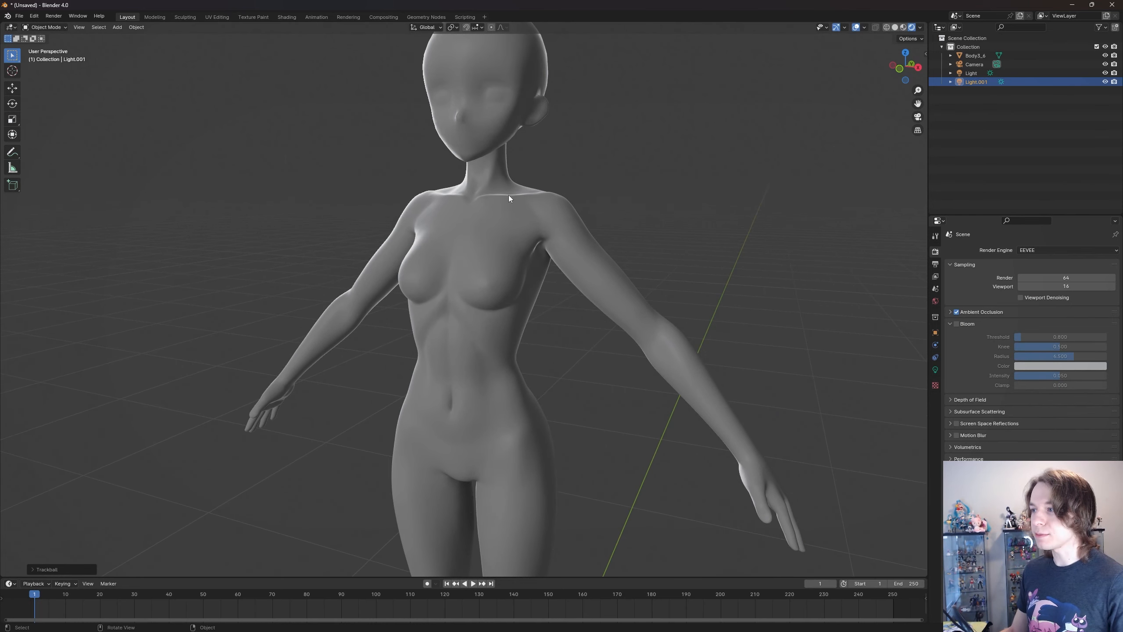
middle_click_drag(589, 209, 613, 216)
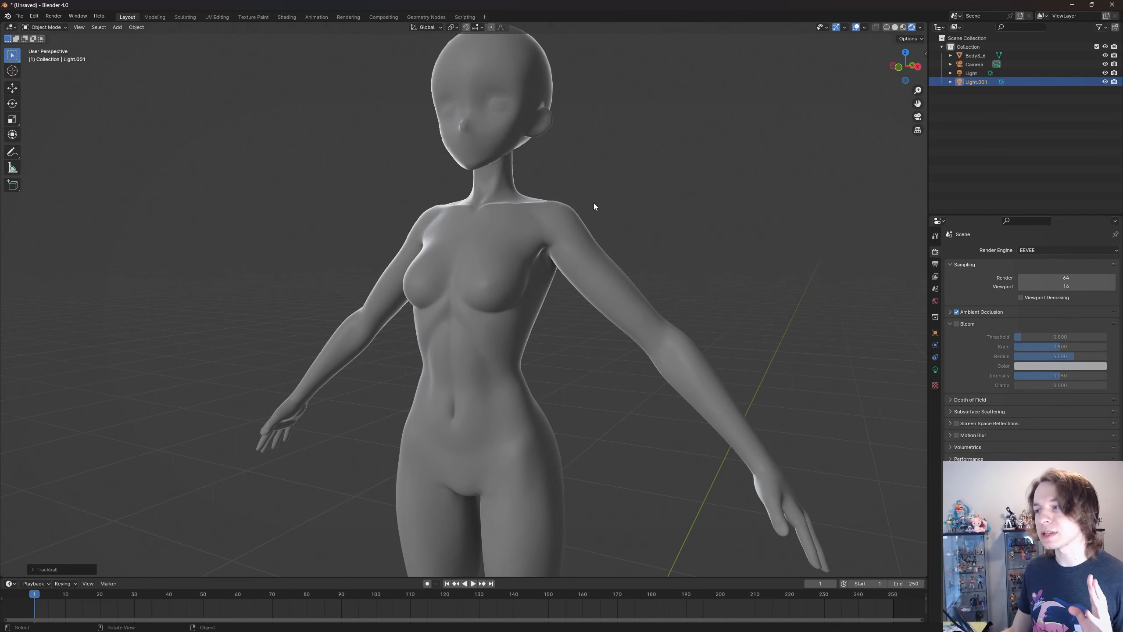
middle_click_drag(594, 205, 572, 196)
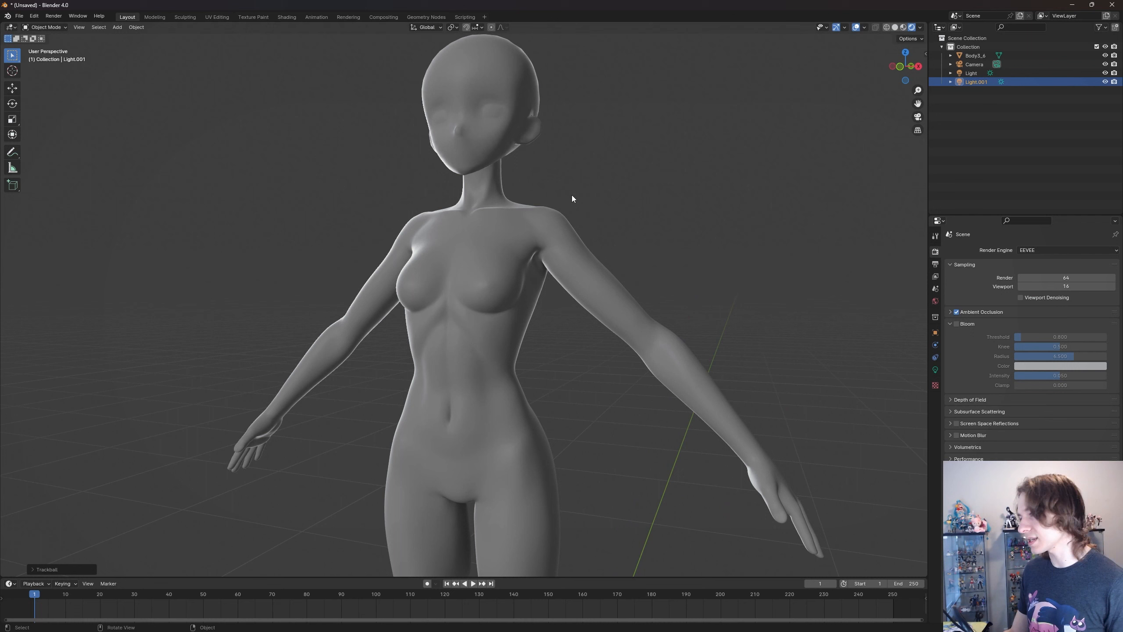
left_click(957, 323)
left_click(957, 324)
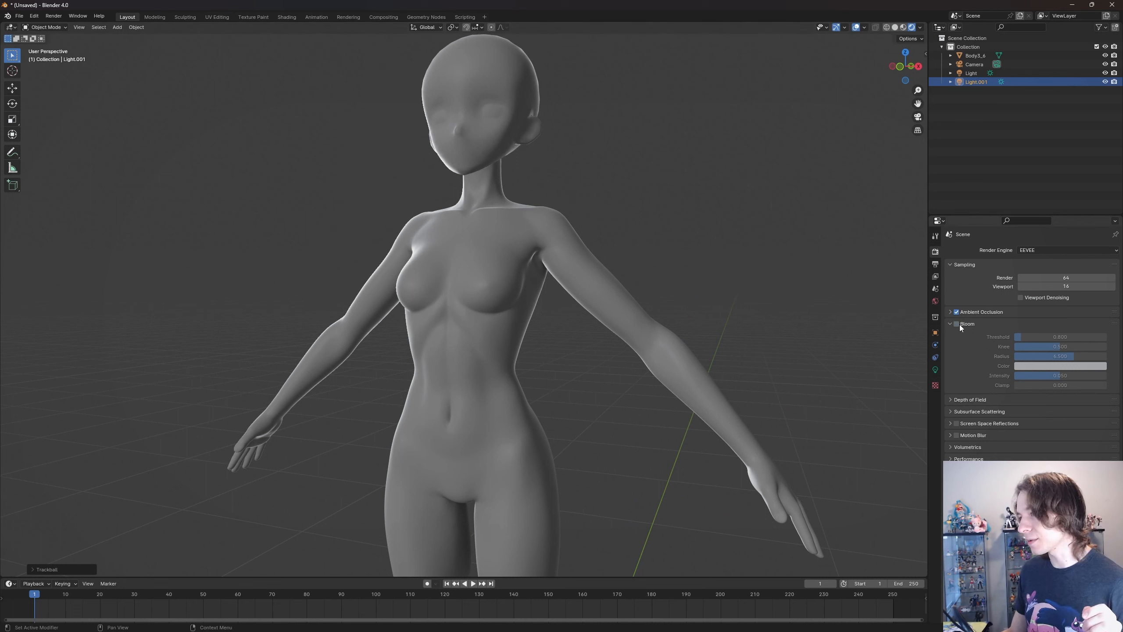
left_click(957, 324)
left_click(957, 323)
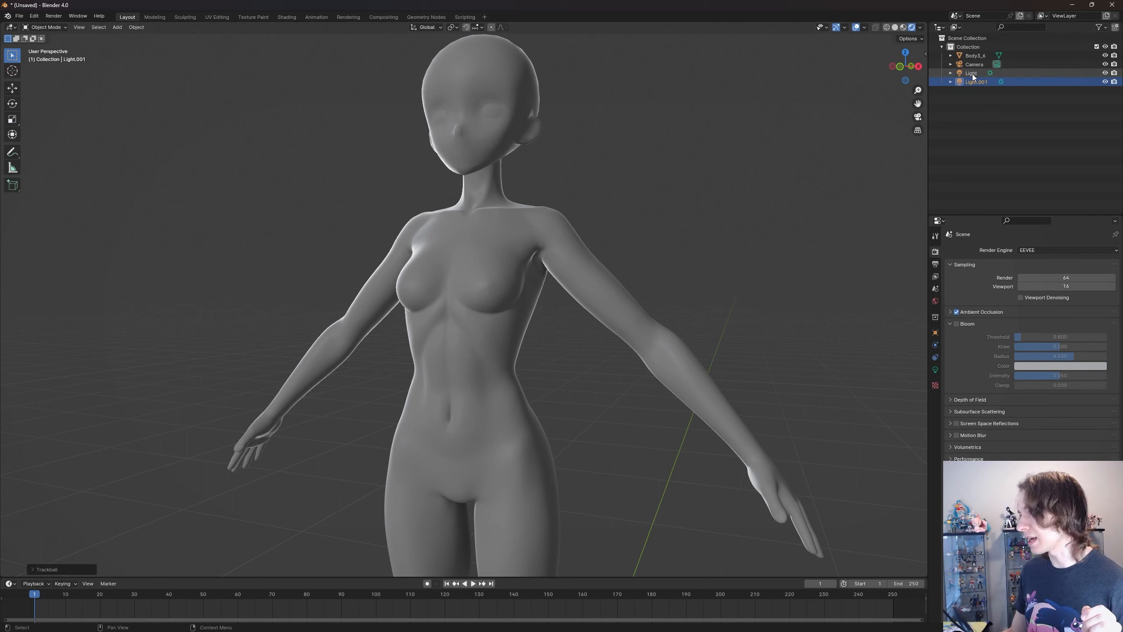
- Try a strength of 100 on the second sun light, Light.001, and settle on 55
left_click(935, 369)
double_click(1054, 311)
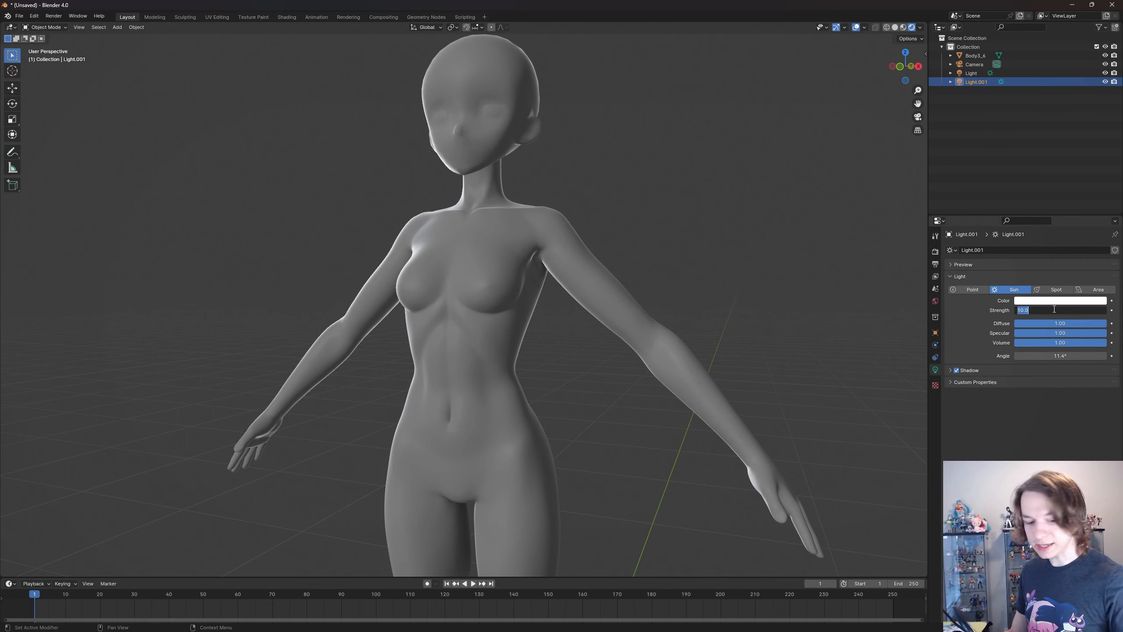
type("100")
key("Return")
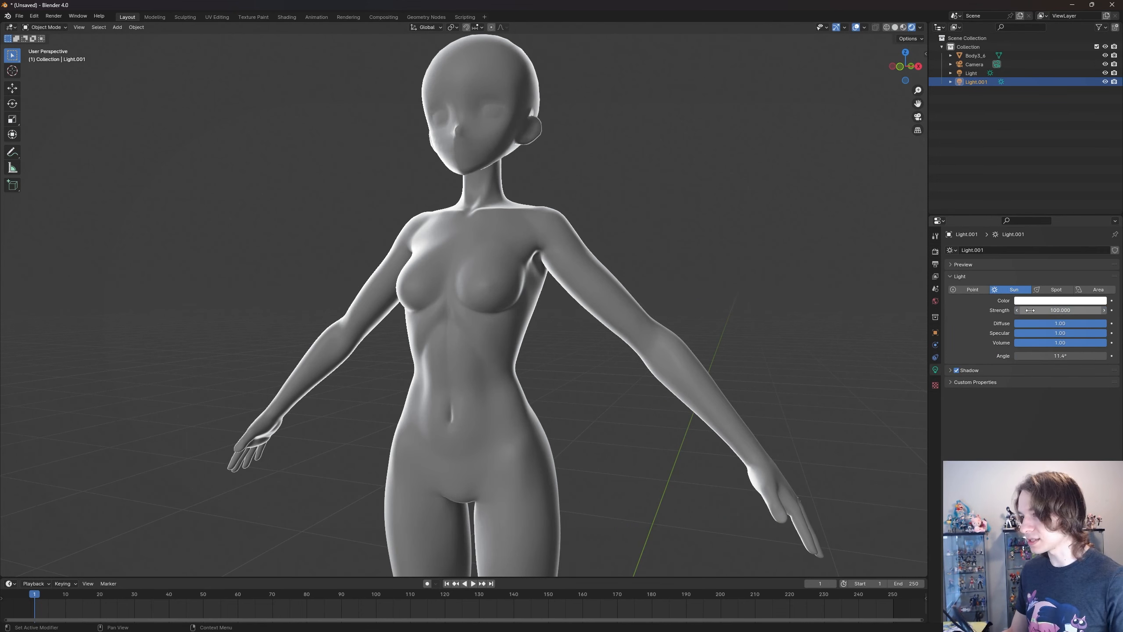
double_click(1041, 312)
type("55")
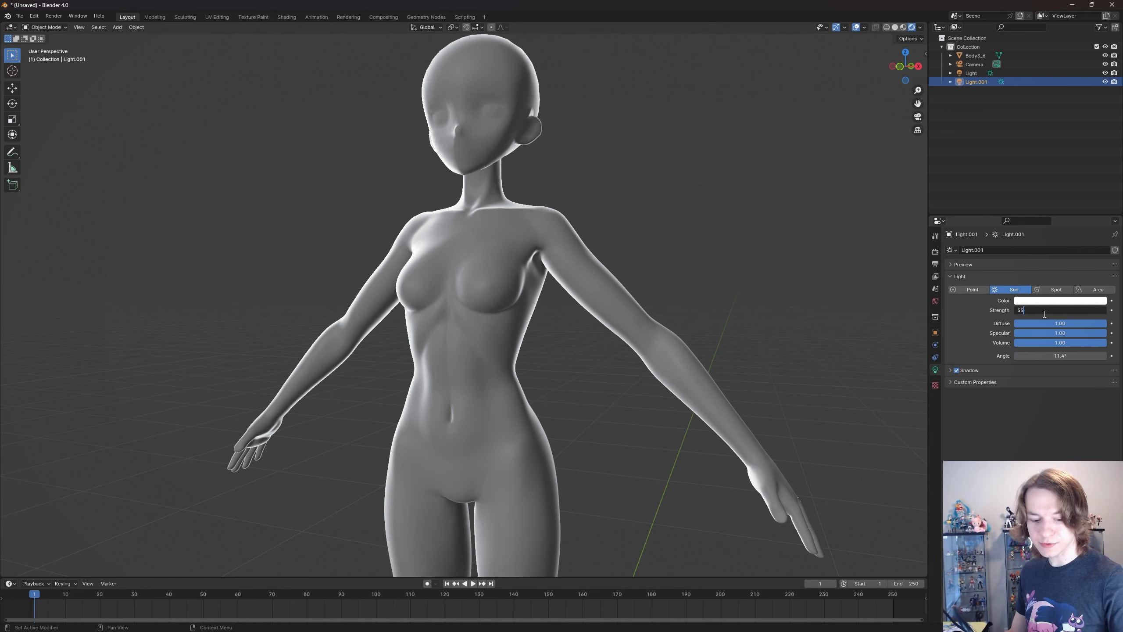
key("Return")
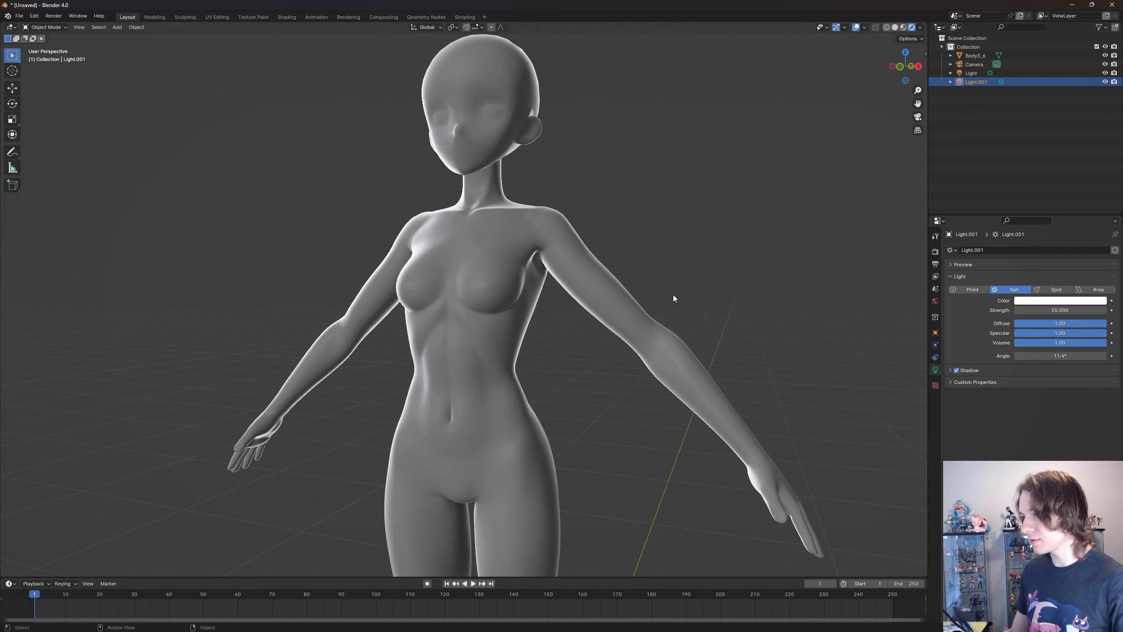
- Compare the rim-lit chest and arms up close with bloom off and on, leaving it enabled
left_click(935, 263)
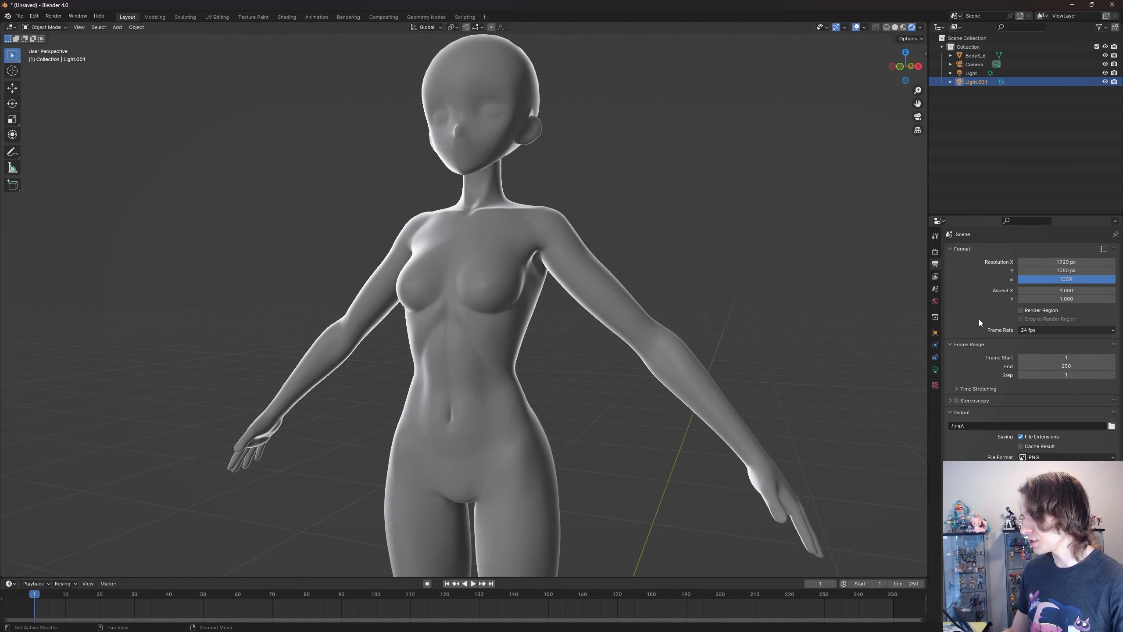
left_click(936, 252)
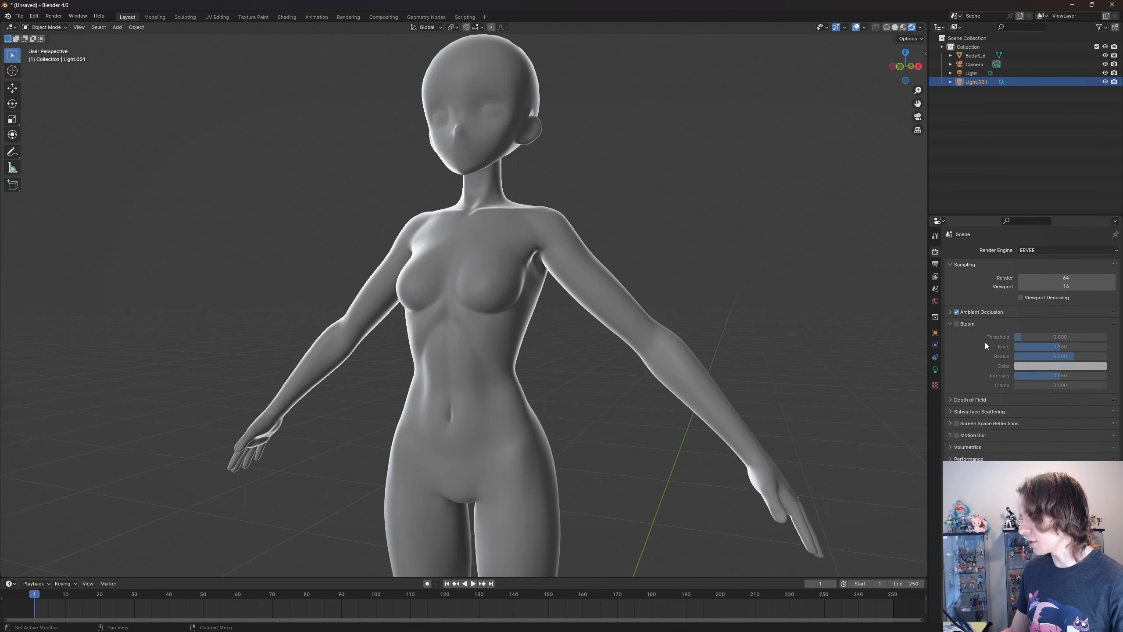
left_click(957, 324)
left_click(957, 324)
scroll(450, 184, "up", 4)
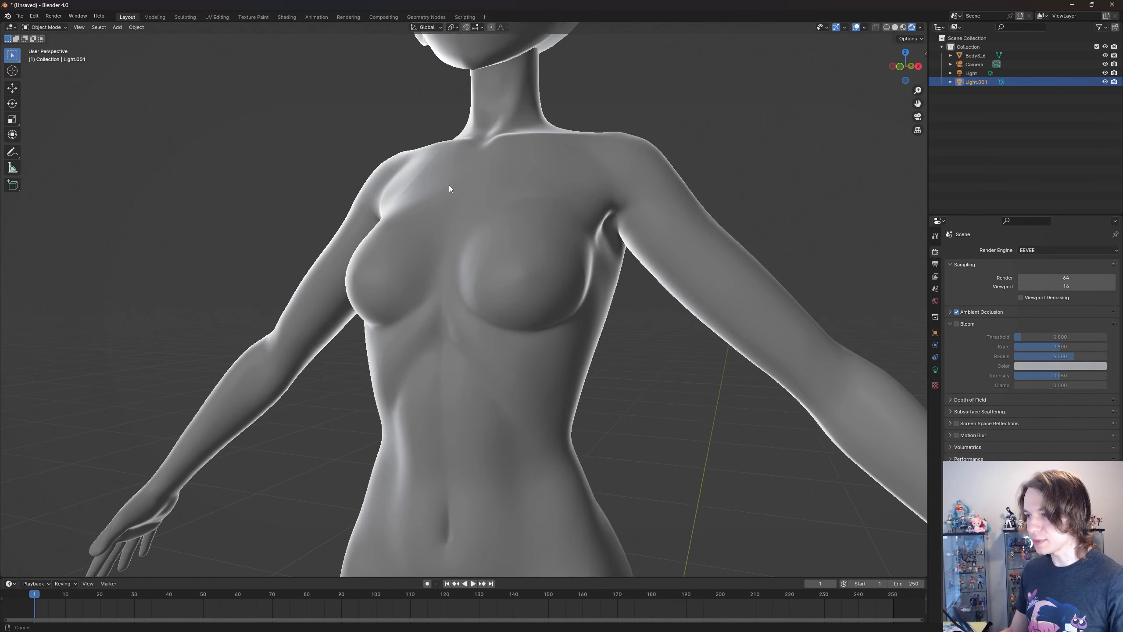
middle_click_drag(449, 185, 655, 231, "shift")
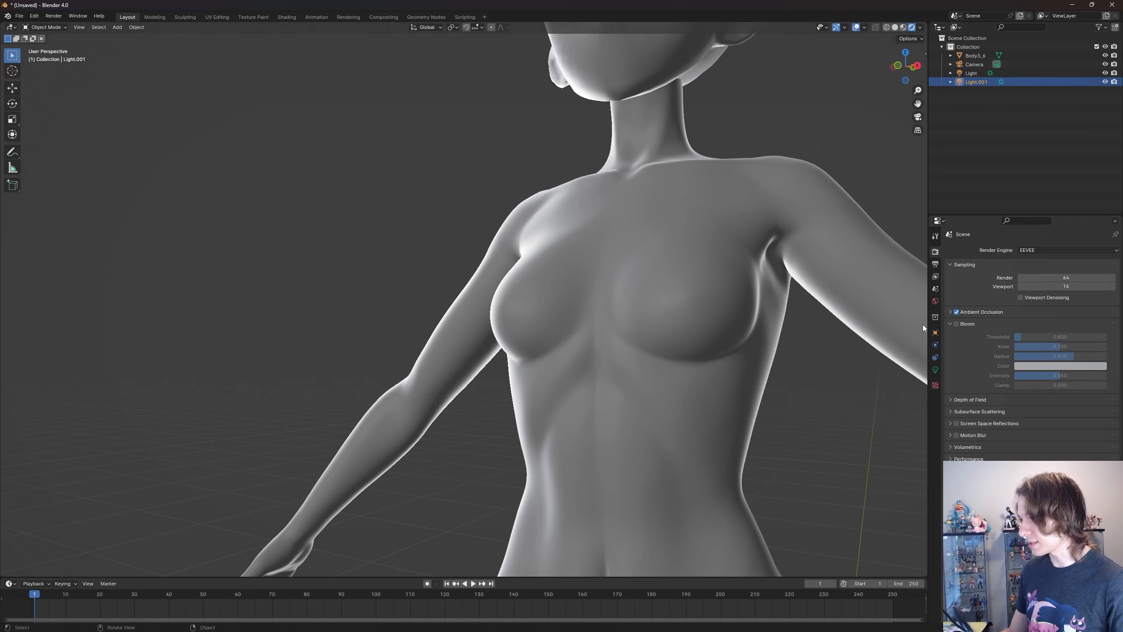
left_click(957, 323)
left_click(958, 323)
left_click(957, 323)
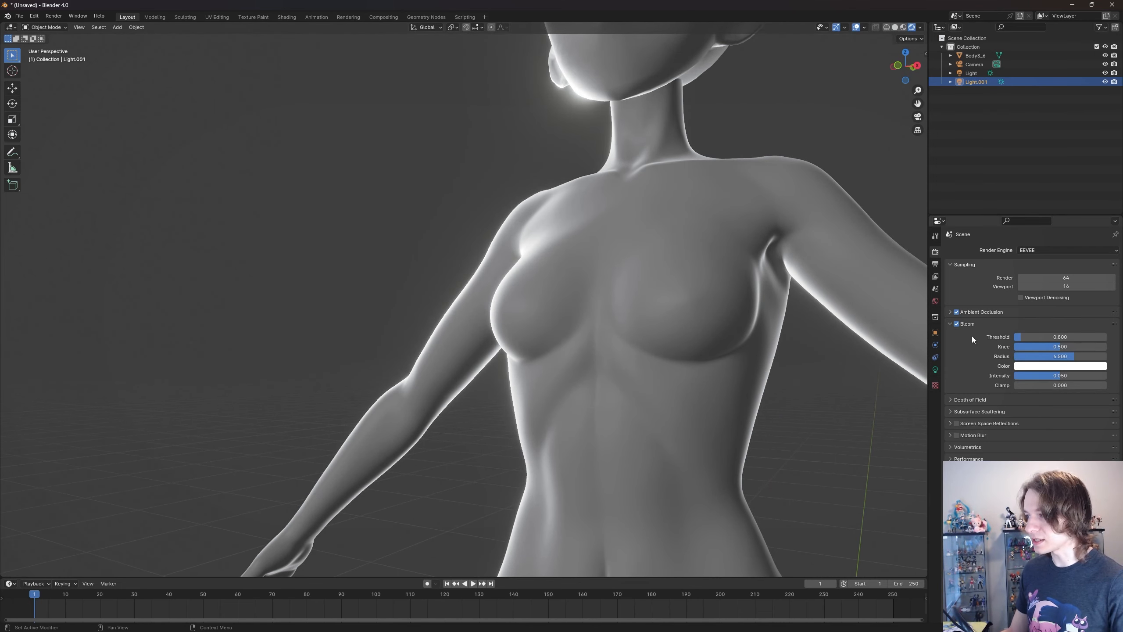
left_click(958, 324)
left_click(958, 324)
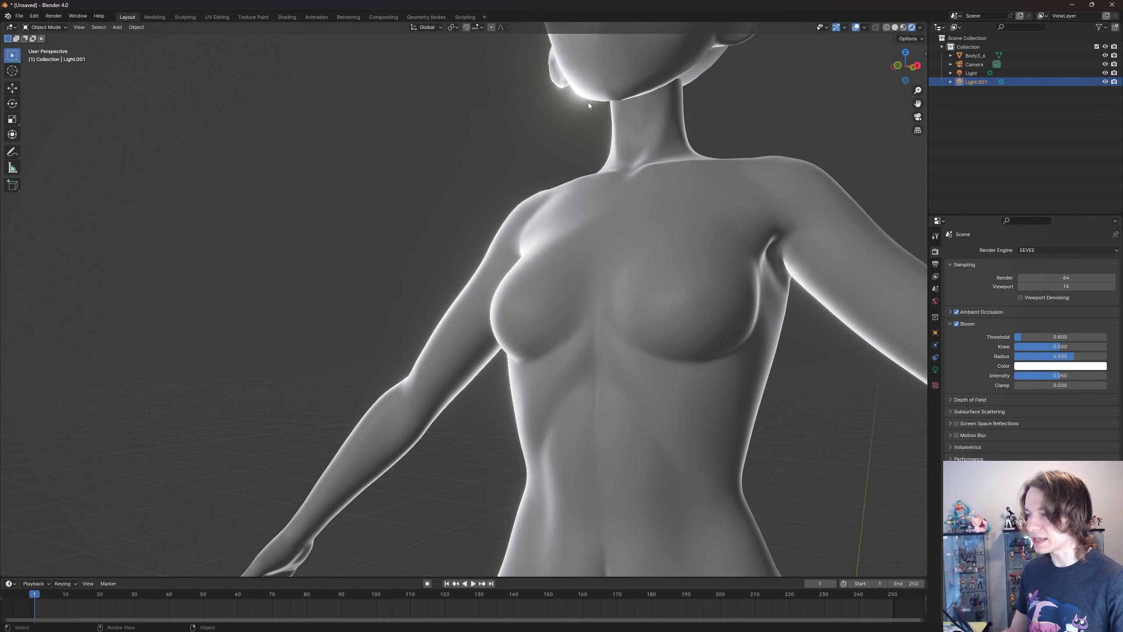
- Turn the body slightly and compare the bloom glow around the chin and shoulders again, keeping bloom on
middle_click_drag(589, 102, 583, 121)
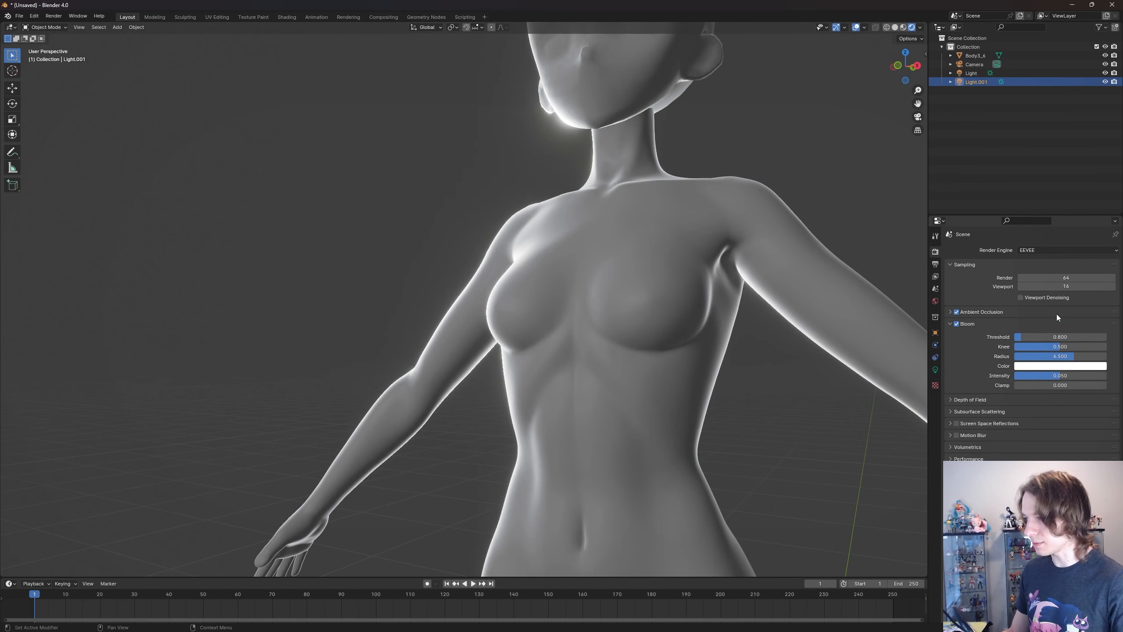
left_click(957, 324)
left_click(957, 324)
left_click(957, 324)
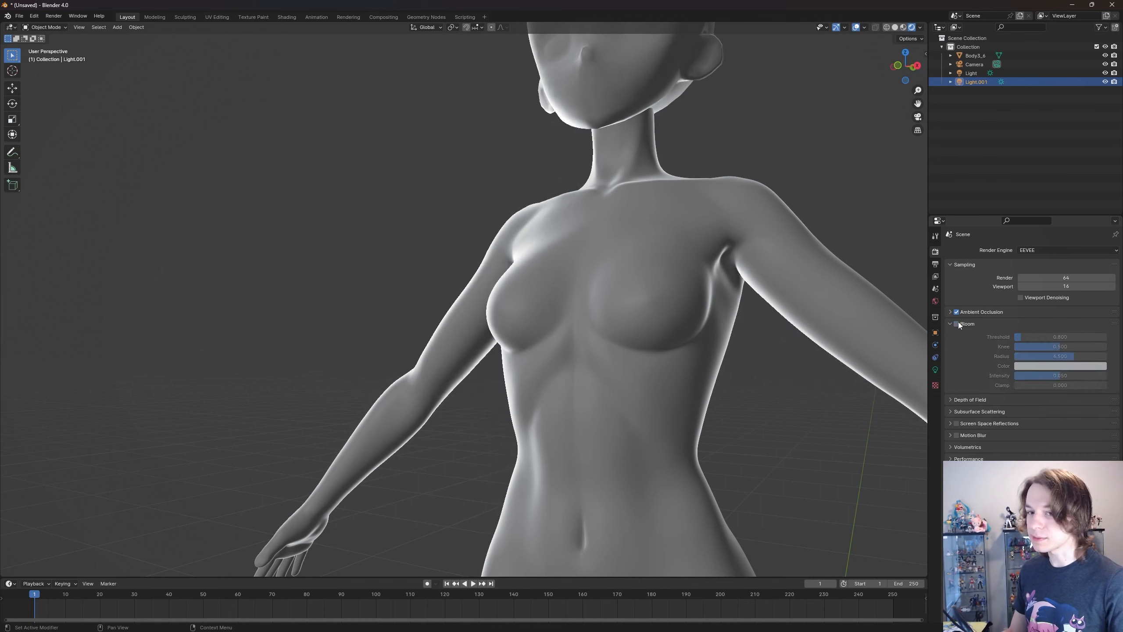
left_click(957, 323)
left_click(957, 324)
left_click(957, 324)
mouse_move(690, 243)
middle_mouse_down()
mouse_move(727, 248)
mouse_move(696, 243)
middle_mouse_up()
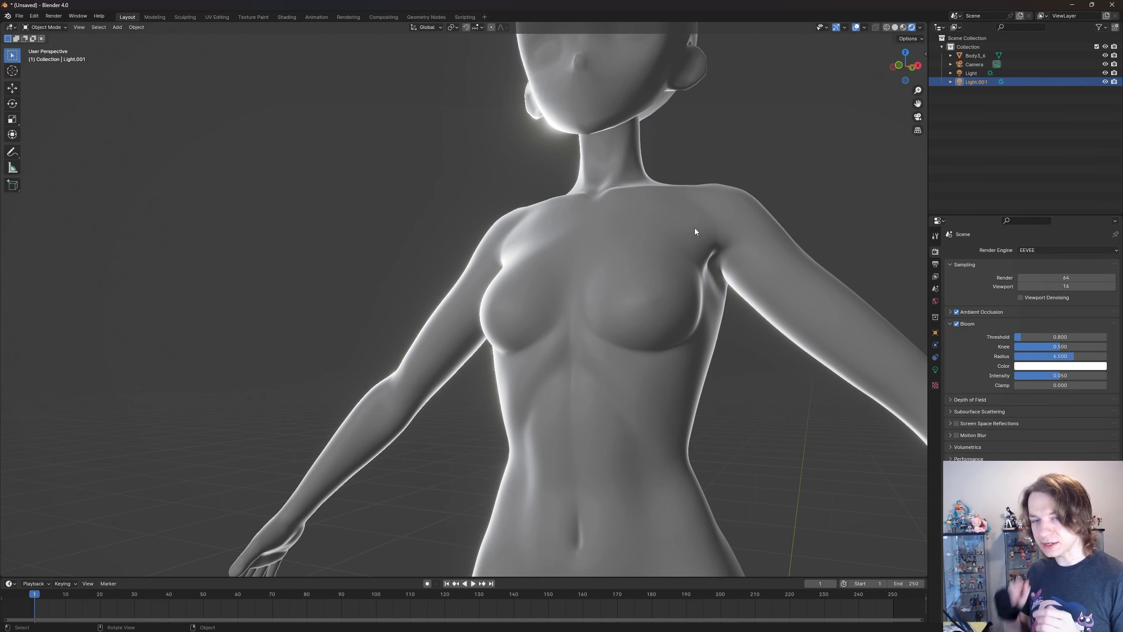
- Compare bloom off and on across the whole upper body, collapsing its settings and leaving it disabled
scroll(667, 210, "down", 4)
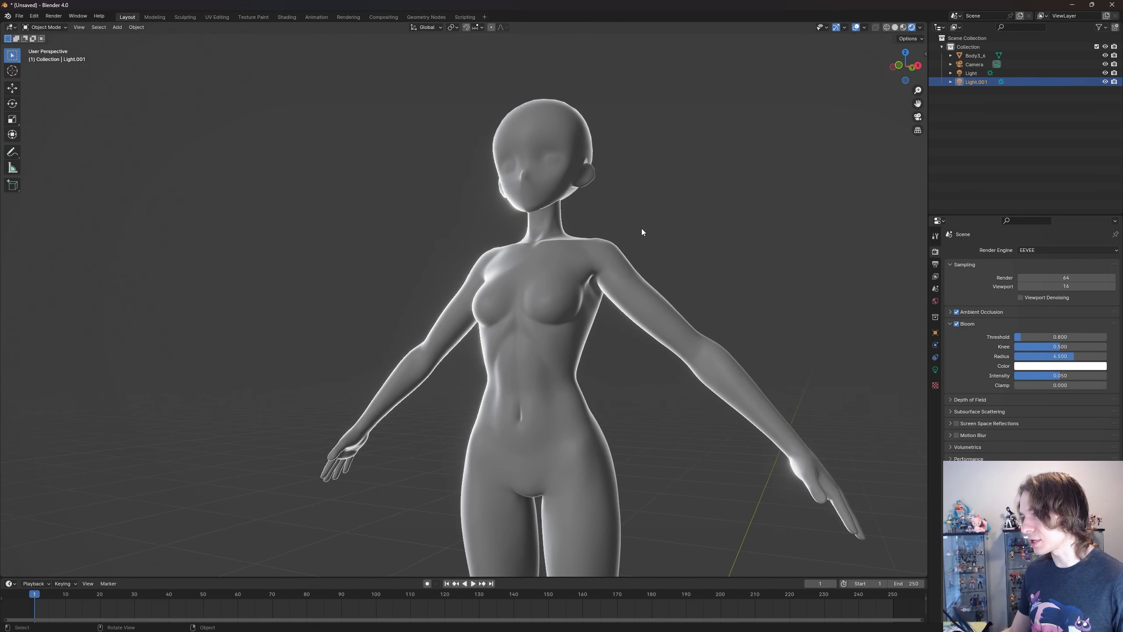
scroll(642, 228, "up", 1)
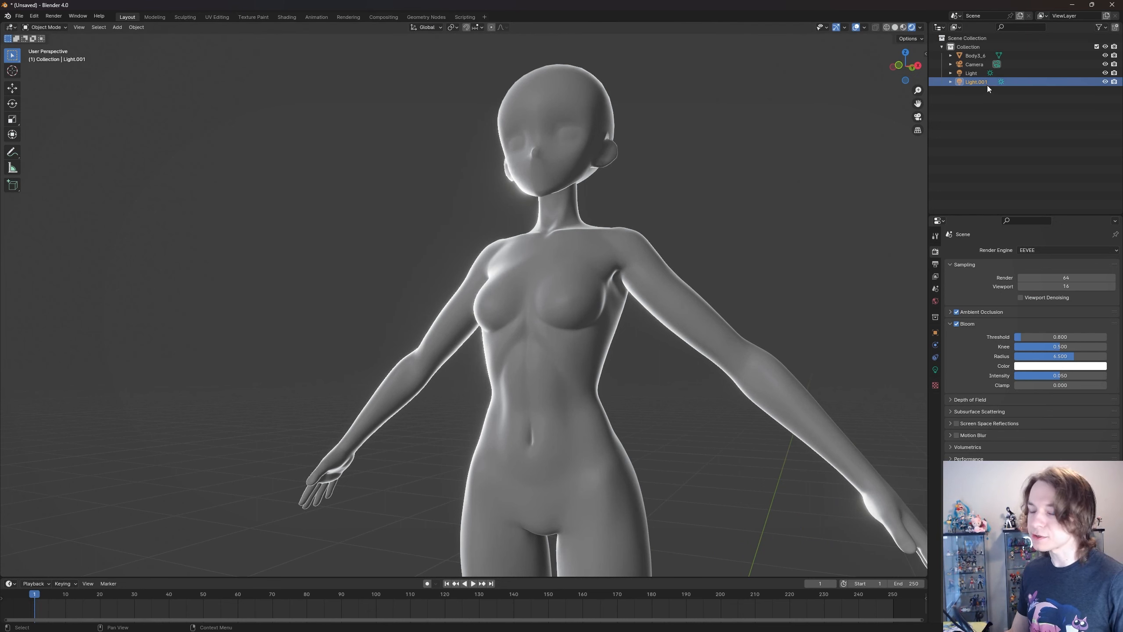
left_click(961, 325)
left_click(958, 325)
left_click(957, 324)
left_click(957, 324)
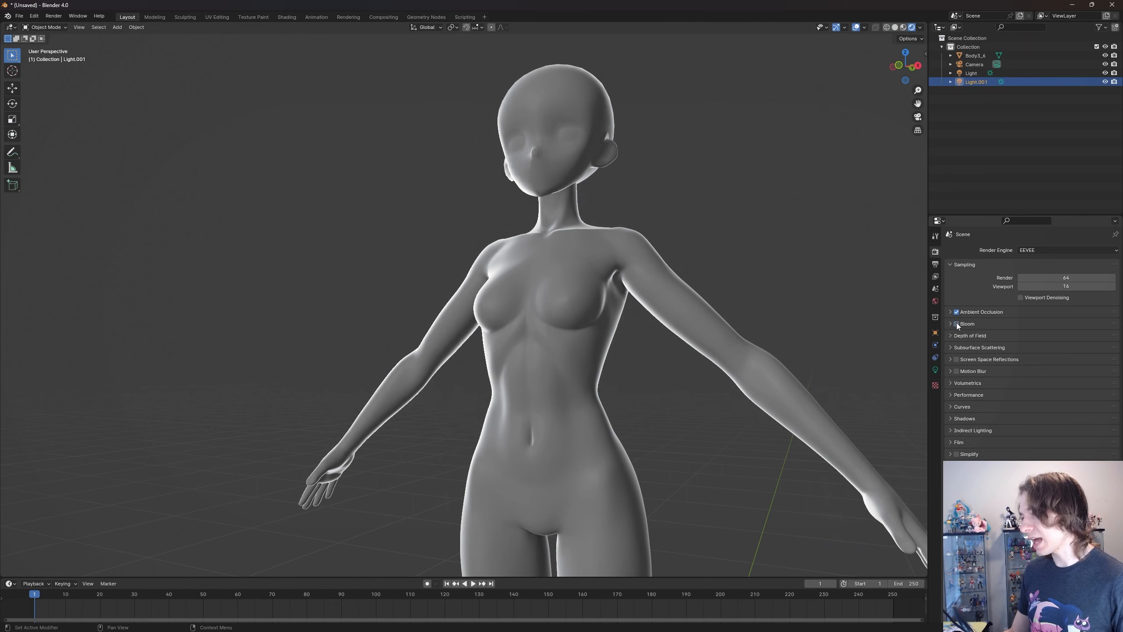
left_click(958, 325)
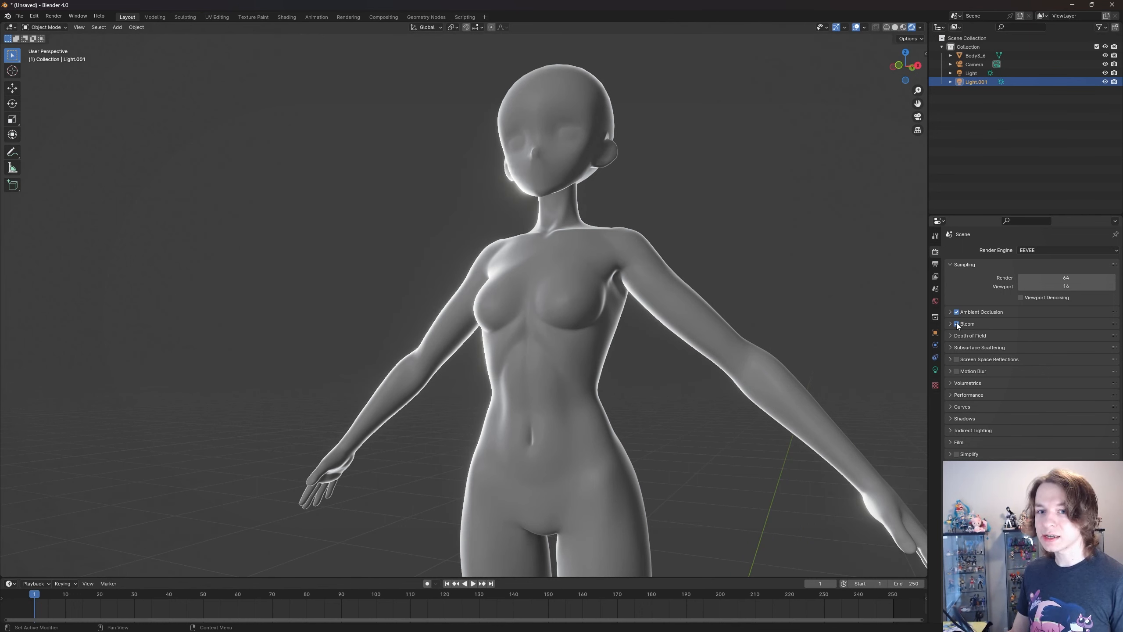
left_click(958, 324)
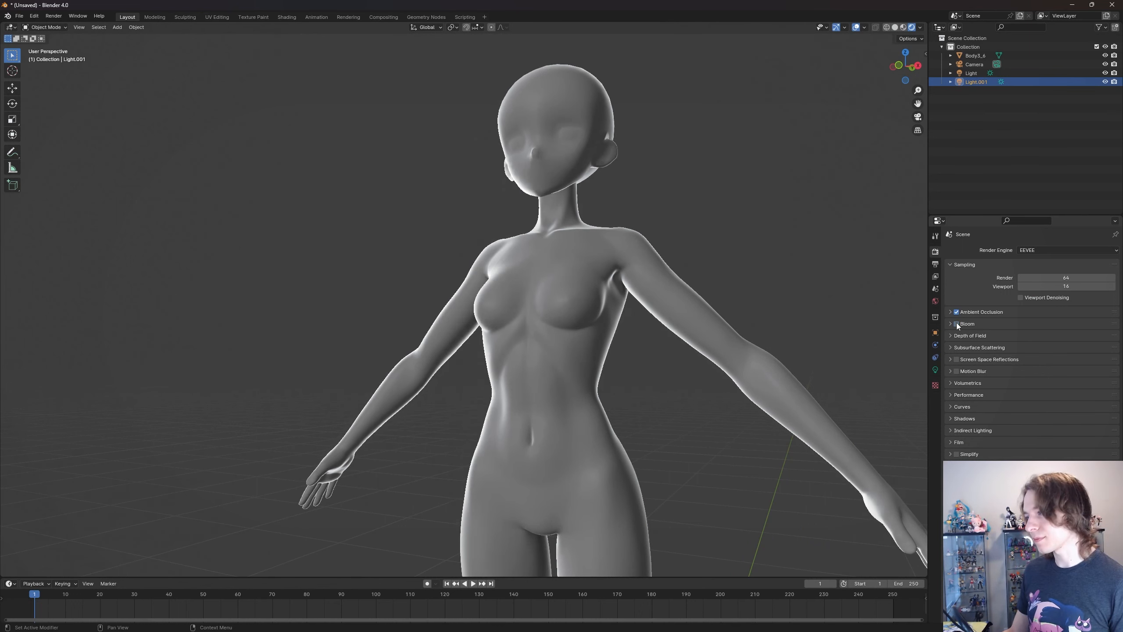
left_click(957, 324)
left_click(957, 324)
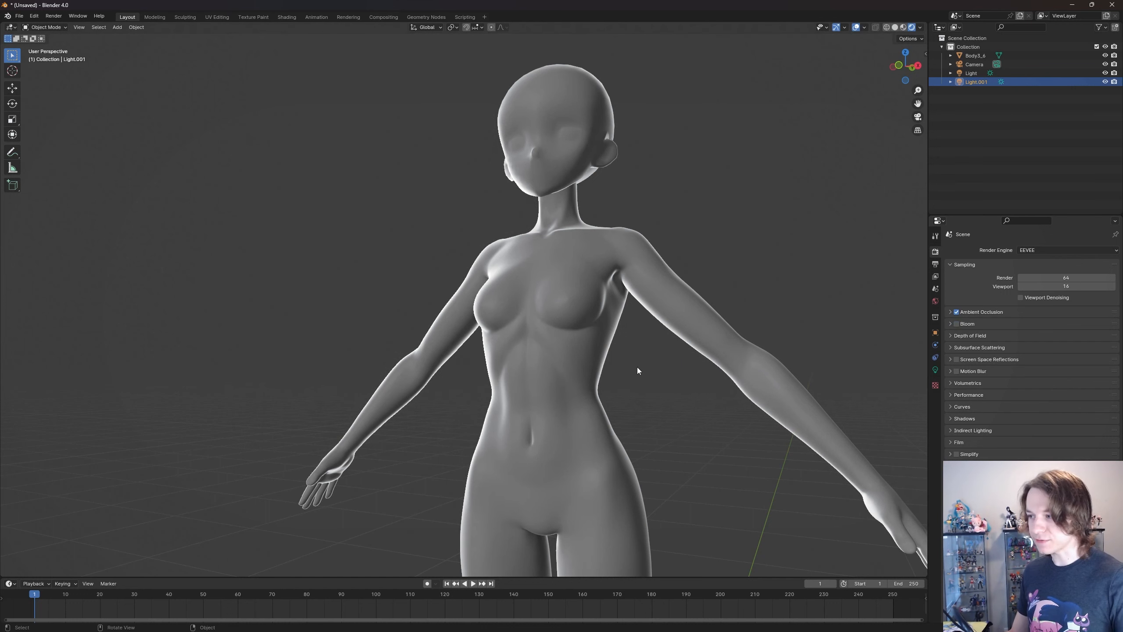
- Select the body mesh and change its material's surface shader to Emission
scroll(663, 369, "down", 2)
middle_click_drag(697, 372, 674, 374)
left_click(485, 359)
middle_click_drag(486, 359, 615, 362)
left_click(935, 407)
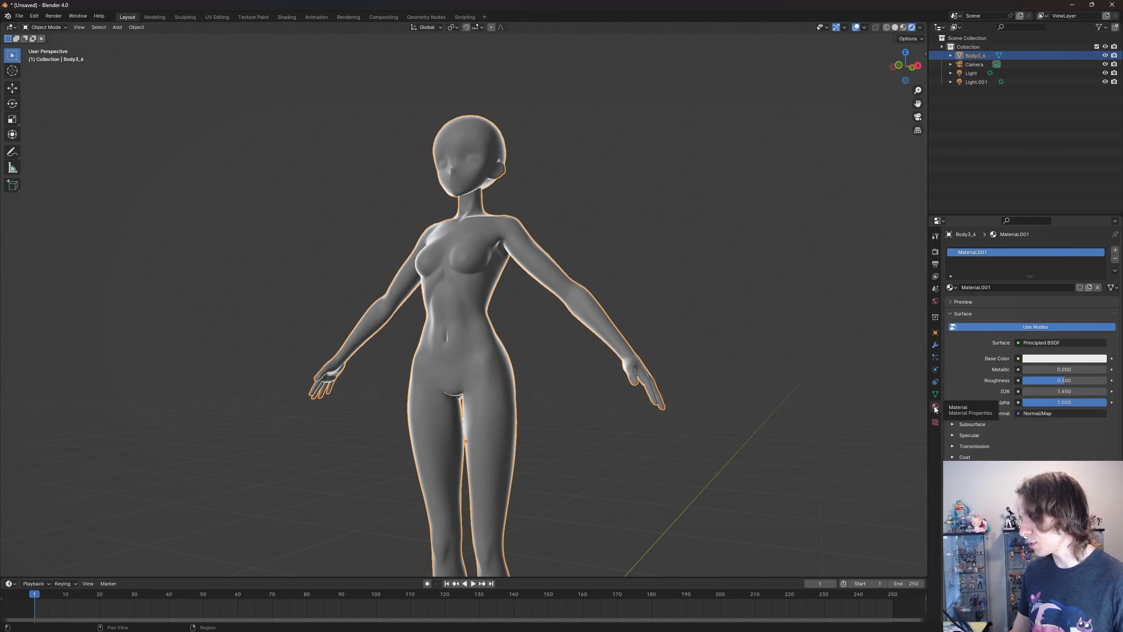
left_click(1051, 344)
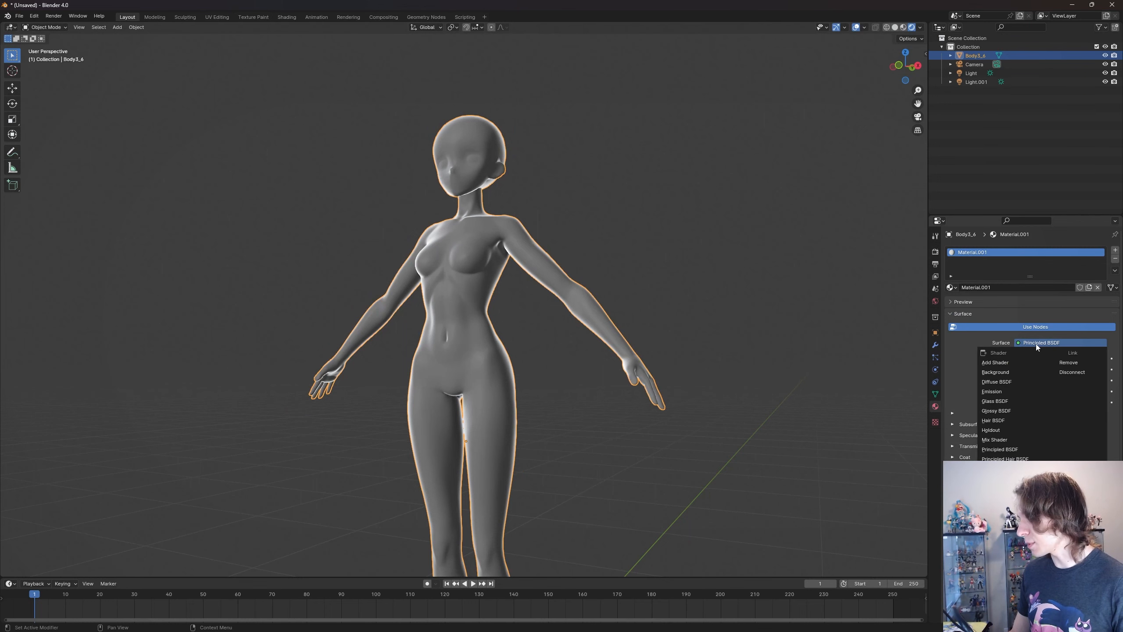
left_click(1016, 393)
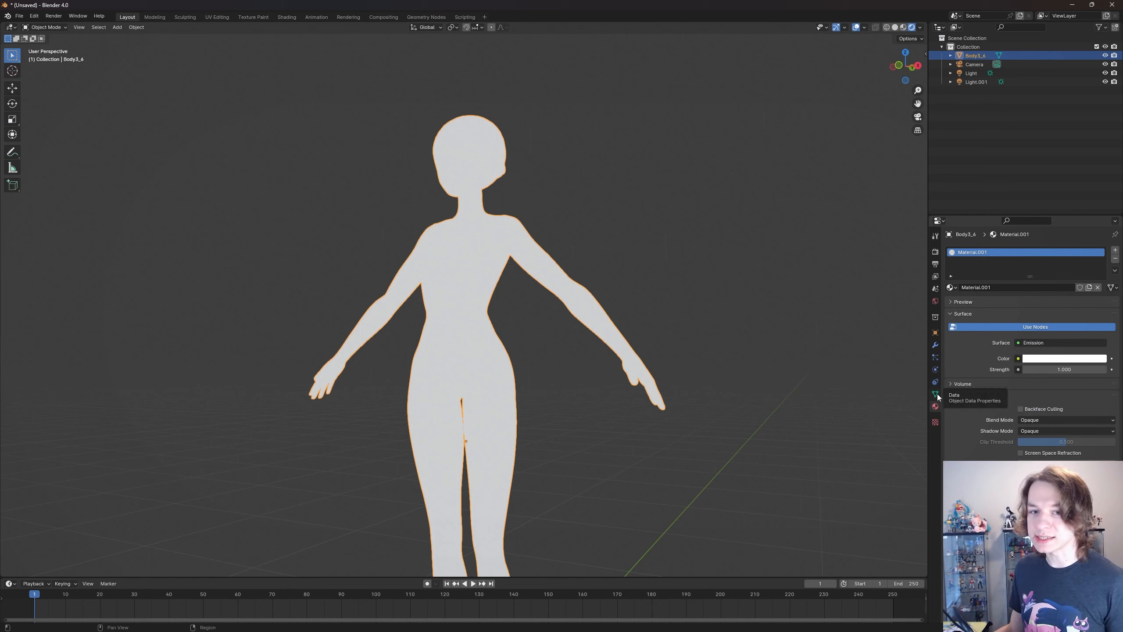
- Set the body material's emission strength to 2 and its color to a light green
left_click(1063, 369)
type("2")
key("Return")
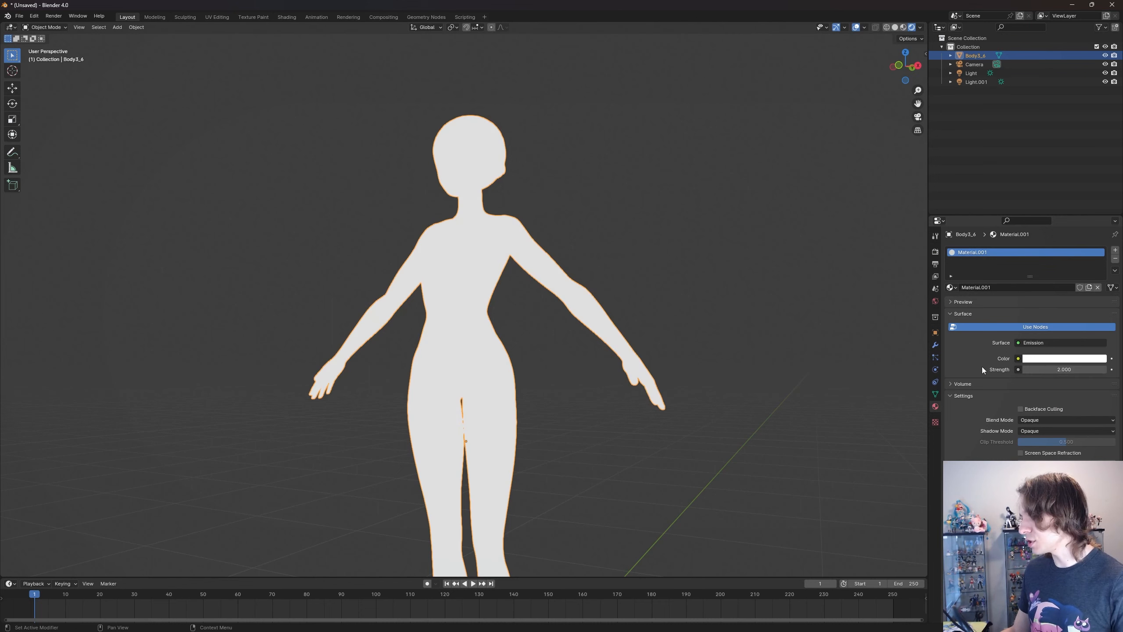
left_click(1055, 359)
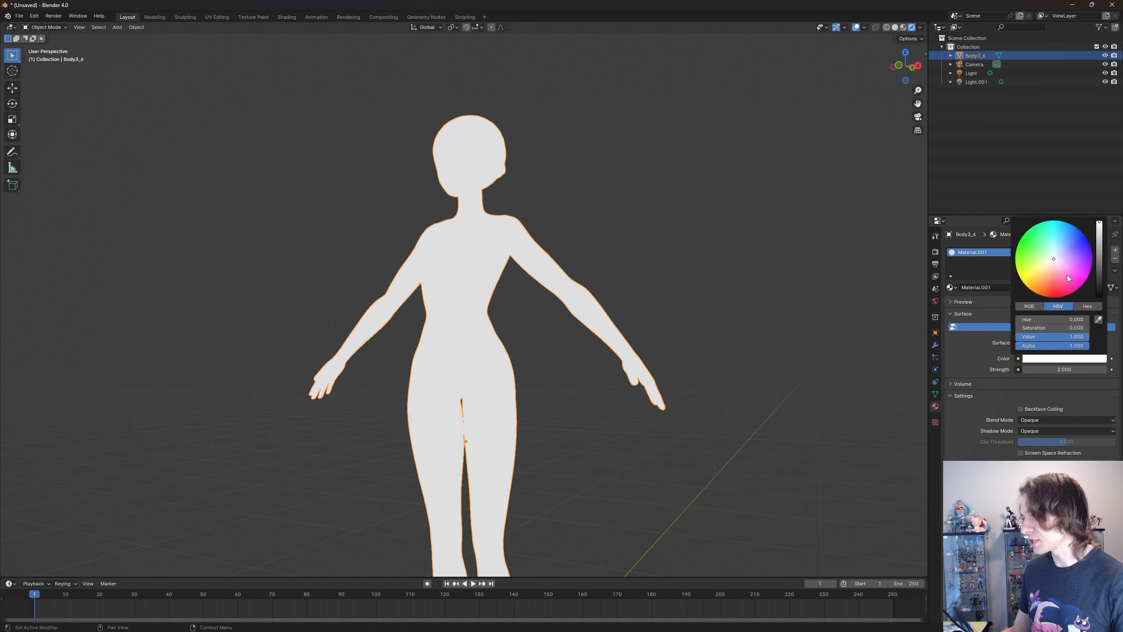
left_click_drag(1069, 267, 1035, 245)
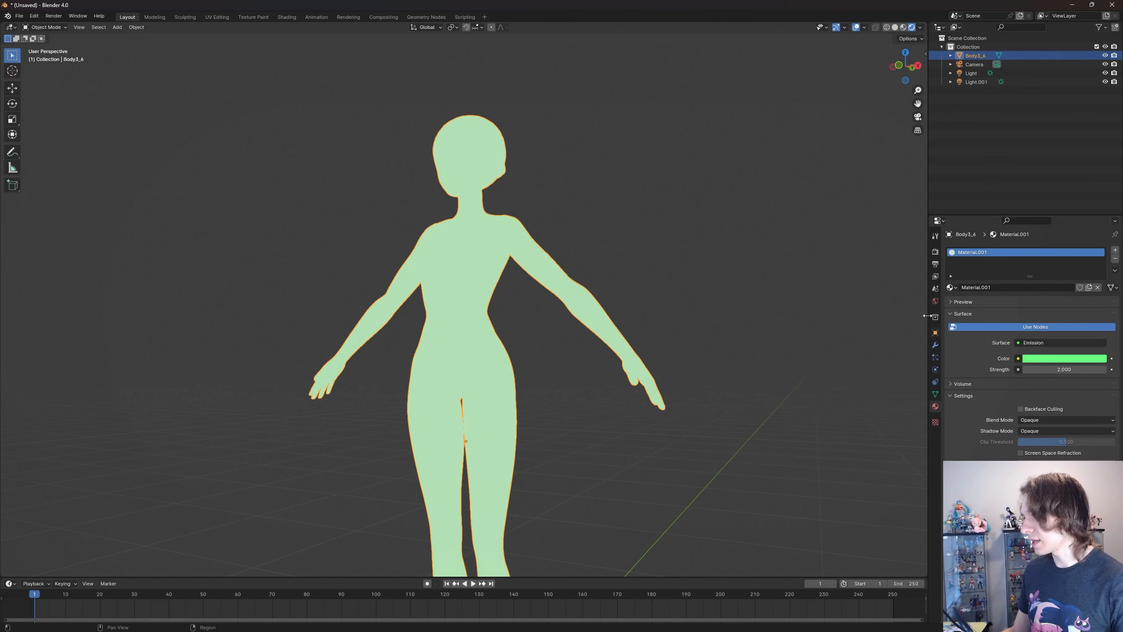
- Deselect the body and enable bloom in the render settings so the green emission glows
left_click(513, 319)
mouse_move(507, 327)
middle_mouse_down()
mouse_move(599, 338)
mouse_move(504, 325)
middle_mouse_up()
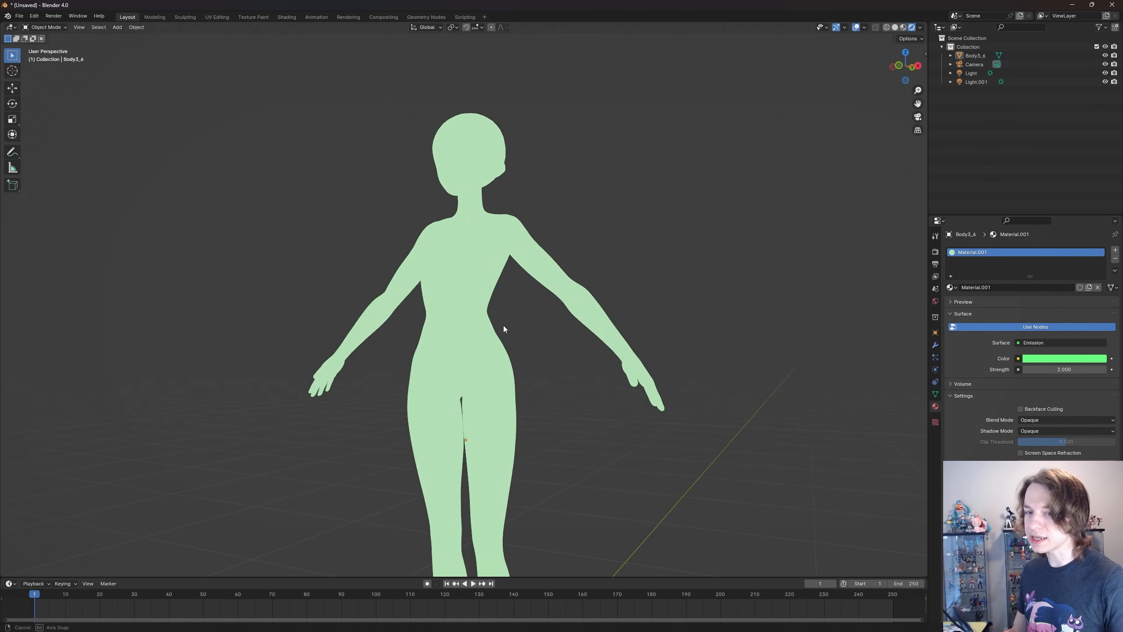
left_click(936, 264)
left_click(935, 252)
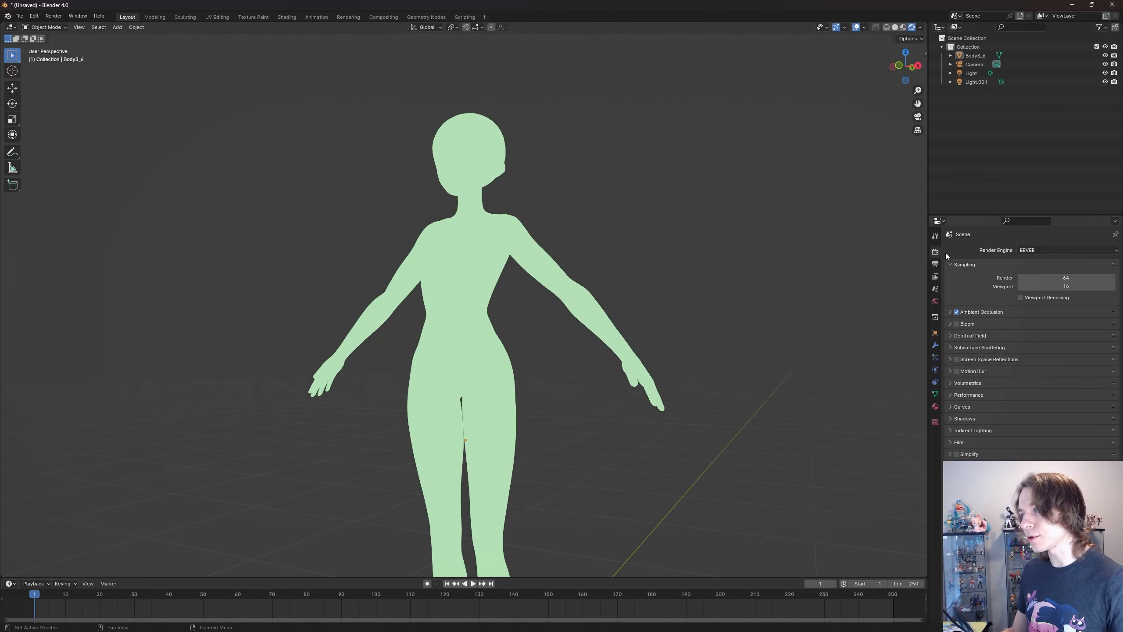
left_click(956, 324)
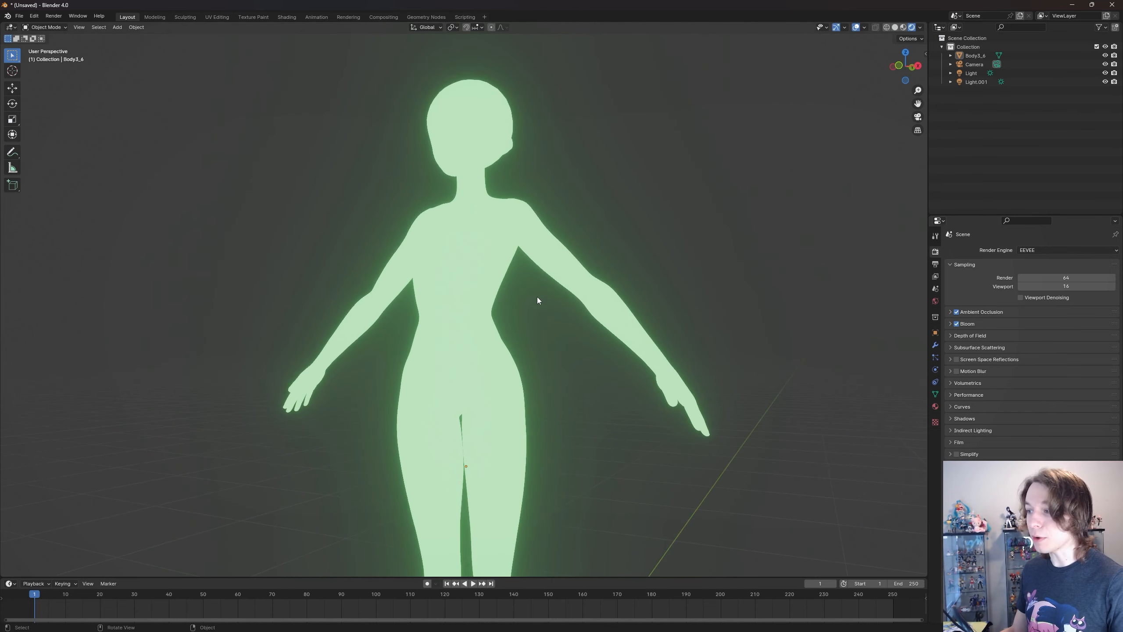
scroll(548, 294, "up", 2)
scroll(536, 288, "down", 1)
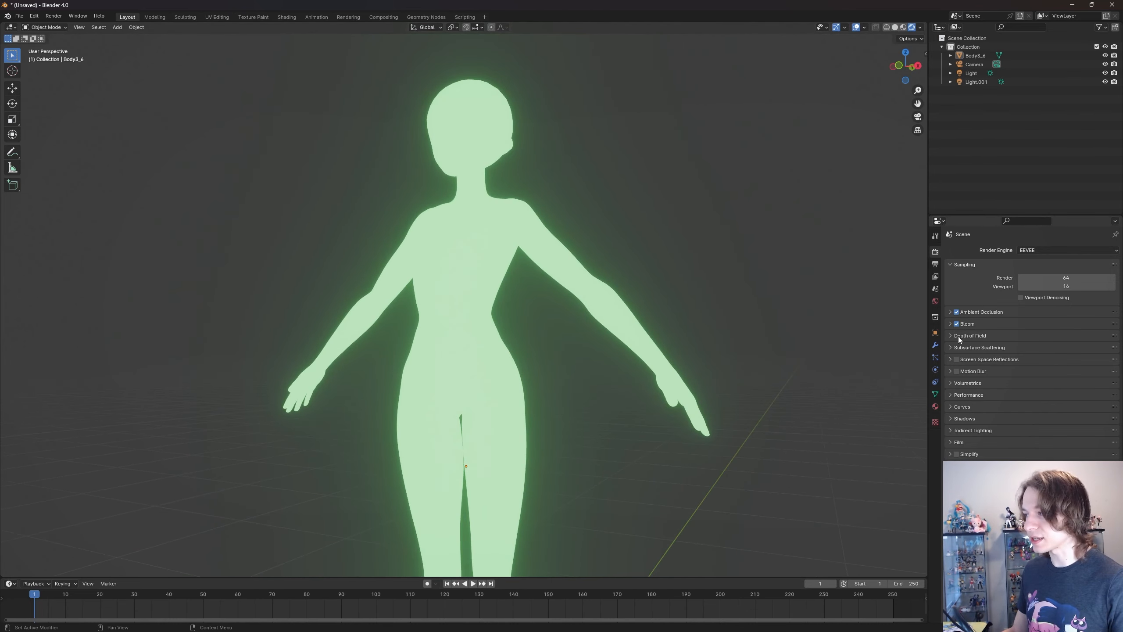
- Compare the green body's glow with bloom off and on, and expand the bloom settings with it enabled
left_click(957, 324)
left_click(956, 324)
left_click(957, 324)
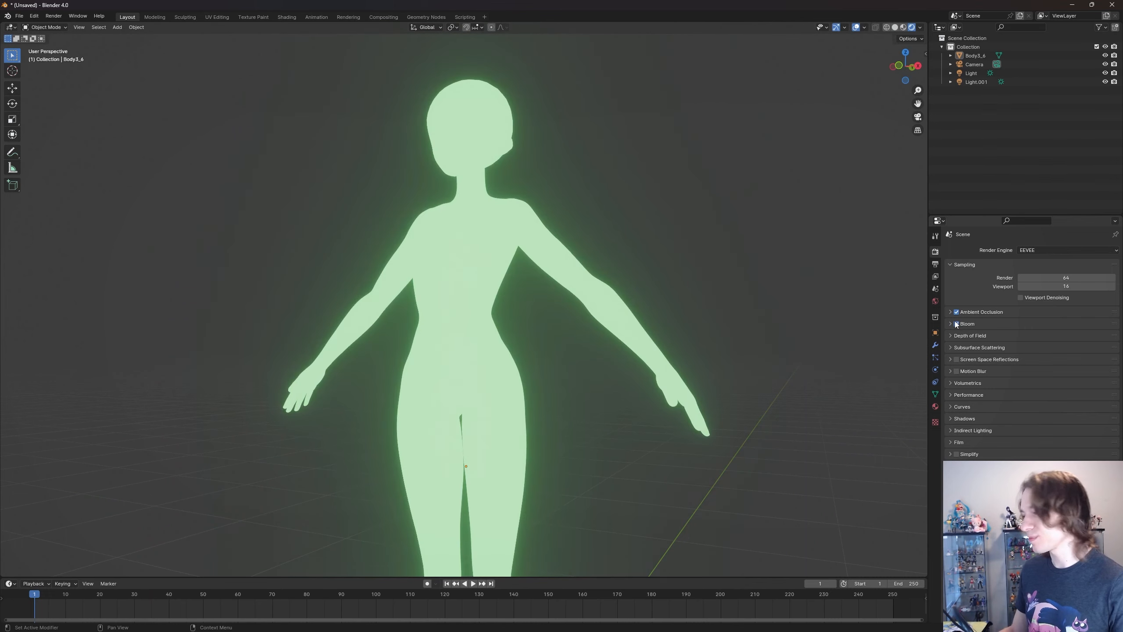
left_click(957, 325)
left_click(956, 324)
left_click(967, 325)
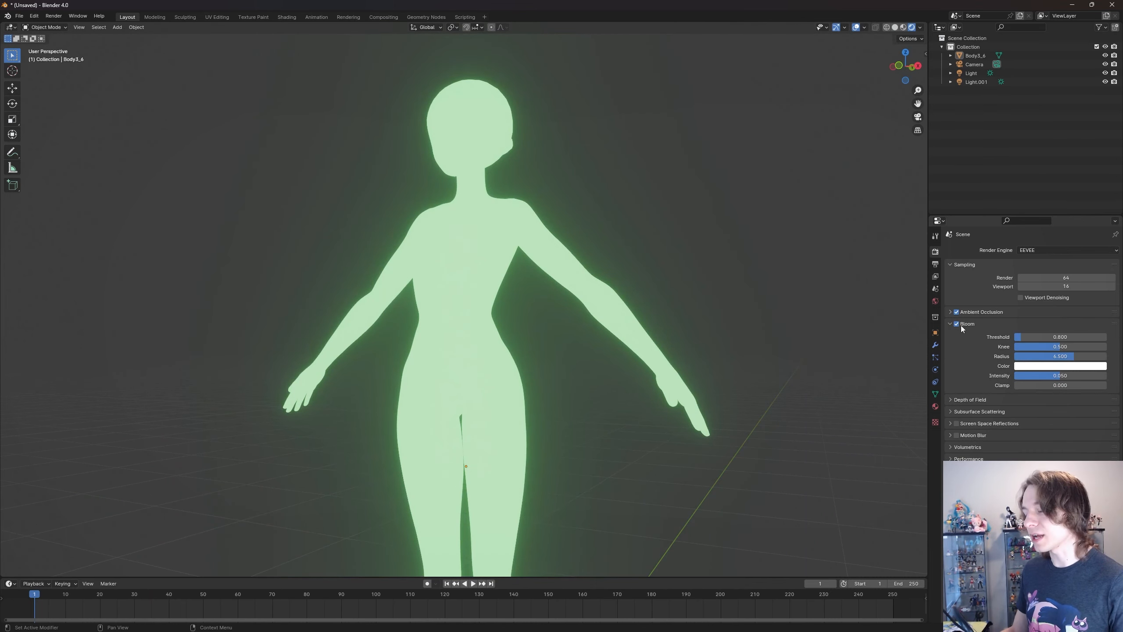
- Try a pale pink bloom color and reset it to the default white
left_click(1055, 366)
mouse_move(1054, 275)
left_mouse_down()
mouse_move(1020, 283)
mouse_move(1089, 275)
mouse_move(1060, 291)
mouse_move(1056, 280)
left_mouse_up()
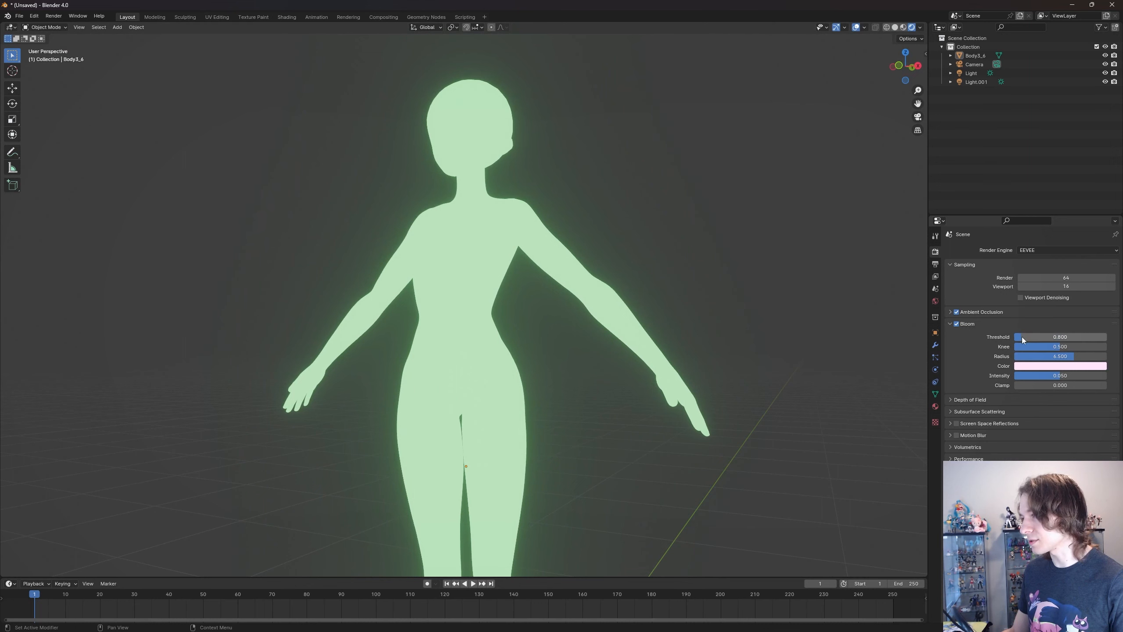
key("BackSpace")
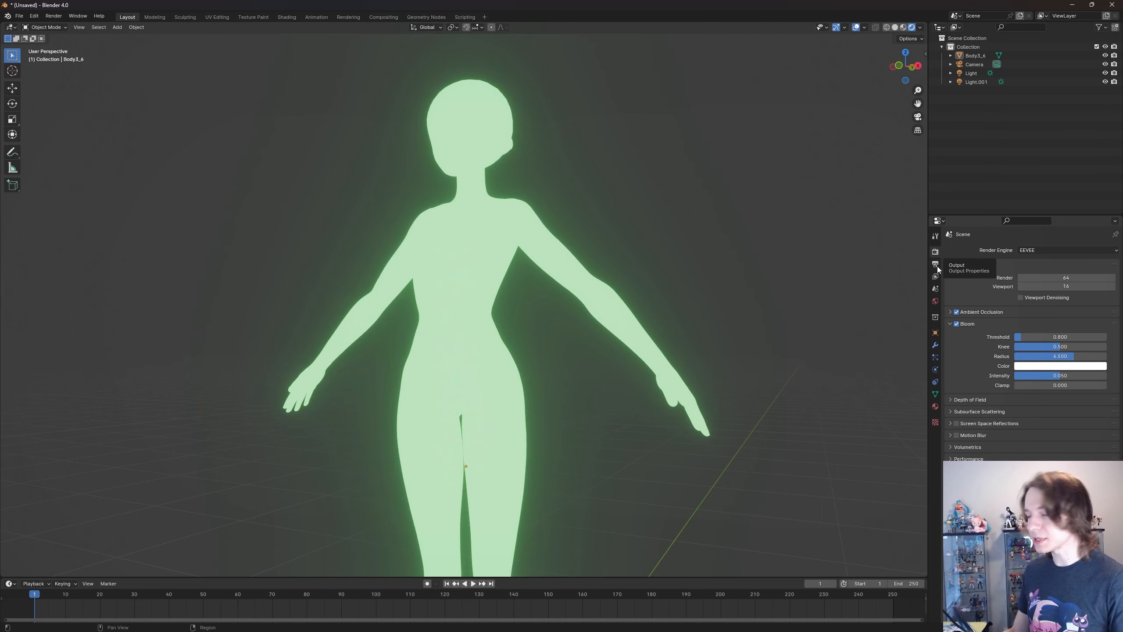
- Switch the body material's surface shader from Emission to Principled BSDF
left_click(936, 406)
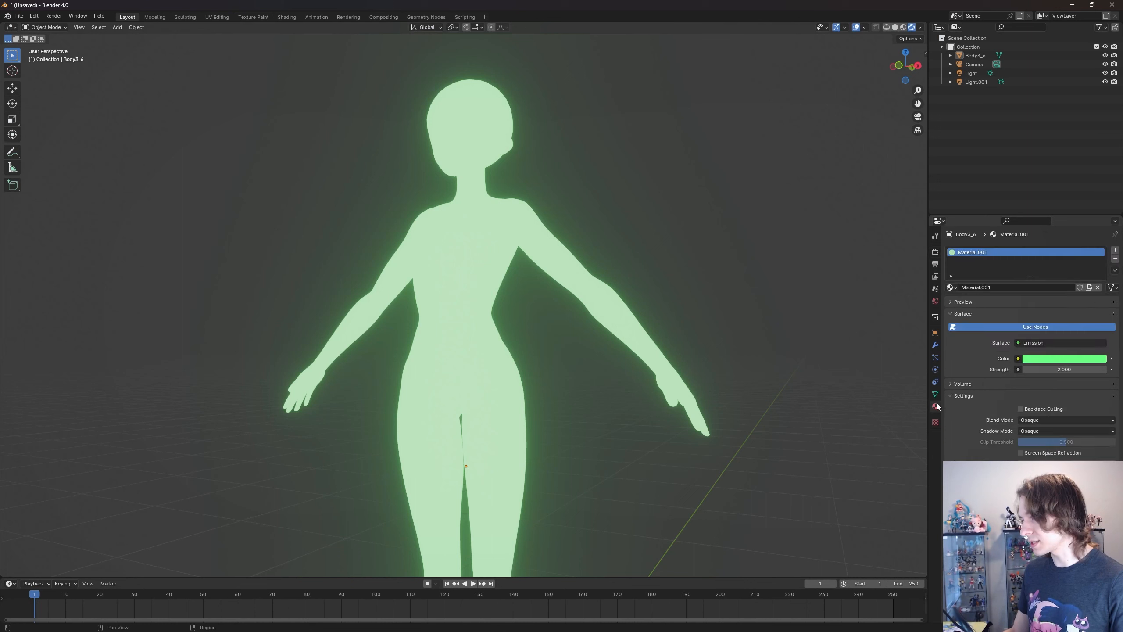
left_click(1025, 343)
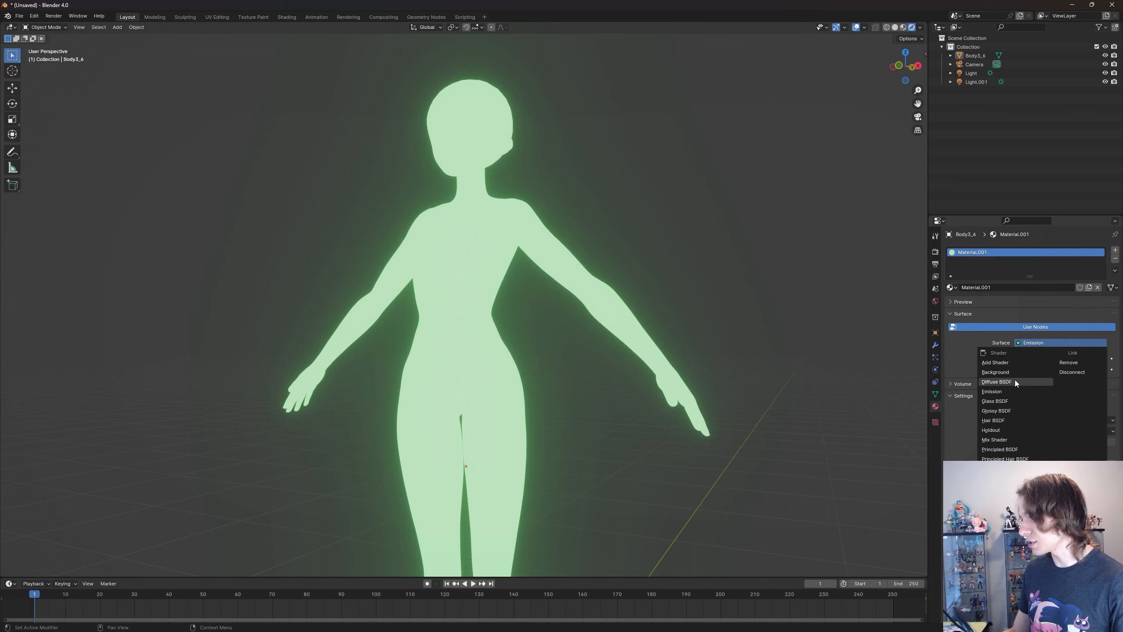
left_click(1023, 449)
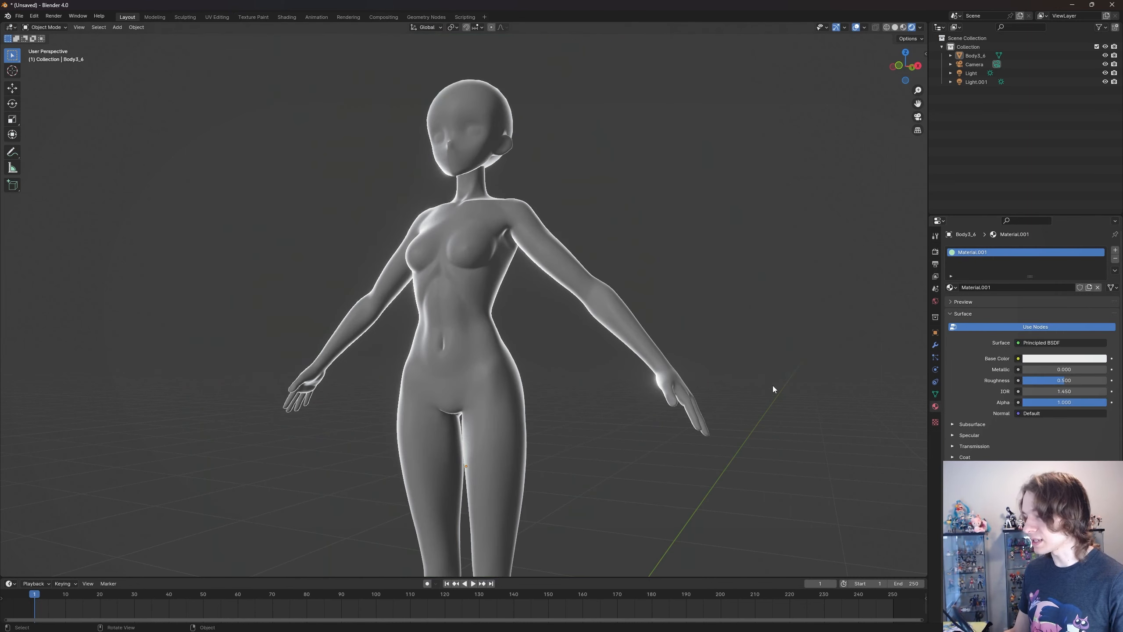
middle_click_drag(602, 303, 619, 307, "shift")
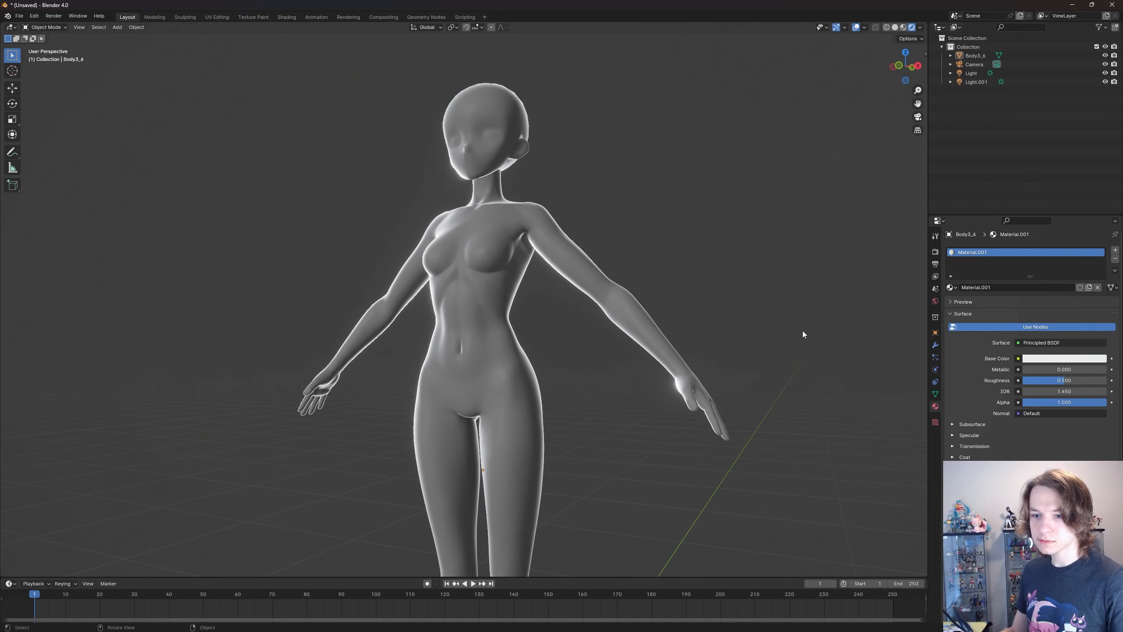
- Collapse the bloom render settings and briefly look through the depth of field options
left_click(935, 252)
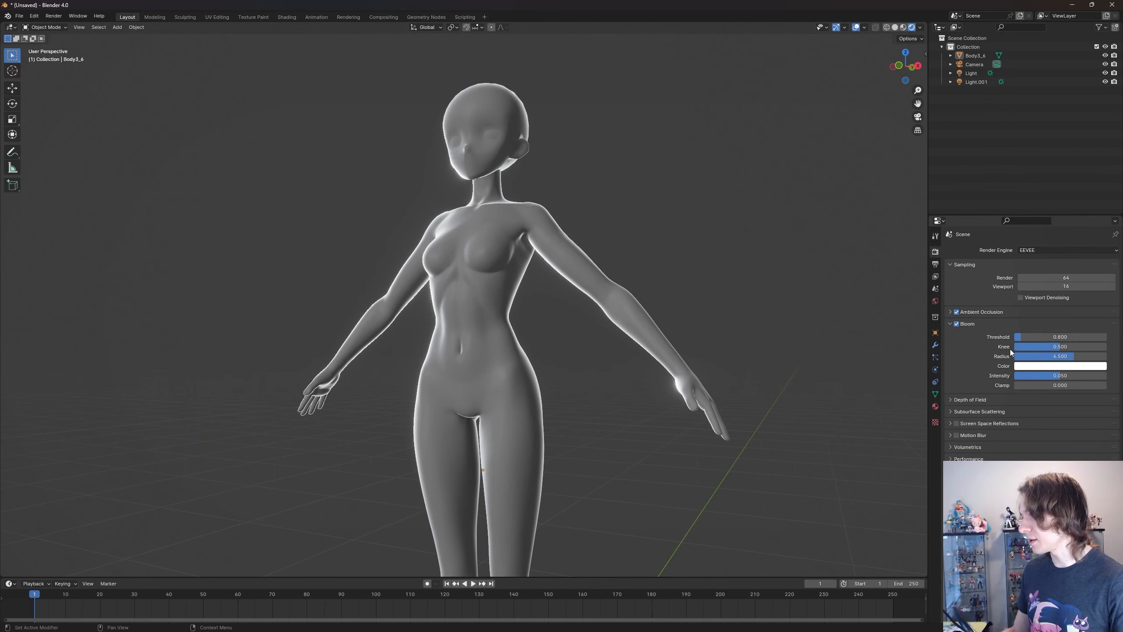
left_click(969, 324)
left_click(975, 334)
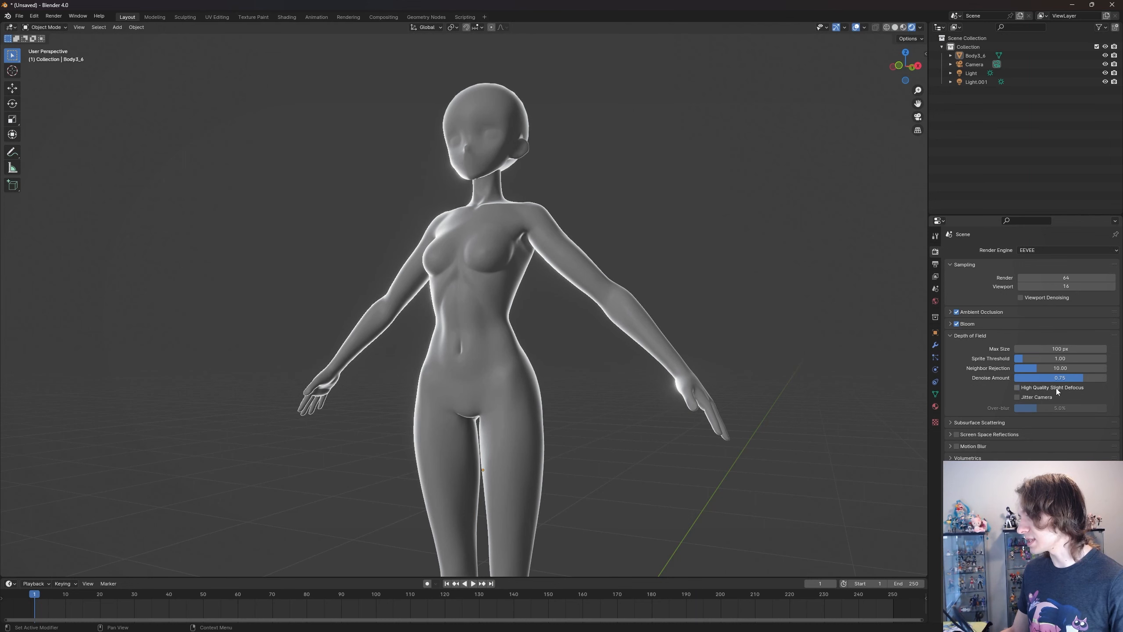
left_click(988, 335)
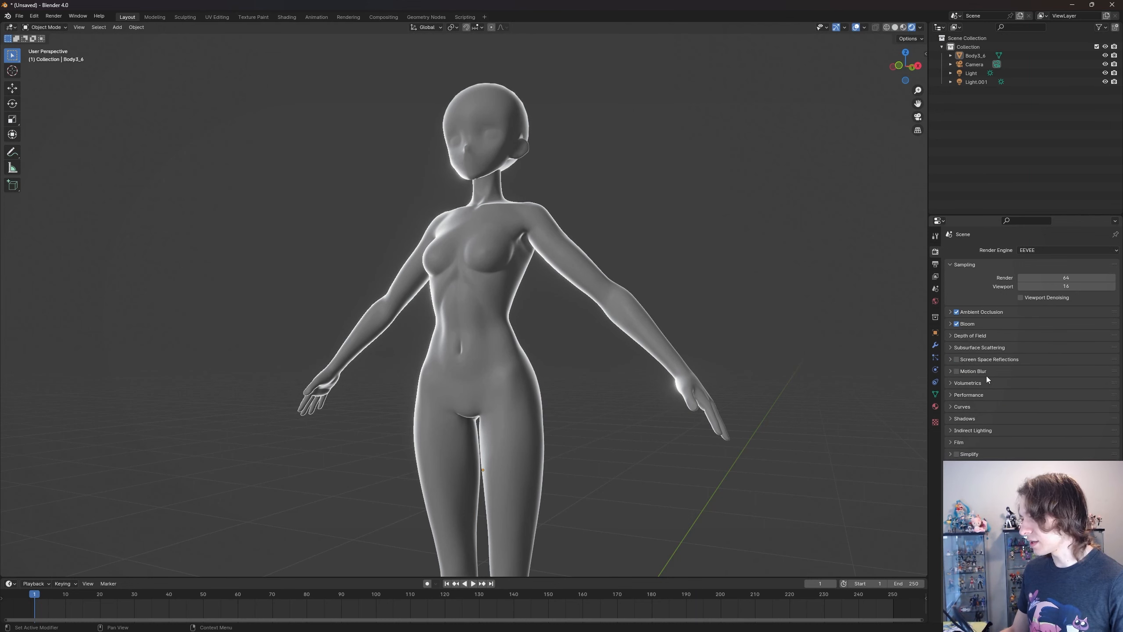
- Expand the screen space reflections settings and compare the body with the effect on and off
left_click(999, 362)
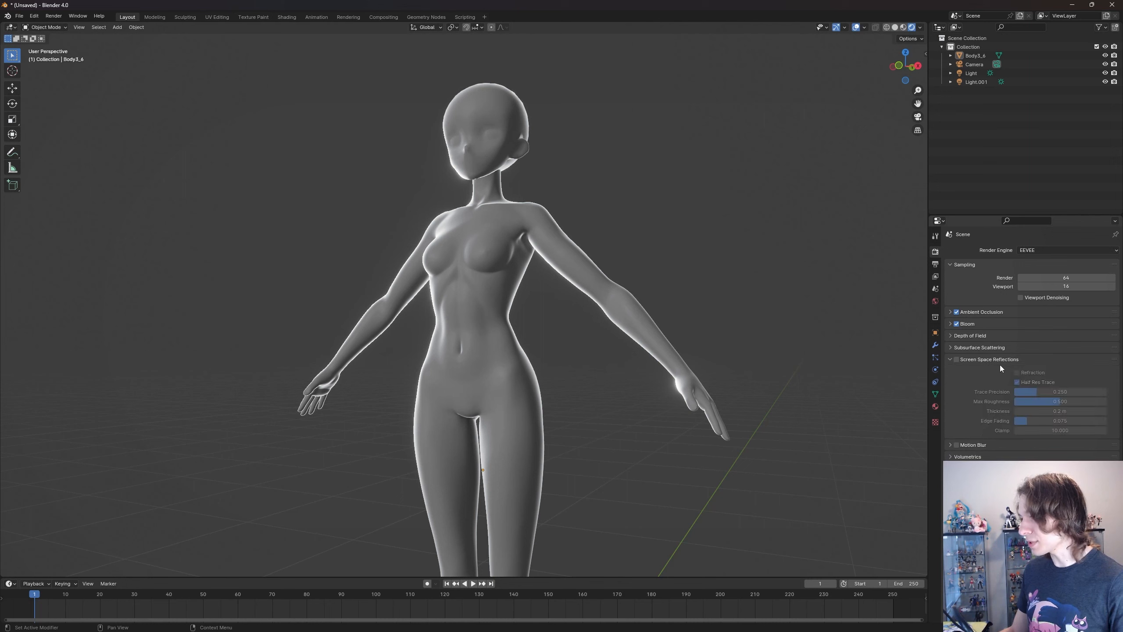
left_click(957, 359)
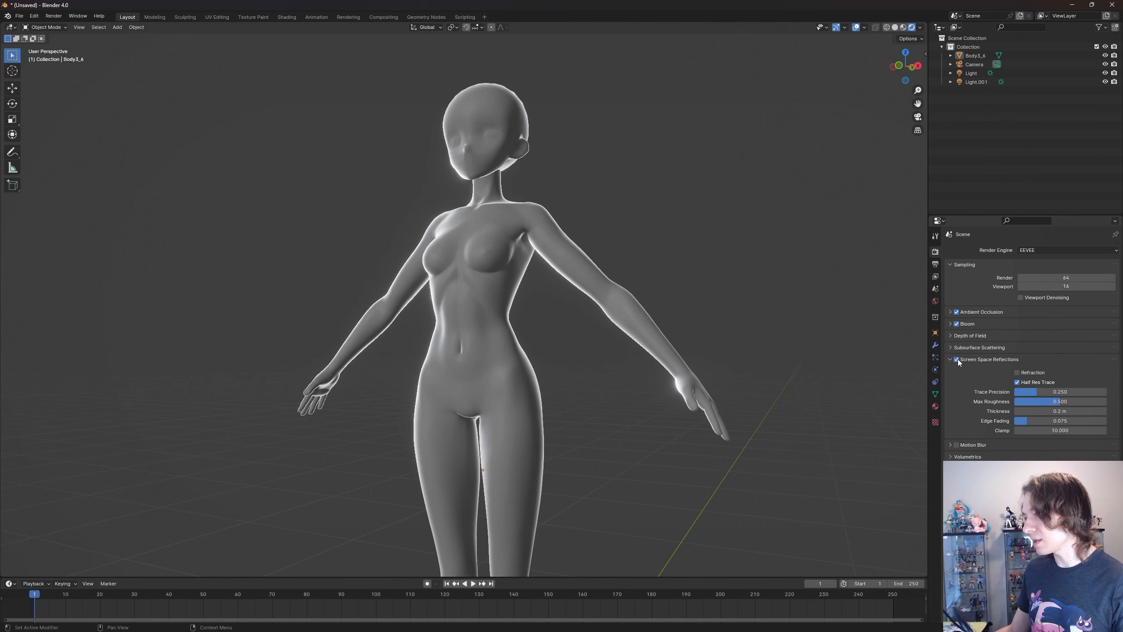
left_click(956, 360)
left_click(957, 360)
left_click(958, 359)
left_click(957, 359)
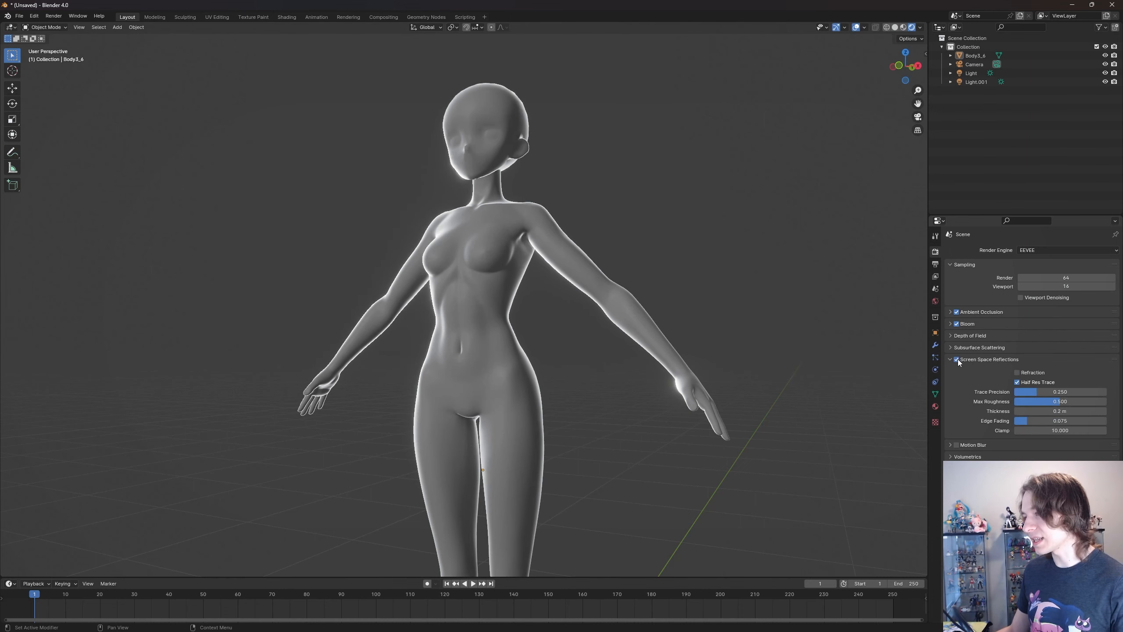
left_click(958, 360)
left_click(958, 359)
- Compare screen space reflections off and on close up around the torso and arms, leaving the effect disabled
scroll(552, 280, "up", 3)
mouse_move(588, 272)
middle_mouse_down()
mouse_move(663, 269)
mouse_move(581, 251)
middle_mouse_up()
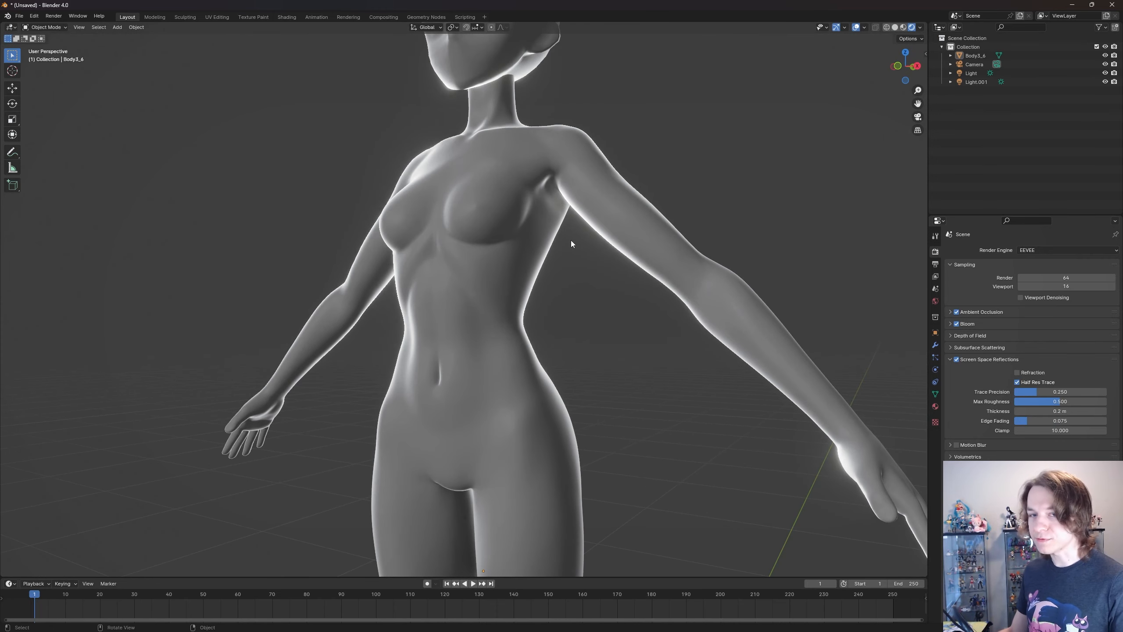
middle_click_drag(591, 251, 594, 241)
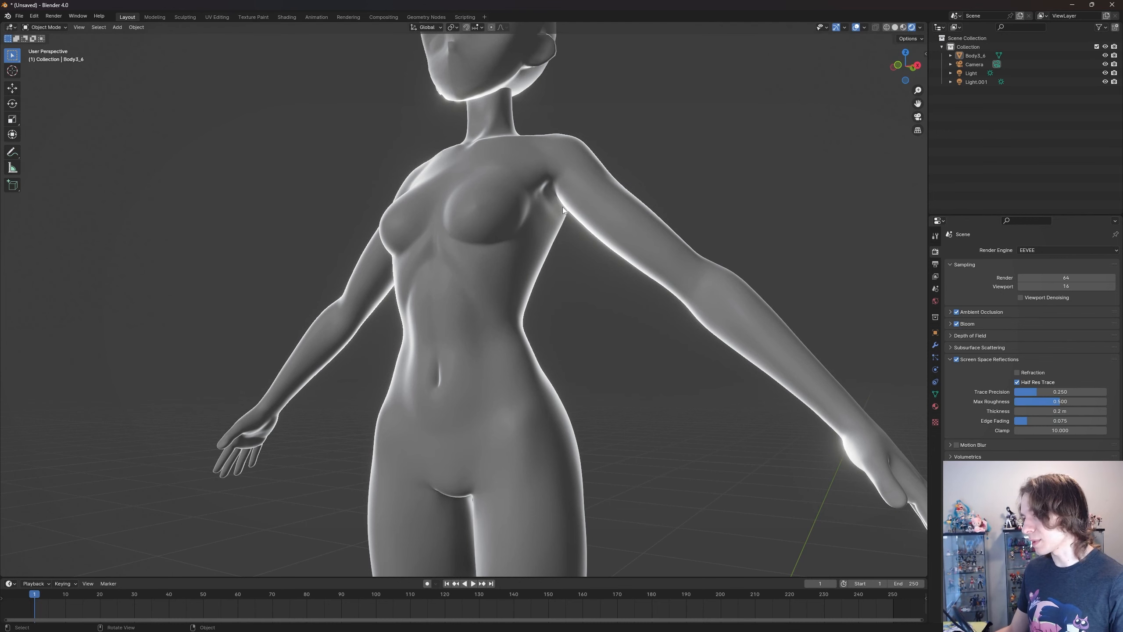
left_click(956, 359)
left_click(956, 359)
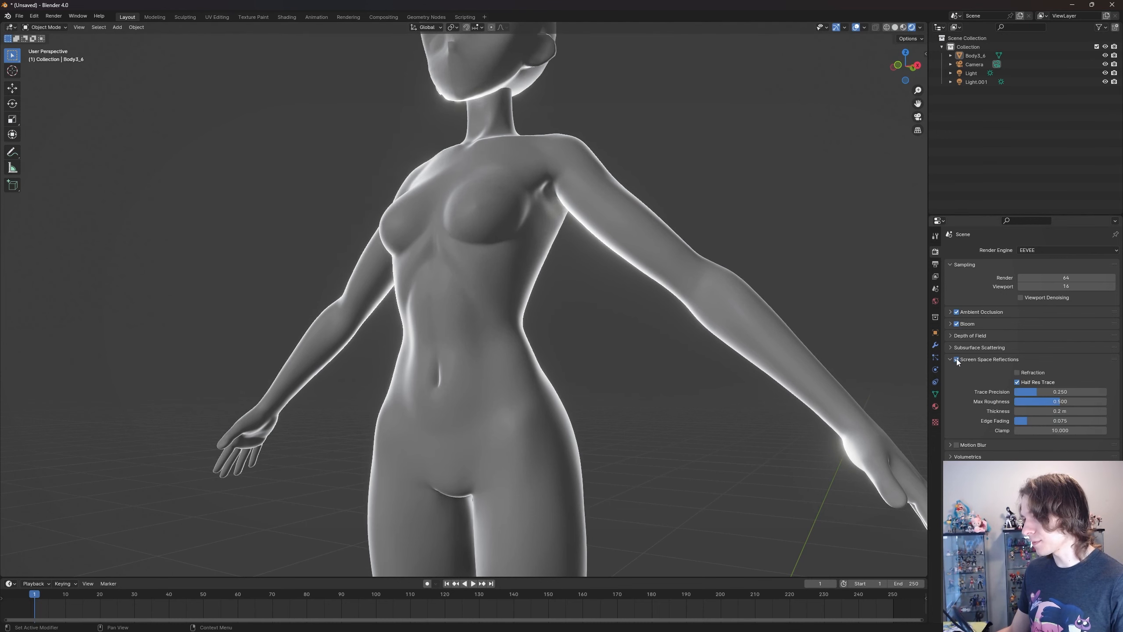
left_click(956, 359)
left_click(957, 359)
left_click(956, 359)
left_click(957, 359)
scroll(555, 334, "down", 5)
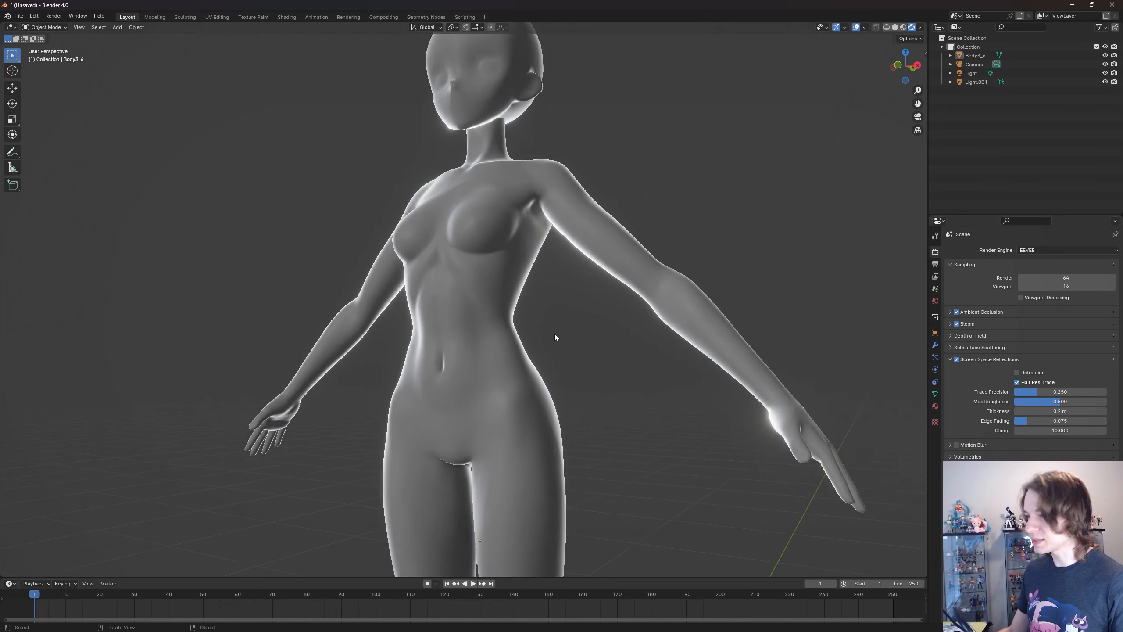
left_click(957, 359)
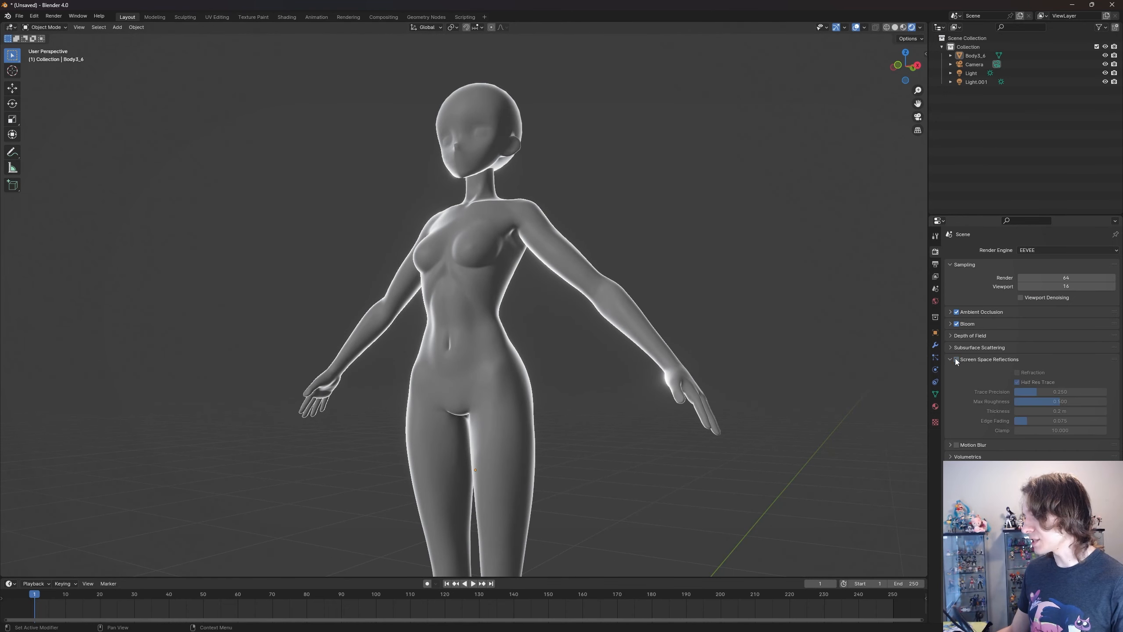
- Set the body material's metallic value to 1.000
left_click(935, 410)
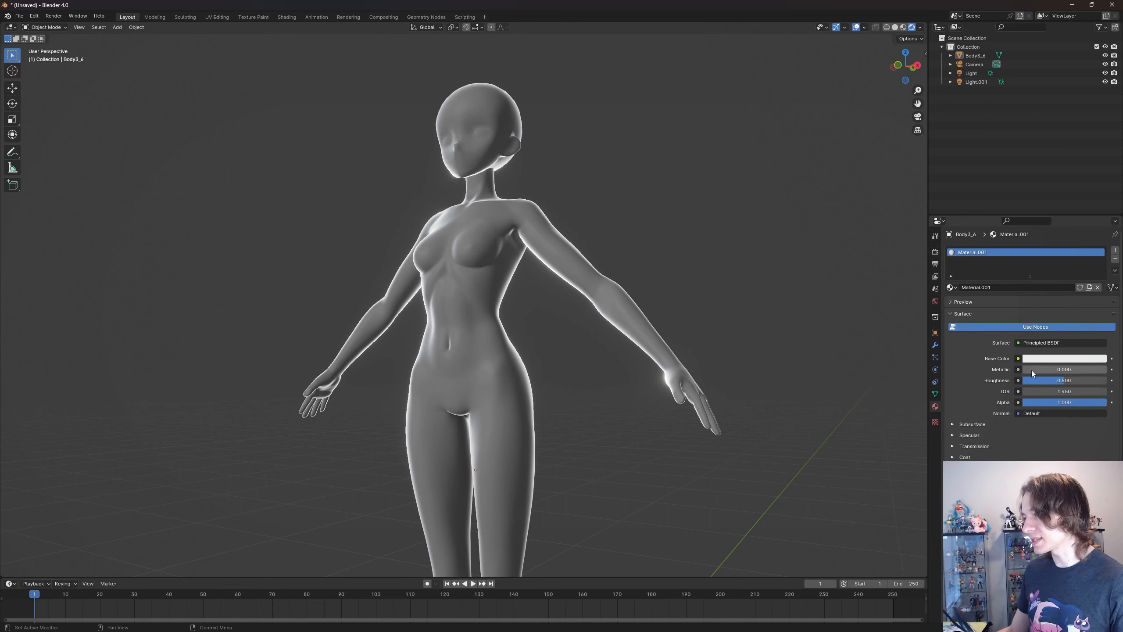
left_click_drag(1037, 369, 1107, 369)
mouse_move(588, 266)
middle_mouse_down()
mouse_move(551, 277)
mouse_move(567, 282)
mouse_move(557, 279)
mouse_move(588, 265)
mouse_move(593, 273)
middle_mouse_up()
scroll(557, 272, "up", 2)
scroll(588, 273, "down", 2)
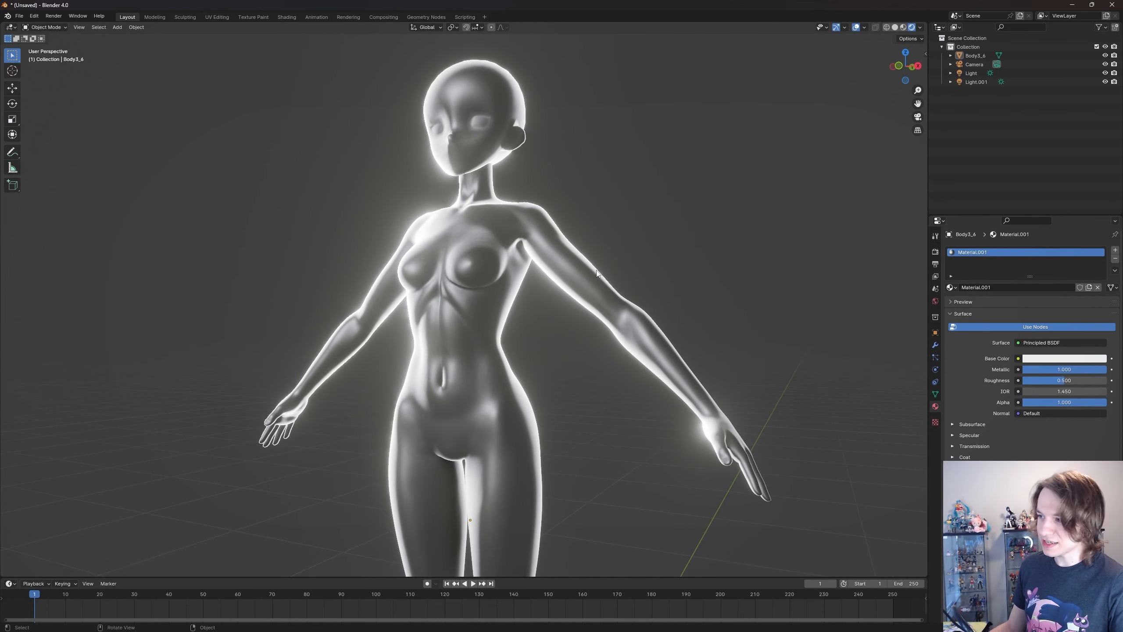
- Select the metallic body and enable screen space reflections in the render settings
left_click(935, 263)
left_click(935, 252)
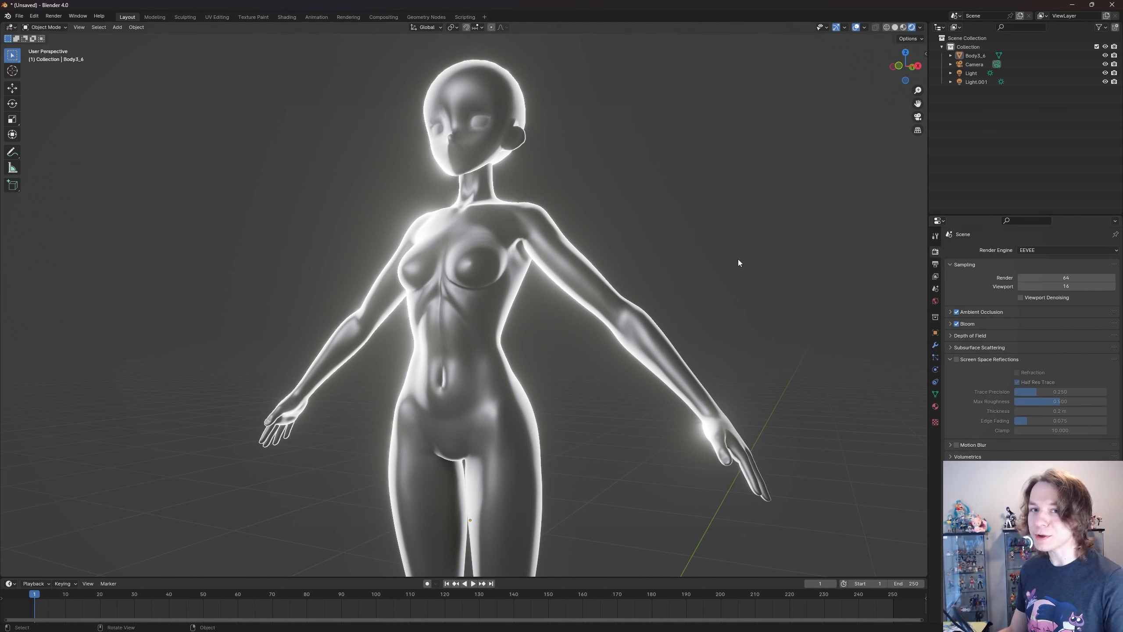
left_click(501, 323)
left_click(648, 308)
left_click(643, 309)
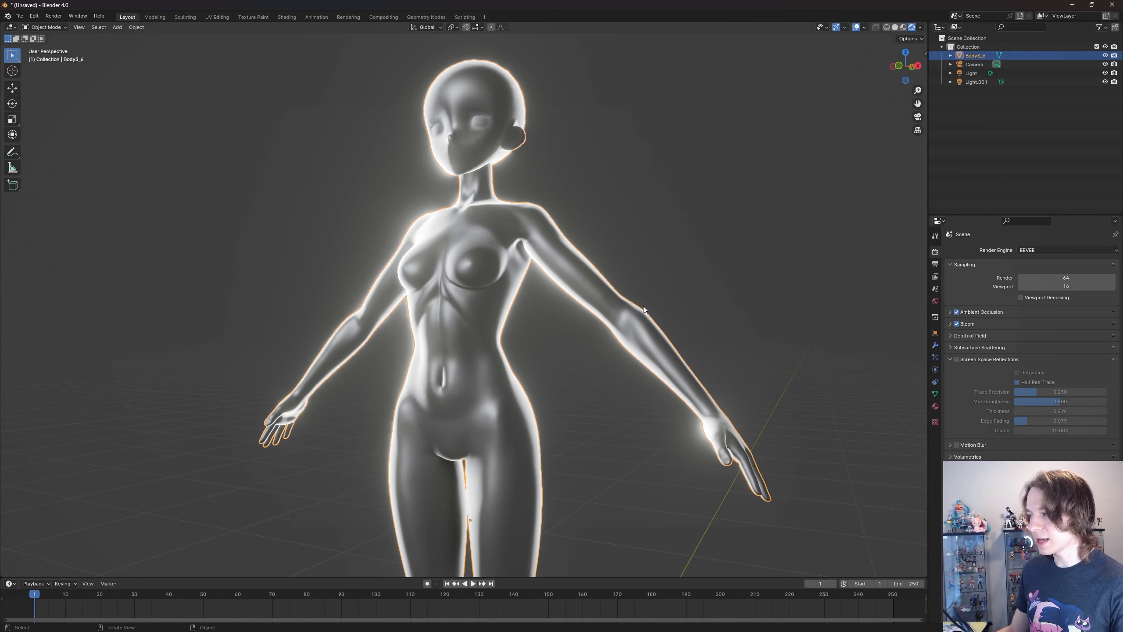
middle_click_drag(670, 298, 678, 276, "shift")
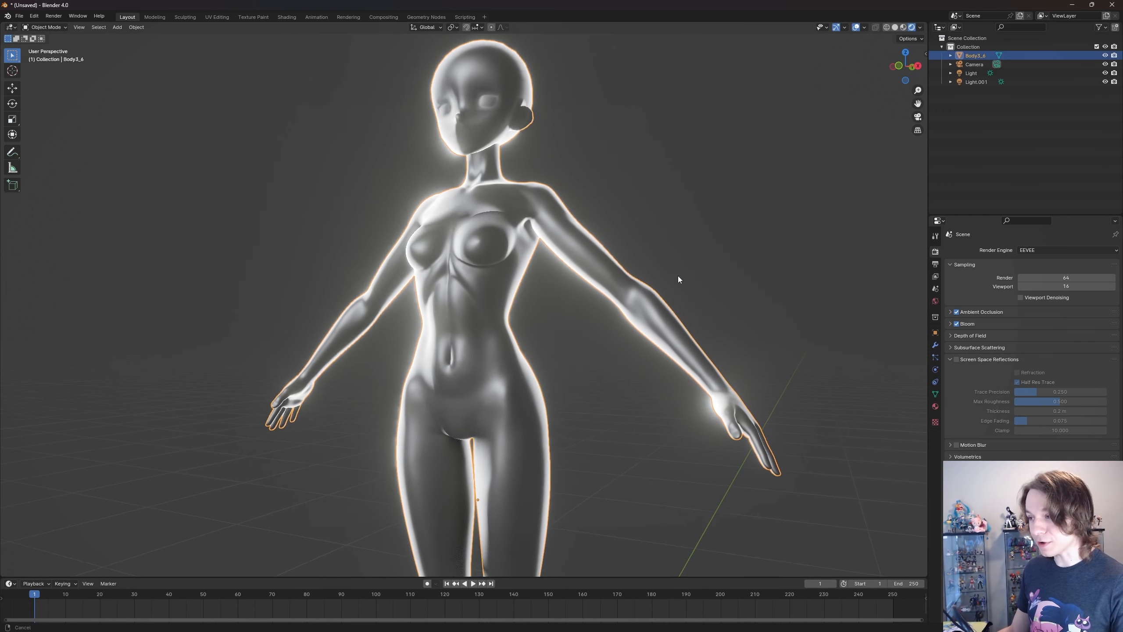
left_click(957, 360)
- Examine the reflections on the metallic body from near and far, and deselect the model
scroll(618, 223, "up", 2)
middle_click_drag(620, 190, 634, 235, "shift")
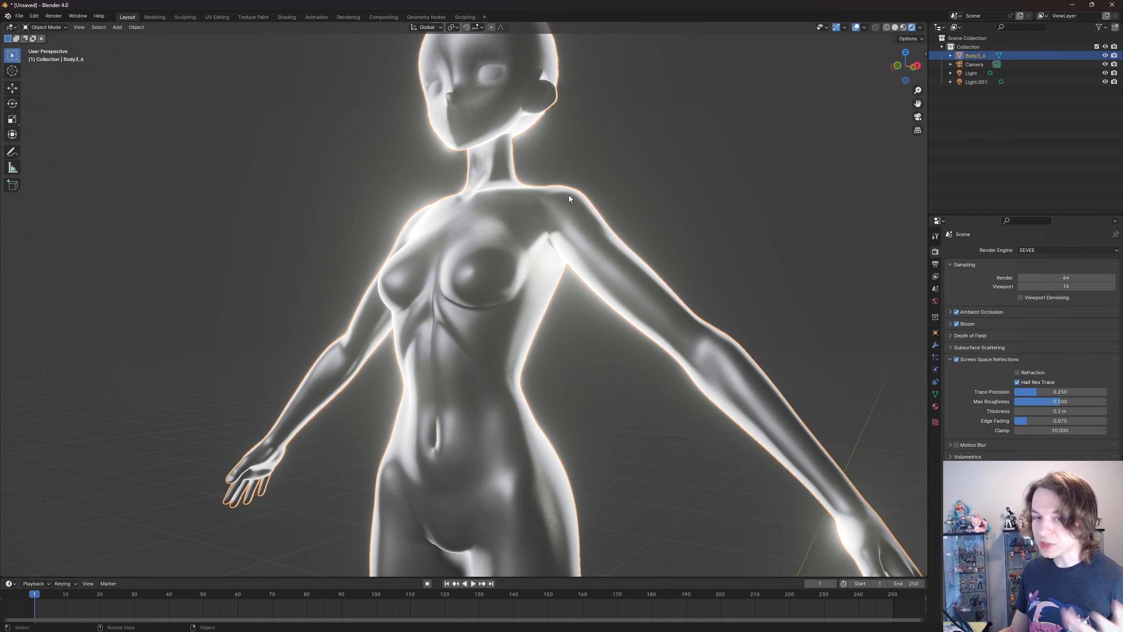
middle_click_drag(537, 198, 596, 225)
scroll(596, 225, "down", 2)
left_click(685, 300)
middle_click_drag(664, 315, 592, 221, "shift")
scroll(591, 221, "down", 2)
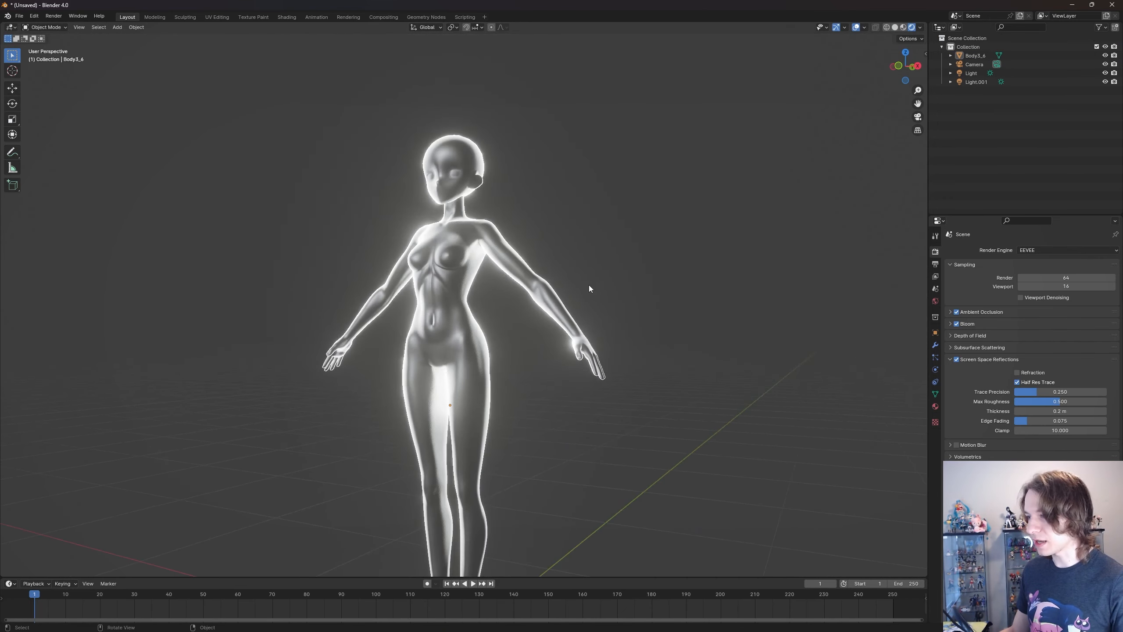
- Add a cube and move it beside the body so it can be reflected in the metallic surface
middle_click_drag(588, 284, 623, 304)
scroll(667, 326, "up", 3)
key("shift+a")
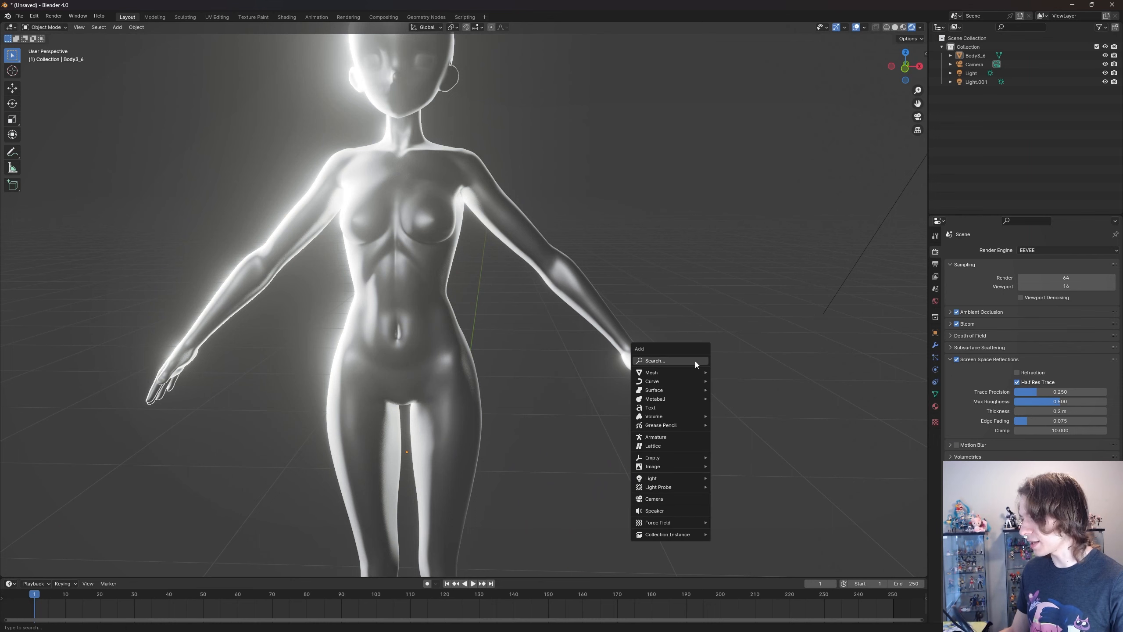
mouse_move(696, 370)
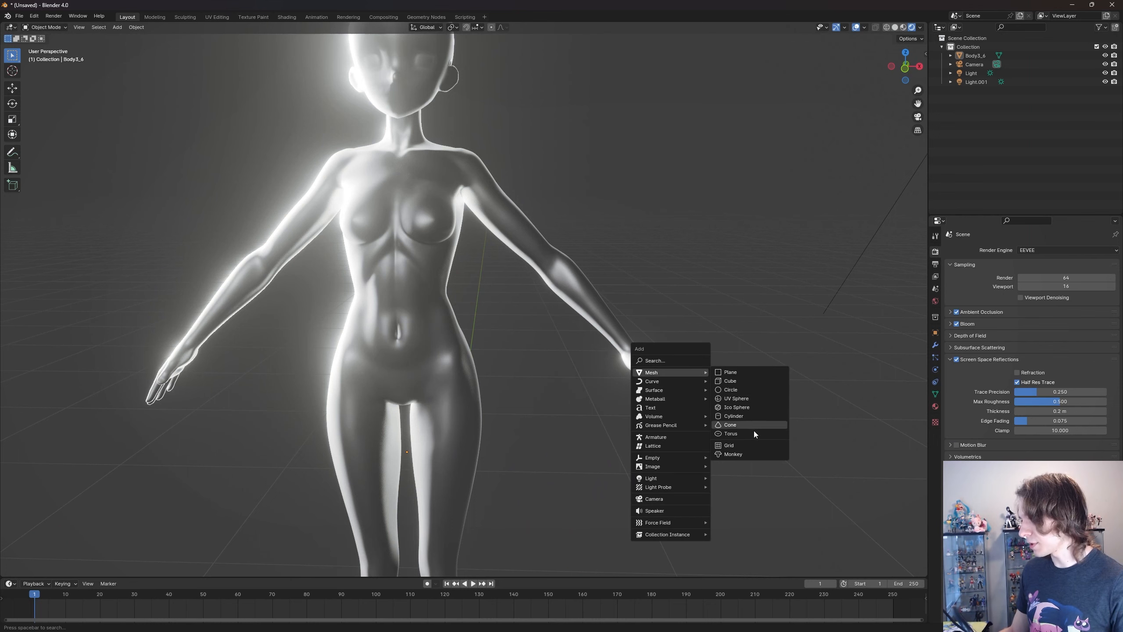
left_click(760, 381)
scroll(677, 455, "down", 5)
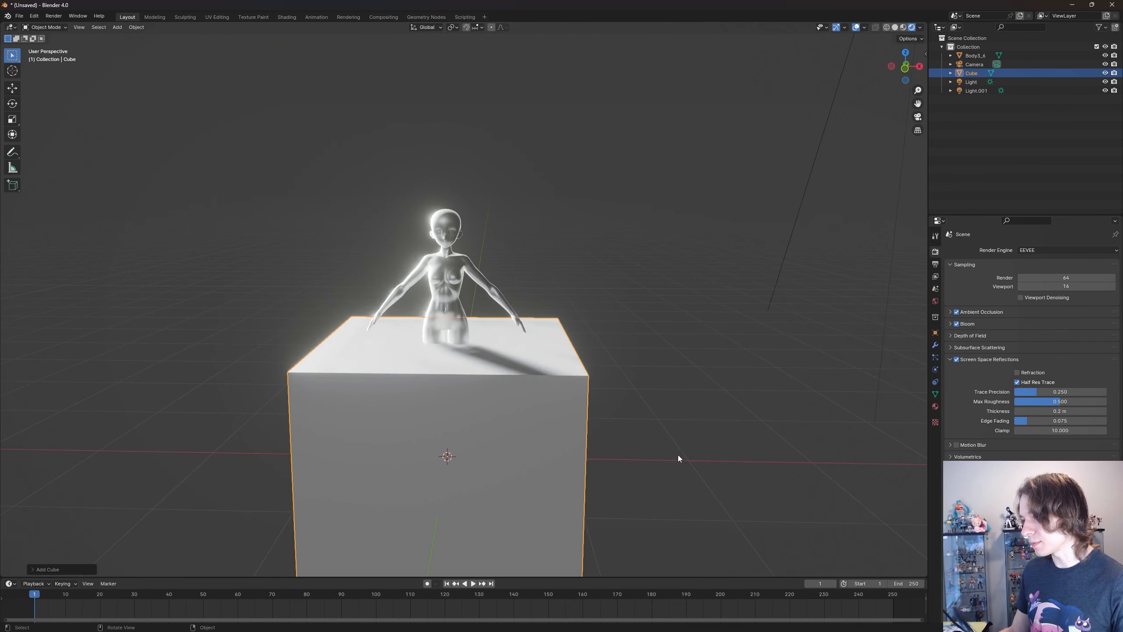
key("g")
left_click(687, 344)
scroll(687, 345, "up", 4)
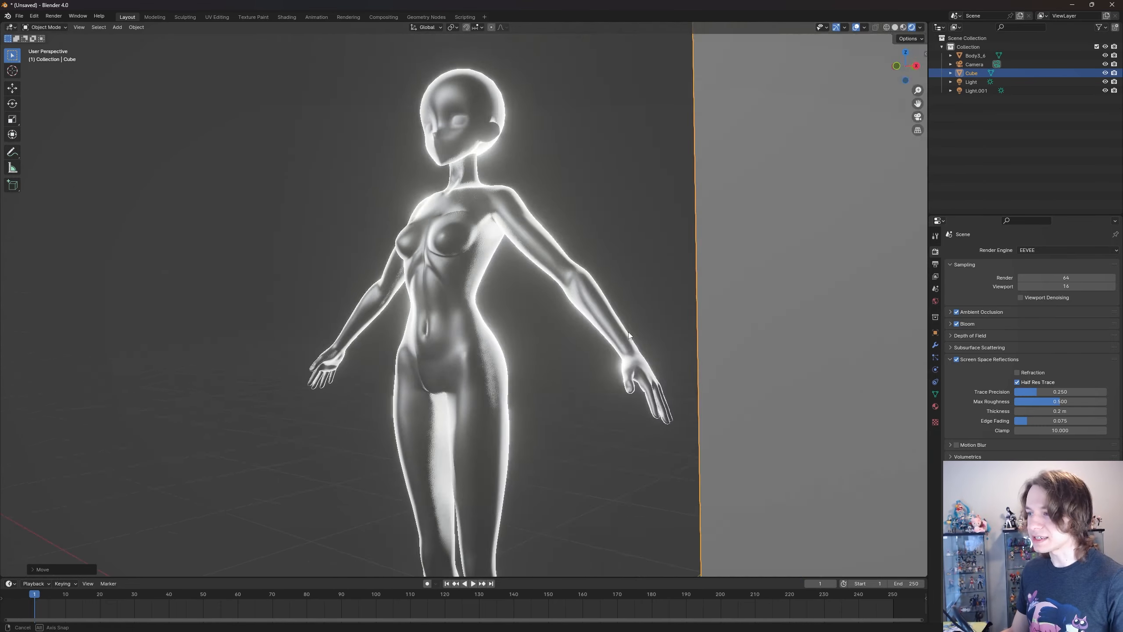
middle_click_drag(654, 343, 630, 324)
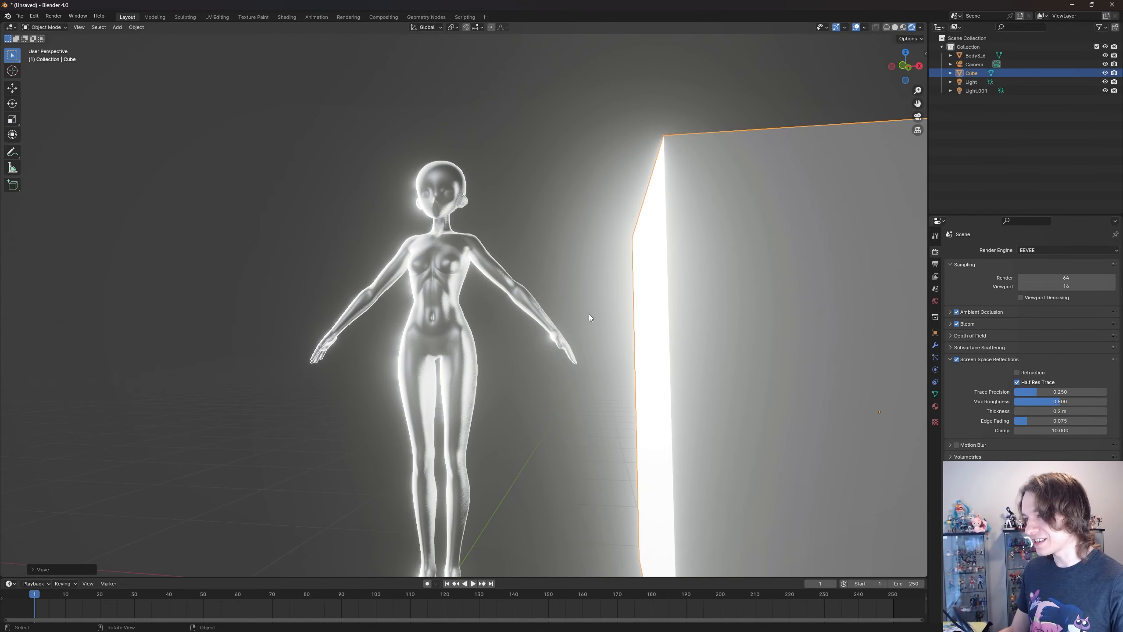
- Give the cube a new material with an Emission surface and a bright green color
left_click(936, 406)
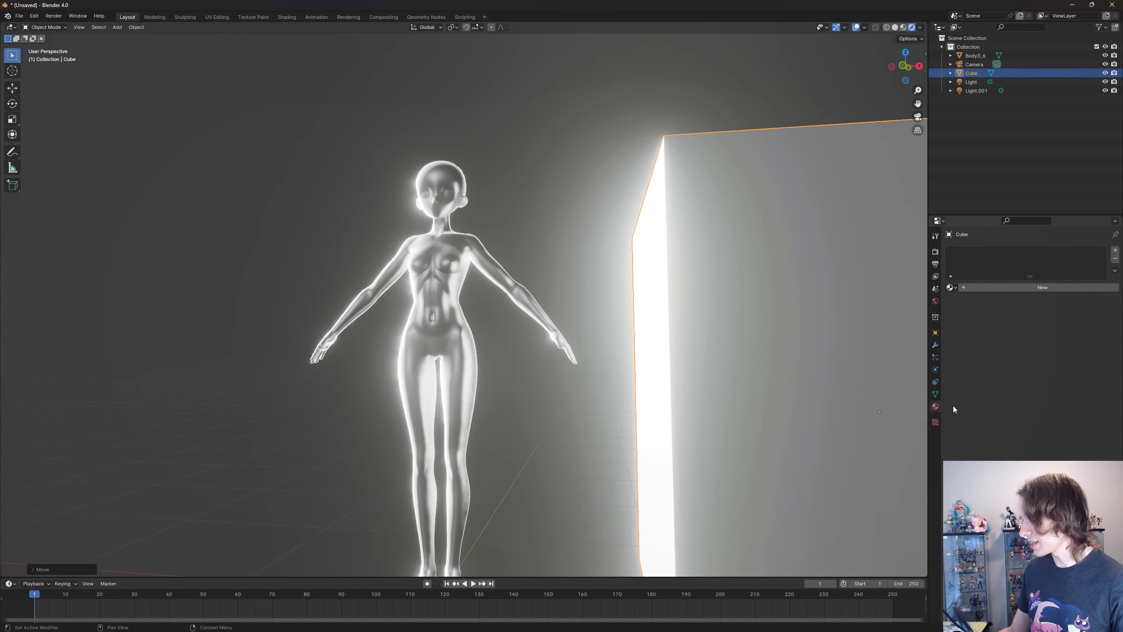
left_click(955, 288)
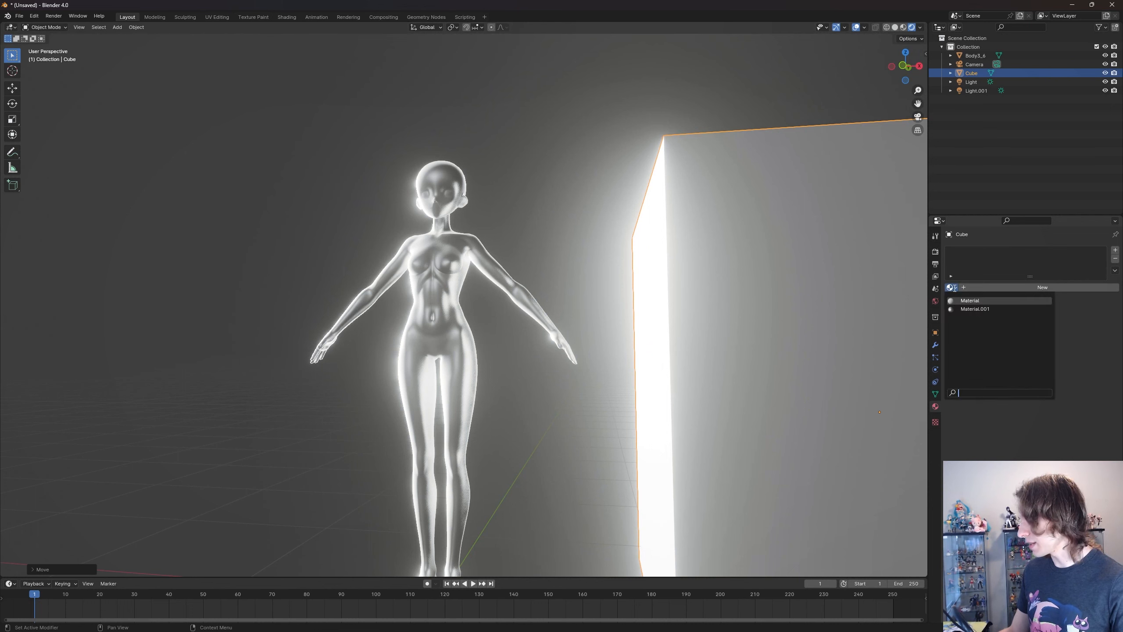
left_click(997, 288)
left_click(997, 288)
left_click(1027, 343)
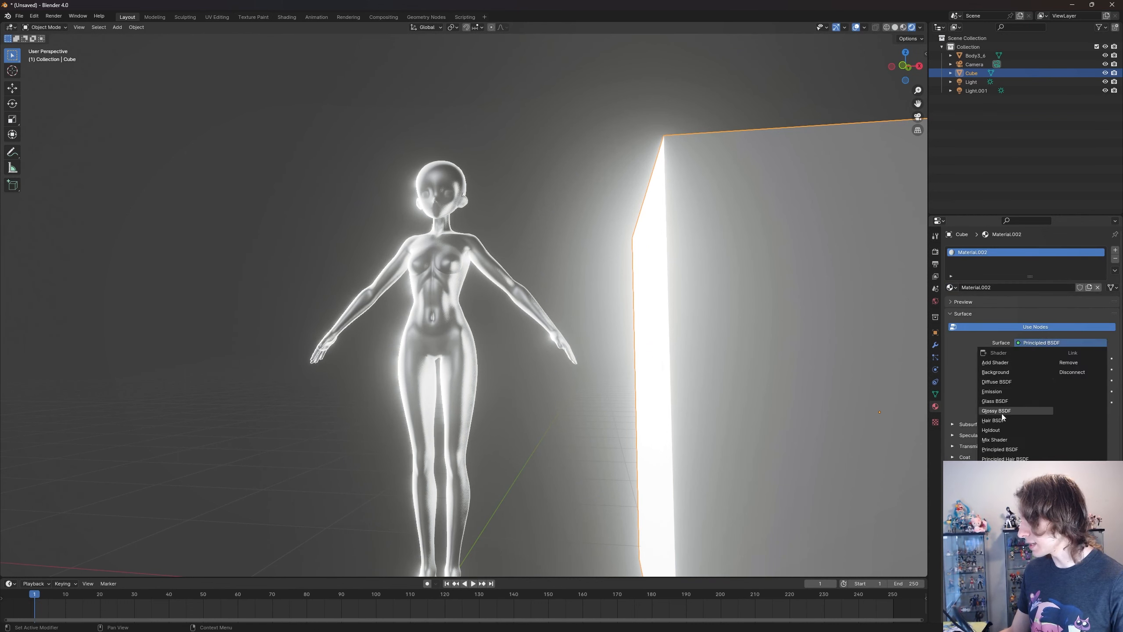
left_click(992, 391)
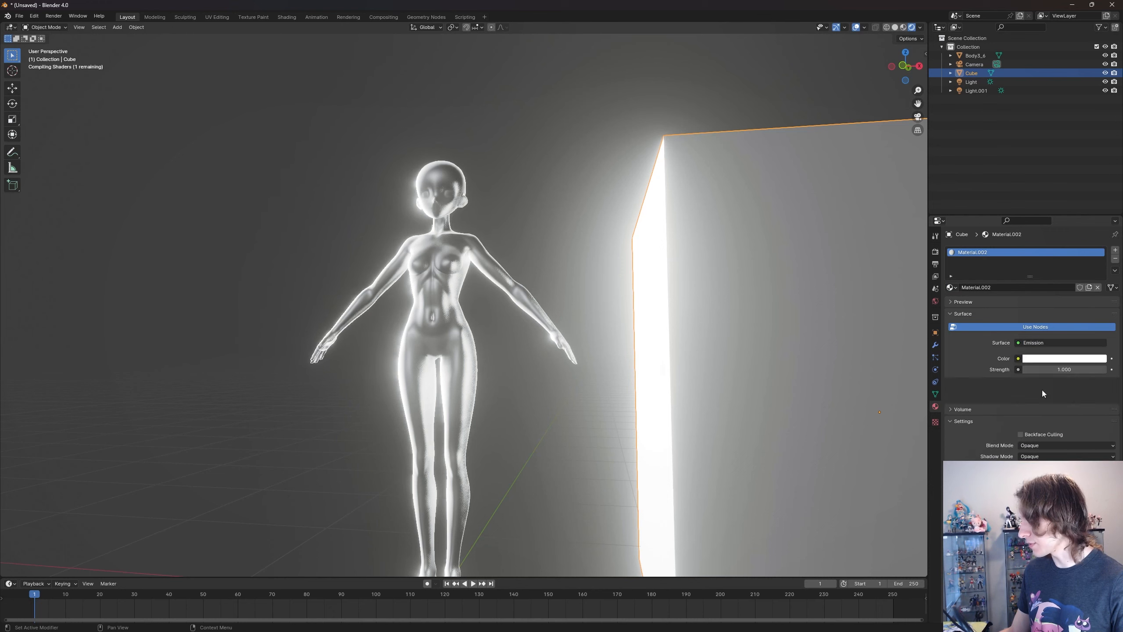
left_click(1062, 359)
left_click(1032, 247)
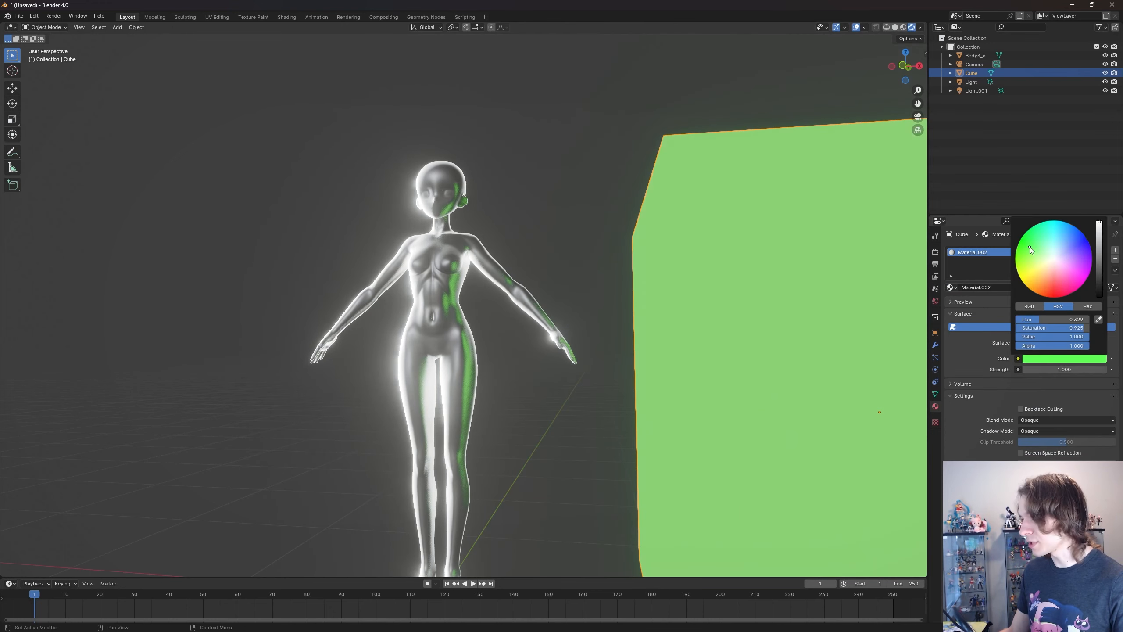
- Select the metallic body and switch screen space reflections off and back on to compare the cube's green reflection
scroll(548, 274, "up", 3)
mouse_move(550, 273)
middle_mouse_down()
mouse_move(520, 244)
mouse_move(561, 290)
middle_mouse_up()
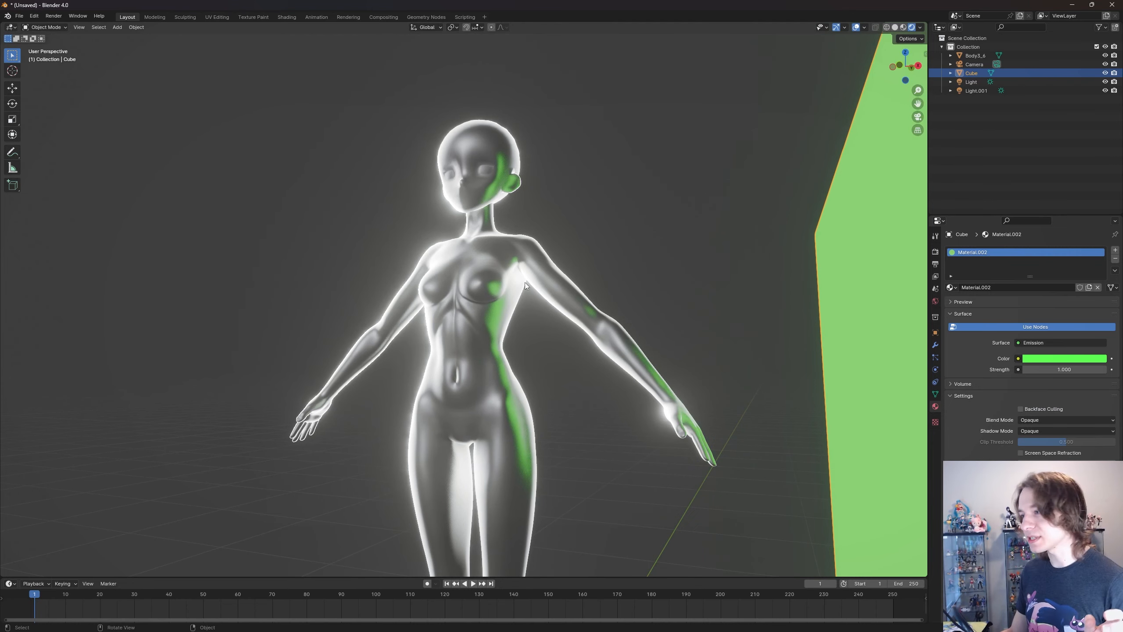
left_click(504, 270)
left_click(936, 263)
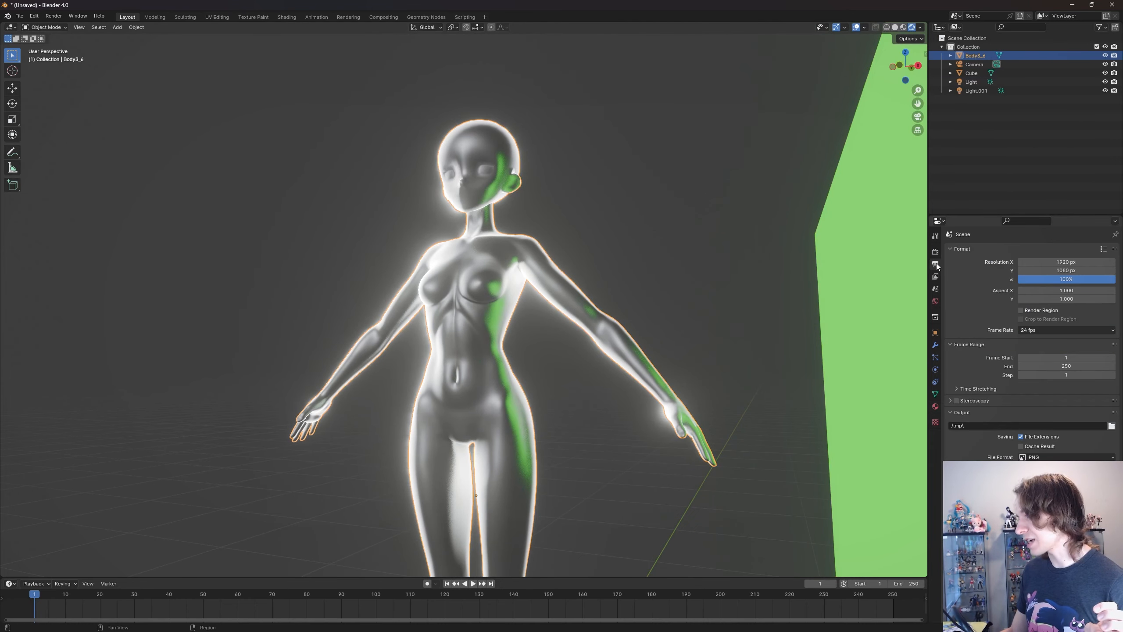
left_click(935, 276)
left_click(936, 251)
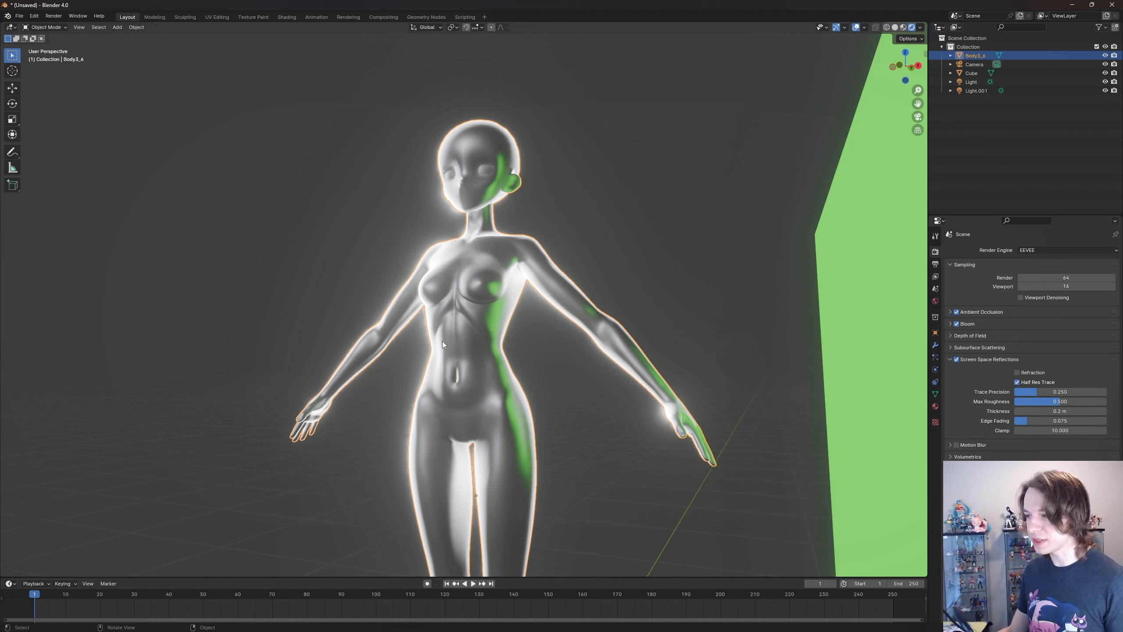
left_click(958, 361)
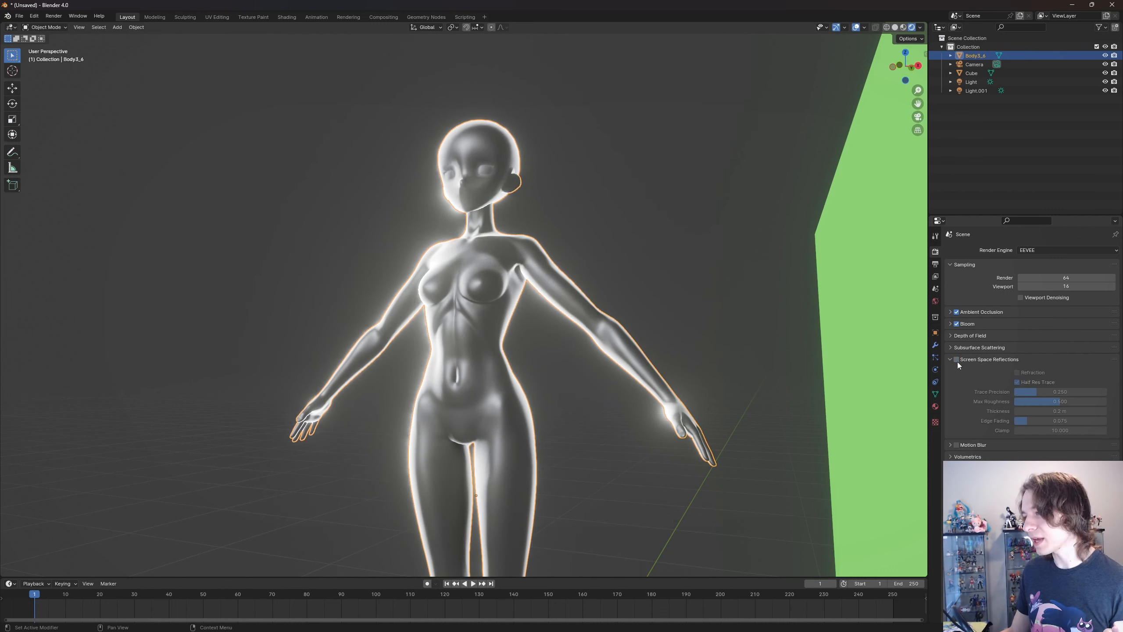
left_click(957, 360)
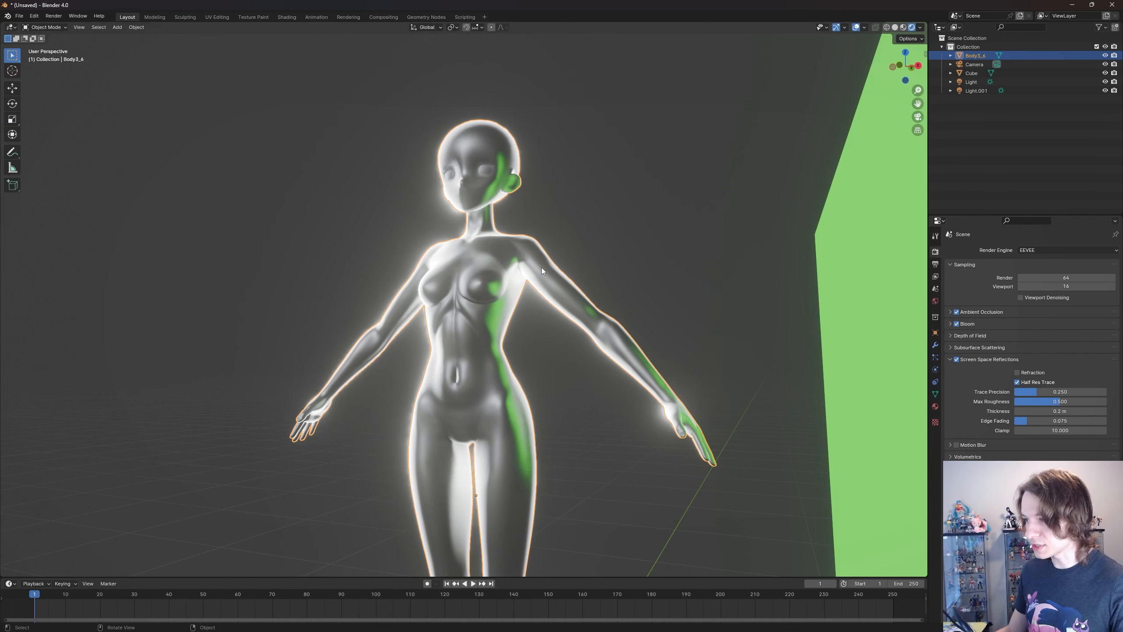
- Enable Refraction within the screen space reflections render settings
middle_click_drag(542, 268, 570, 270)
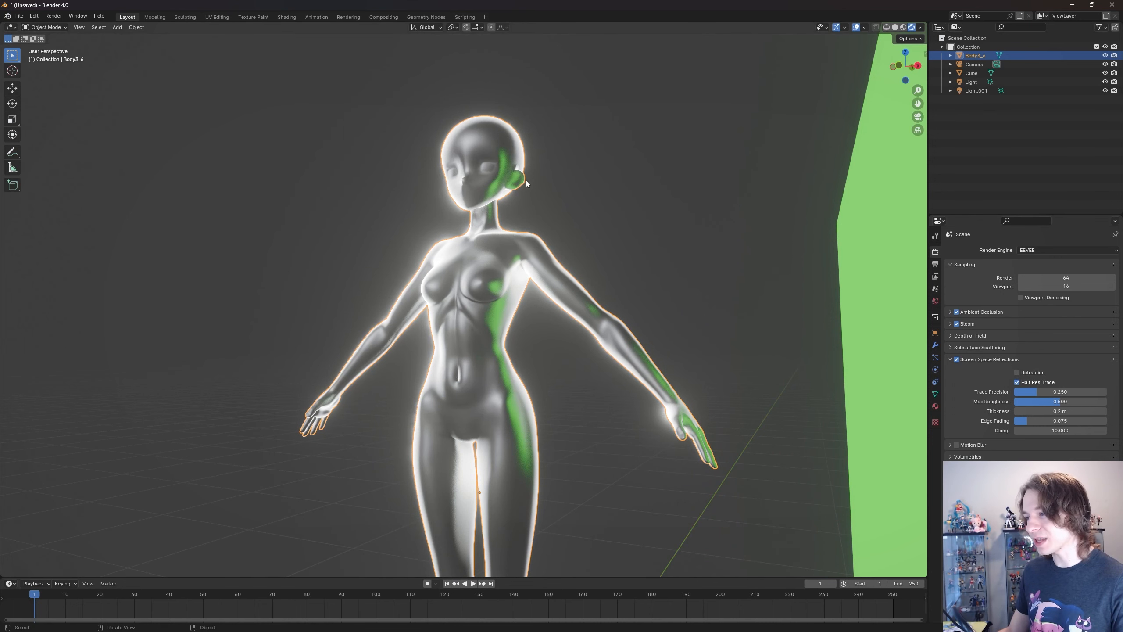
middle_click_drag(532, 348, 537, 347)
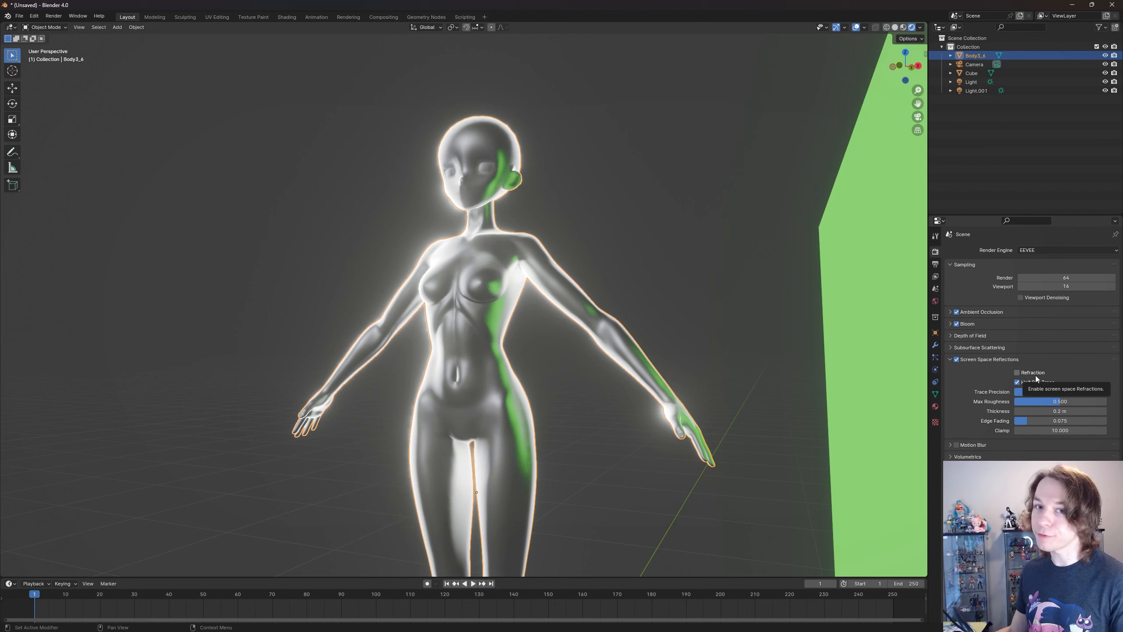
left_click(1027, 373)
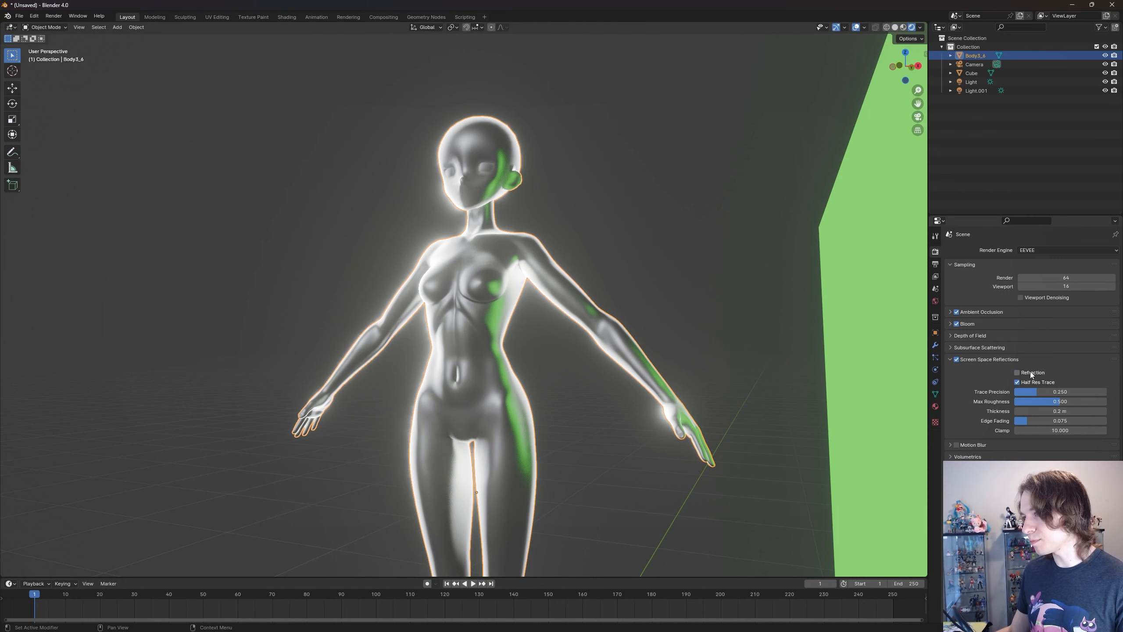
left_click(1030, 373)
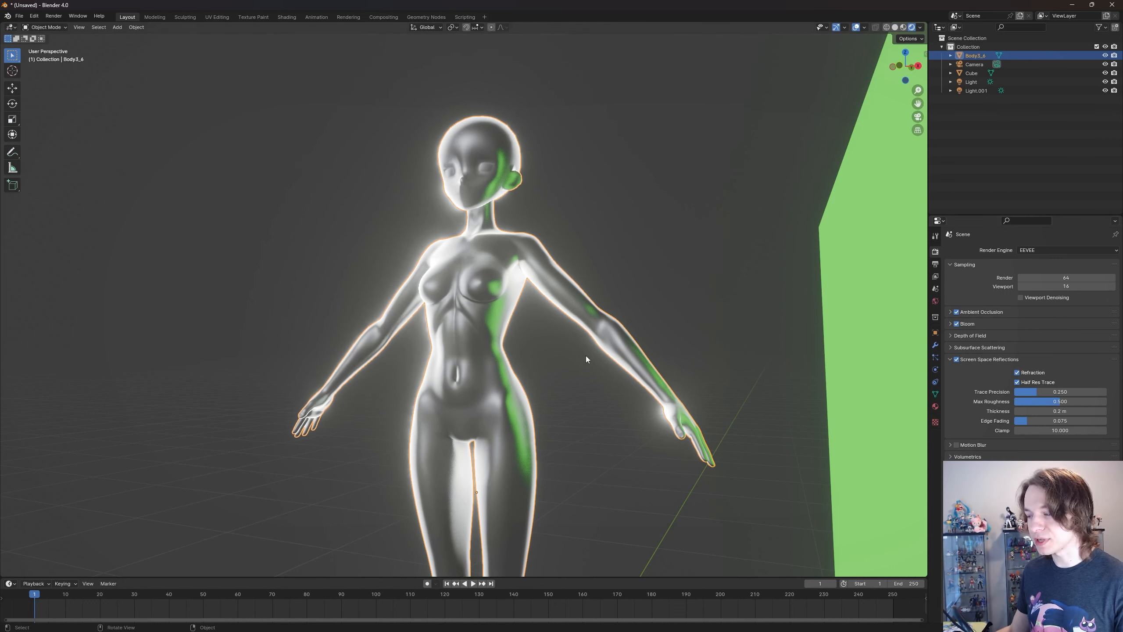
- Change the body material's surface shader to Glass BSDF
left_click(936, 406)
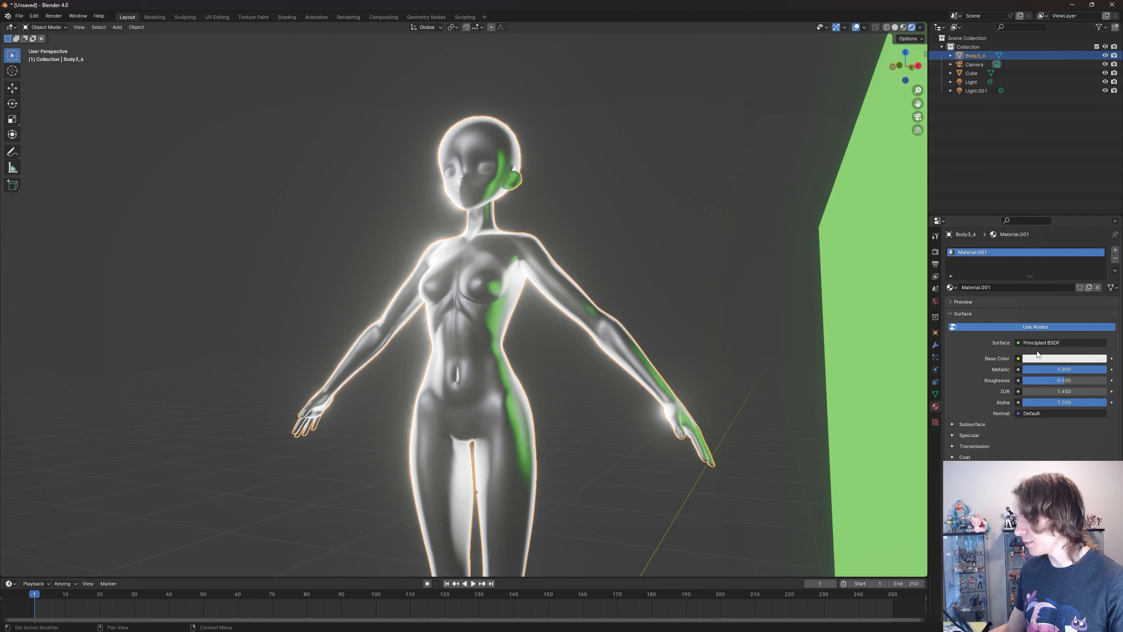
left_click(1040, 344)
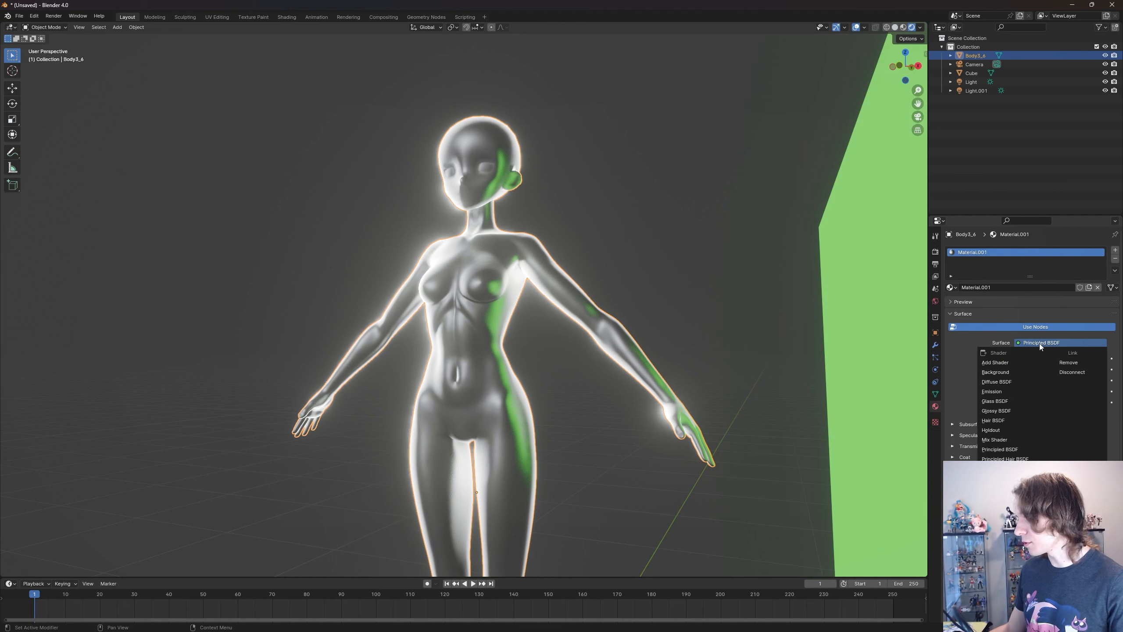
left_click(1014, 401)
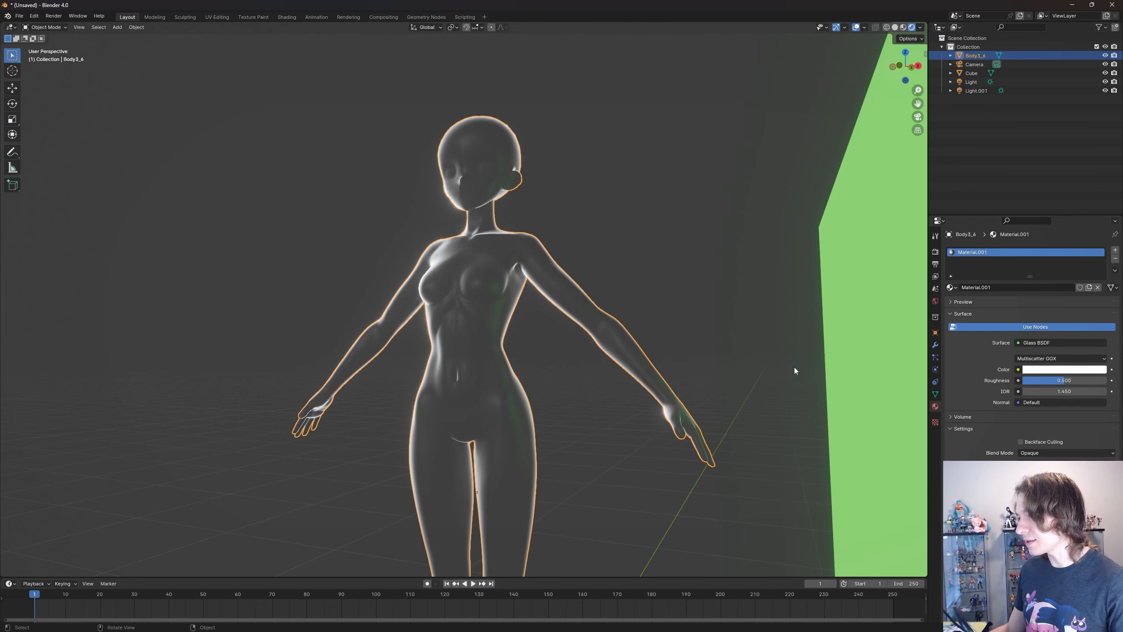
- Examine the glass body from several angles against the green cube behind it
scroll(656, 354, "up", 2)
scroll(651, 353, "down", 2)
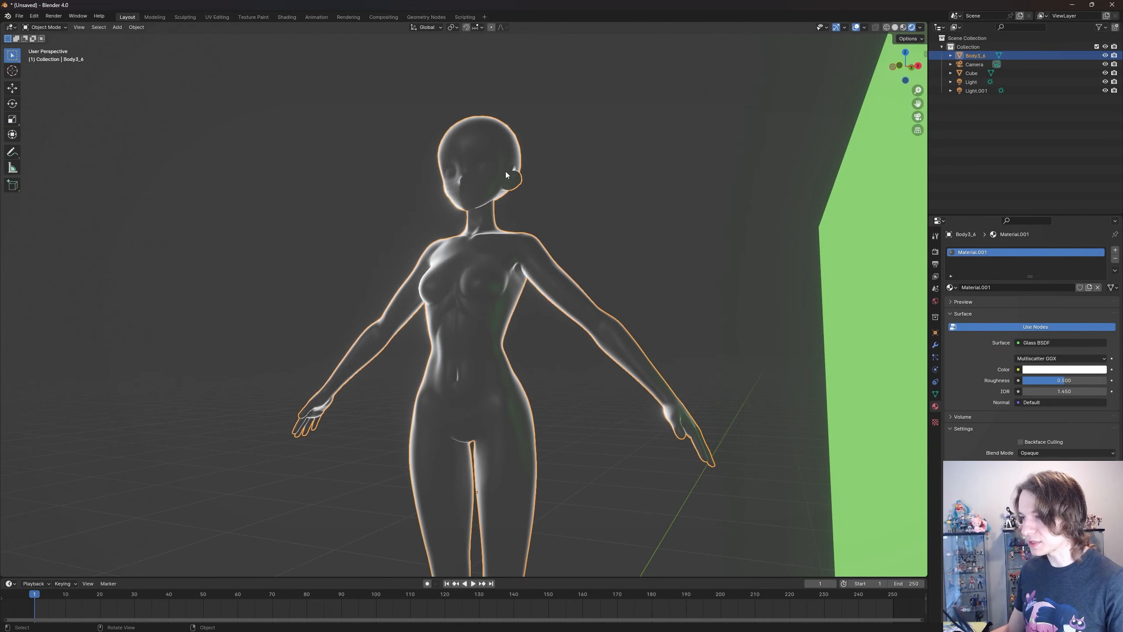
scroll(566, 357, "down", 1)
scroll(566, 358, "up", 1)
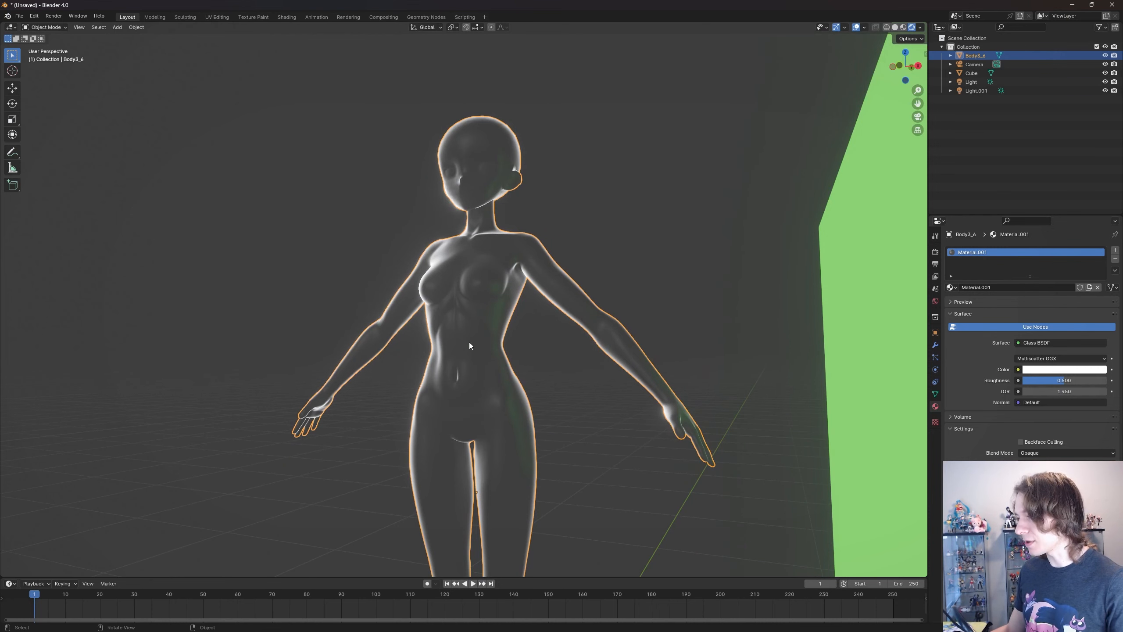
middle_click_drag(458, 342, 545, 362)
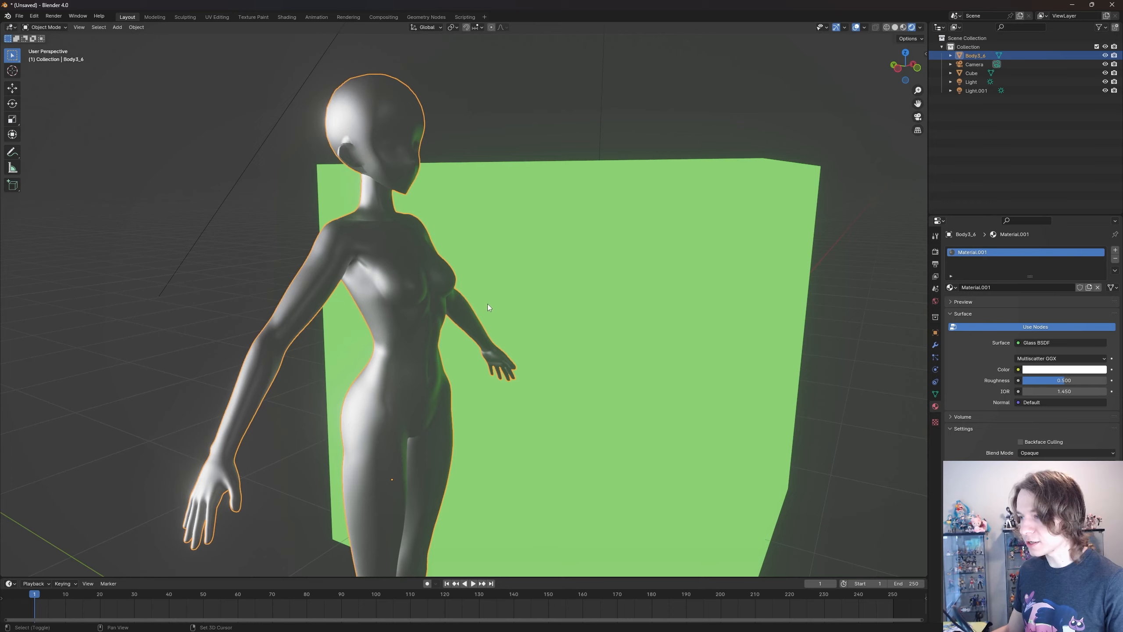
middle_click_drag(488, 304, 523, 311, "shift")
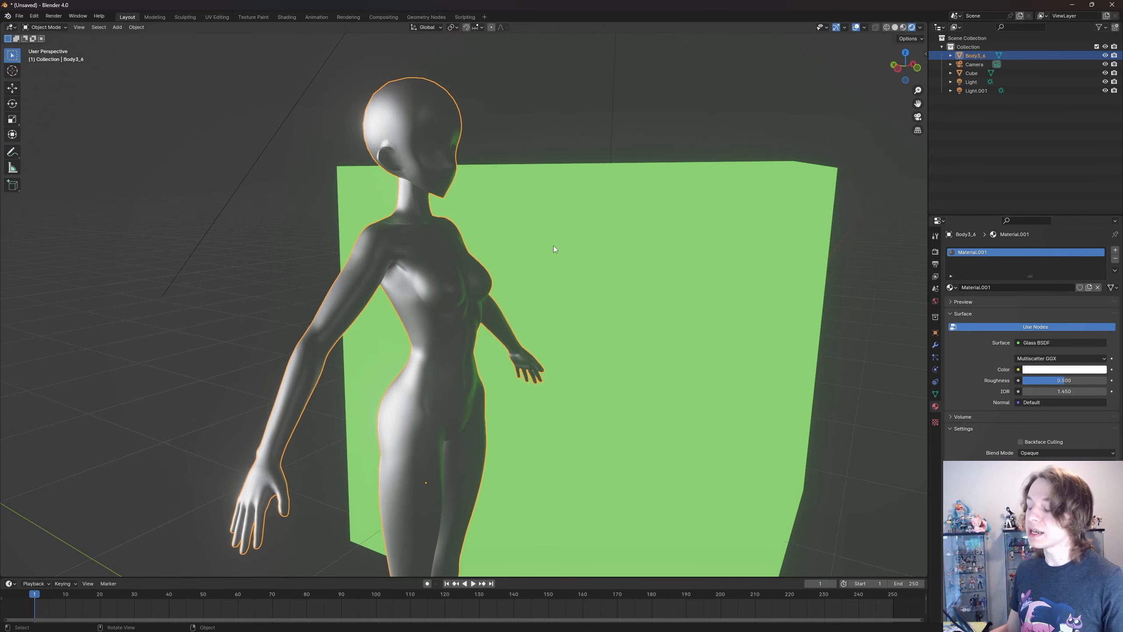
middle_click_drag(555, 248, 476, 210)
middle_click_drag(465, 319, 482, 324)
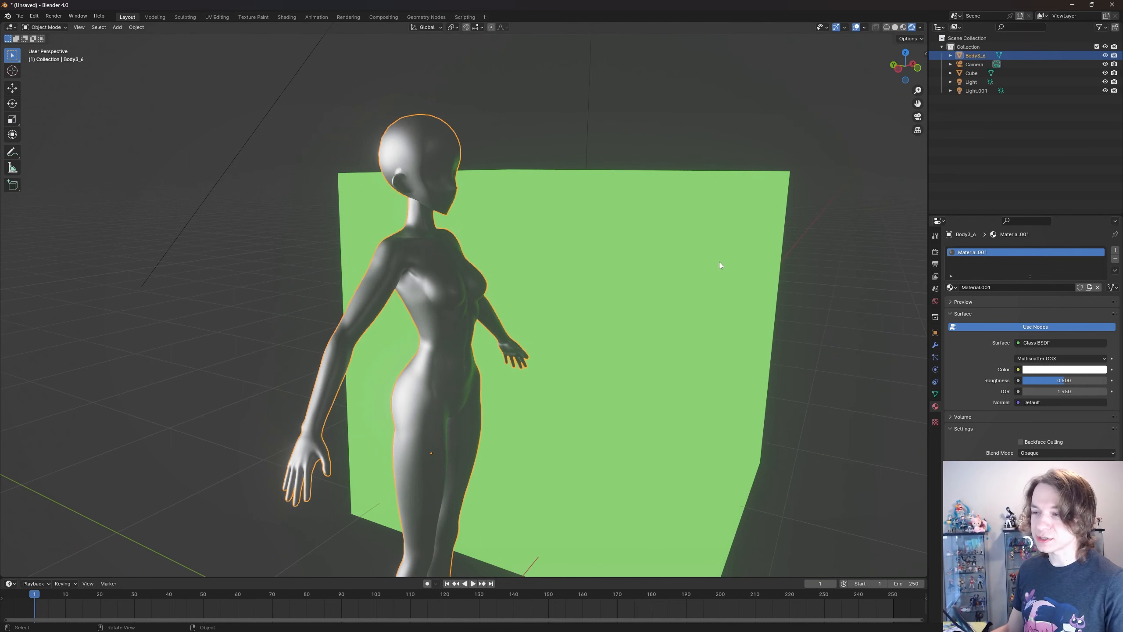
middle_click_drag(749, 278, 699, 289)
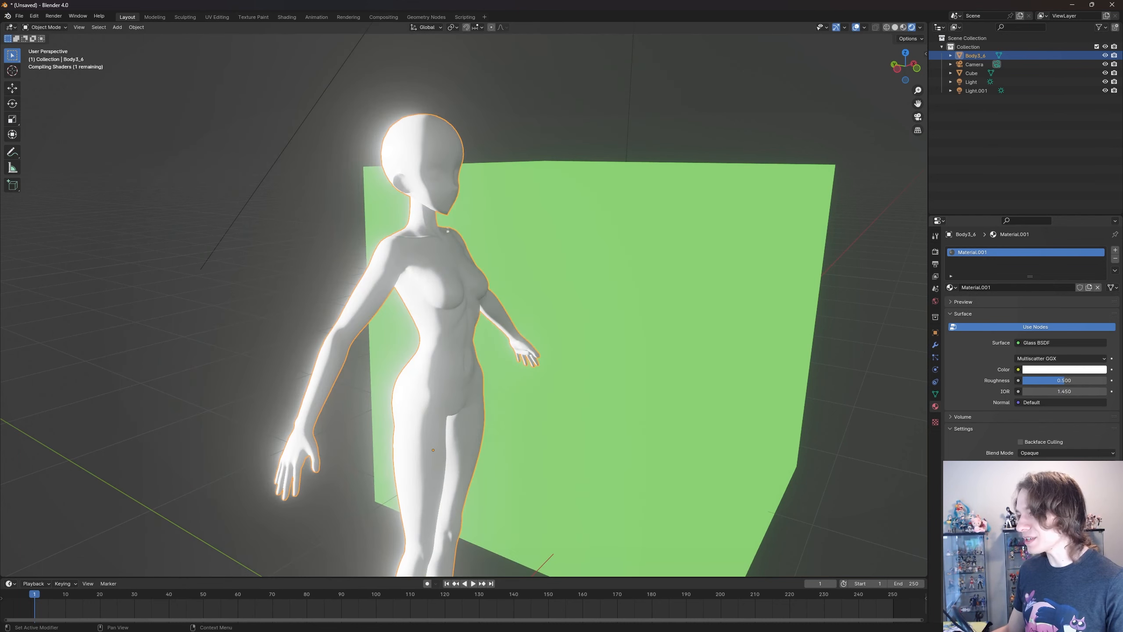
- Scale the green cube down to a small block, move it to chest height beside the body, and deselect it
middle_click_drag(658, 318, 625, 303)
left_click(625, 302)
key("s")
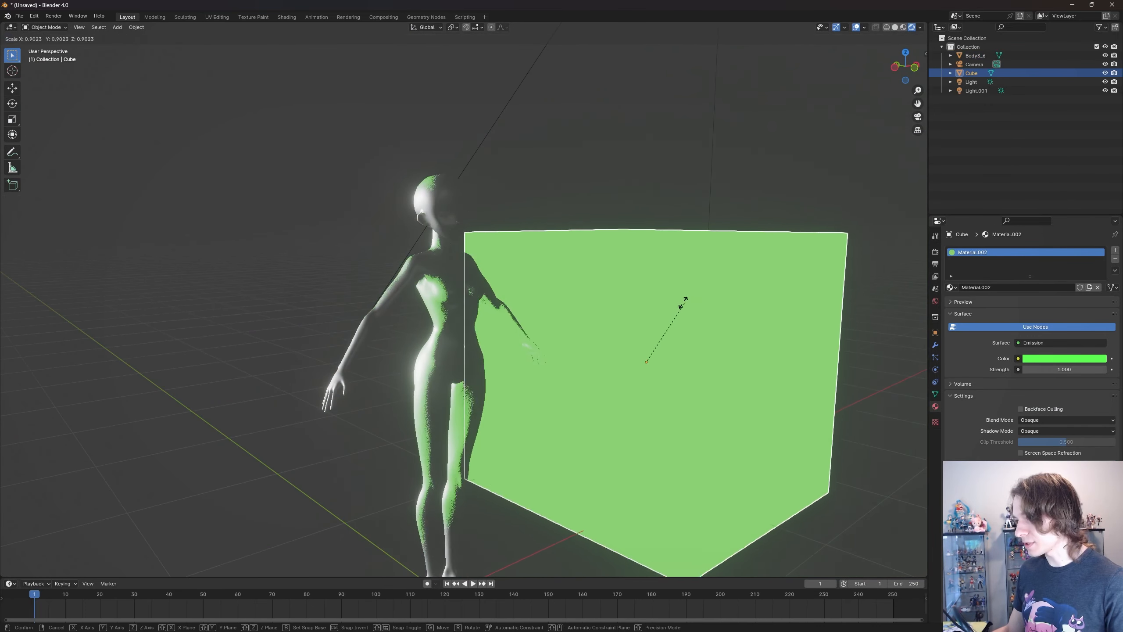
left_click(661, 361)
key("g")
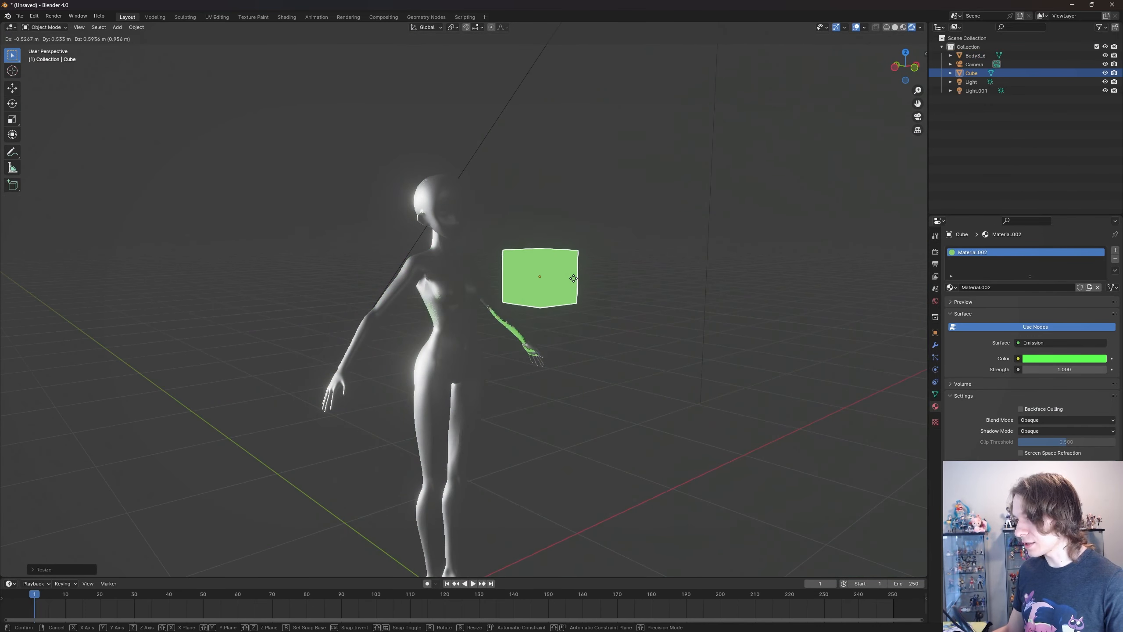
left_click(570, 273)
left_click(607, 292)
middle_click_drag(606, 294, 492, 265)
scroll(548, 294, "up", 4)
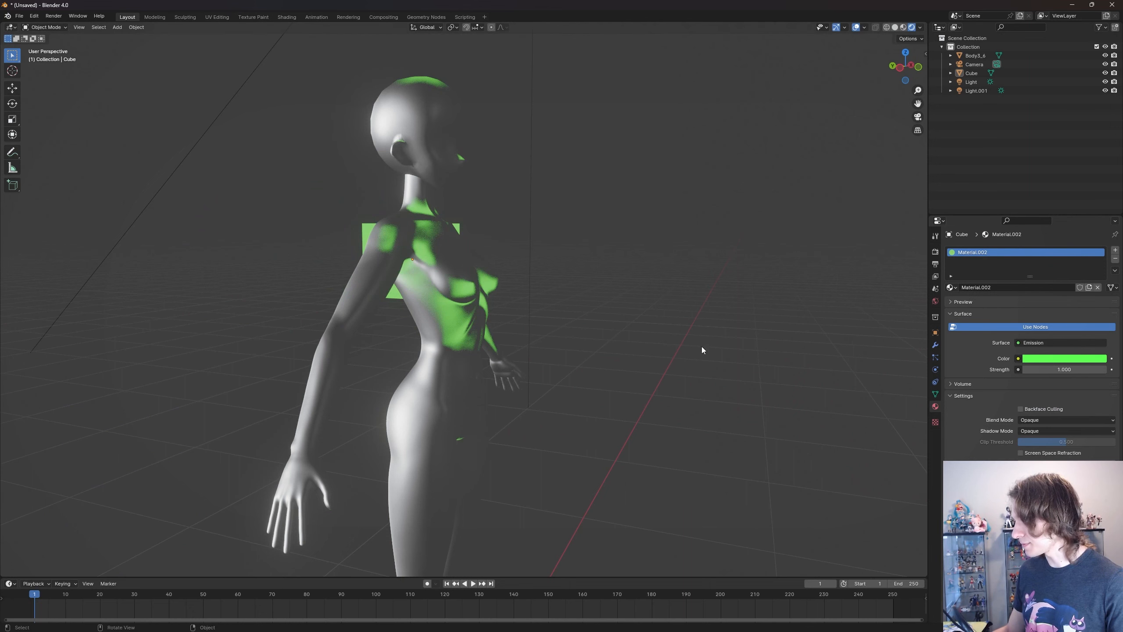
- Select the body and turn on Screen Space Refraction in its glass material settings
left_click(434, 254)
middle_click_drag(805, 409, 740, 390)
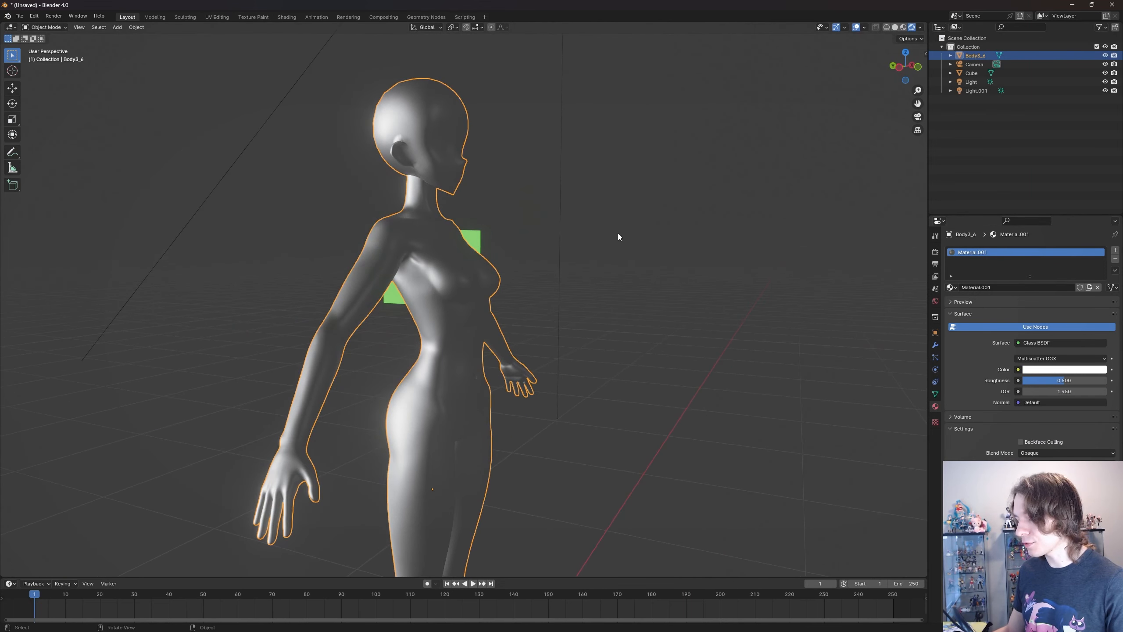
middle_click_drag(618, 237, 519, 320)
middle_click_drag(539, 133, 625, 251)
left_click(1020, 475)
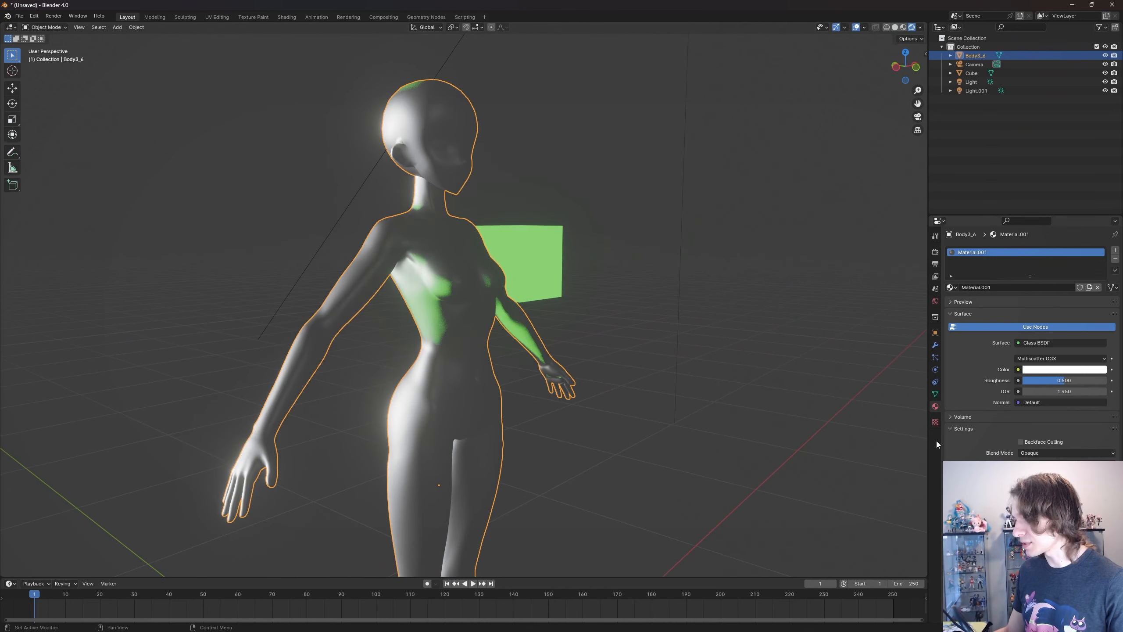
- Deselect the body and lower its glass material's roughness to 0.353
middle_click_drag(543, 294, 597, 296)
left_click(593, 286)
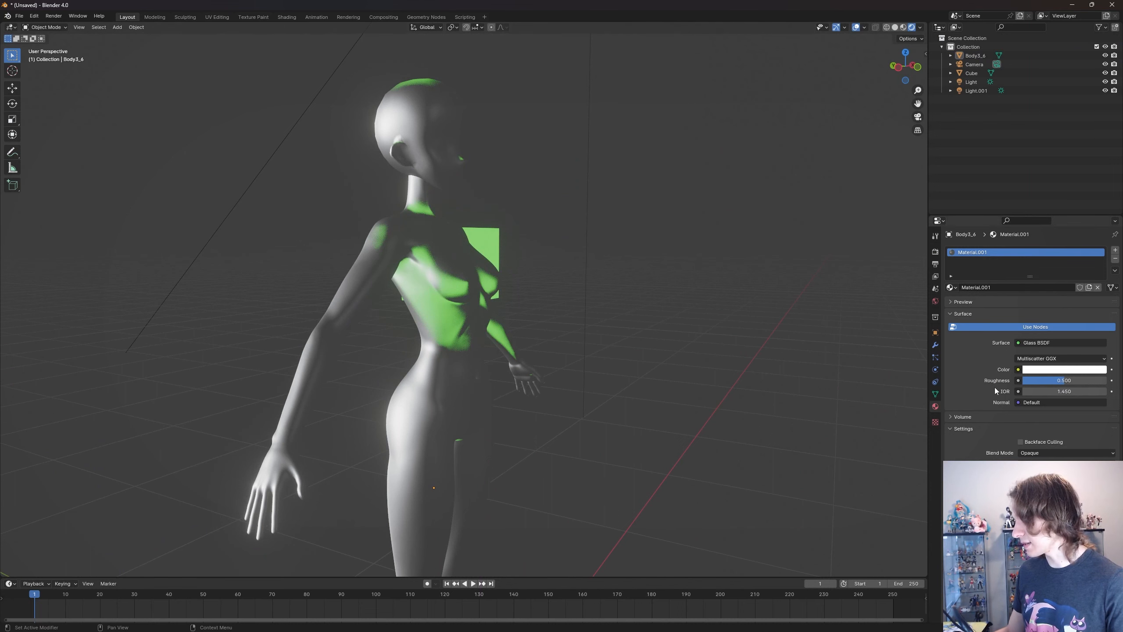
mouse_move(1044, 380)
left_mouse_down()
mouse_move(1068, 380)
mouse_move(1049, 380)
left_mouse_up()
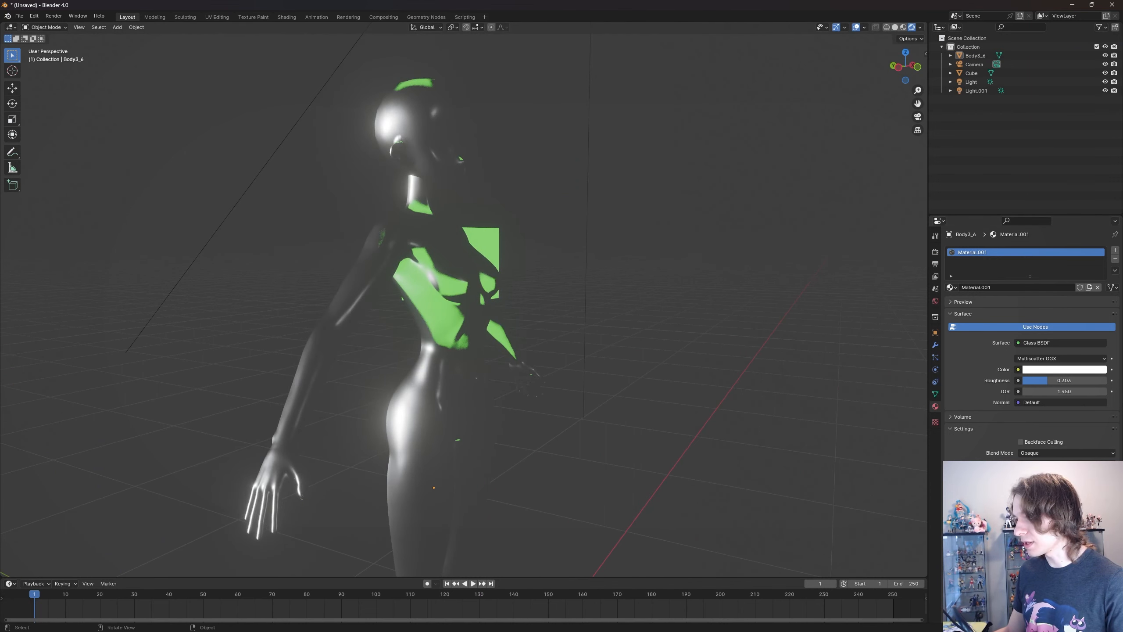
mouse_move(482, 338)
middle_mouse_down()
mouse_move(434, 339)
mouse_move(487, 341)
middle_mouse_up()
middle_click_drag(685, 363, 575, 338)
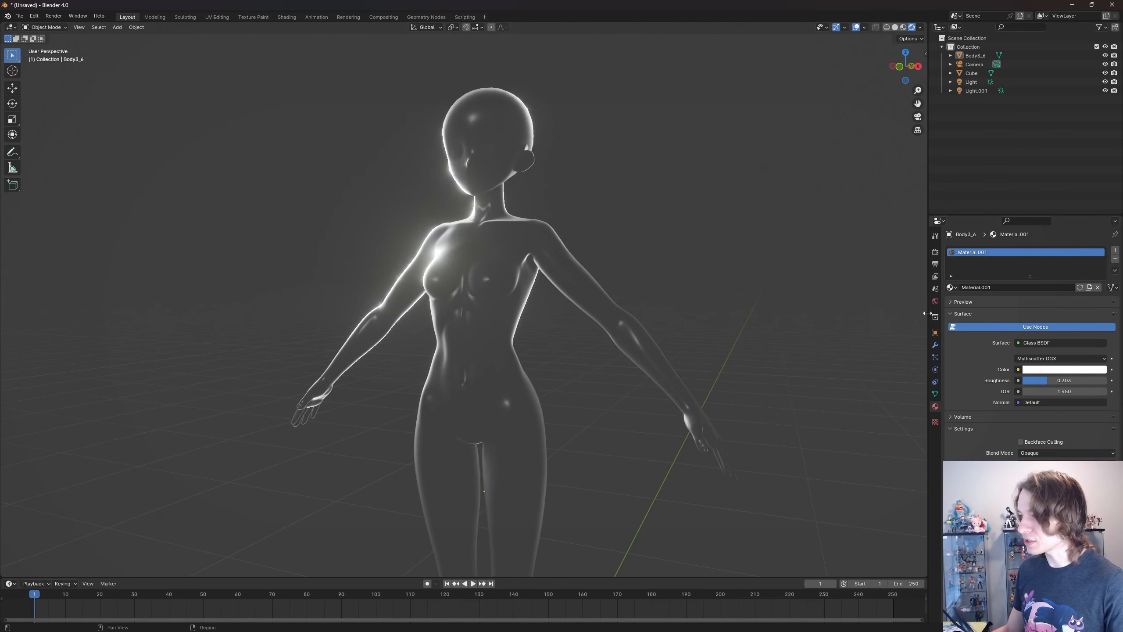
- Enable Motion Blur in the render settings and expand its options
left_click(936, 264)
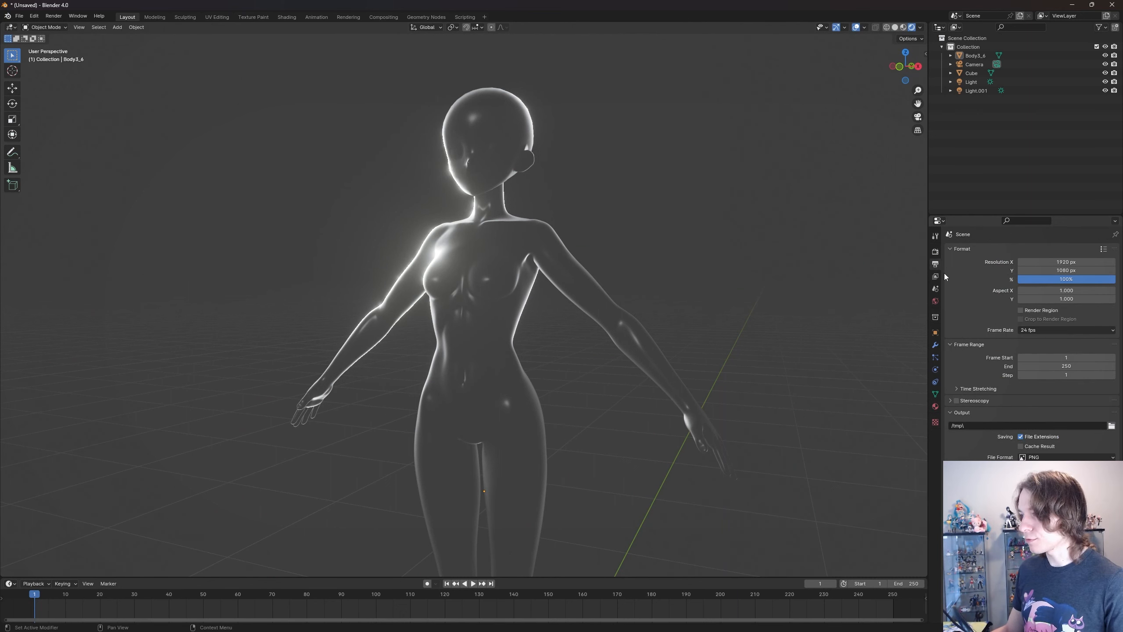
left_click(935, 251)
scroll(664, 411, "down", 3)
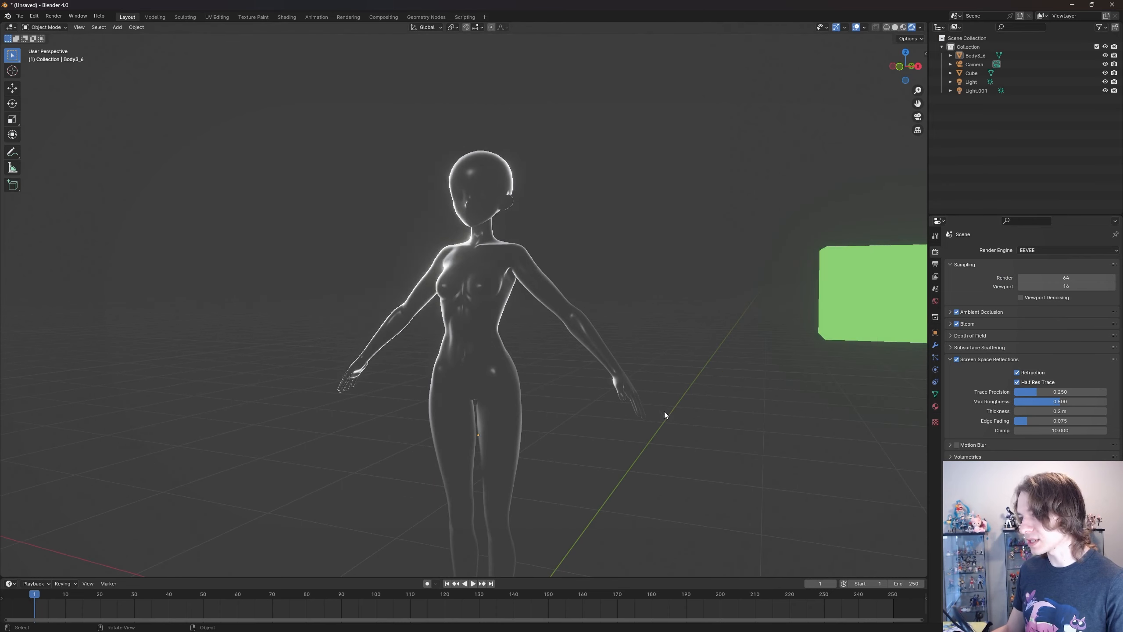
middle_click_drag(664, 411, 651, 386, "shift")
scroll(566, 364, "down", 1)
scroll(568, 364, "up", 1)
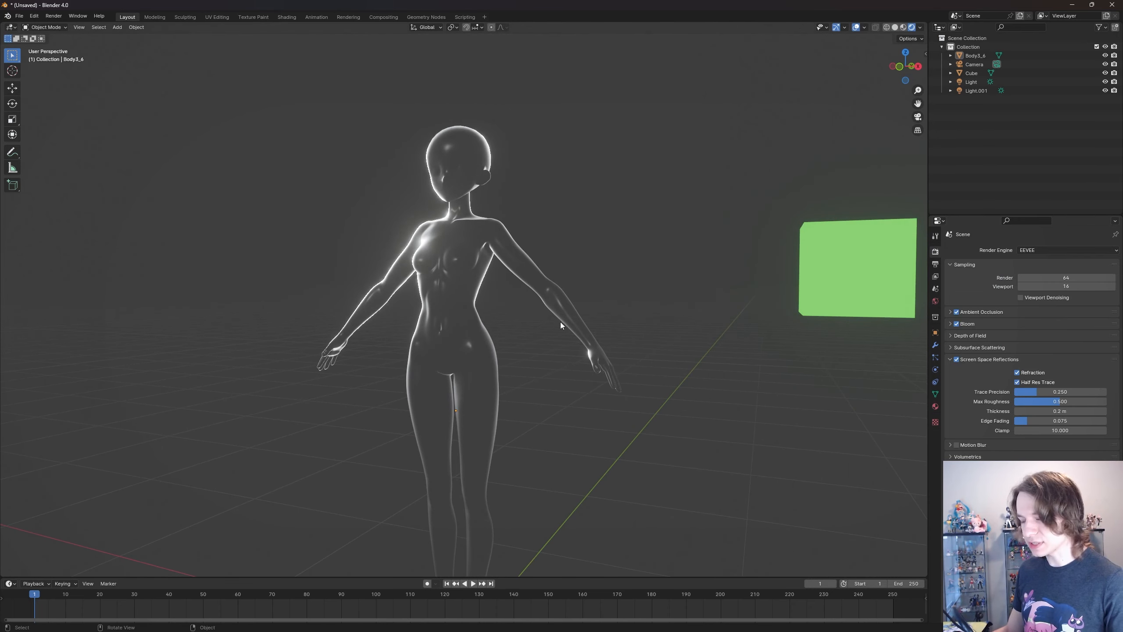
middle_click_drag(561, 324, 560, 337)
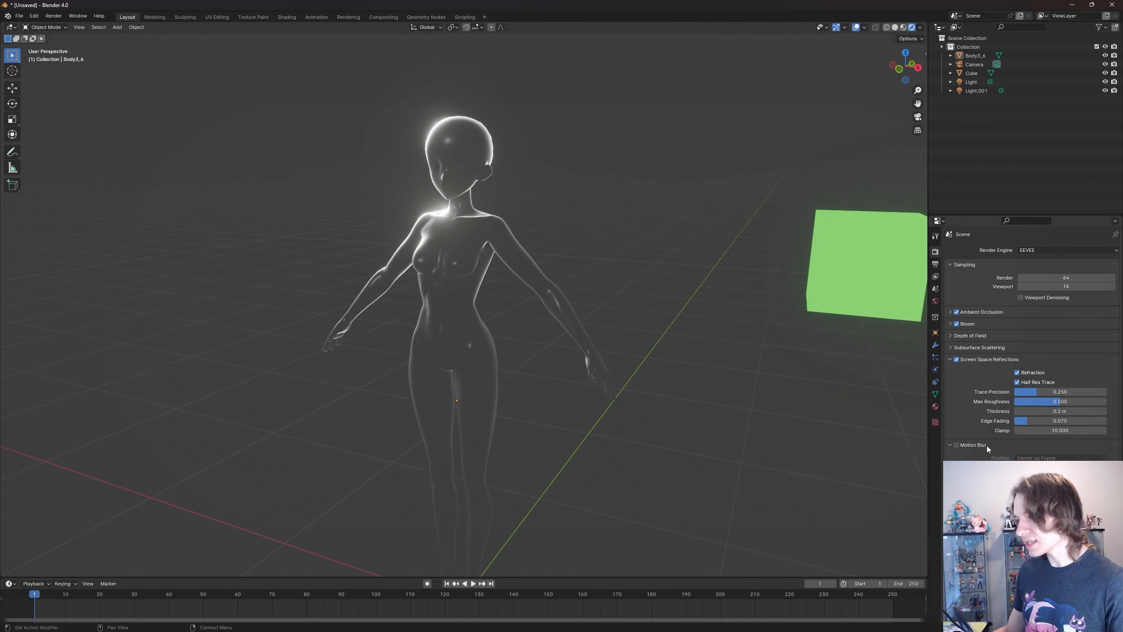
left_click(951, 444)
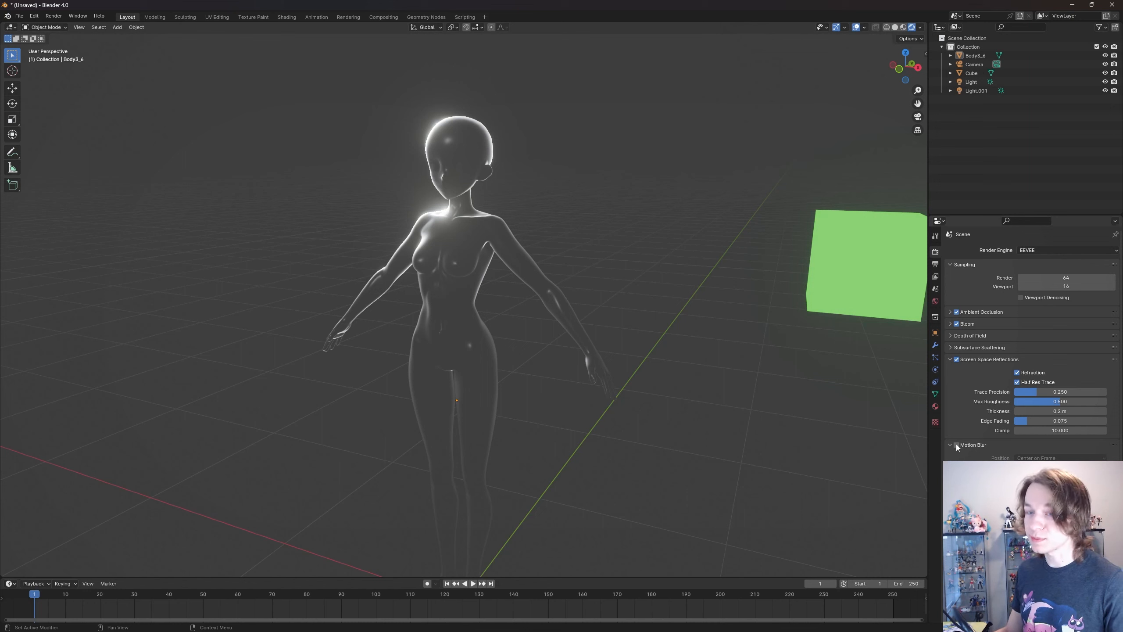
left_click(956, 445)
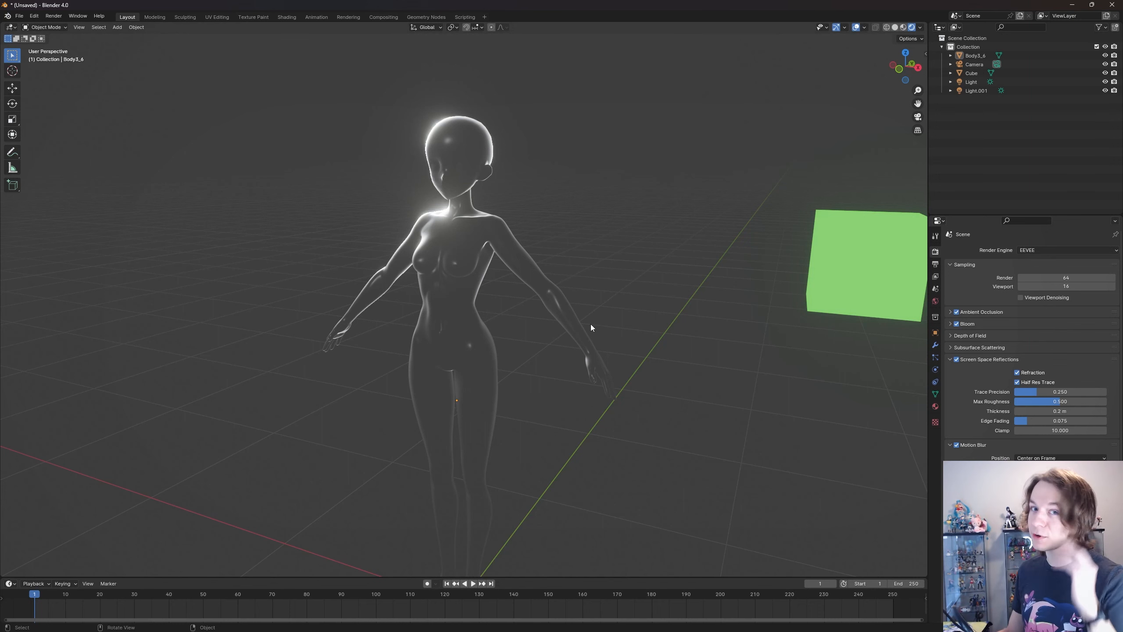
- Enlarge the timeline, select the green cube and turn on Auto Keying
middle_click_drag(566, 349, 658, 350)
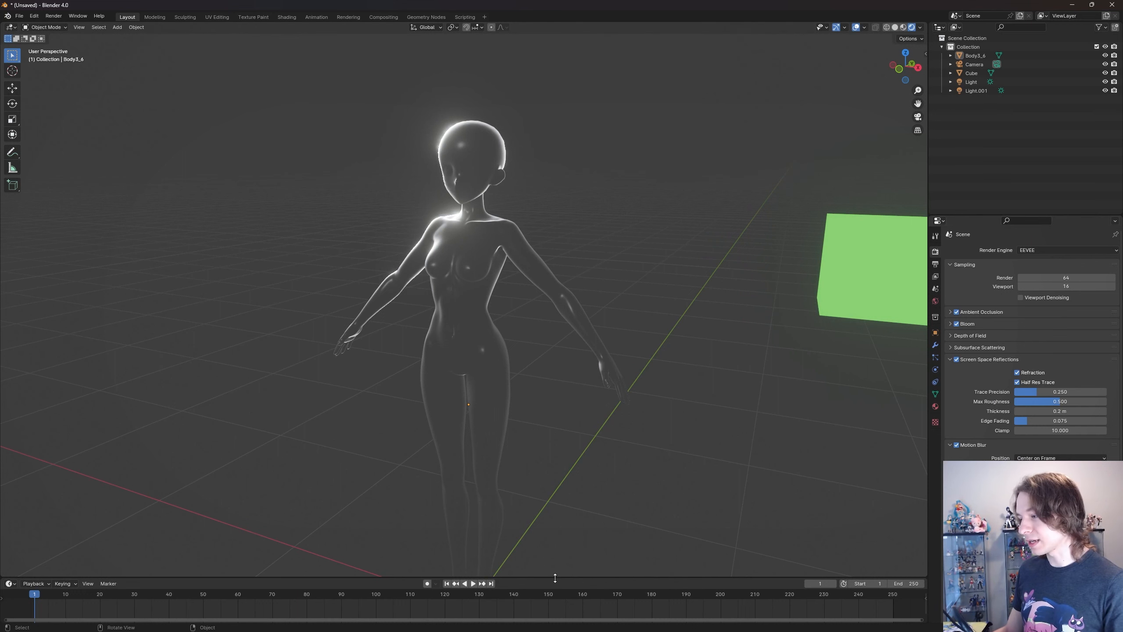
left_click_drag(555, 579, 582, 471)
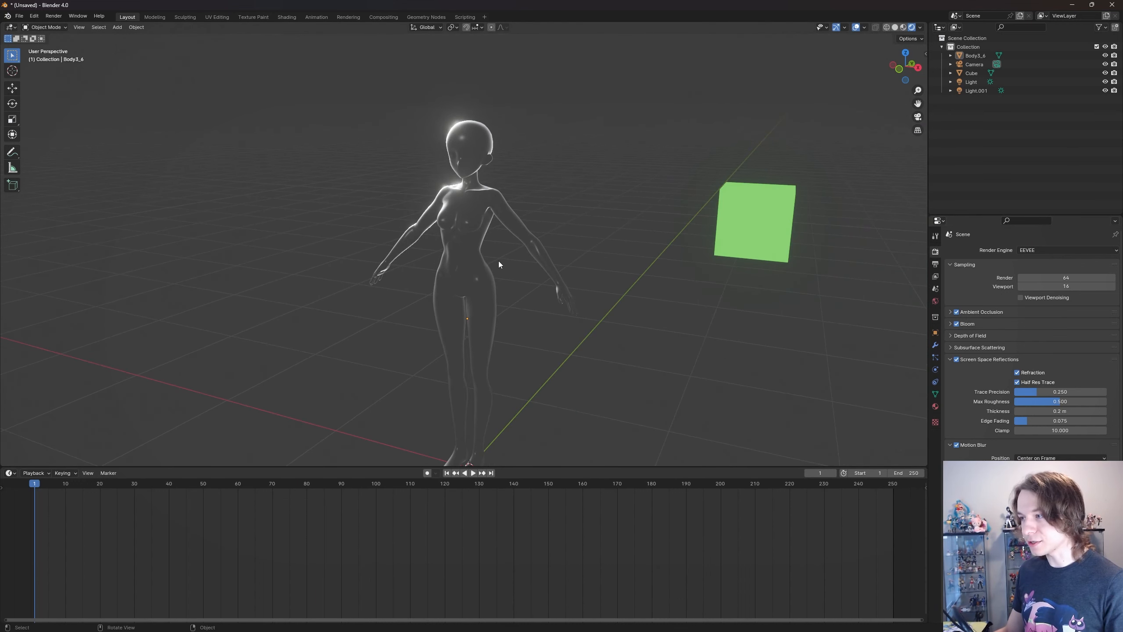
left_click(473, 260)
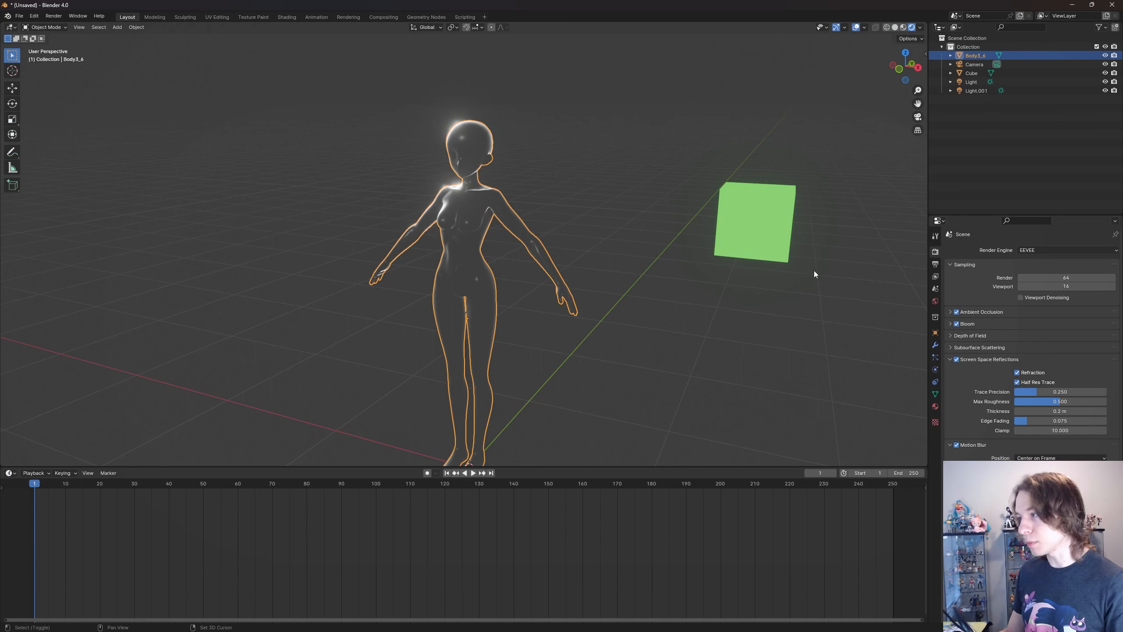
middle_click_drag(815, 270, 591, 254, "shift")
left_click(591, 256)
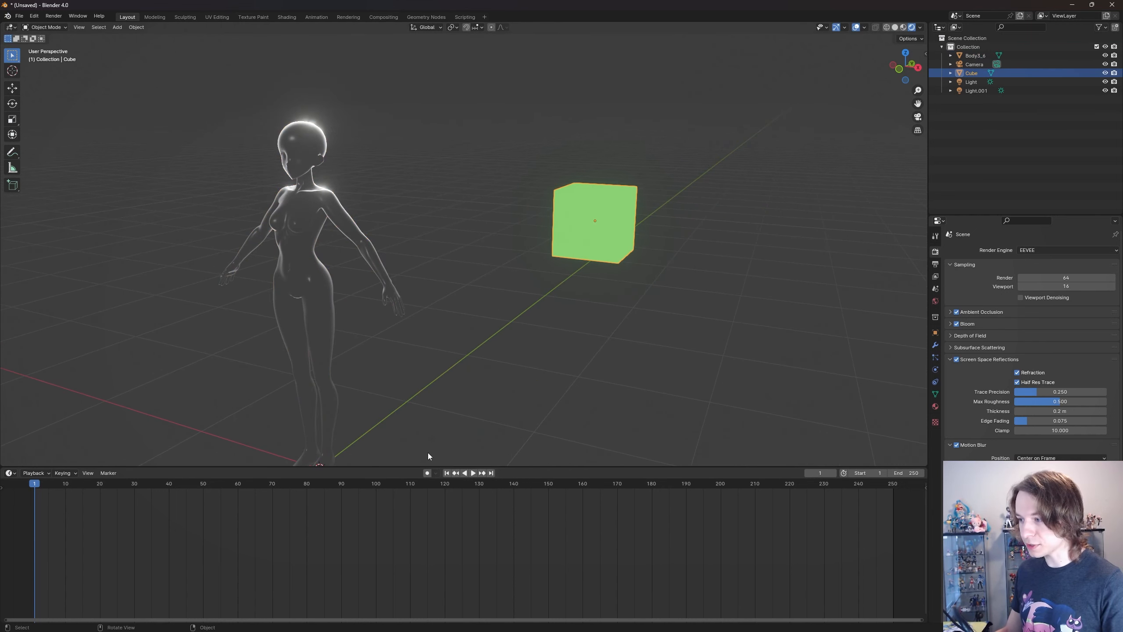
scroll(309, 511, "up", 5)
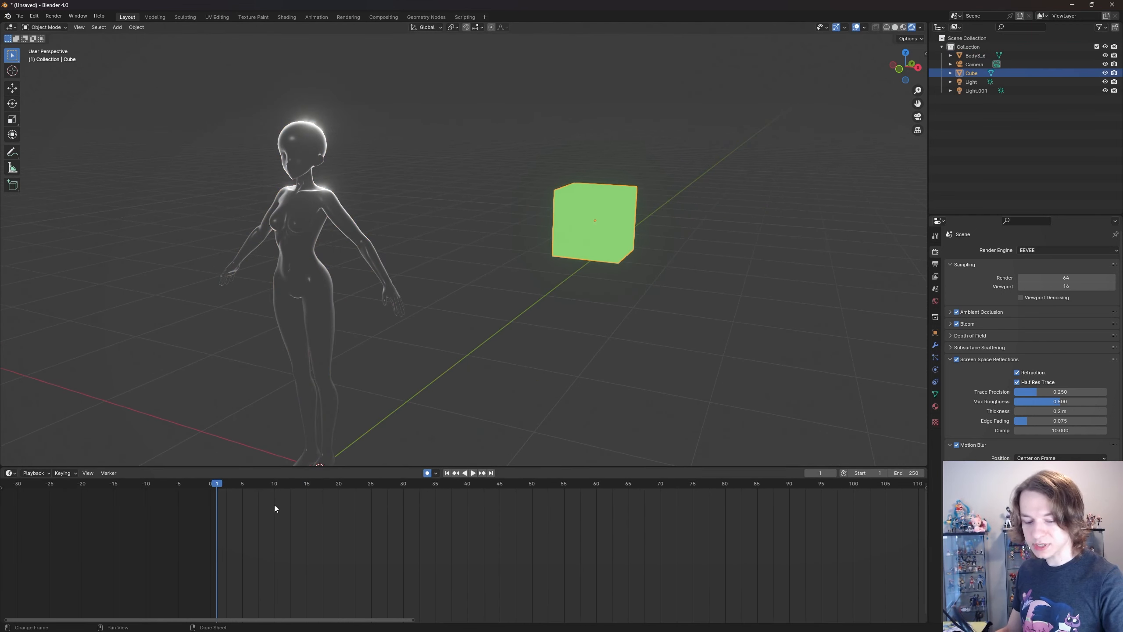
- Limit the preview range to frames 1–25 and keyframe the cube's location, rotation and scale at frame 1
key("b")
left_click_drag(216, 482, 370, 493)
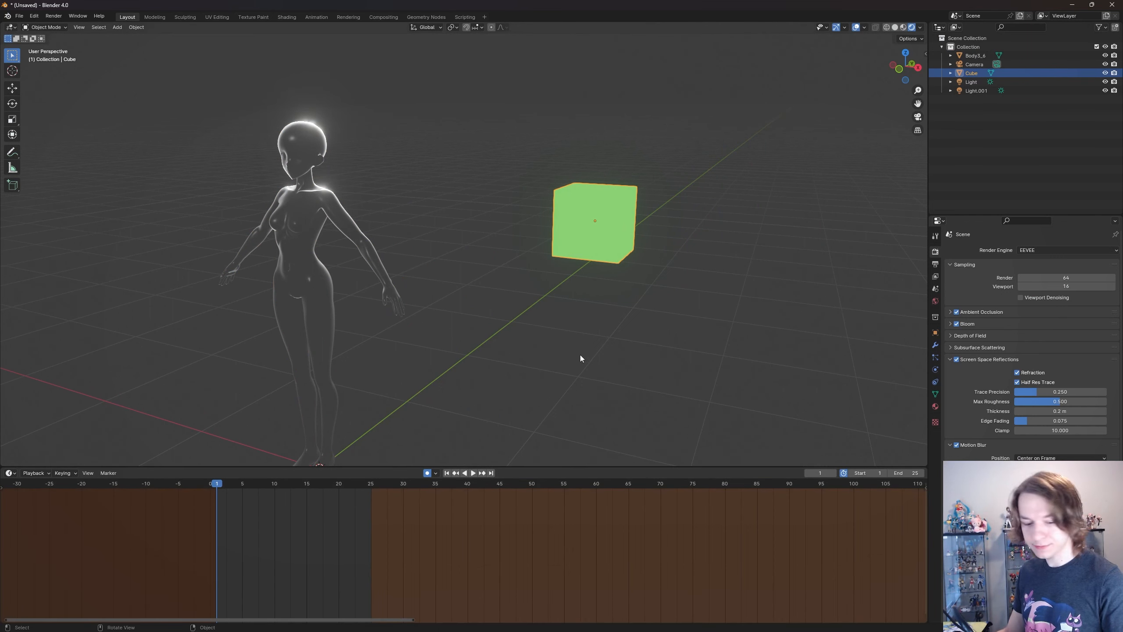
key("i")
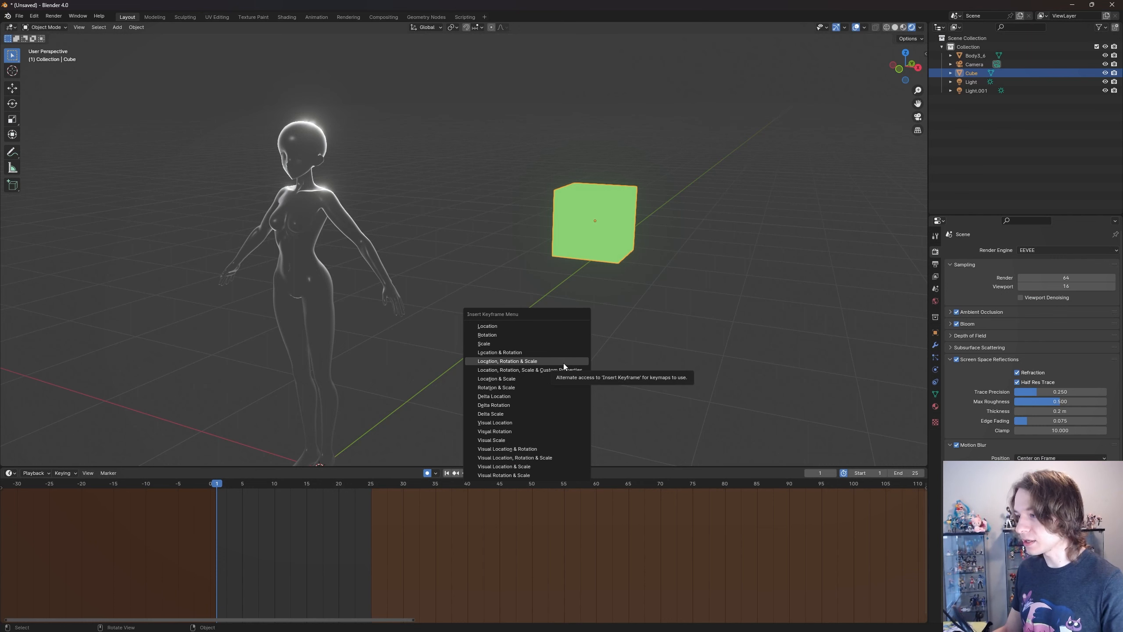
left_click(561, 362)
- At frame 25, move the cube along the global X axis, farther from the body, to auto-key its end position
key("space")
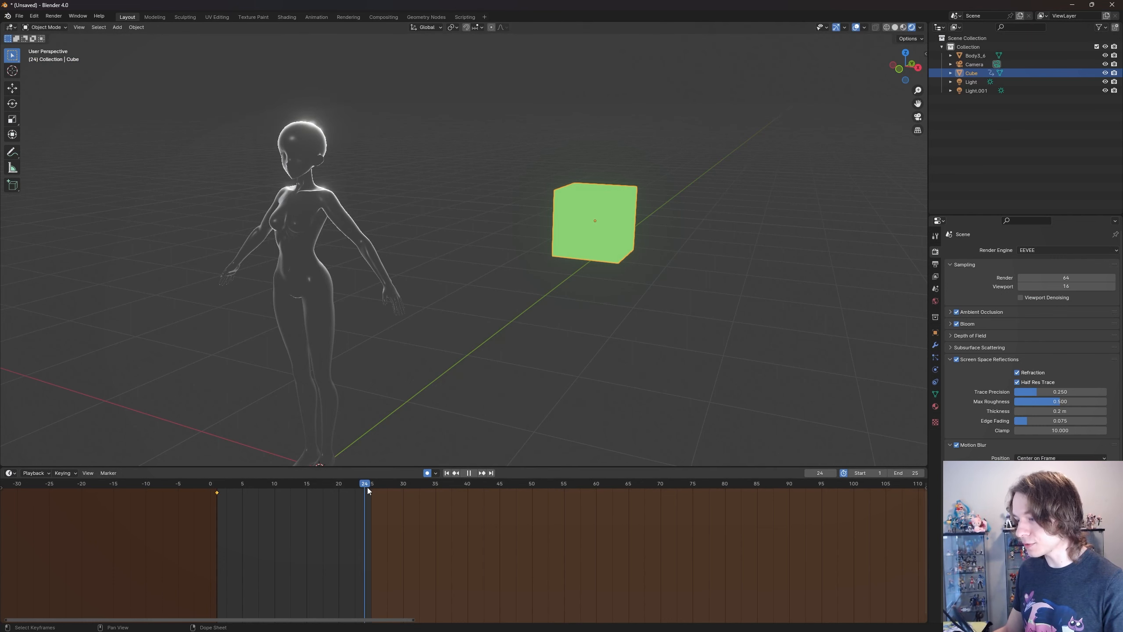
key("space")
middle_click_drag(752, 351, 772, 326)
key("g")
key("x")
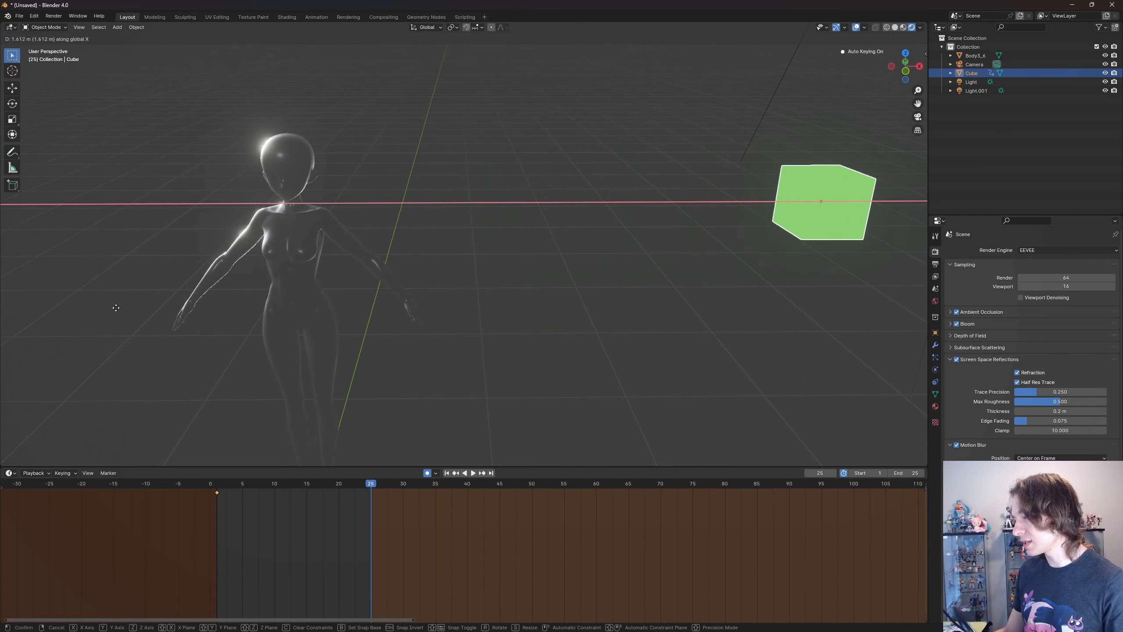
left_click(176, 305)
middle_click_drag(559, 287, 367, 319, "shift")
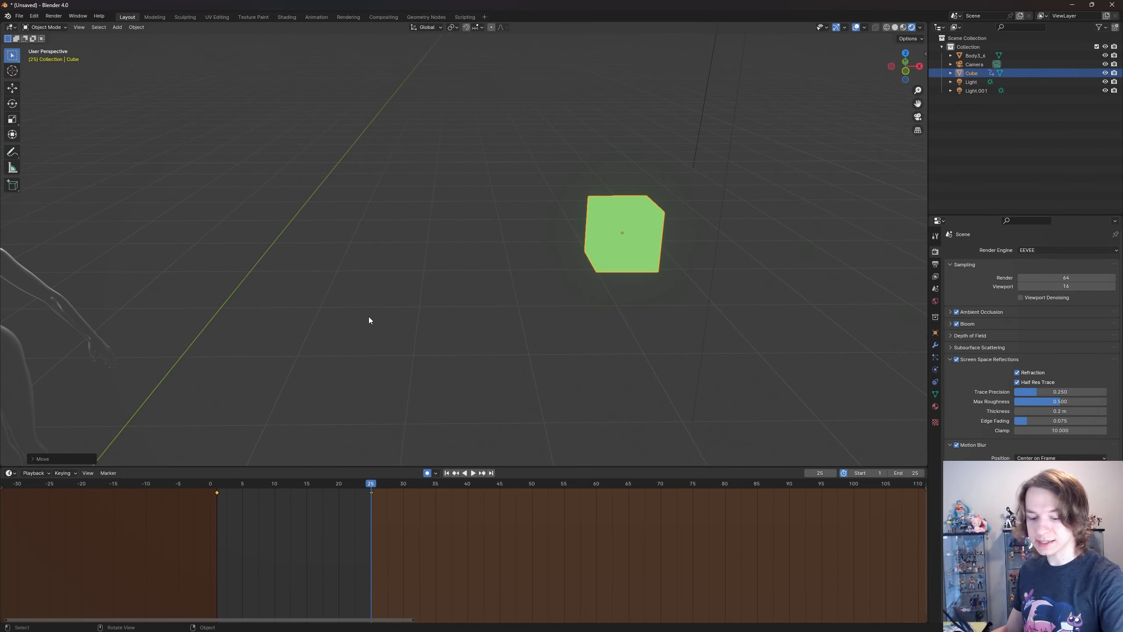
- Look through the camera and fly it in close so that it faces the green cube straight on
key("KP_0")
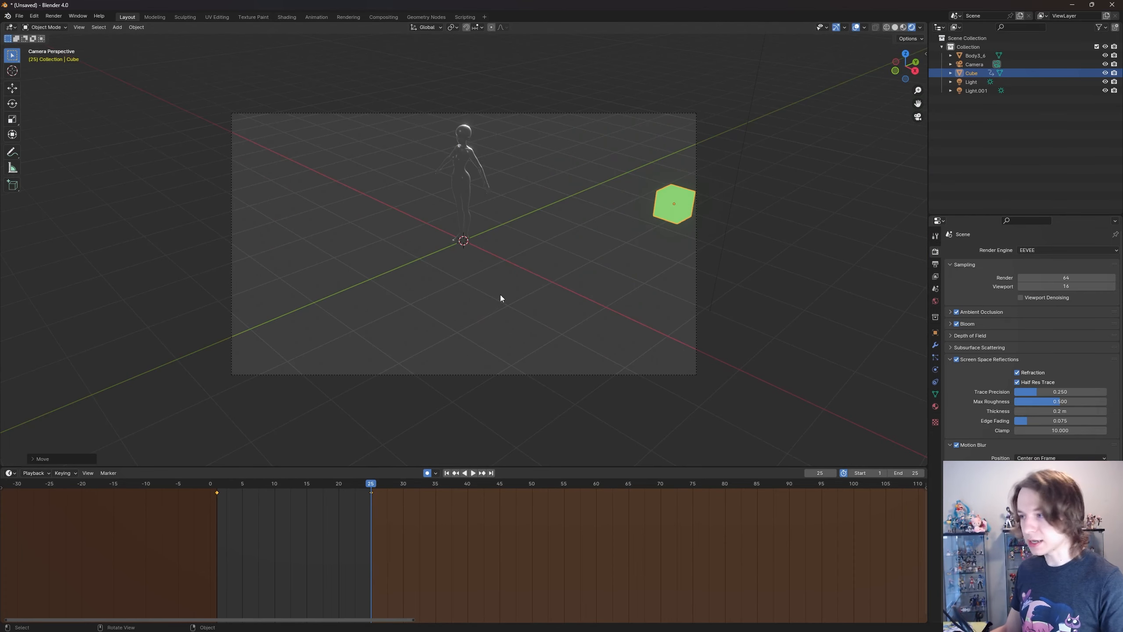
key("KP_0")
key("KP_0")
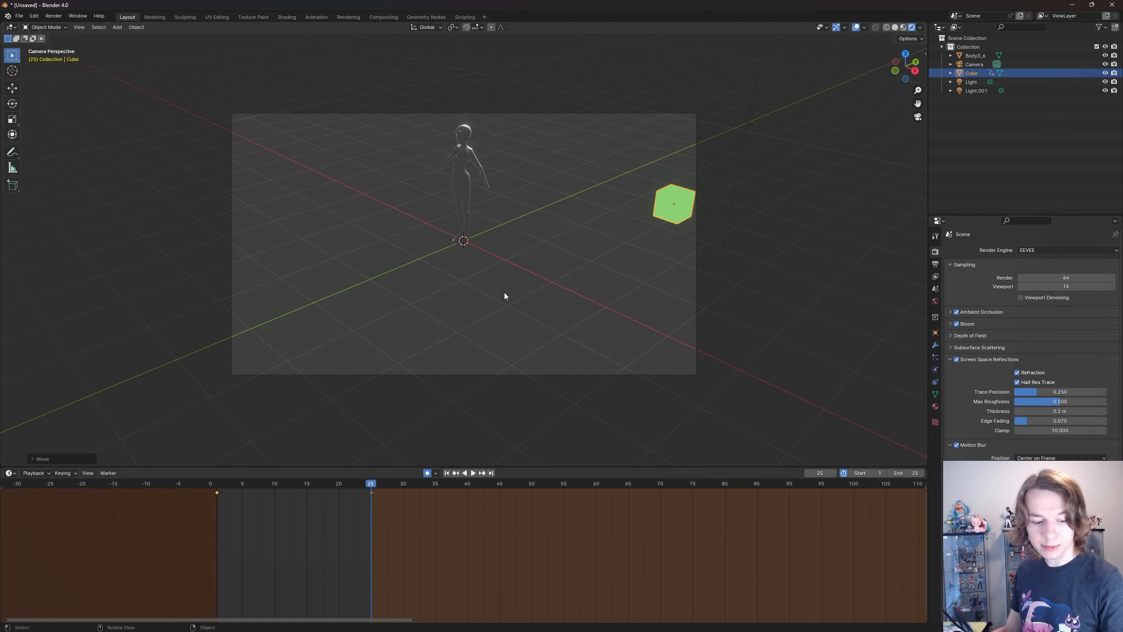
key("shift+grave")
key("w")
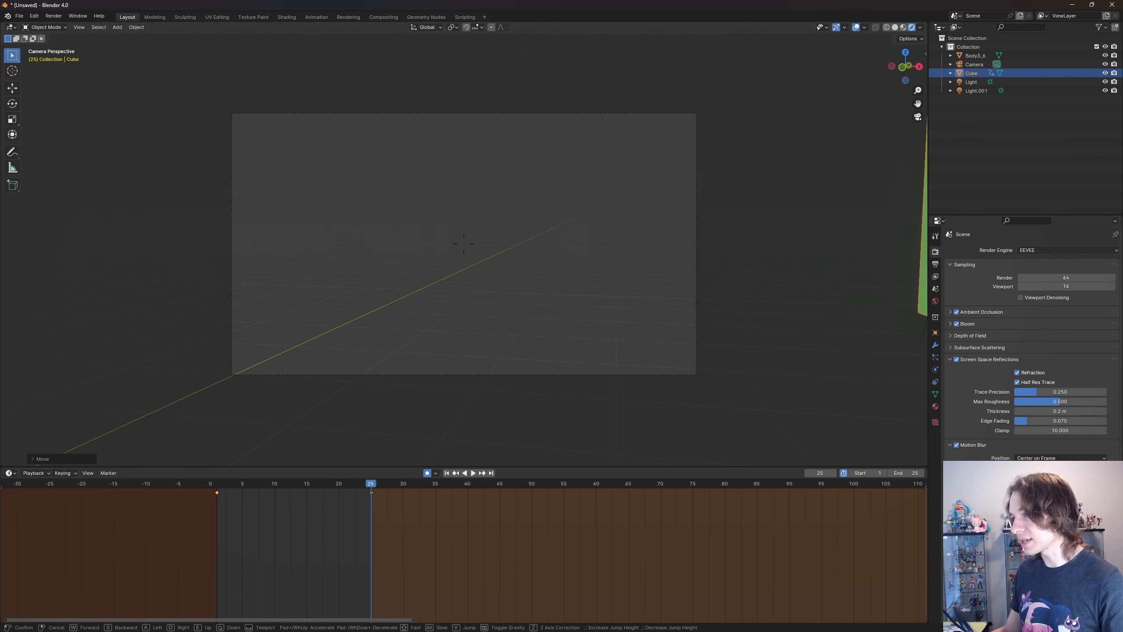
key("s")
key("w")
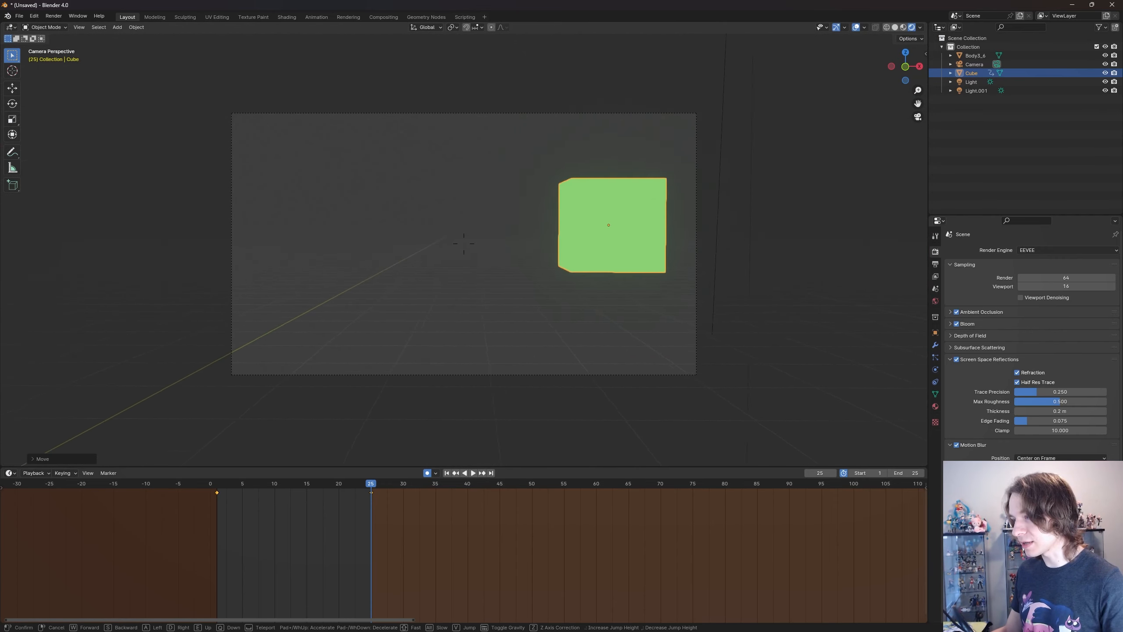
key("s")
left_click(464, 249)
- Go to frame 14, midway through the cube's movement, and render the image with Motion Blur on
left_click_drag(217, 484, 300, 486)
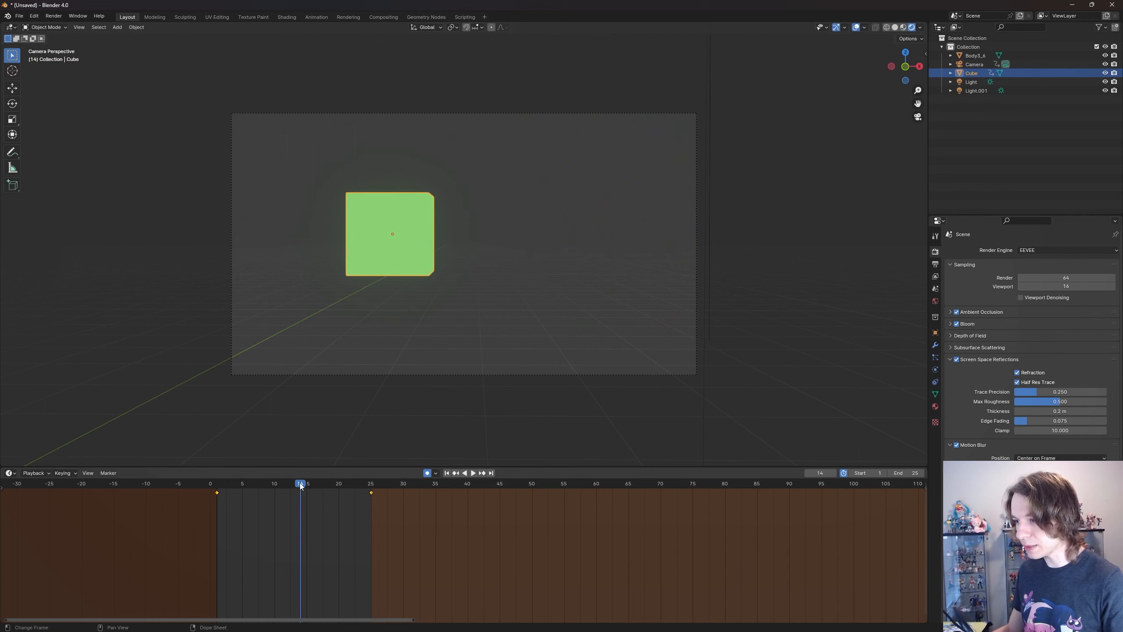
left_click(53, 16)
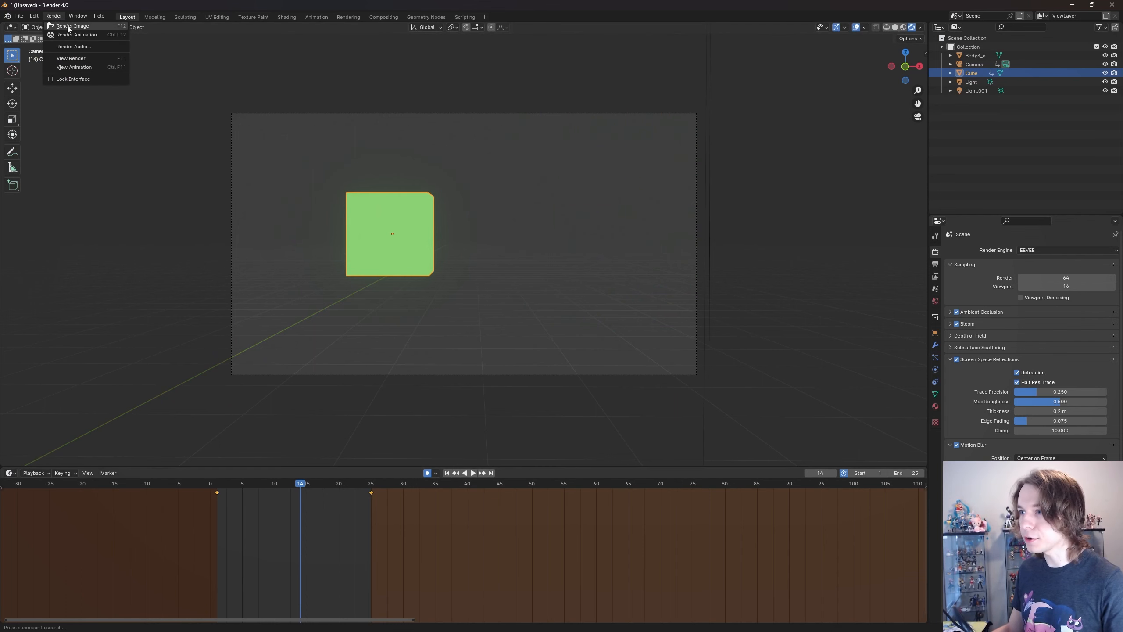
left_click(71, 26)
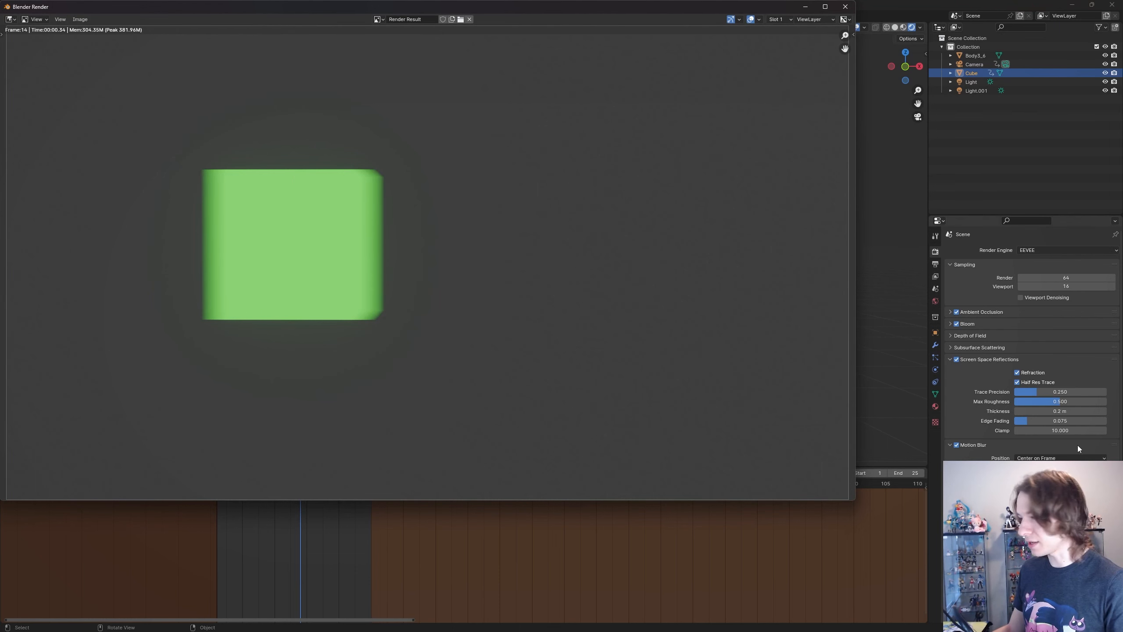
- Render frame 14 with Motion Blur off to examine the cube's edges, and turn the effect back on
left_click(956, 445)
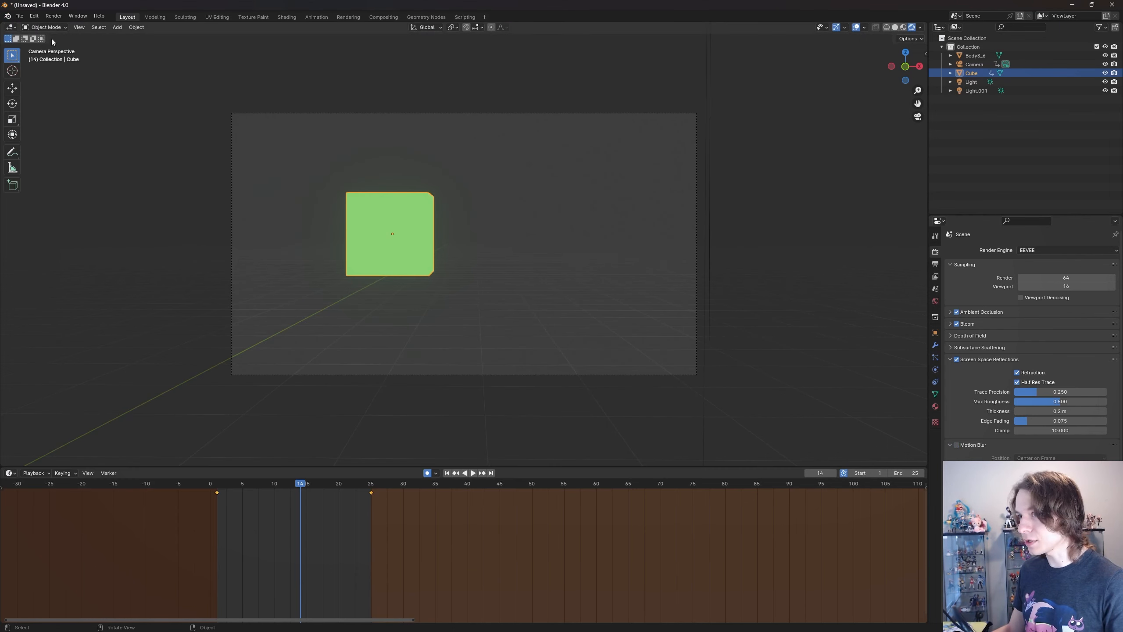
left_click(53, 15)
left_click(71, 26)
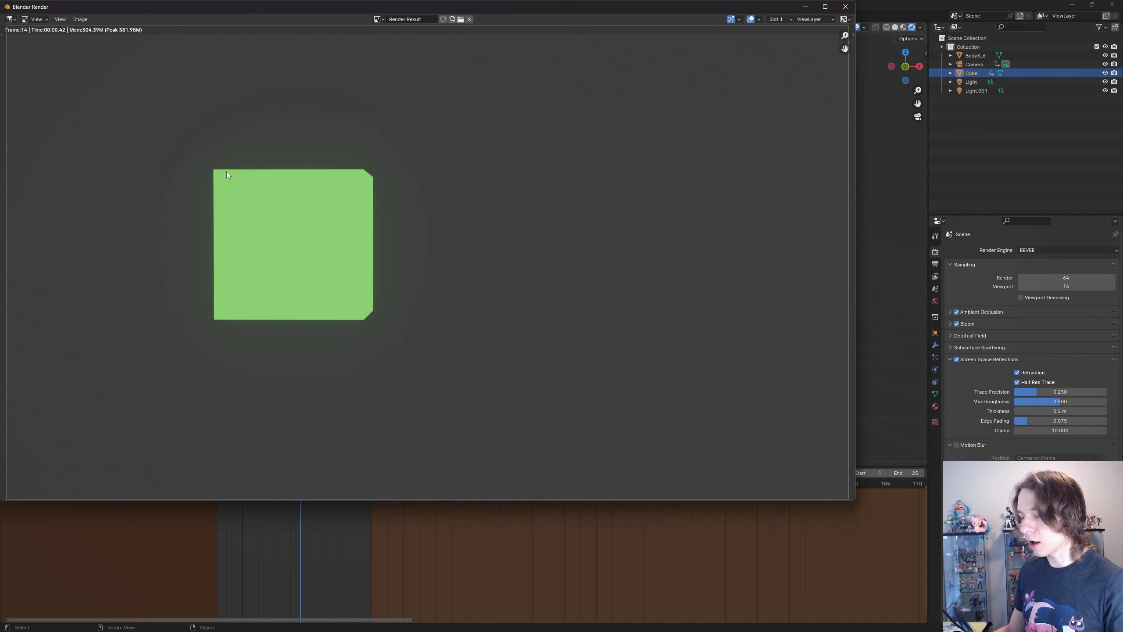
scroll(227, 175, "up", 3)
scroll(276, 152, "down", 2)
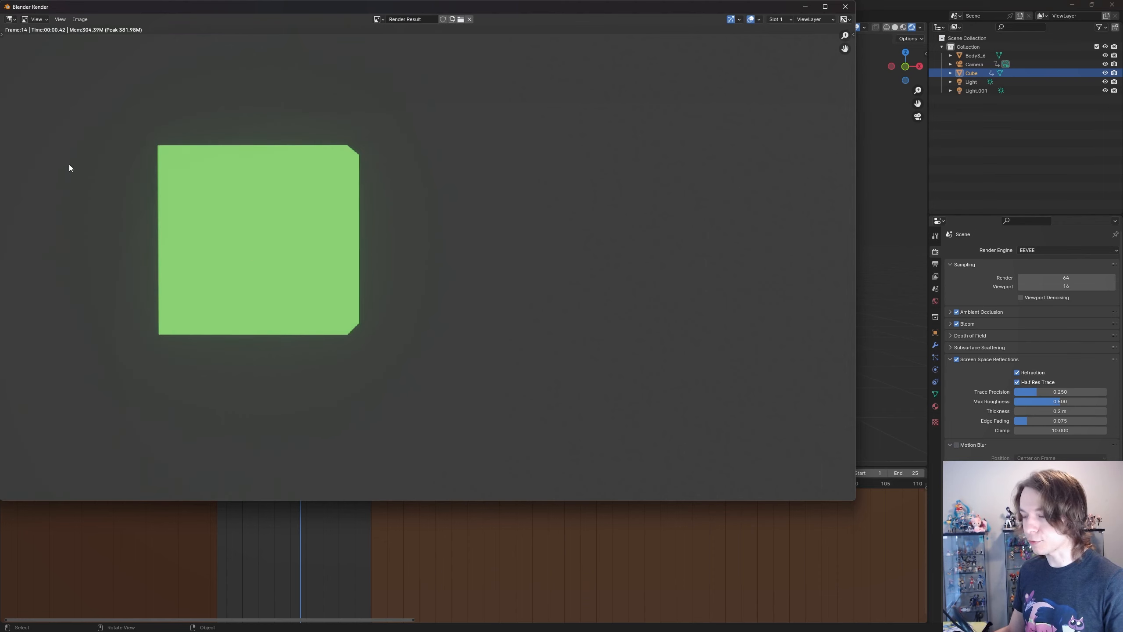
left_click(958, 443)
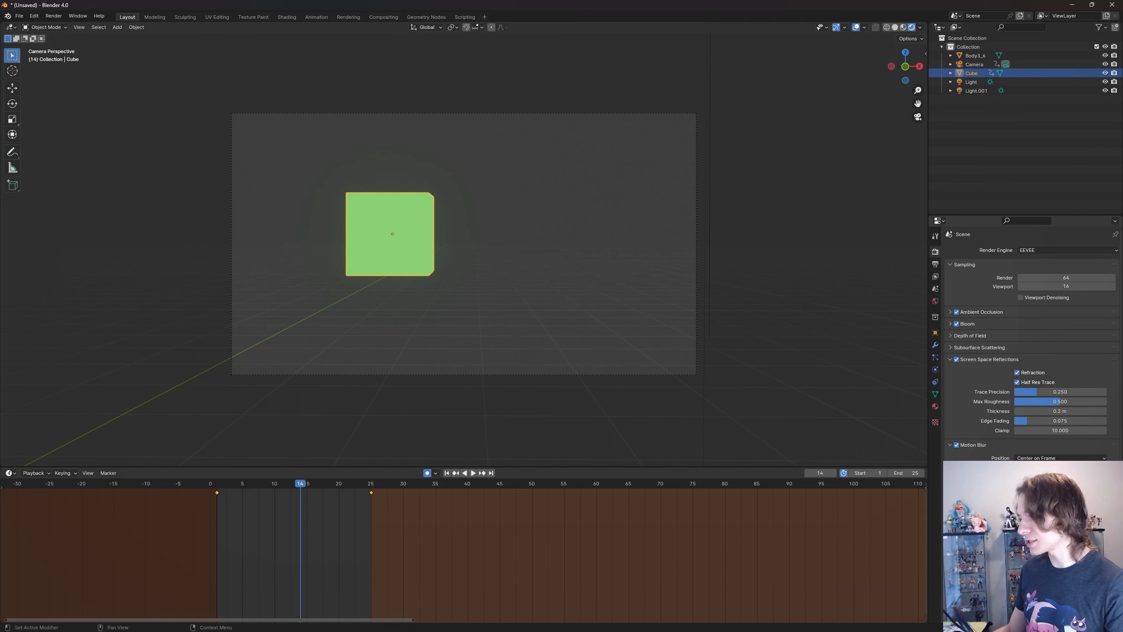
left_click(54, 16)
left_click(71, 35)
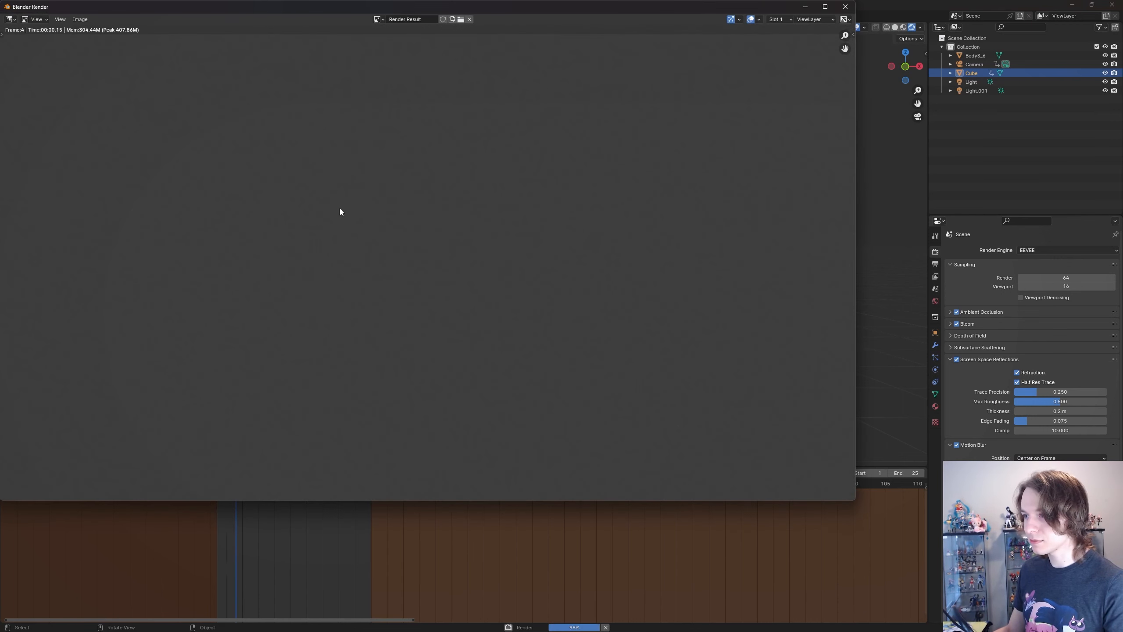
left_click(845, 7)
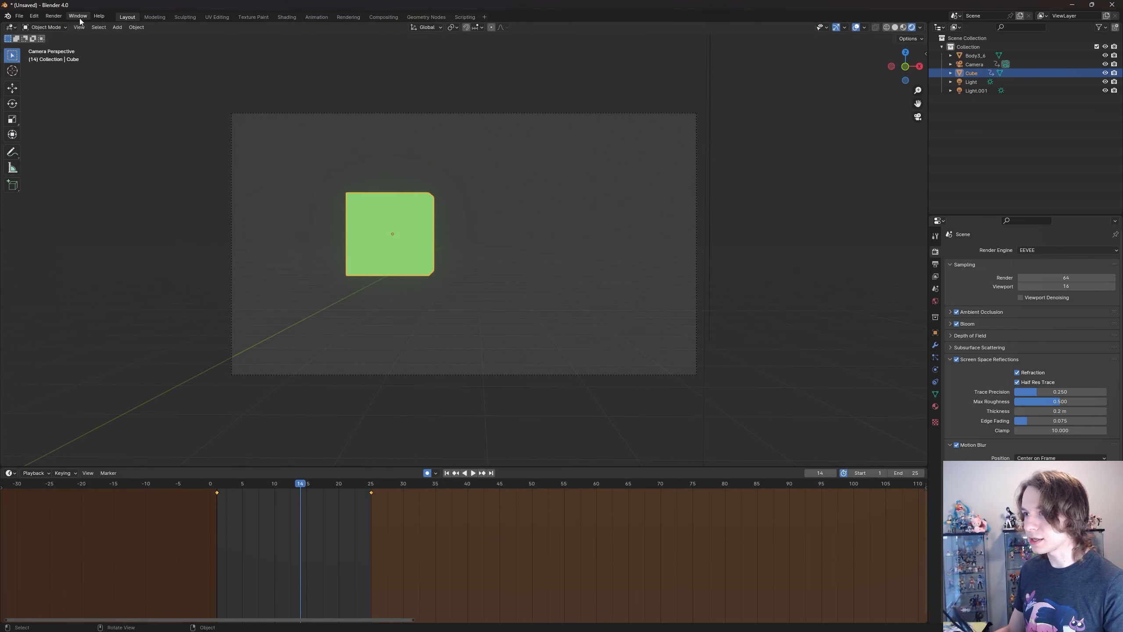
- Render frame 14 at a high and at a very low Motion Blur shutter to compare the cube's edges
left_click(55, 16)
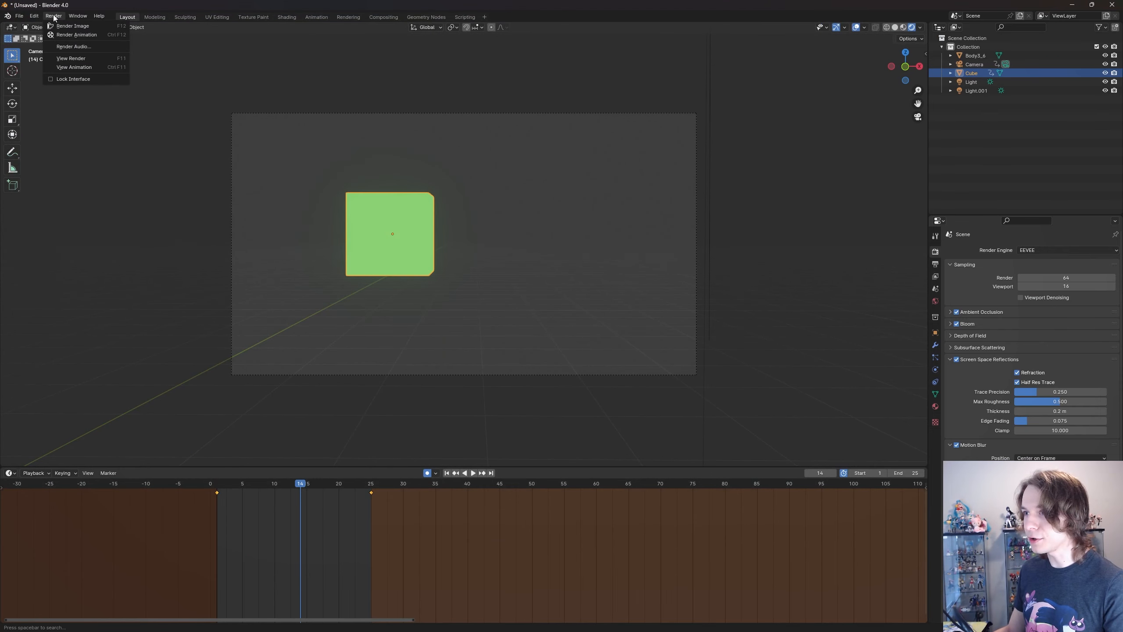
left_click(67, 28)
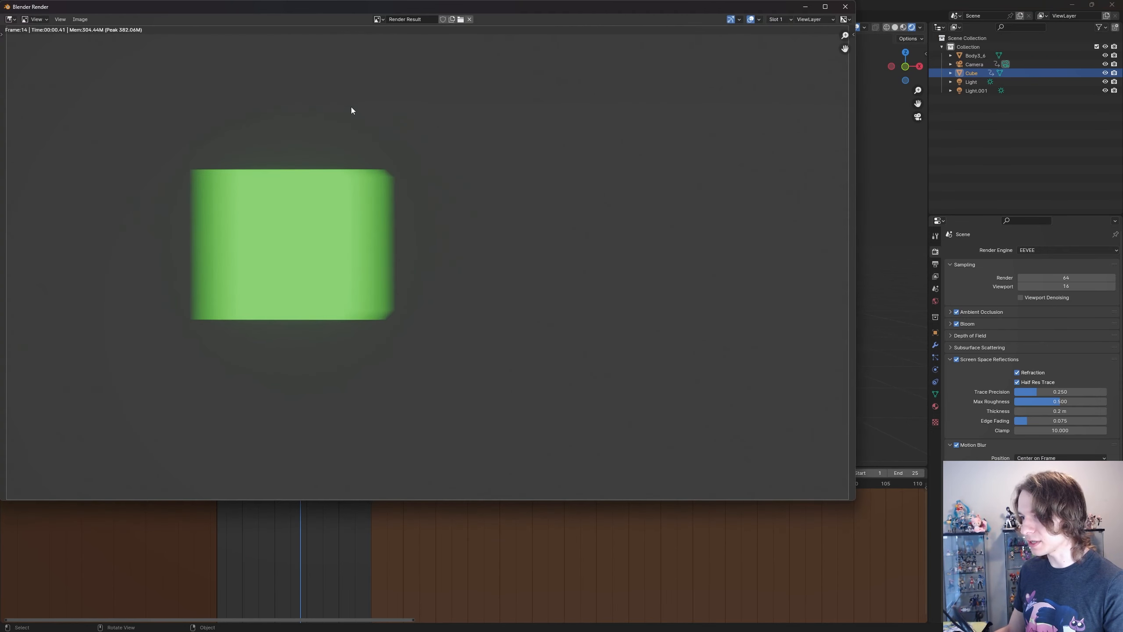
left_click(1114, 456)
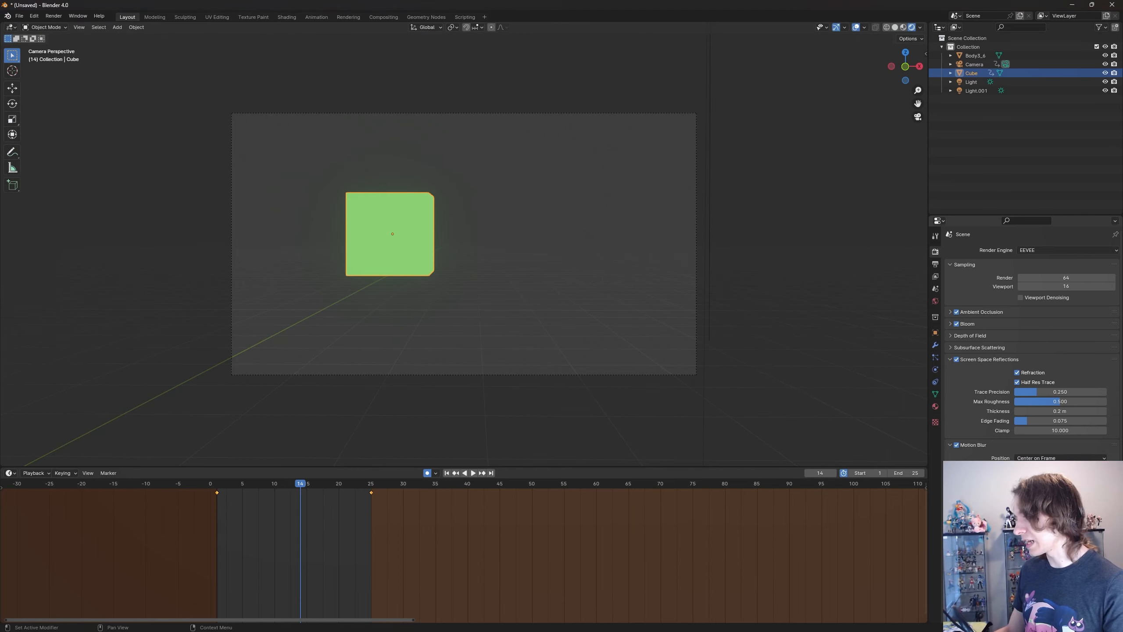
left_click(54, 16)
left_click(65, 28)
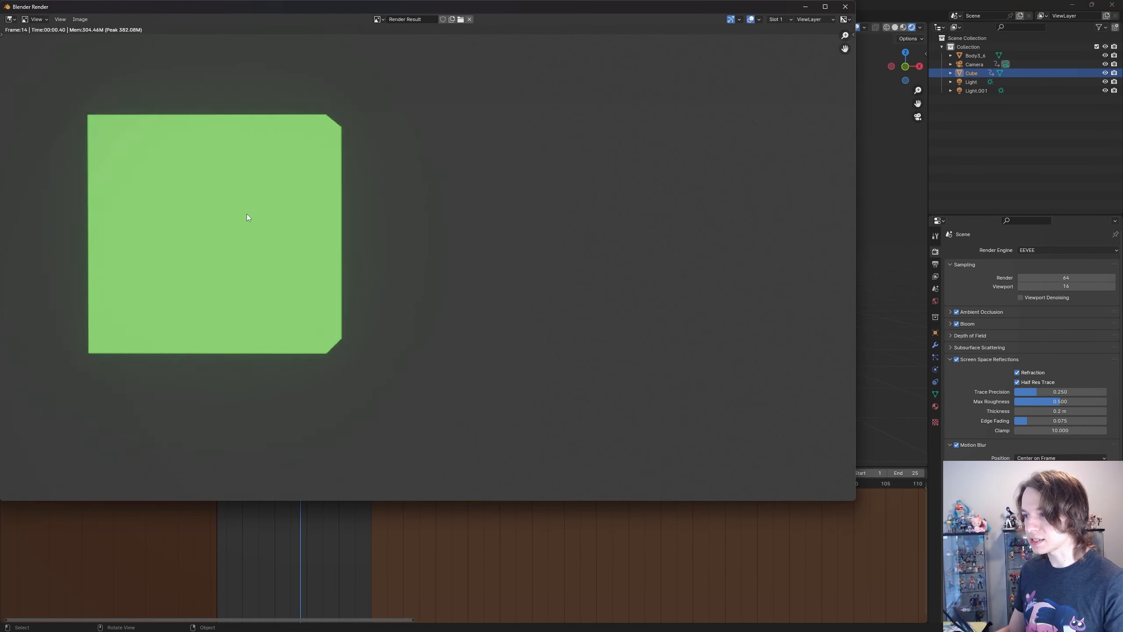
scroll(247, 216, "up", 1)
scroll(240, 176, "down", 2)
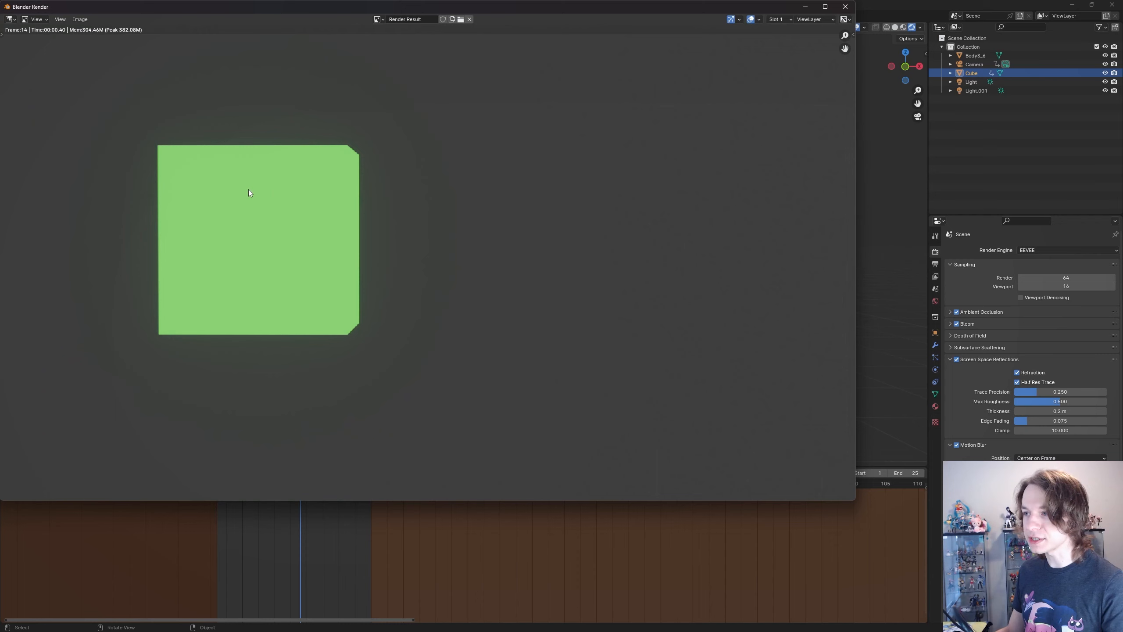
left_click(805, 7)
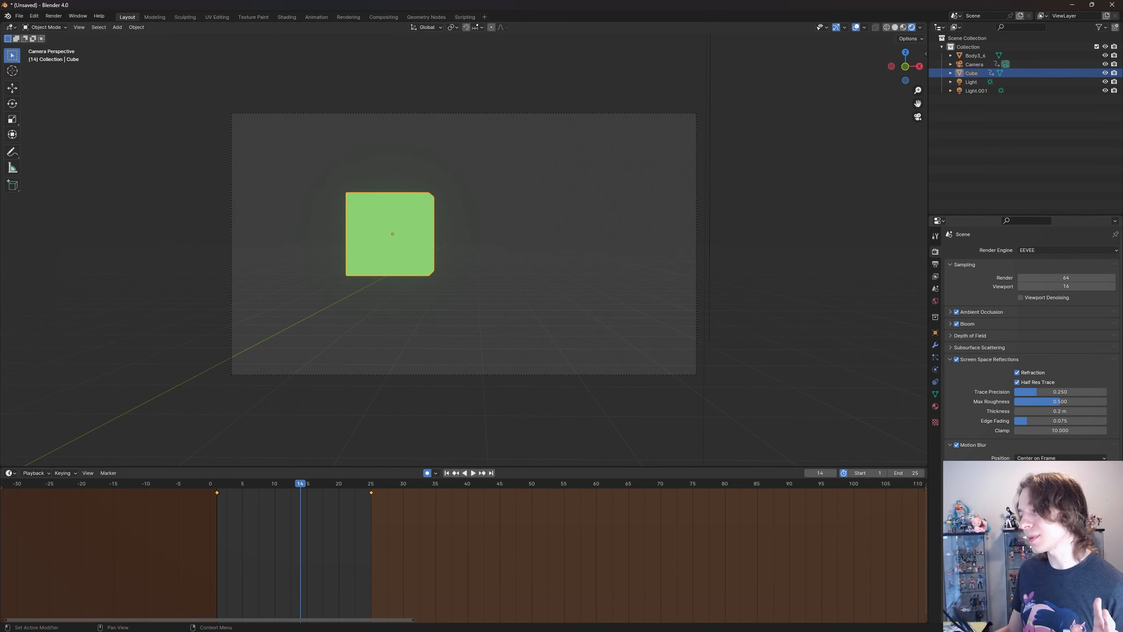
- Raise the Motion Blur shutter again, render frame 14, inspect the blurred cube up close and close the render
key("Return")
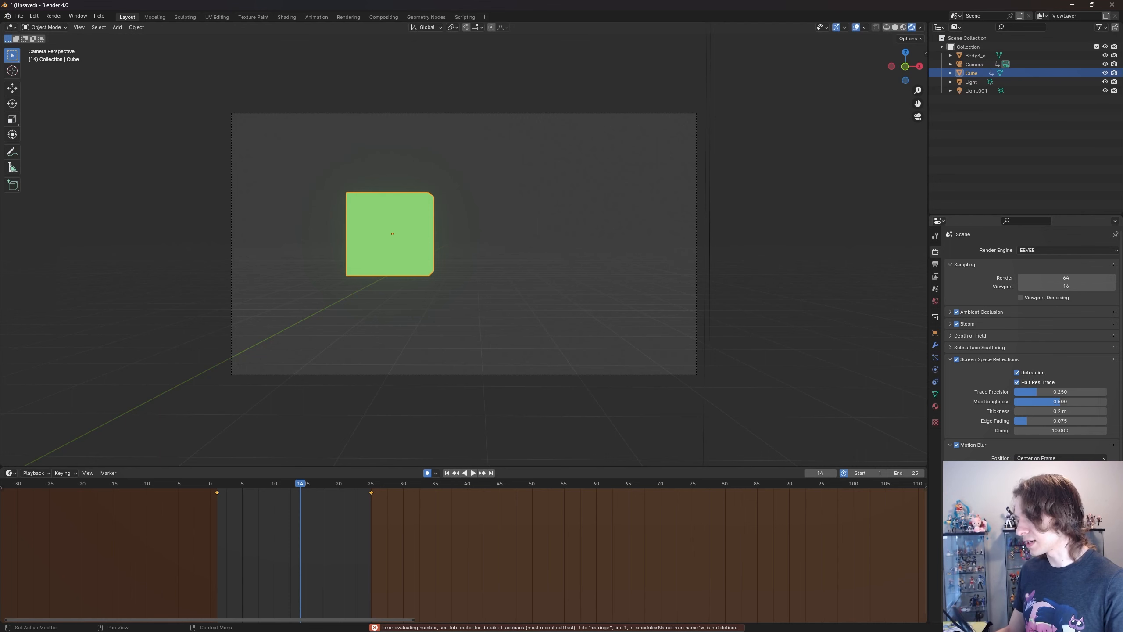
left_click(54, 16)
left_click(64, 25)
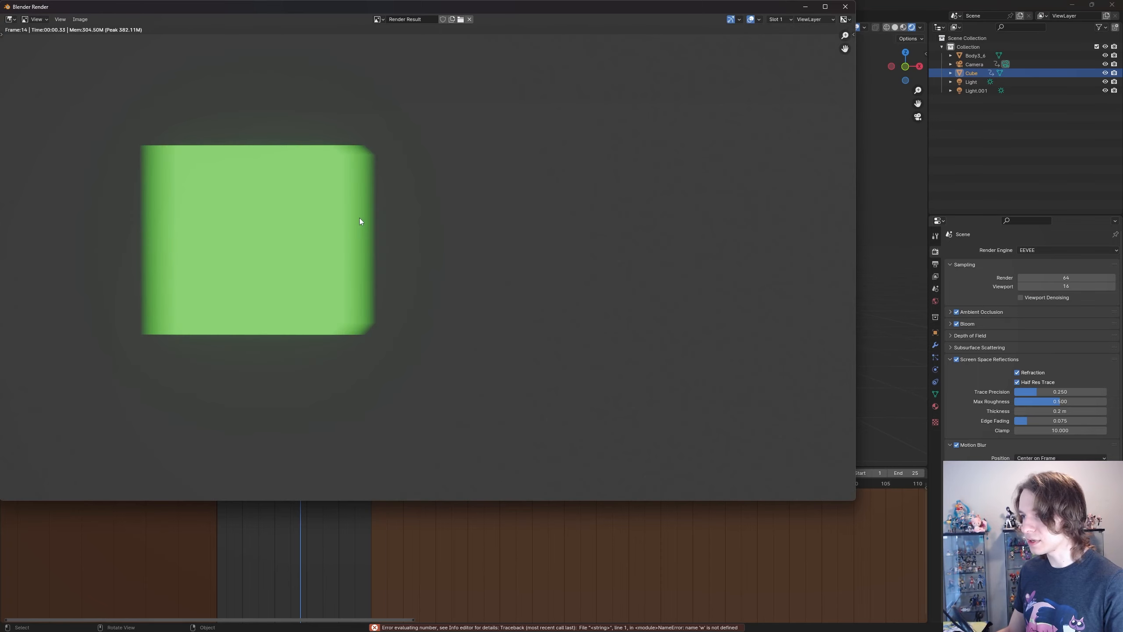
scroll(354, 216, "up", 1)
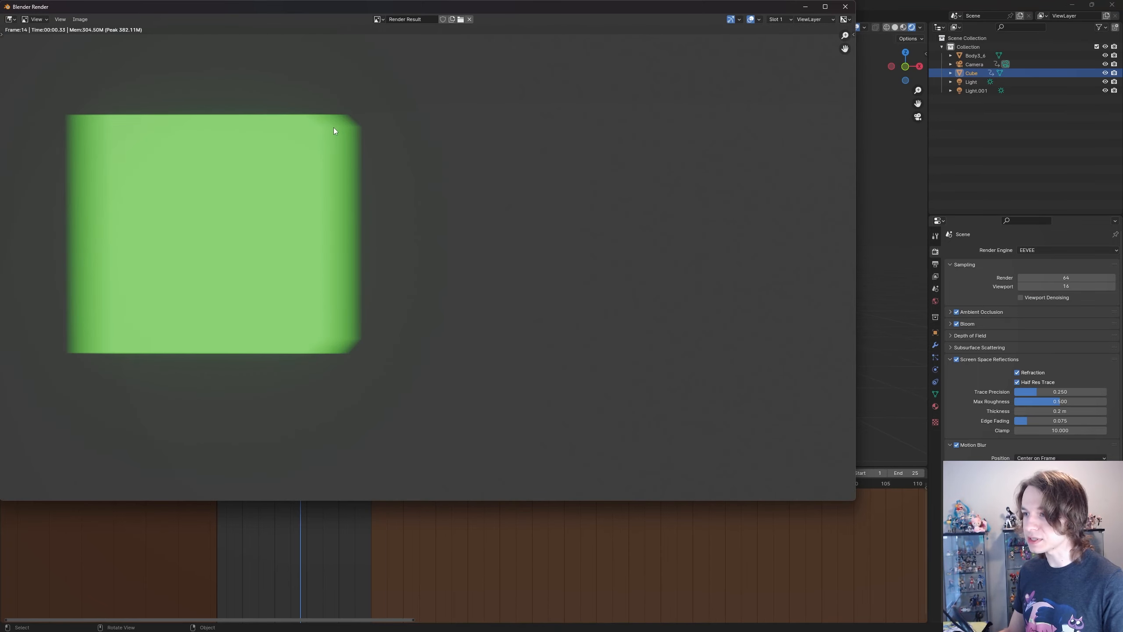
left_click(845, 6)
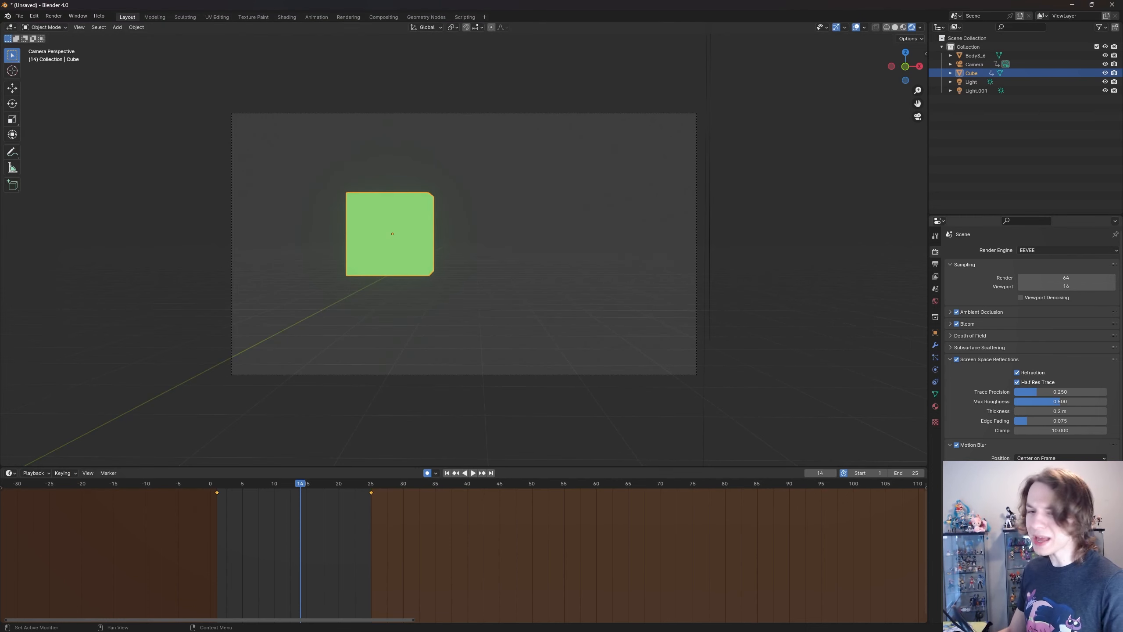
- Leave the camera view and bring the Volumetrics render settings into view
scroll(579, 342, "down", 5)
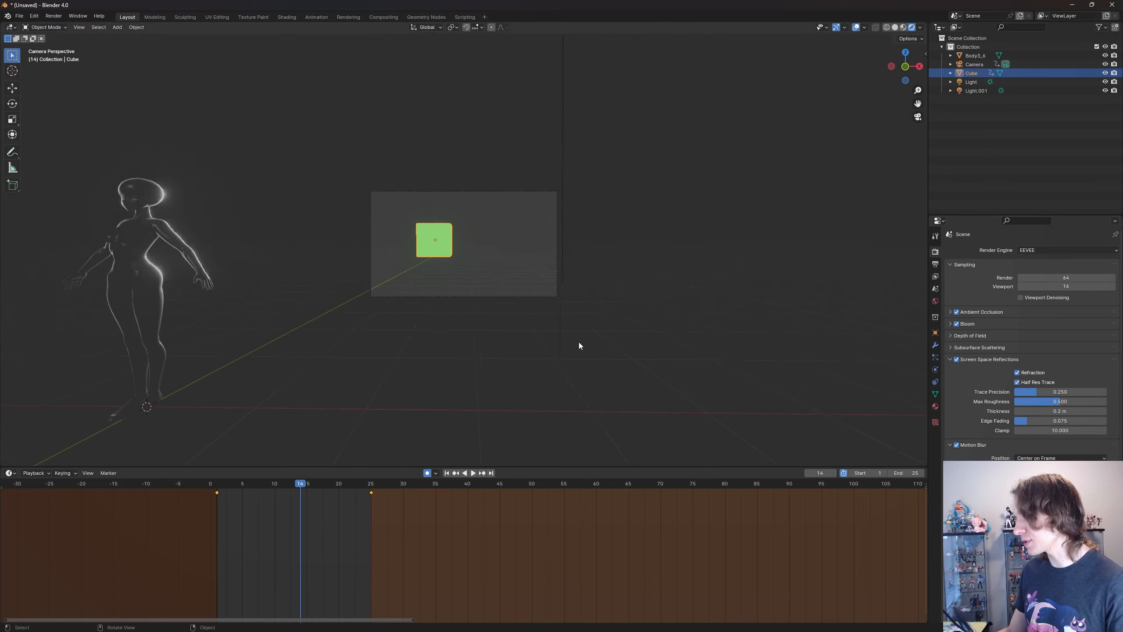
middle_click_drag(579, 343, 577, 346)
scroll(576, 348, "down", 4)
scroll(1031, 354, "down", 1)
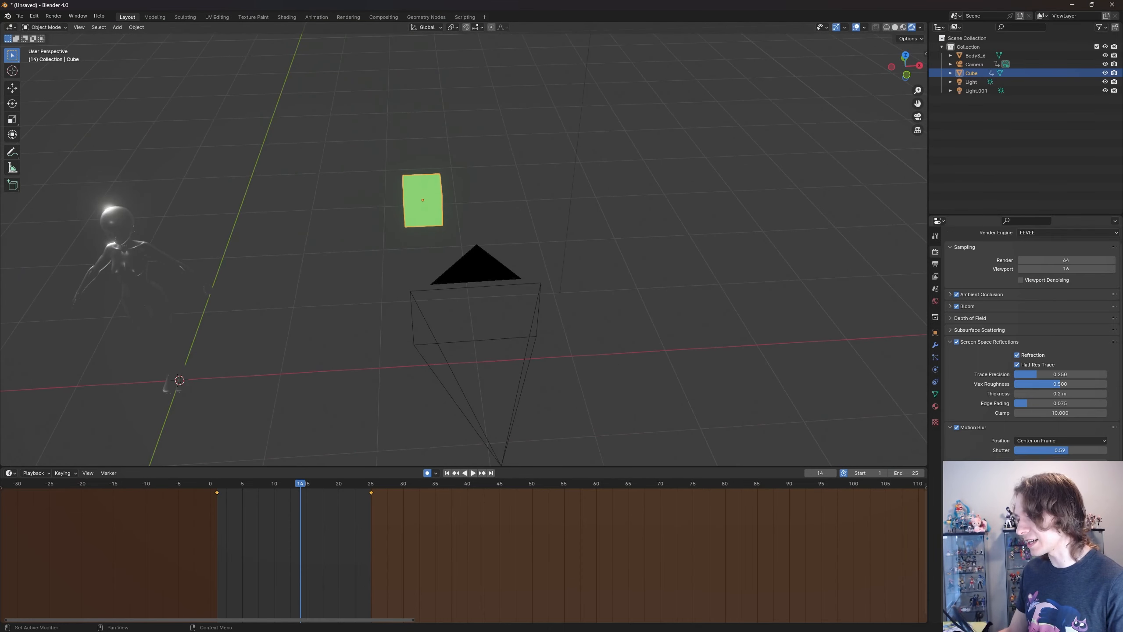
scroll(1032, 354, "down", 5)
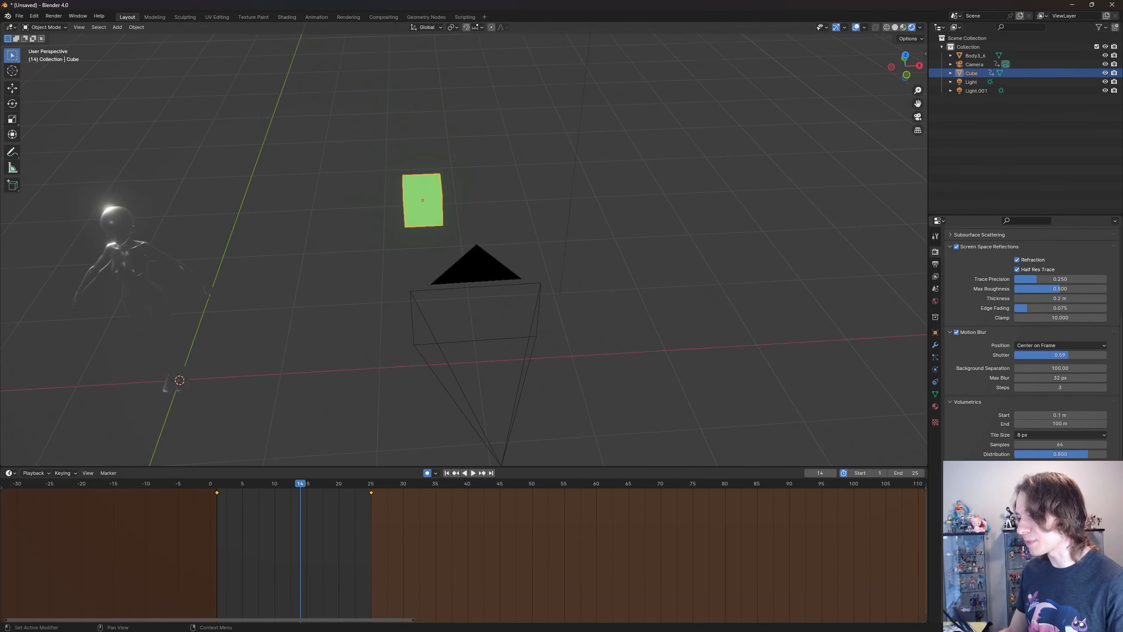
mouse_move(597, 252)
middle_mouse_down()
mouse_move(627, 255)
mouse_move(606, 251)
middle_mouse_up()
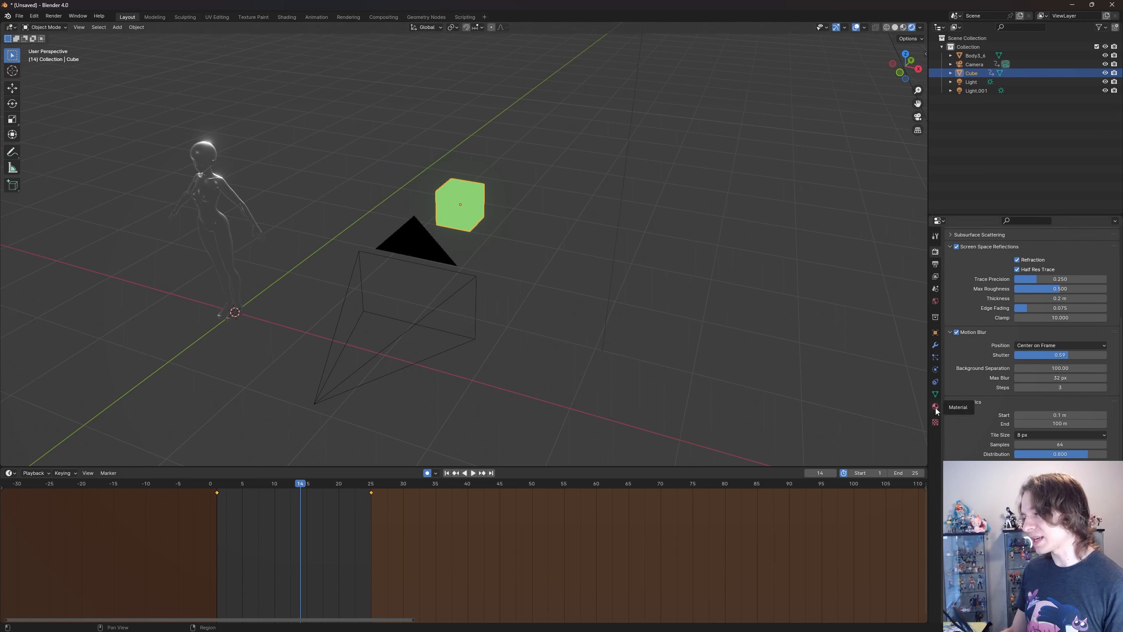
- Deselect the cube, look over the Volumetrics render settings and collapse that section
left_click(683, 330)
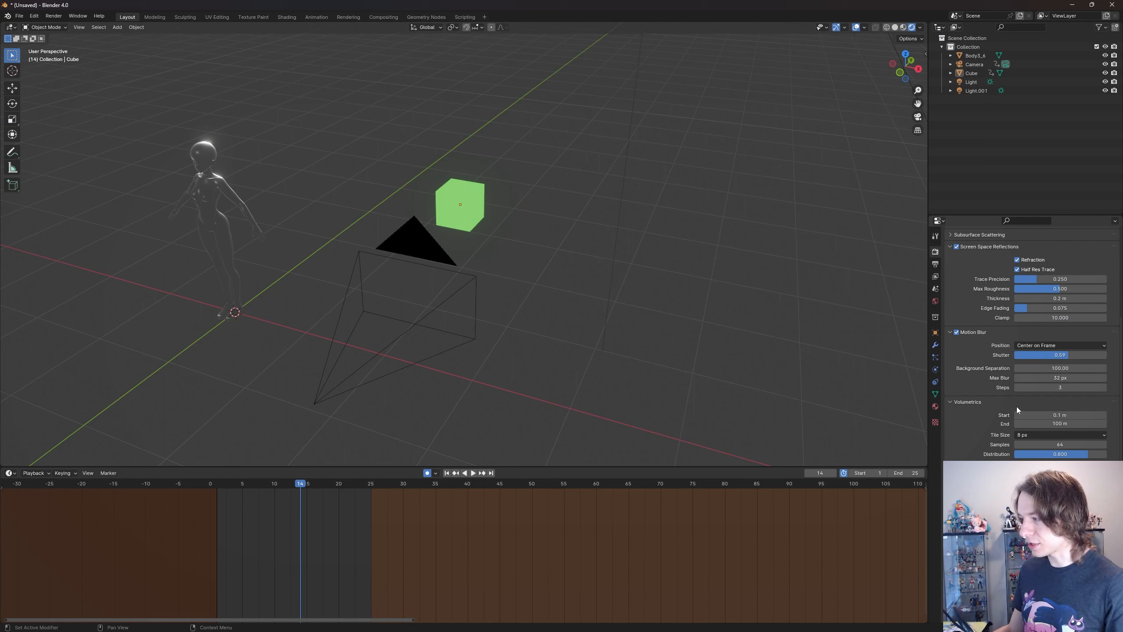
left_click(1025, 434)
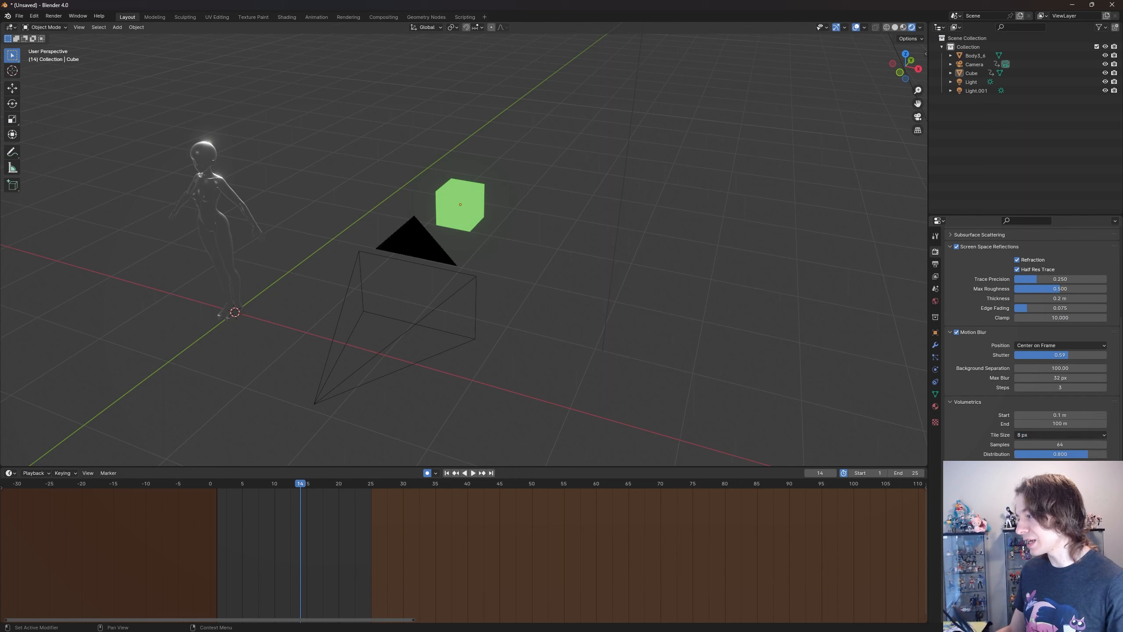
scroll(1032, 366, "up", 6)
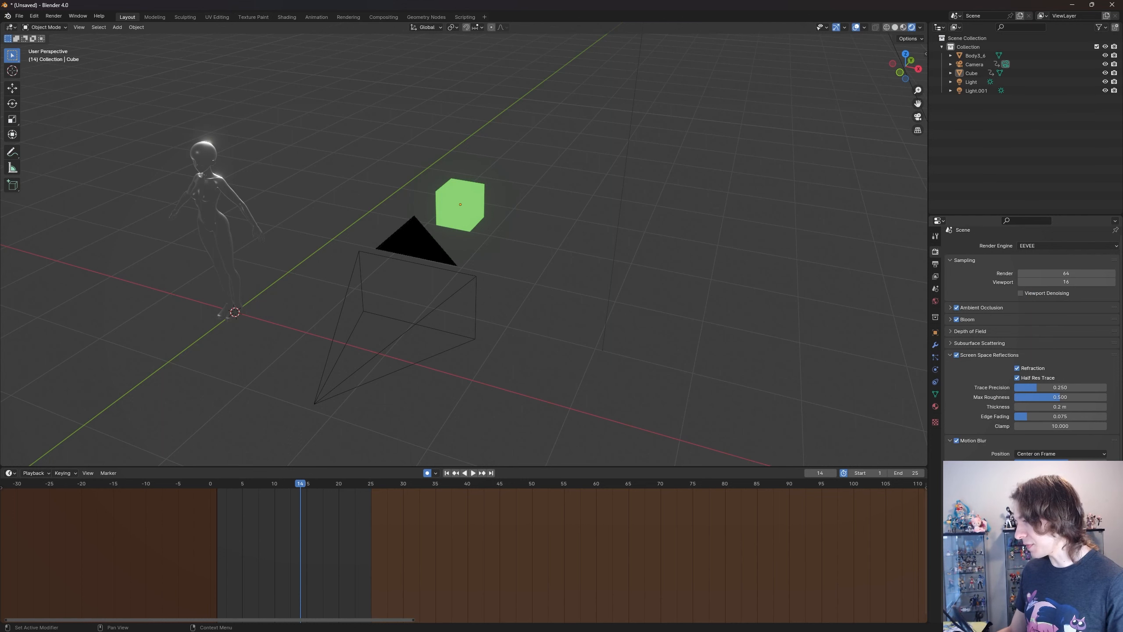
scroll(1032, 366, "down", 3)
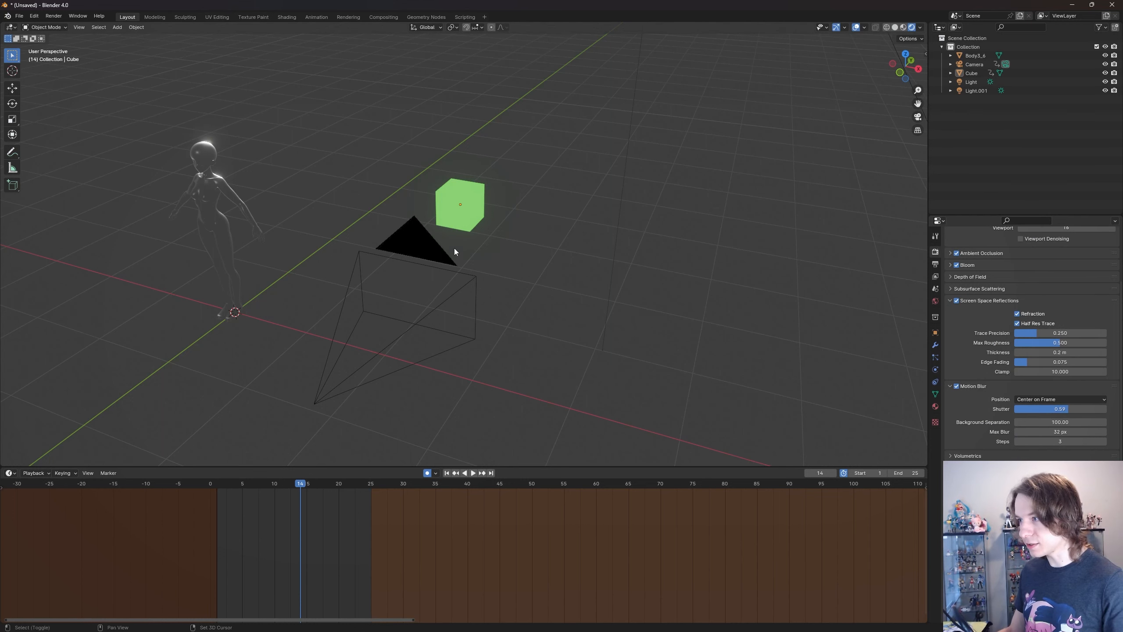
- Select the body figure, frame it in the view and set its material's surface shader to Principled BSDF
middle_click_drag(454, 247, 558, 239)
scroll(376, 222, "up", 3)
left_click(324, 236)
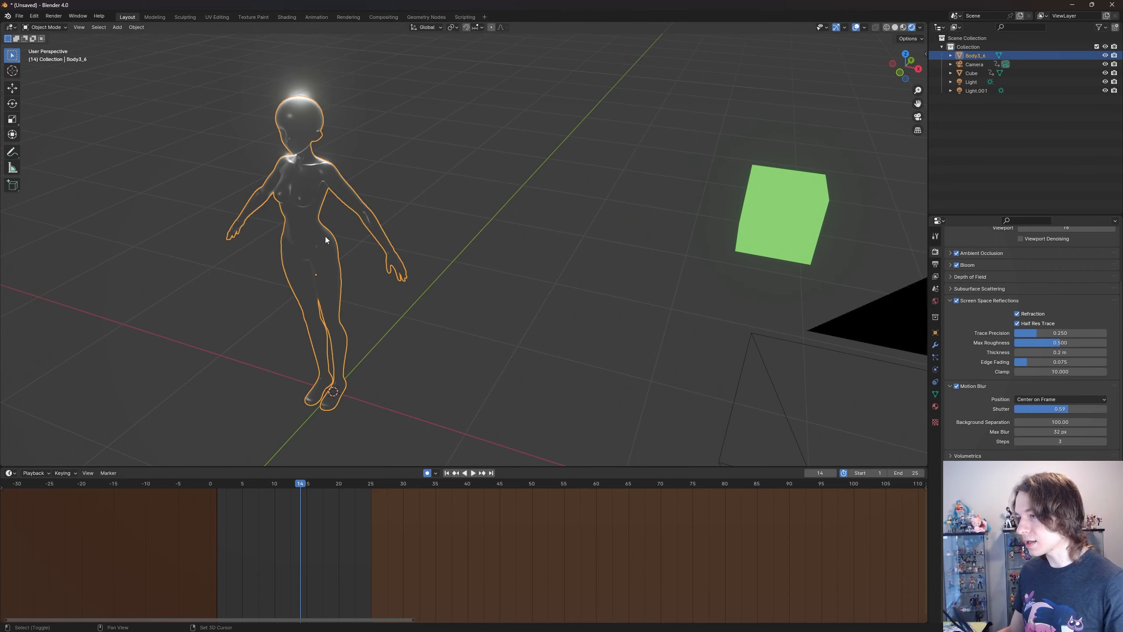
key("KP_Decimal")
left_click(936, 407)
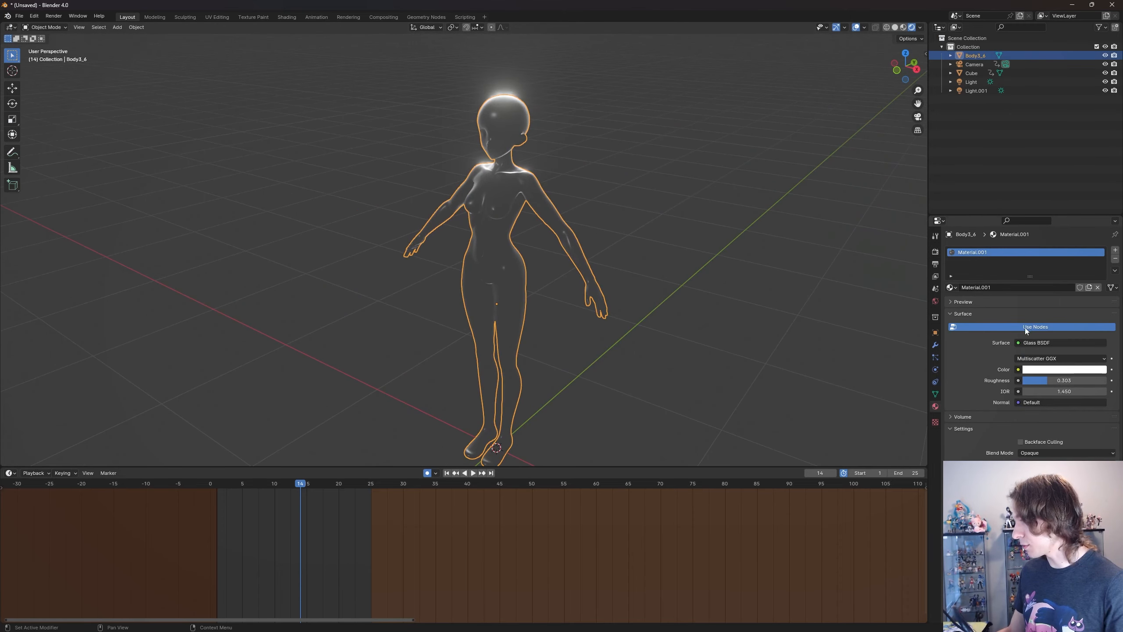
left_click(1040, 342)
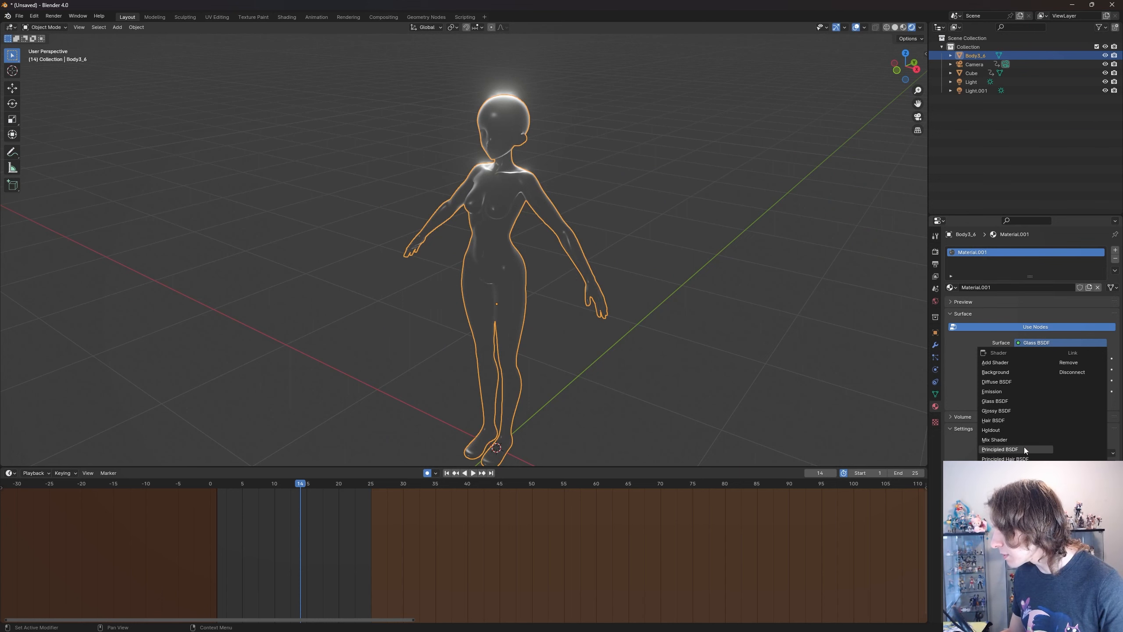
left_click(1000, 449)
scroll(683, 280, "up", 6)
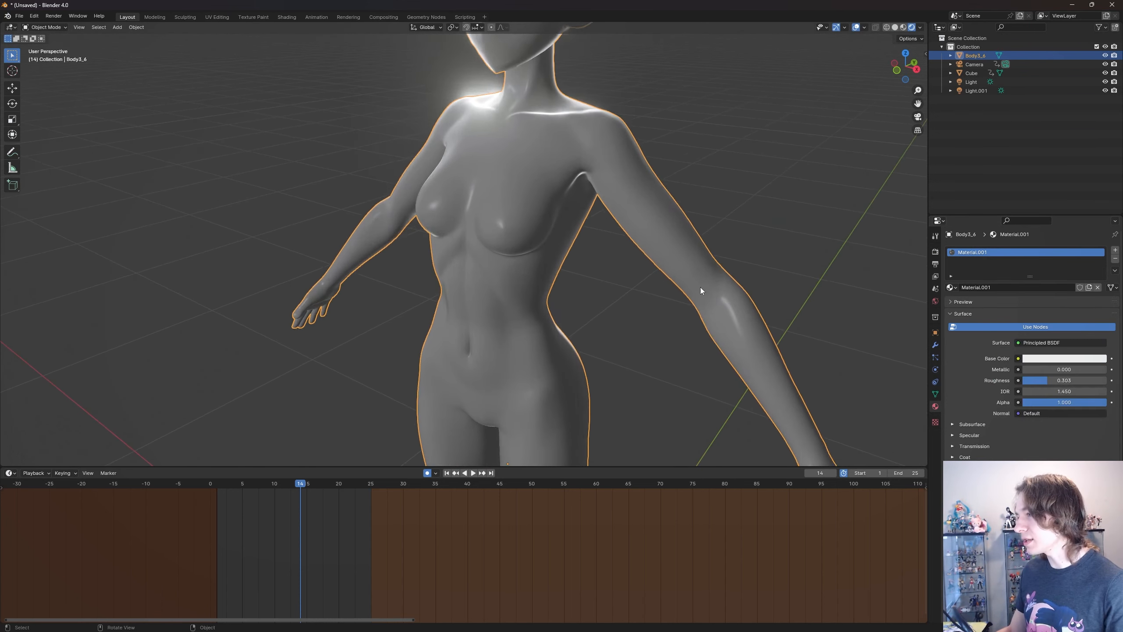
- Return to the render settings and fly around the body figure's torso to examine its shading up close
left_click(936, 256)
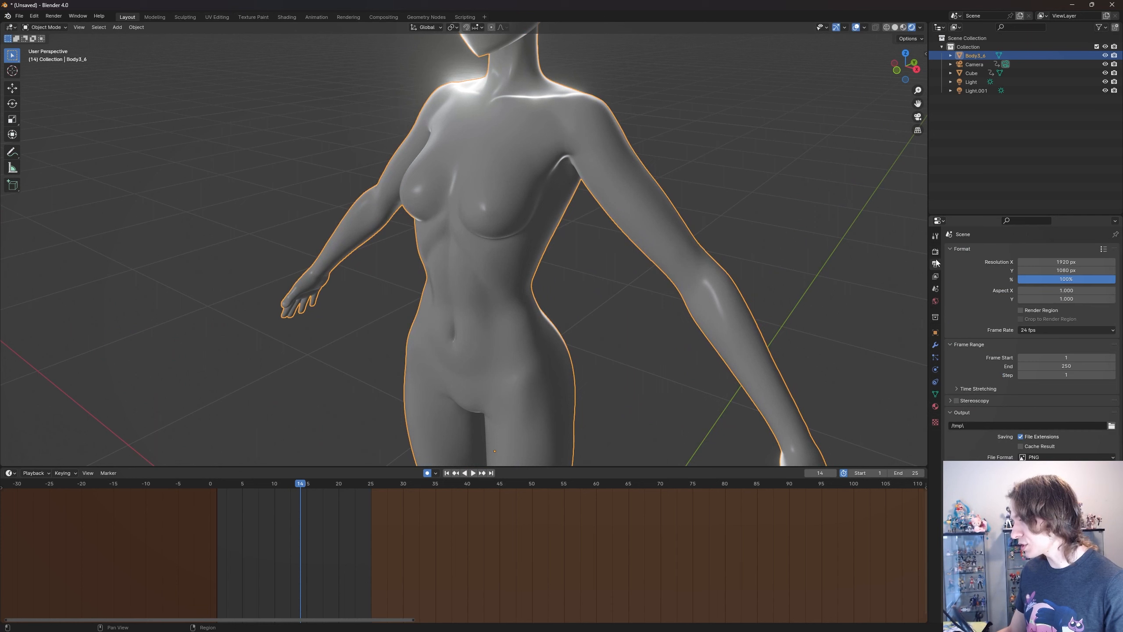
scroll(1031, 345, "down", 3)
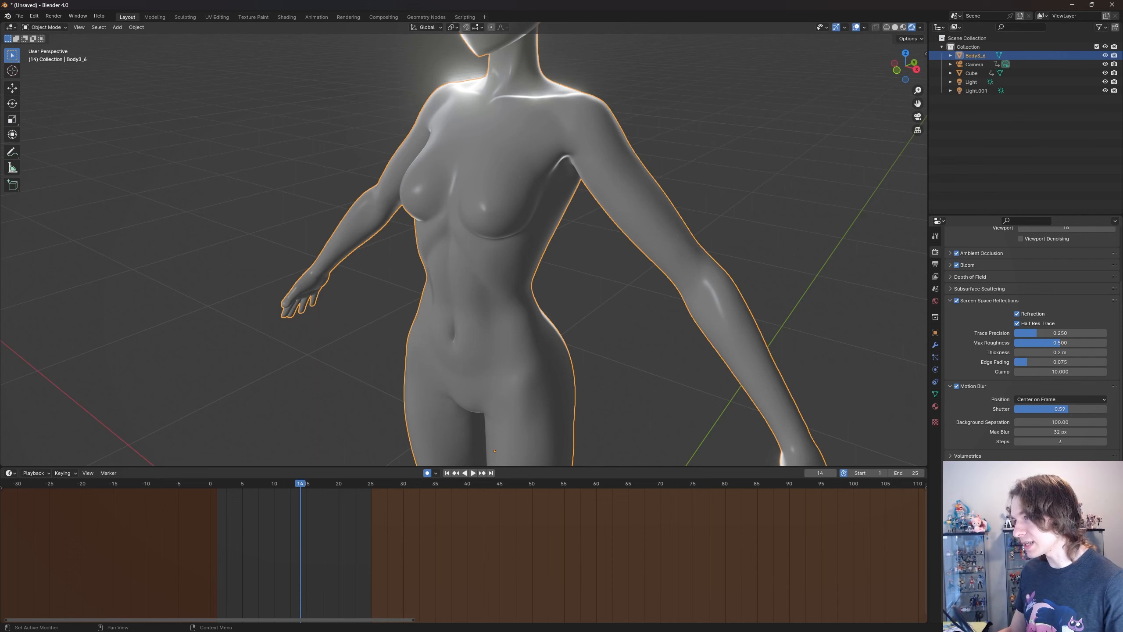
key("shift+grave")
key("w")
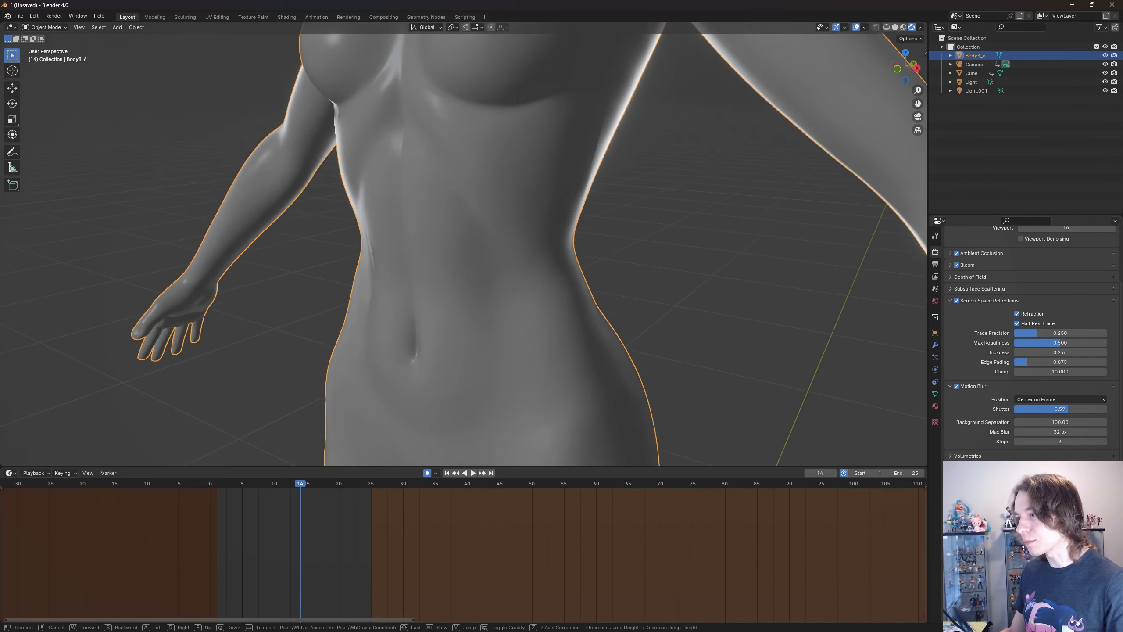
key("s")
key("e")
key("w")
key("q")
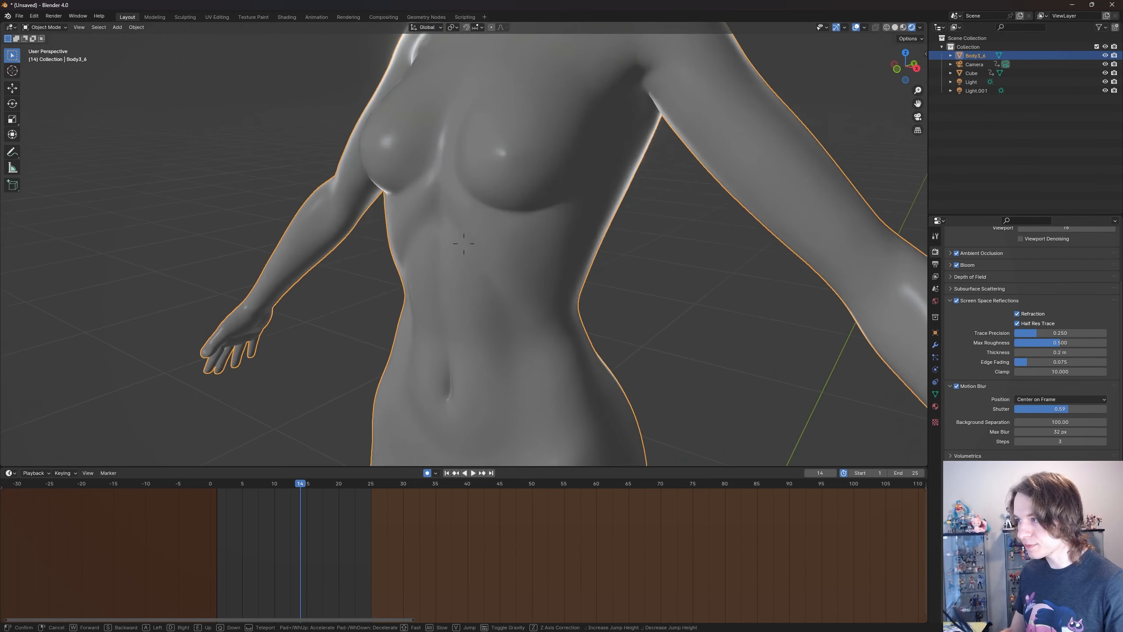
key("s")
key("e")
left_click(650, 242)
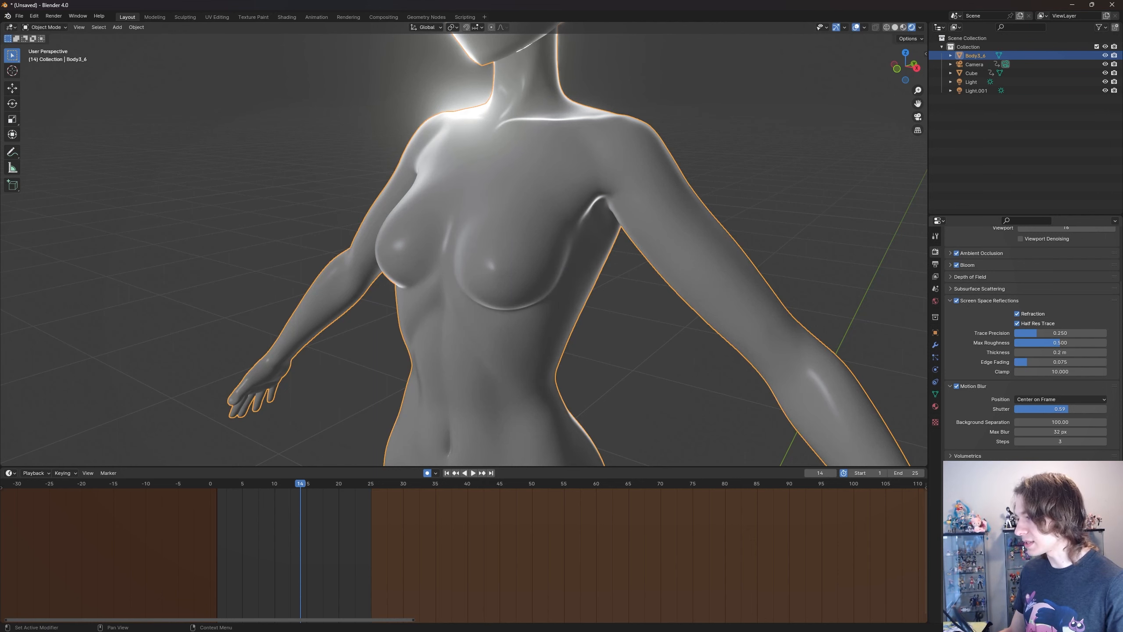
- View the body figure from the front and at an angle to examine how light and shadow fall on it
scroll(698, 348, "down", 1)
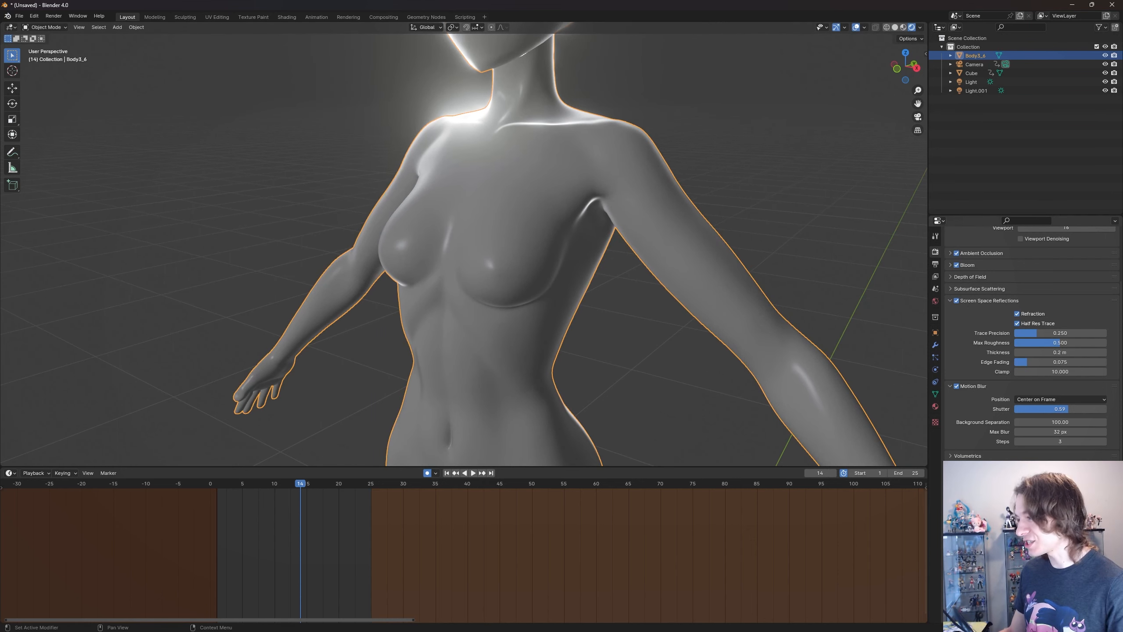
scroll(588, 297, "down", 3)
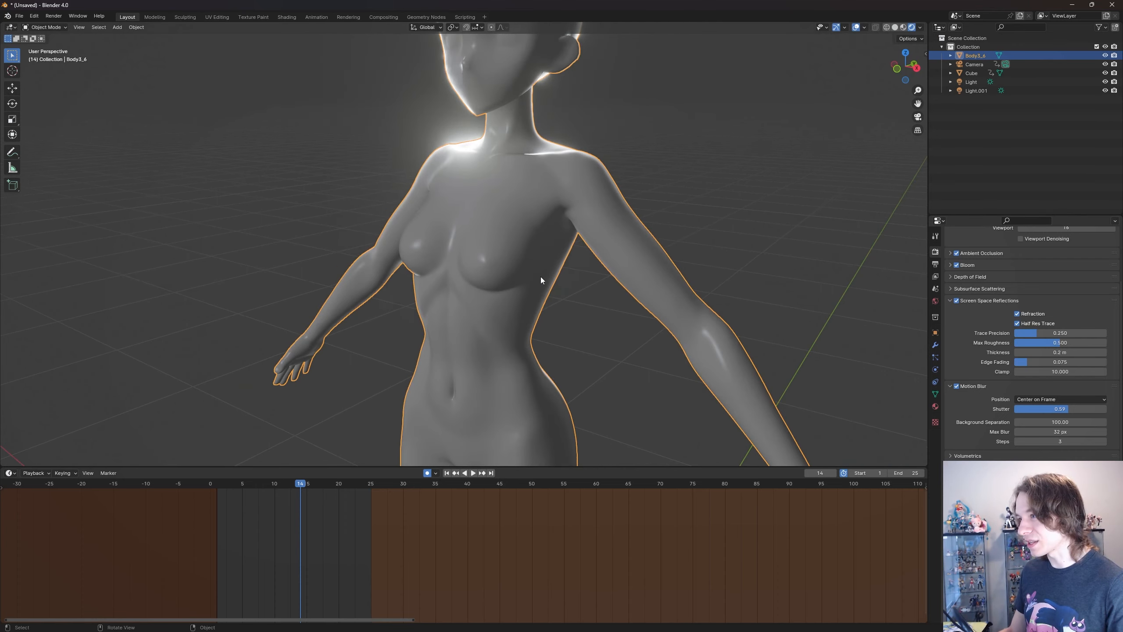
scroll(537, 276, "up", 3)
mouse_move(575, 276)
middle_mouse_down("shift")
mouse_move(601, 273)
mouse_move(549, 266)
mouse_move(575, 267)
middle_mouse_up("shift")
middle_click_drag(542, 267, 528, 268, "shift")
key("shift+grave")
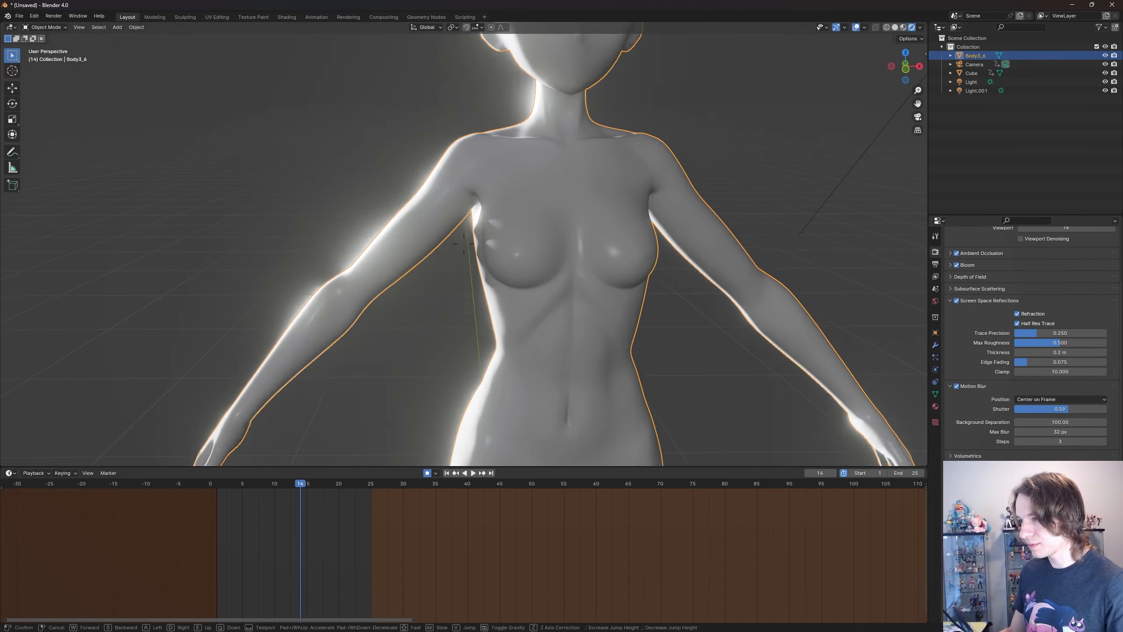
left_click(530, 267)
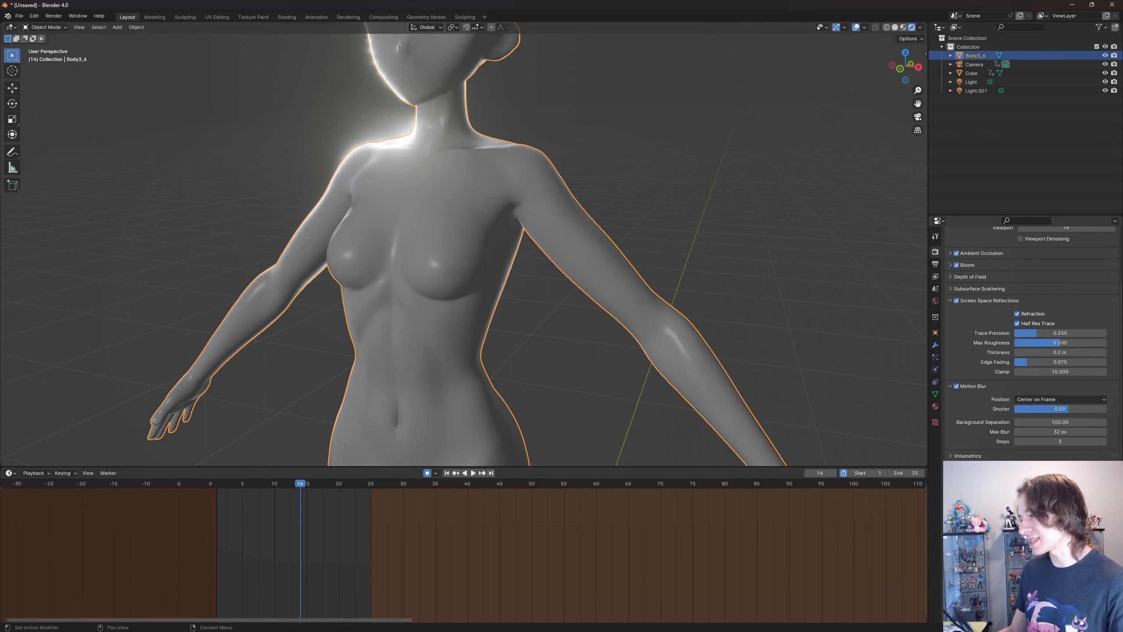
scroll(558, 233, "down", 2)
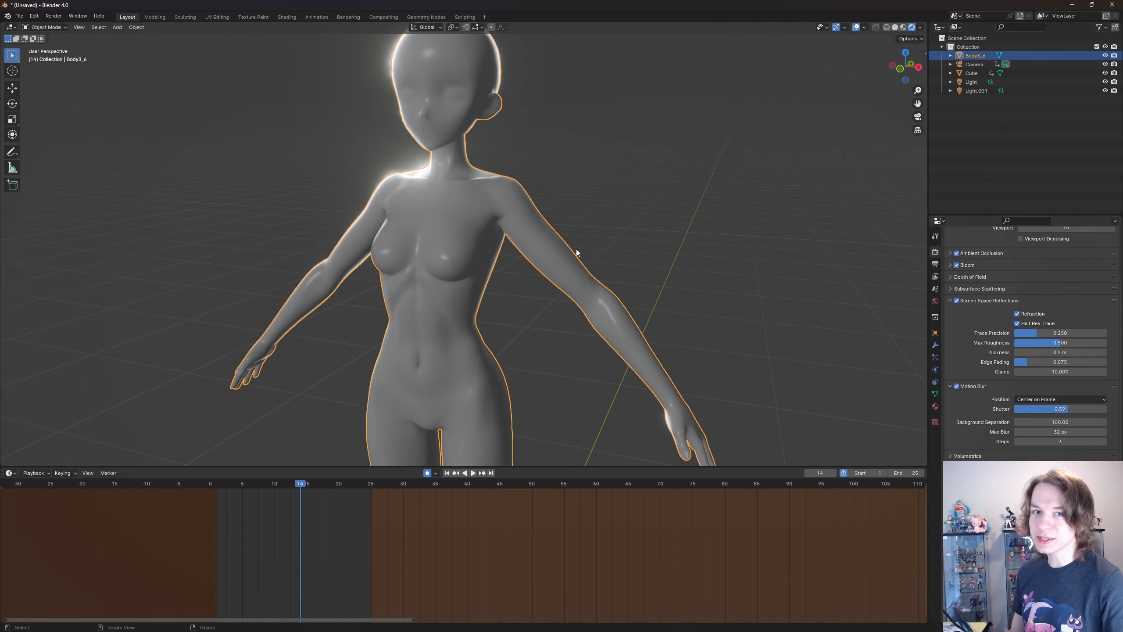
mouse_move(607, 265)
middle_mouse_down("shift")
mouse_move(643, 283)
mouse_move(607, 268)
middle_mouse_up("shift")
scroll(597, 265, "up", 1)
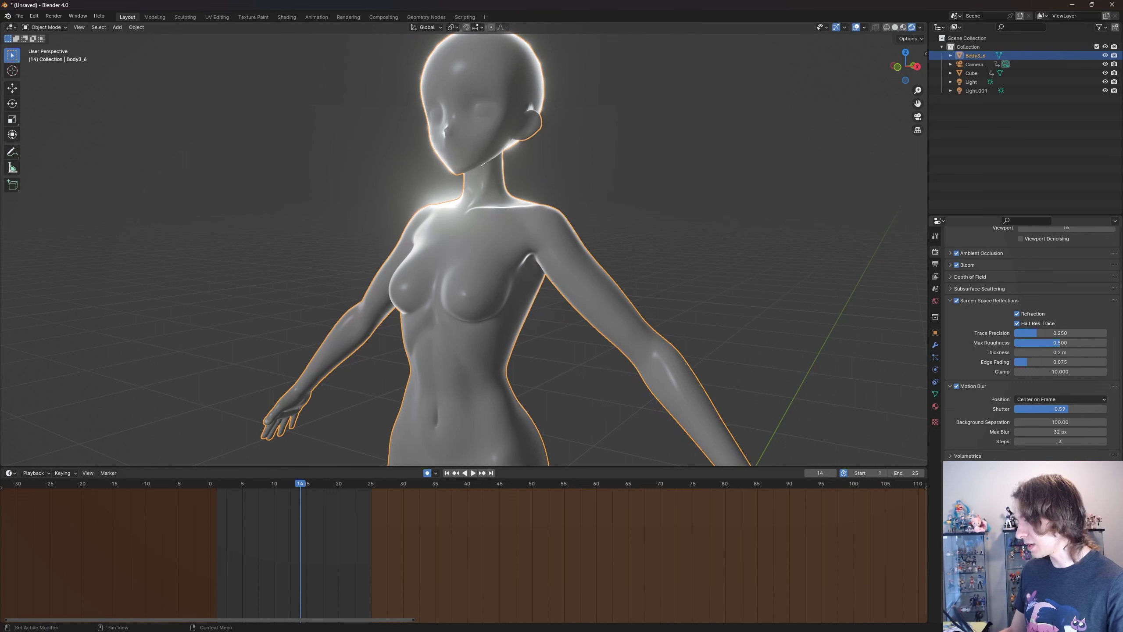
- Review the Shadows and Indirect Lighting settings, deselect the body figure and look up the Light Probe among the objects that can be added
scroll(940, 521, "down", 7)
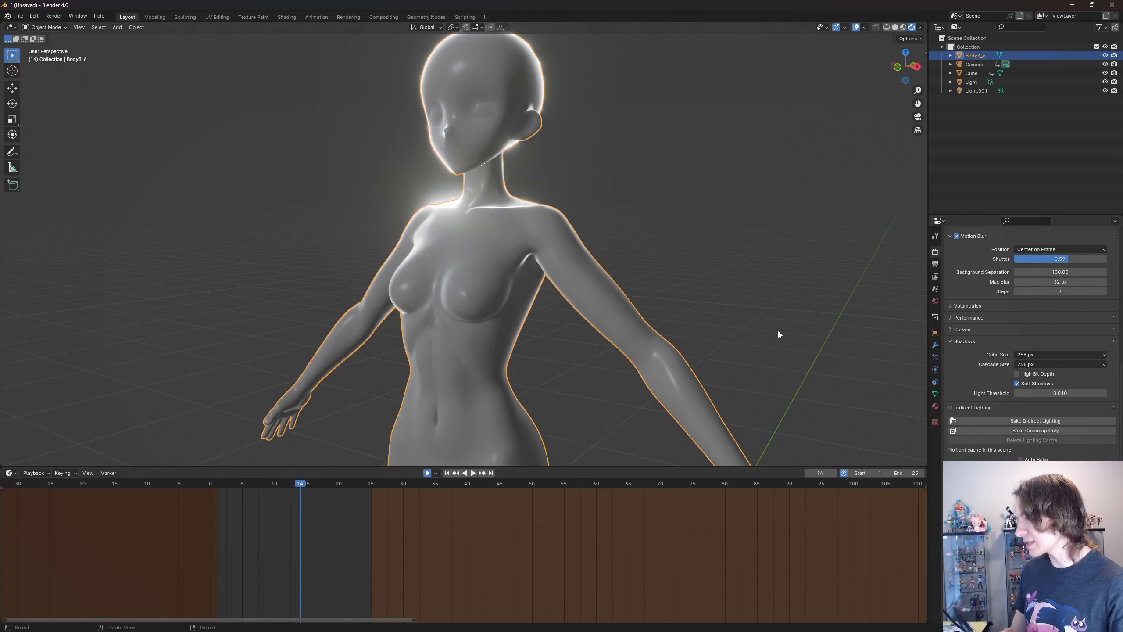
scroll(680, 383, "down", 8)
middle_click_drag(615, 357, 614, 363)
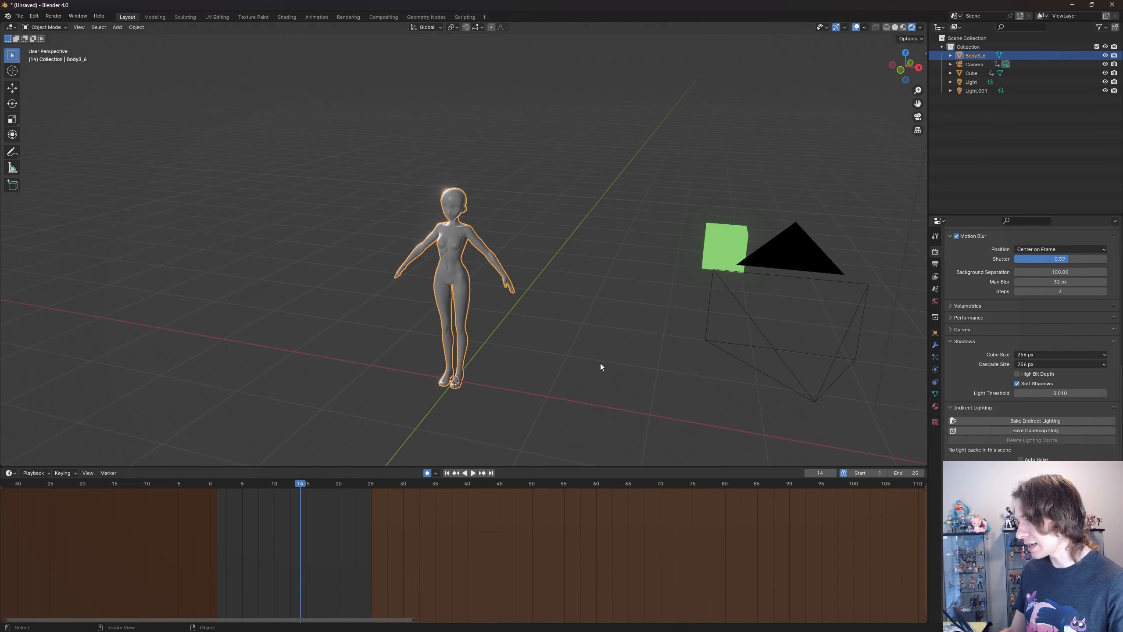
left_click(601, 366)
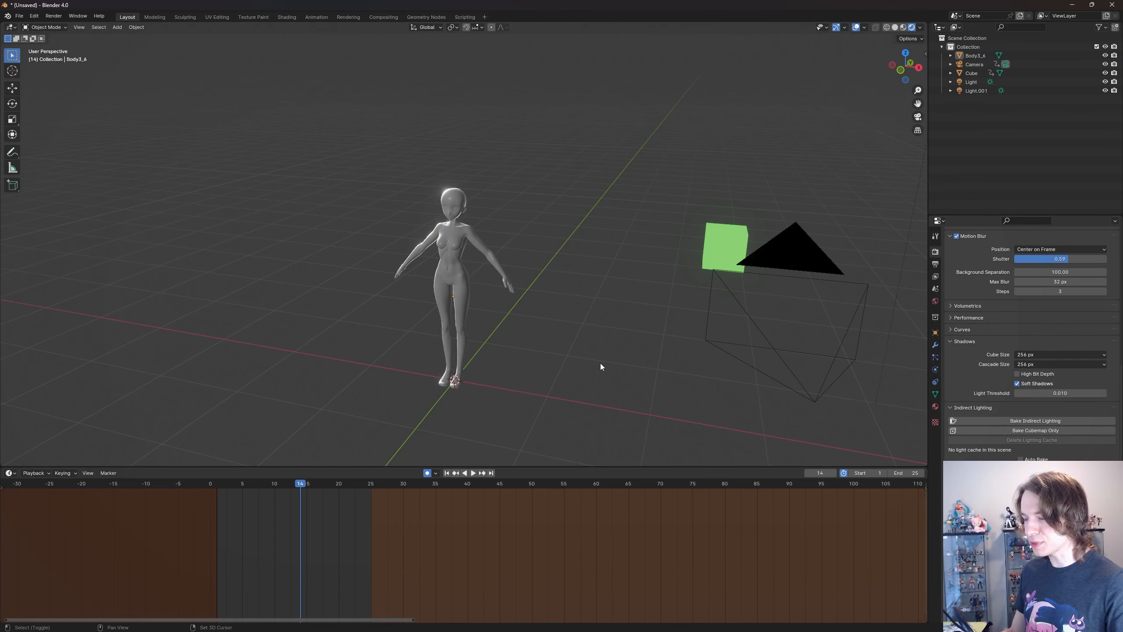
key("shift+a")
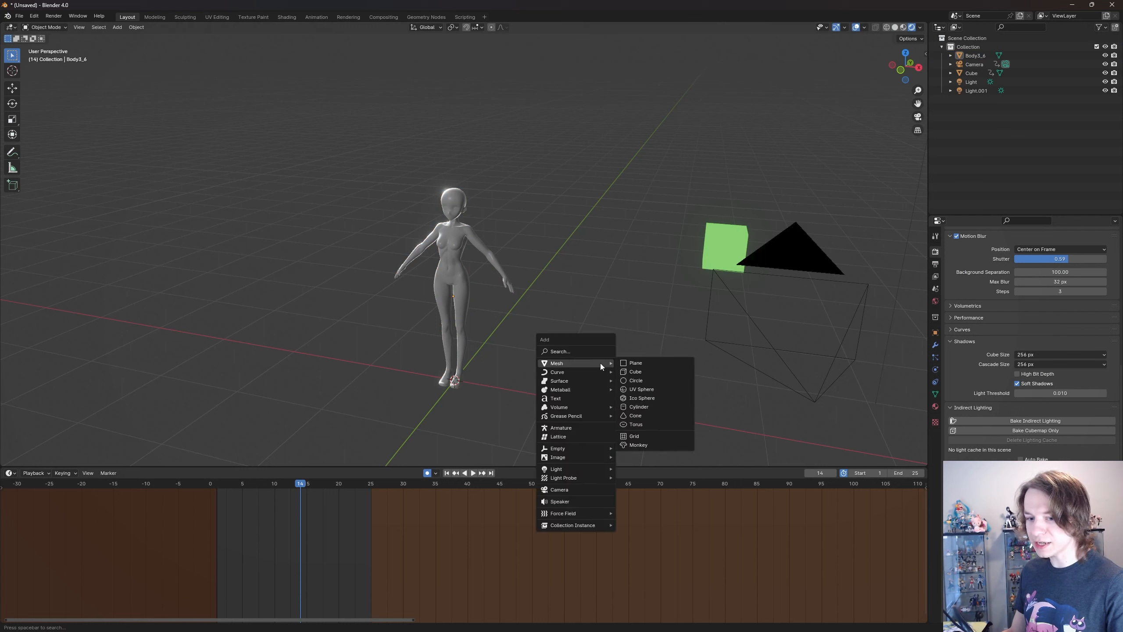
key("shift+a")
mouse_move(597, 352)
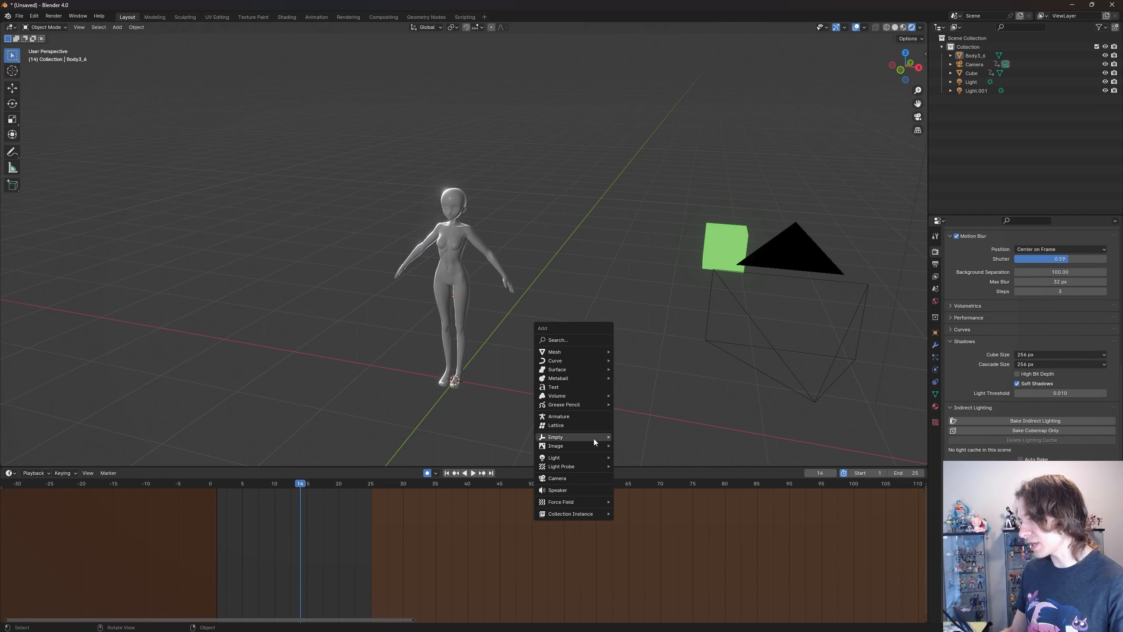
mouse_move(592, 467)
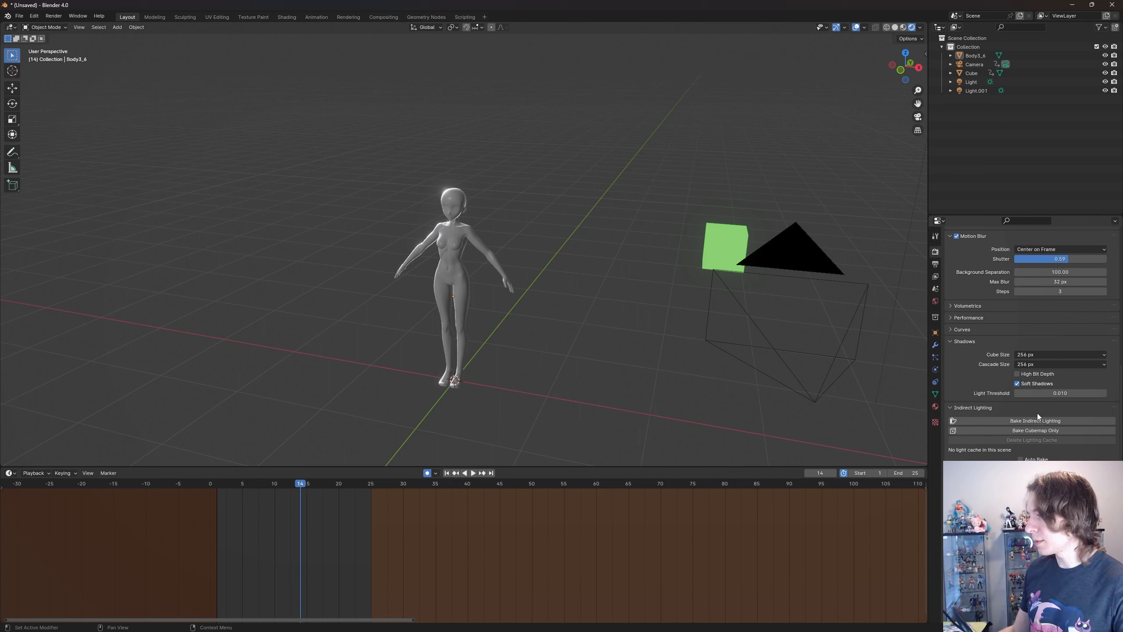
- Make the world background transparent in the render settings and examine the body figure against it
scroll(1023, 411, "up", 8)
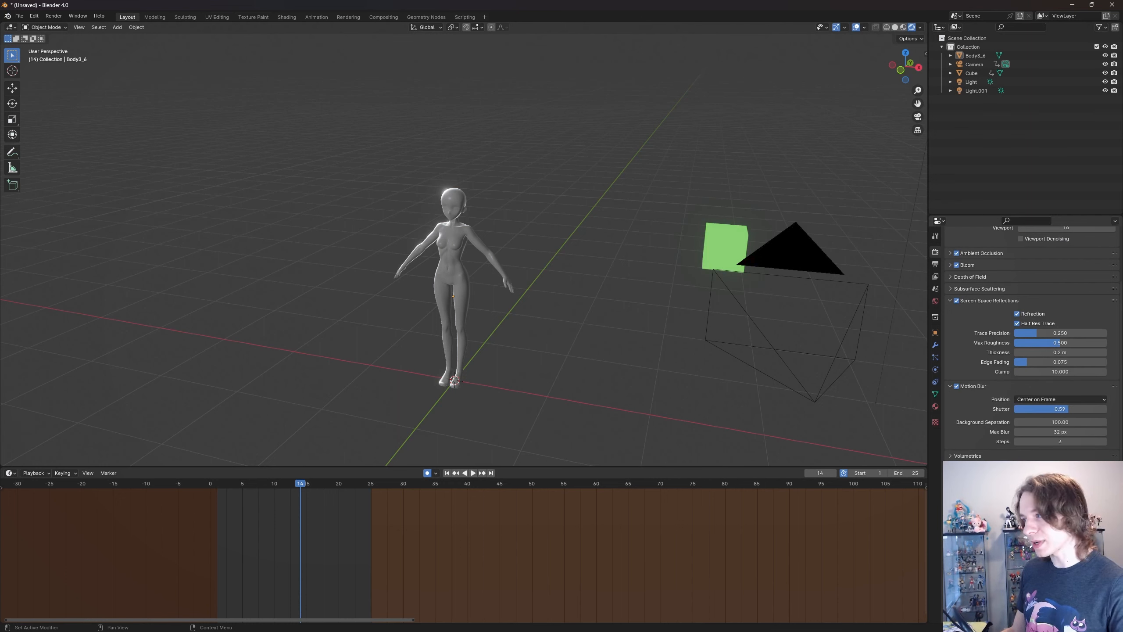
scroll(1023, 411, "down", 2)
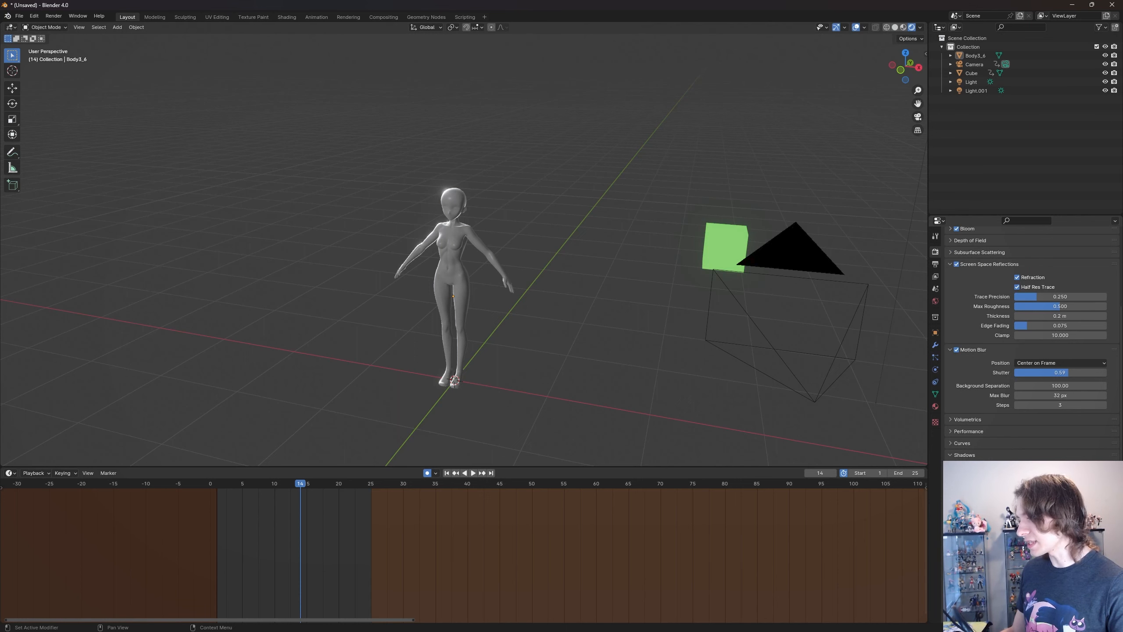
left_click(1017, 556)
left_click(1018, 557)
left_click(1017, 557)
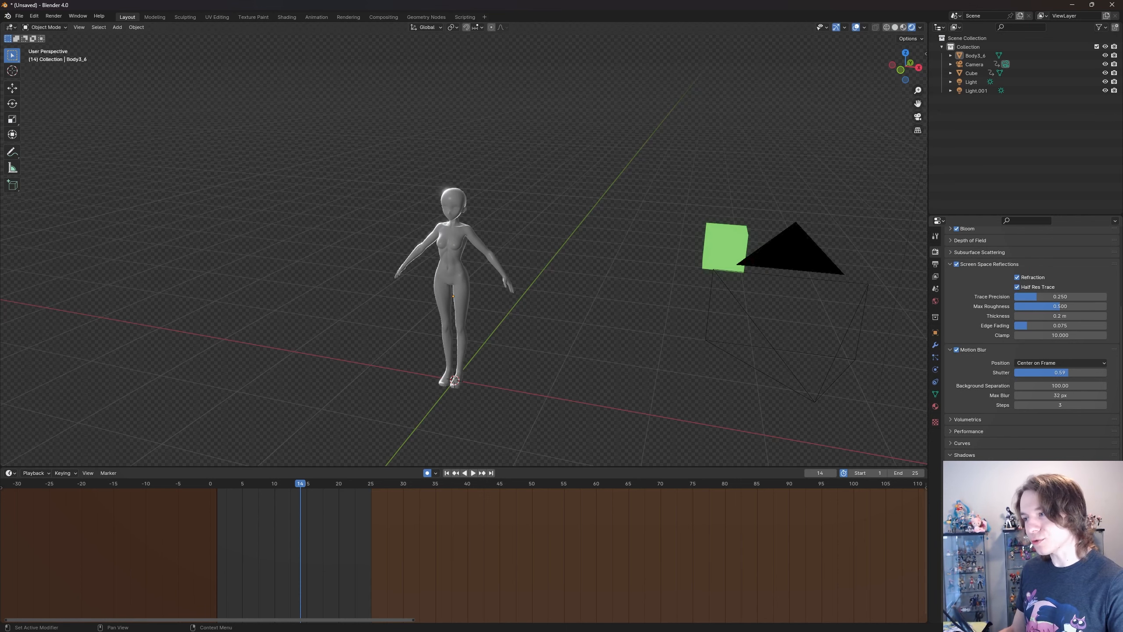
left_click(1017, 557)
left_click(1017, 557)
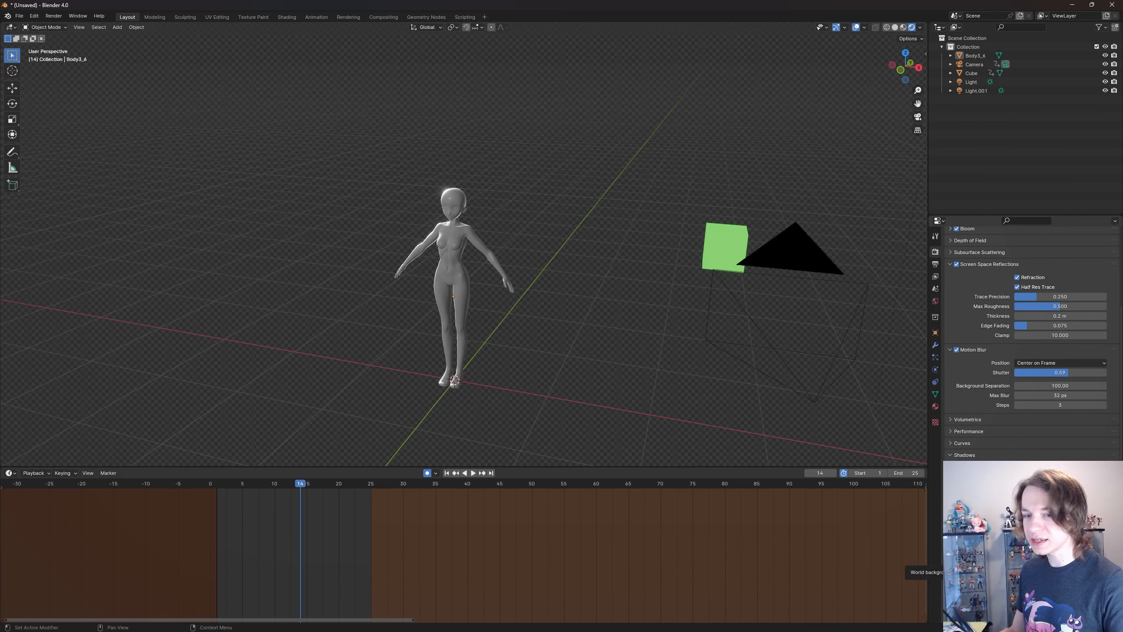
left_click(1017, 556)
left_click(1017, 556)
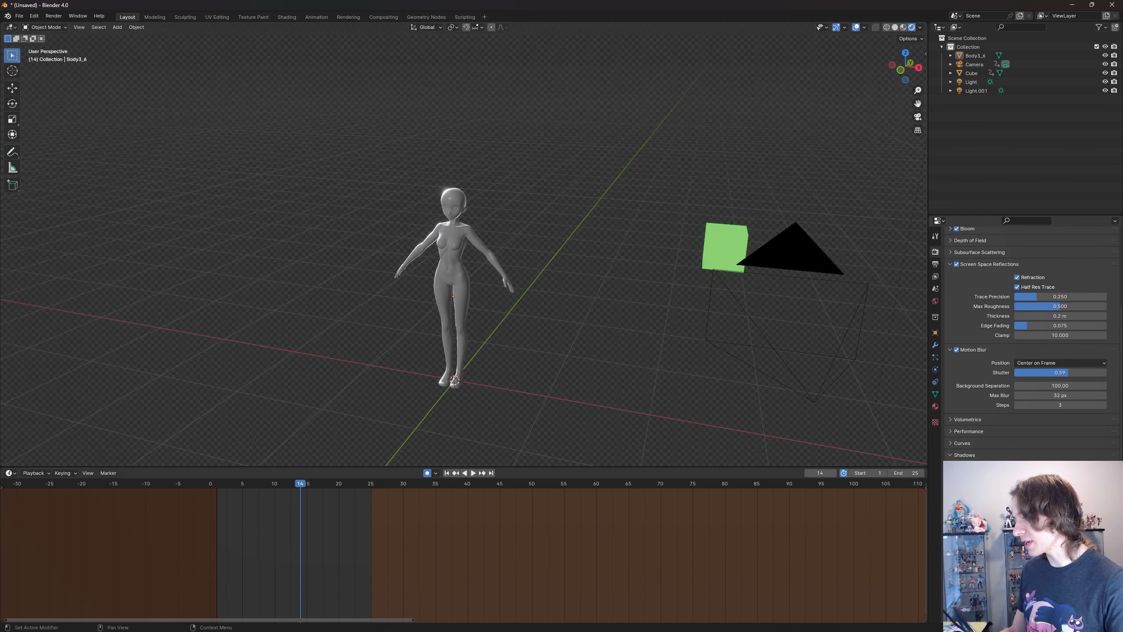
scroll(568, 254, "up", 5)
key("shift+grave")
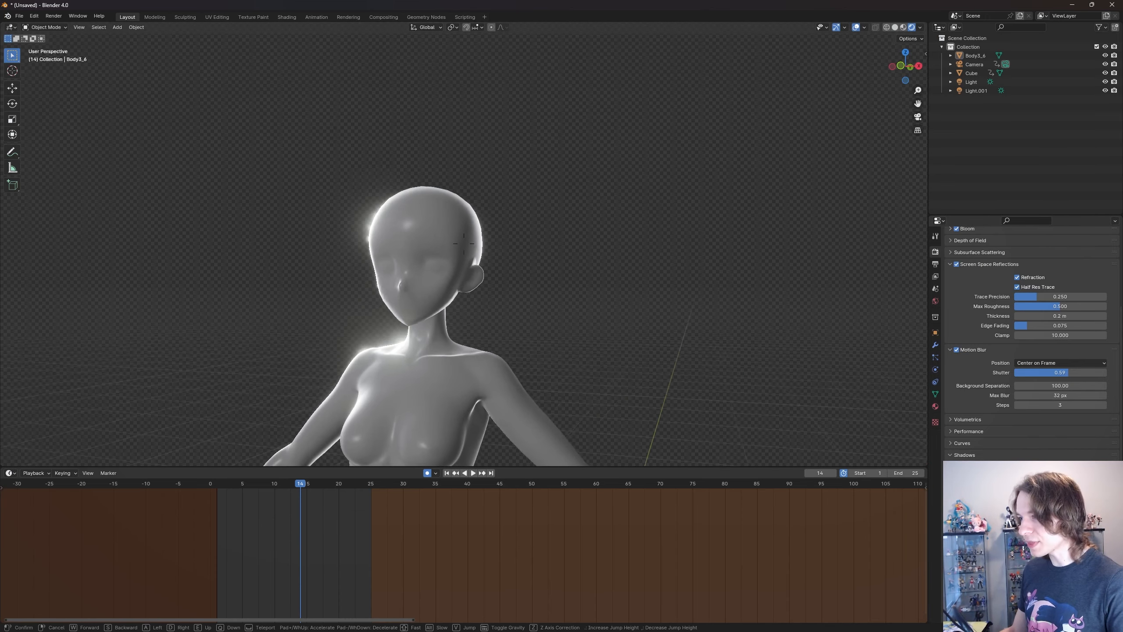
key("s")
left_click(572, 260)
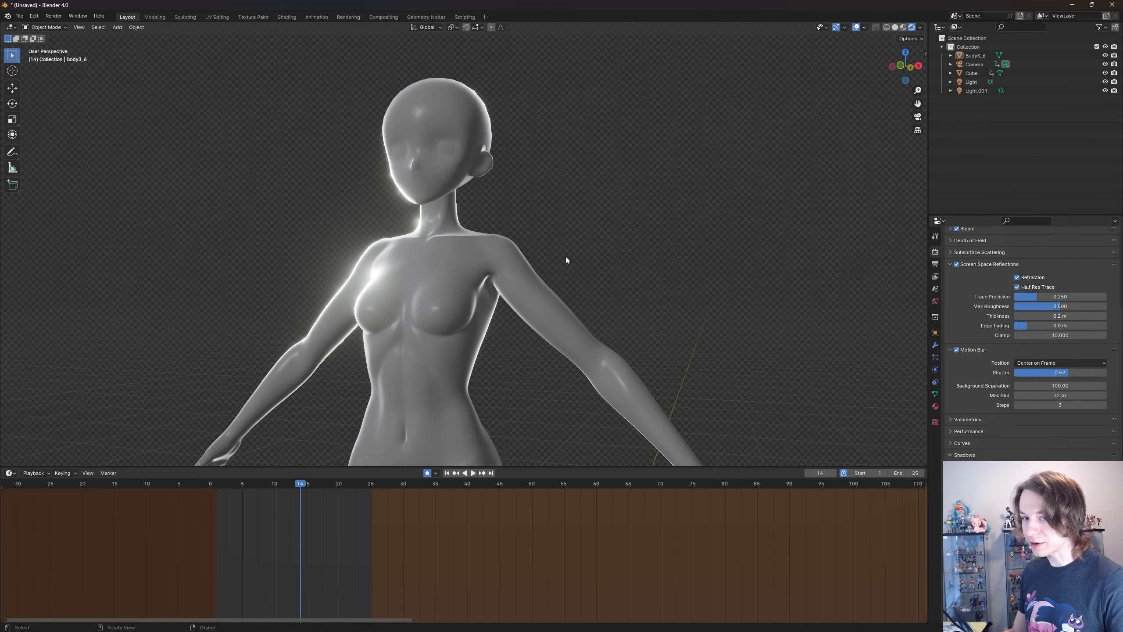
- Render frame 14 from the camera with the transparent background and inspect the cube's blurred edge up close
key("KP_0")
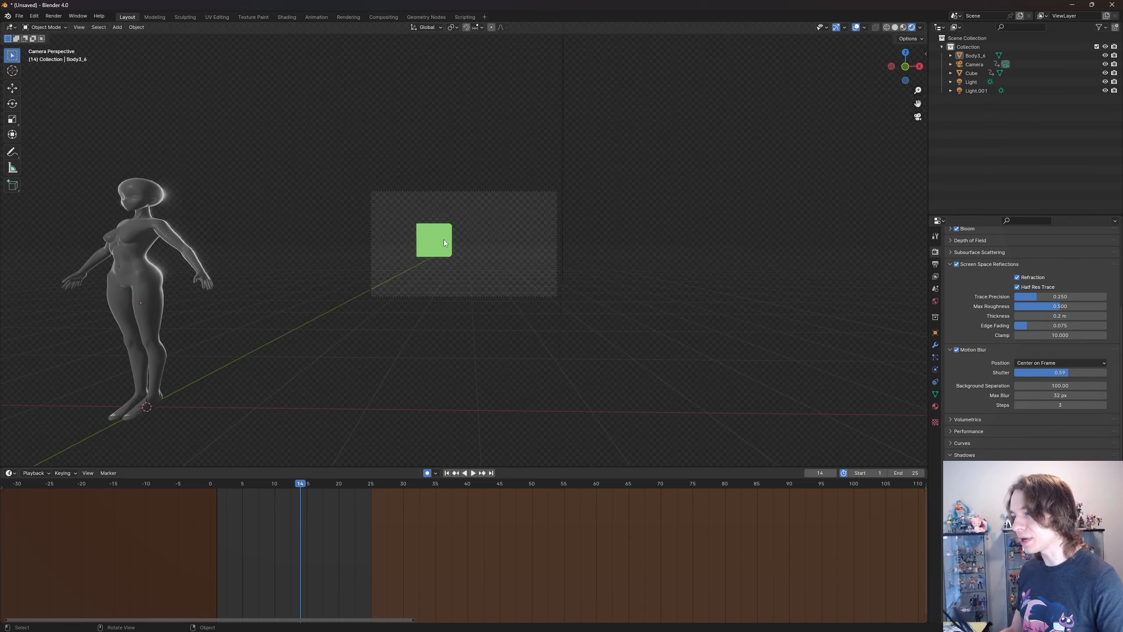
key("Home")
left_click(54, 16)
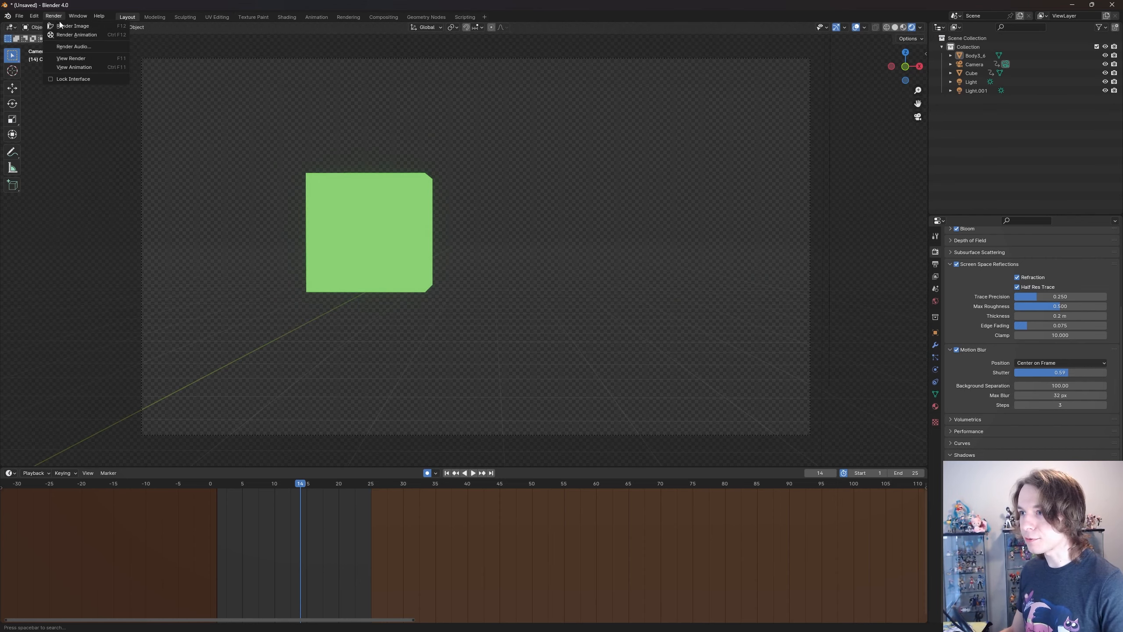
left_click(67, 28)
scroll(310, 217, "up", 5)
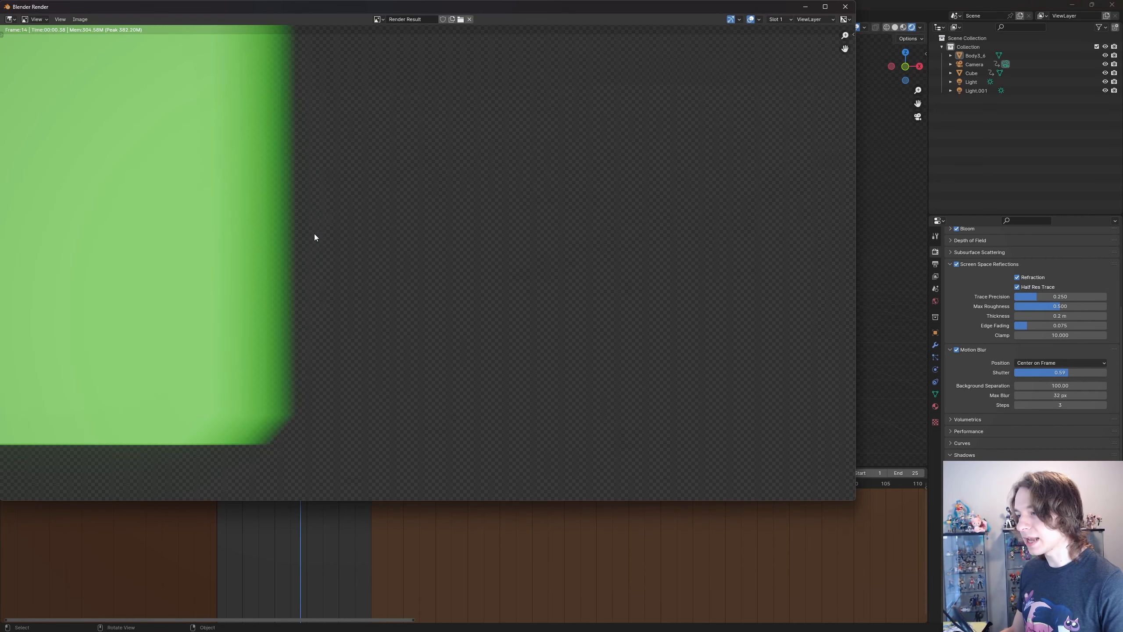
- Inspect the blurred cube in the rendered frame up close and as a whole, and close the render window
scroll(315, 236, "down", 6)
scroll(545, 234, "up", 3)
scroll(451, 239, "down", 3)
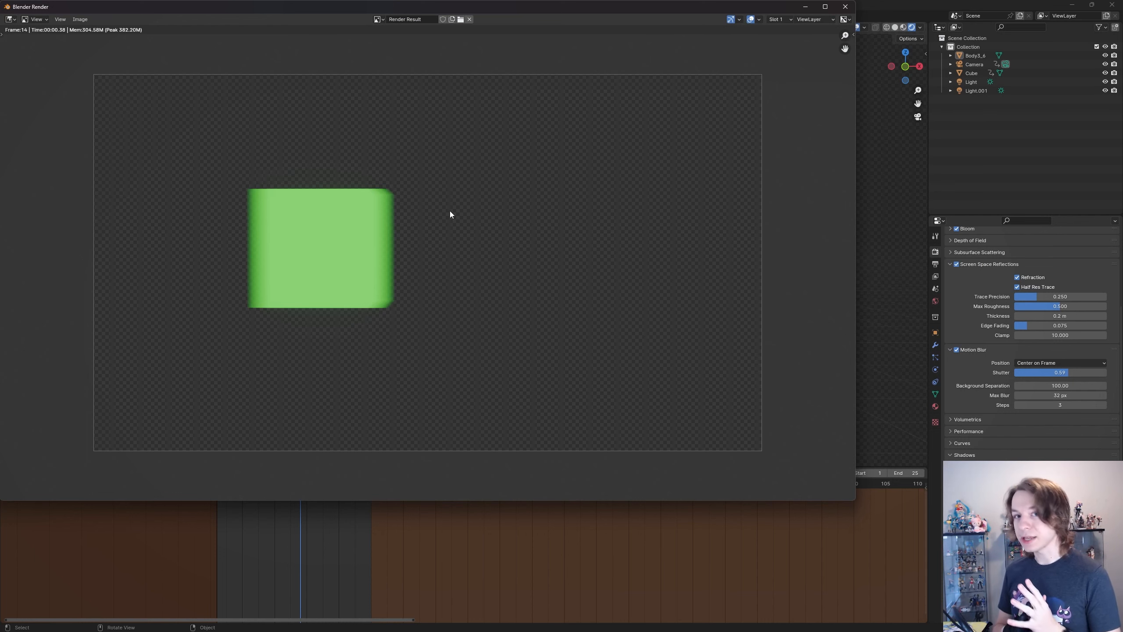
left_click(845, 6)
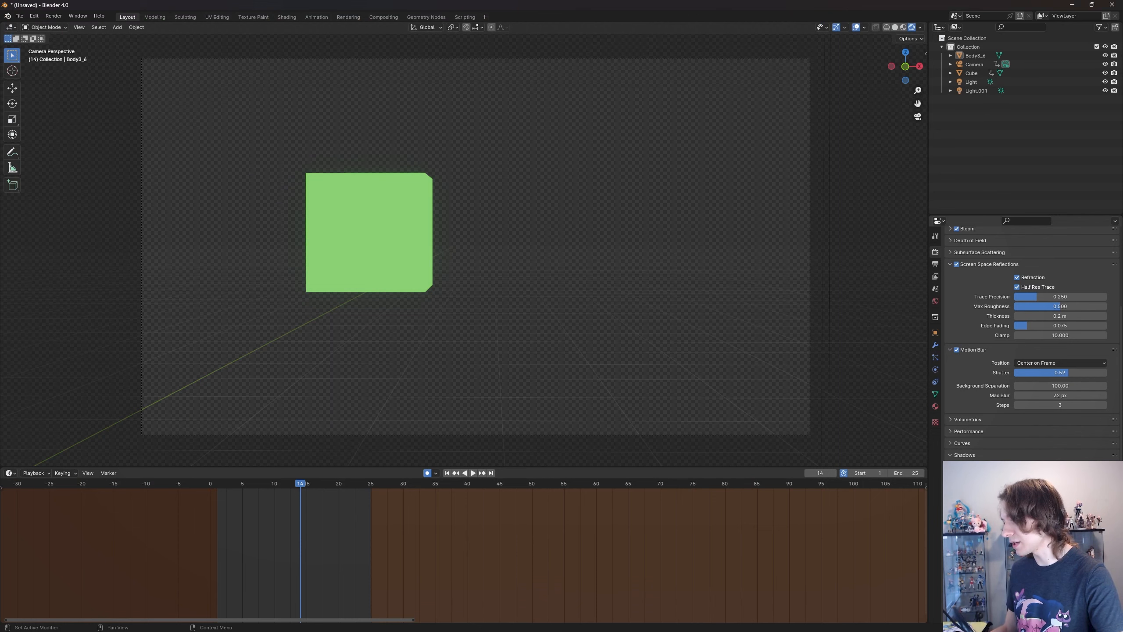
- Toggle the transparent film background repeatedly to compare it with the world background, leaving it turned off
left_click(1017, 556)
left_click(1017, 557)
left_click(1017, 556)
left_click(1017, 556)
left_click(1017, 556)
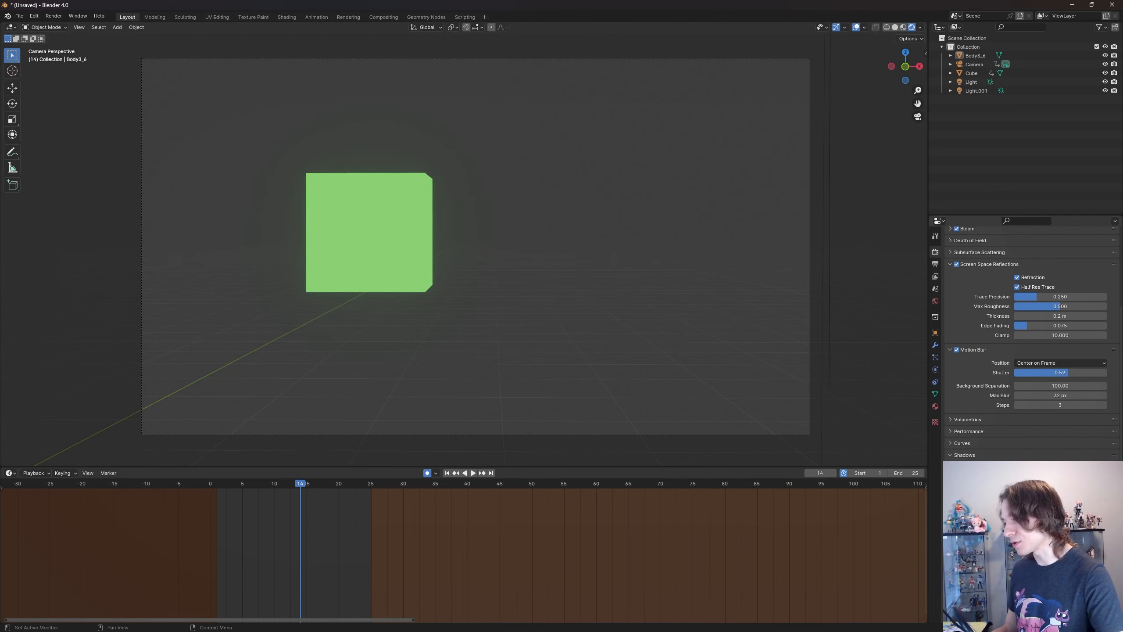
left_click(1017, 556)
left_click(1017, 556)
left_click(1018, 556)
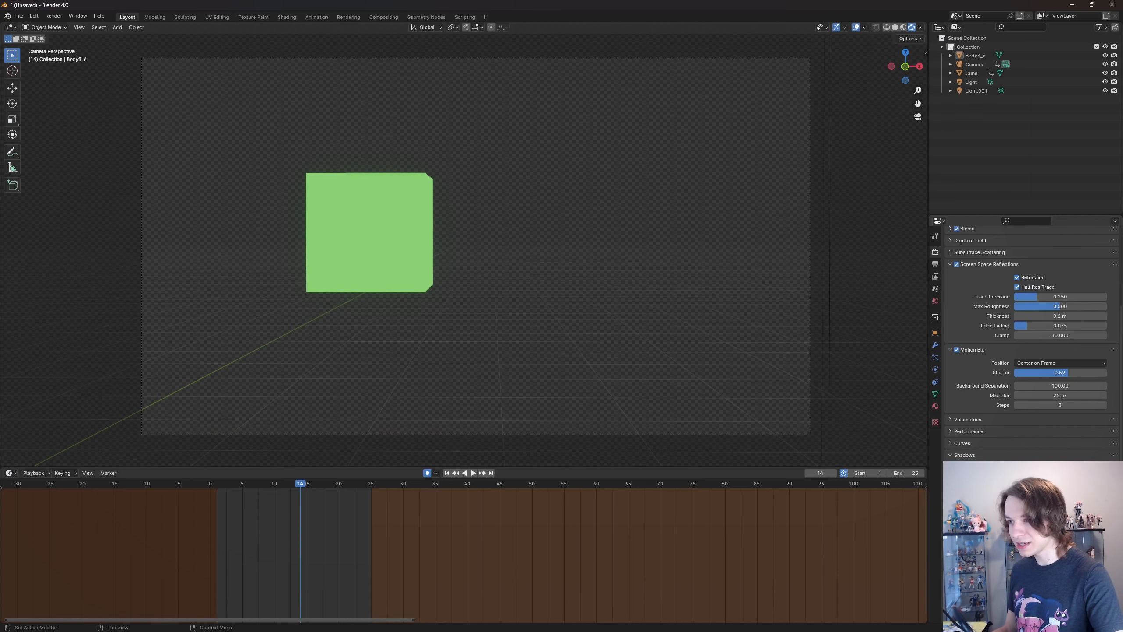
left_click(1017, 557)
left_click(1017, 557)
left_click(1017, 556)
- Review the render settings from ambient occlusion to shadows, and view the body figure outside the camera
scroll(1030, 336, "up", 2)
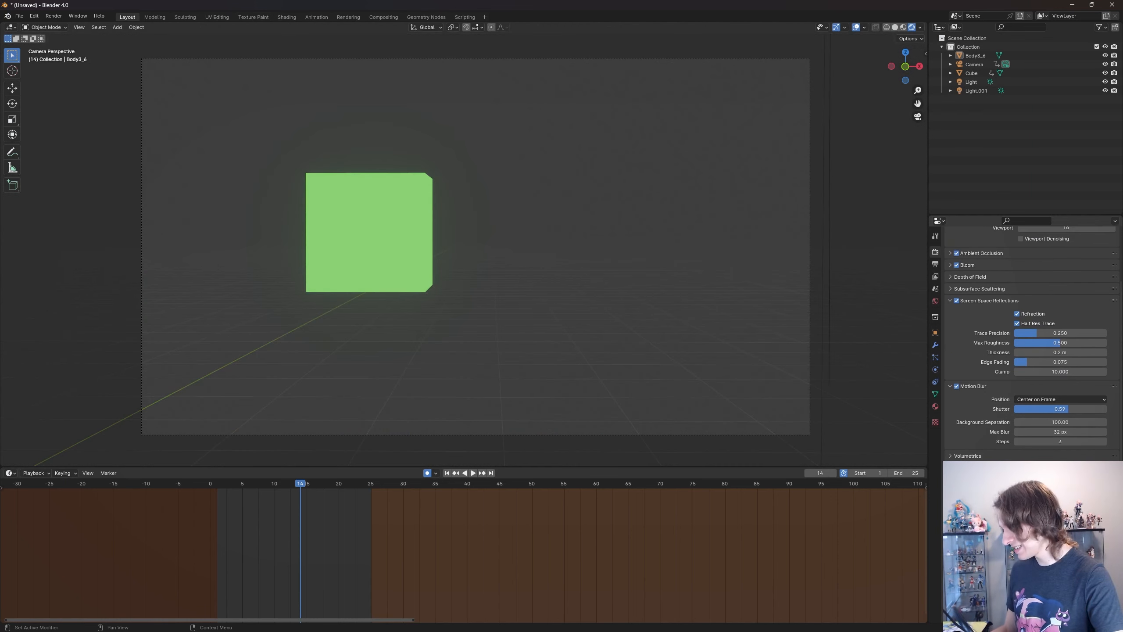
scroll(1030, 336, "down", 6)
scroll(1030, 336, "up", 5)
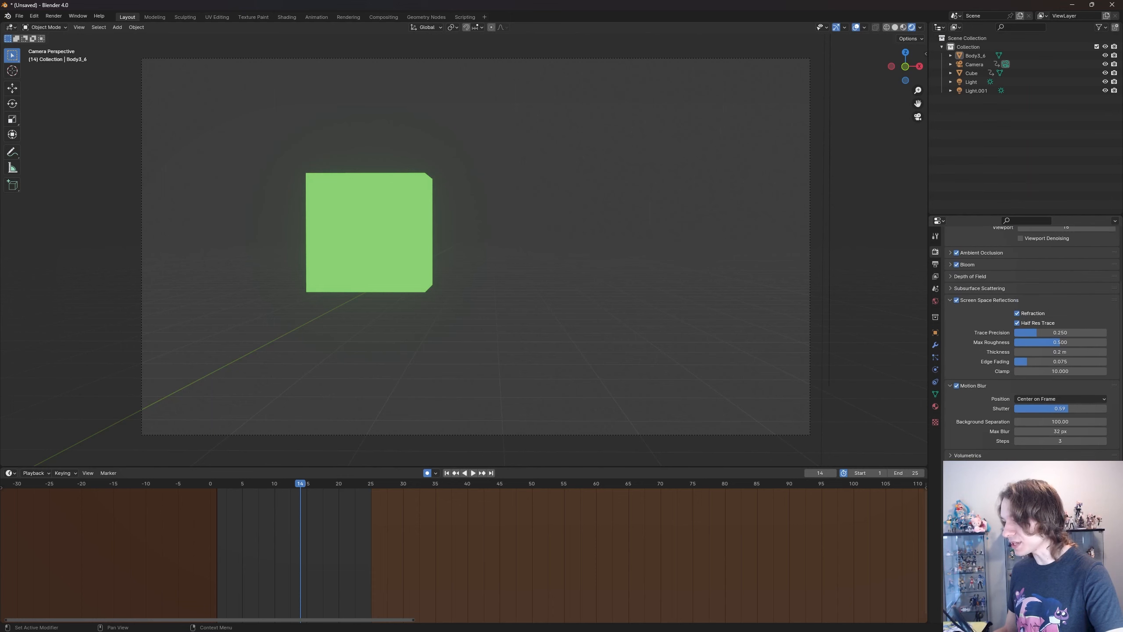
scroll(1030, 336, "down", 5)
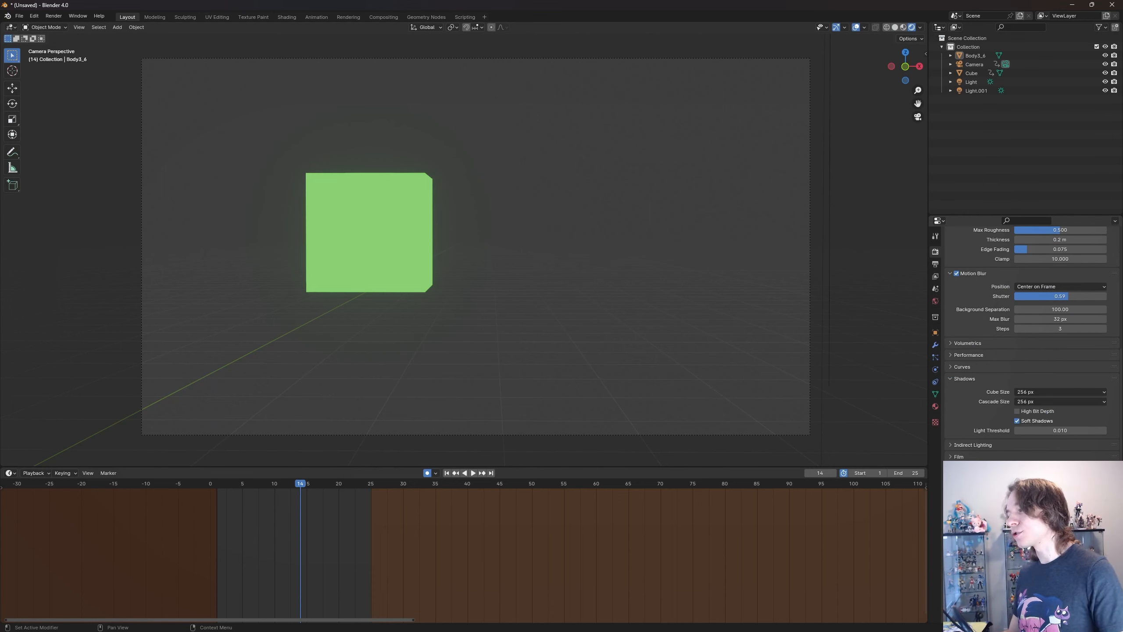
scroll(1031, 336, "up", 6)
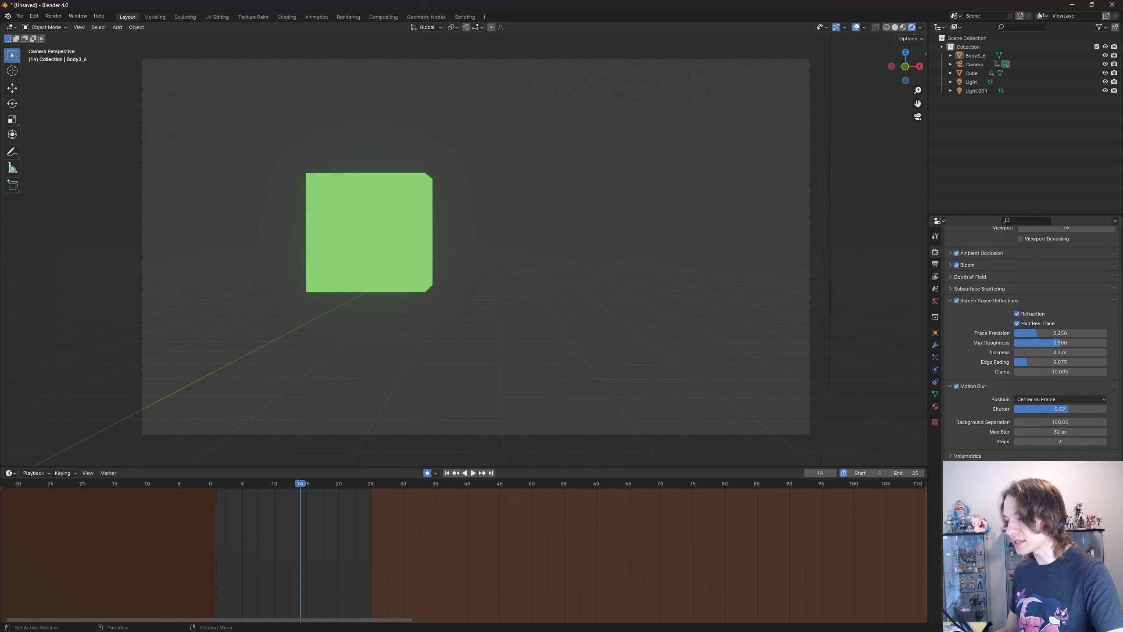
scroll(1030, 336, "down", 6)
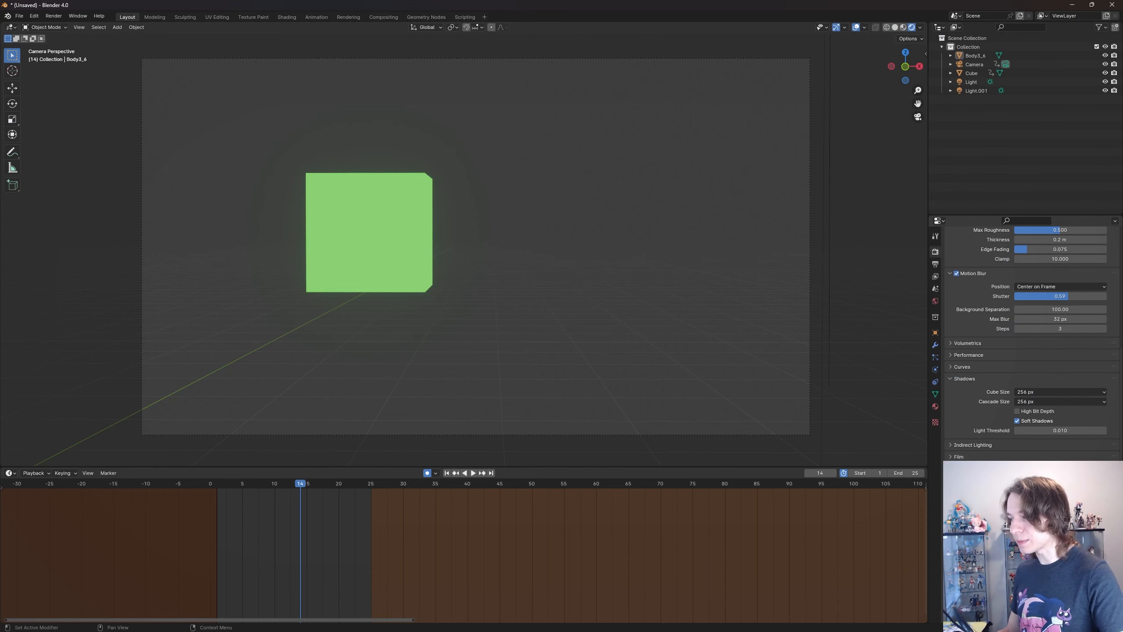
middle_click_drag(621, 258, 482, 248)
scroll(482, 248, "up", 3)
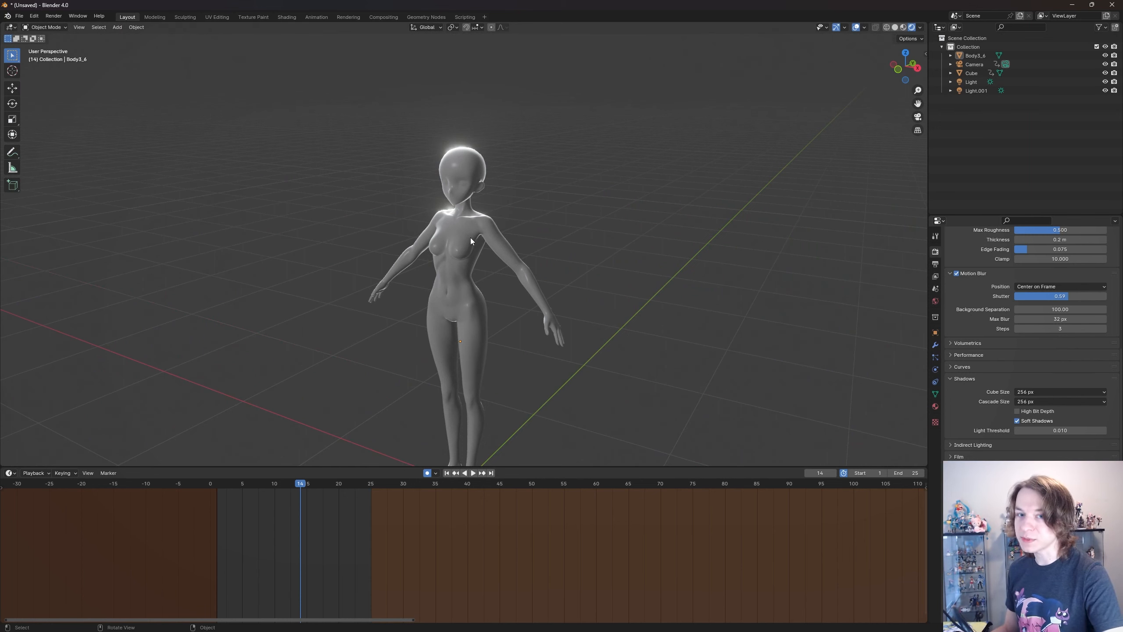
- Switch to the Pomni_Rig_06.blend file, enable Simplify in its render settings and examine the character's reduced geometry
key("super")
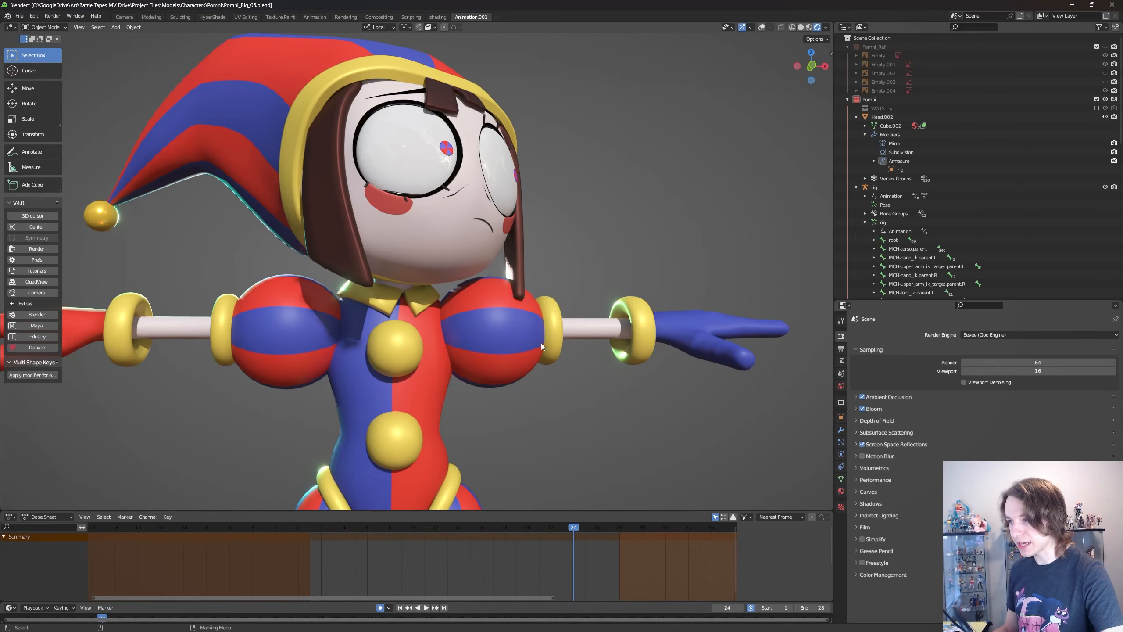
scroll(503, 343, "up", 1)
scroll(503, 342, "down", 1)
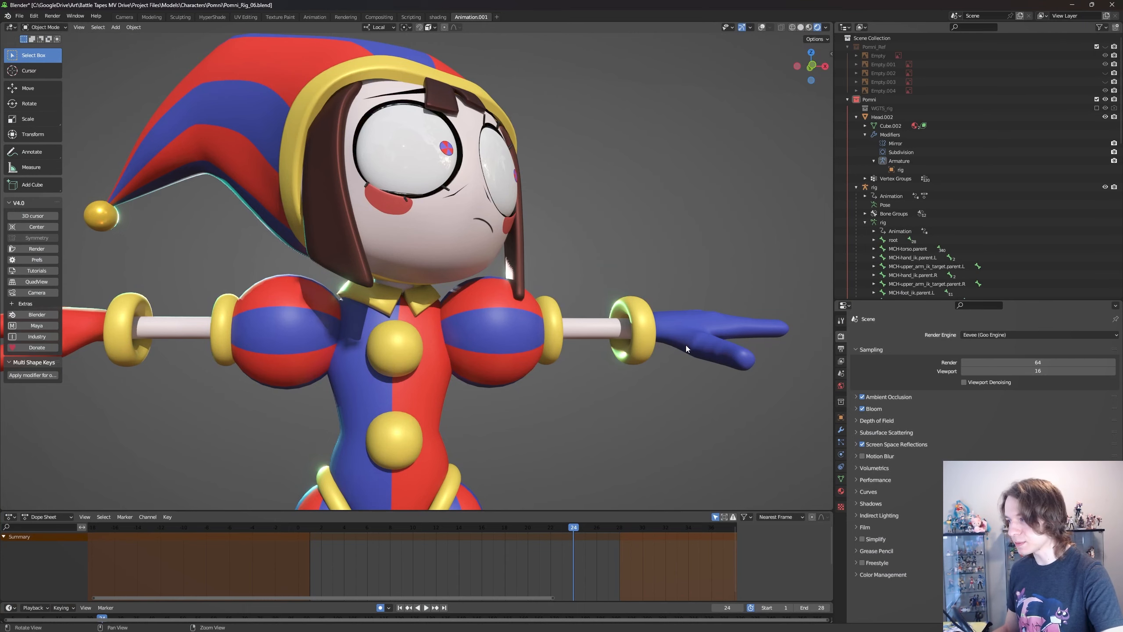
left_click_drag(796, 434, 751, 437, "alt")
left_click(878, 539)
left_click(862, 538)
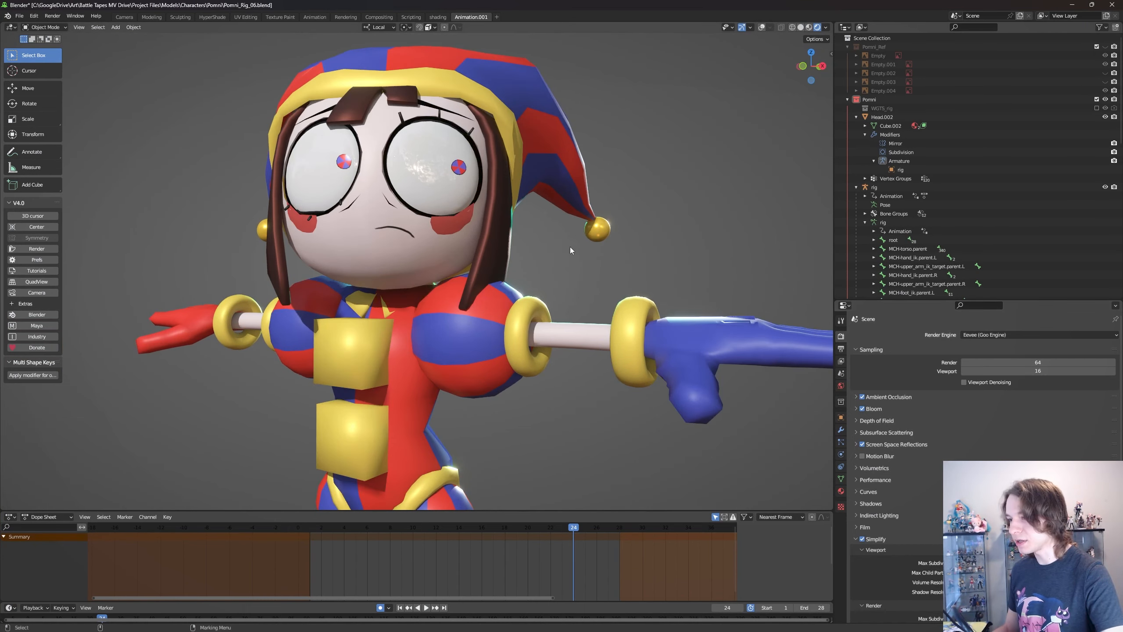
scroll(509, 250, "down", 5)
scroll(508, 250, "up", 5)
mouse_move(495, 248)
left_mouse_down("alt")
mouse_move(530, 238)
mouse_move(492, 248)
left_mouse_up("alt")
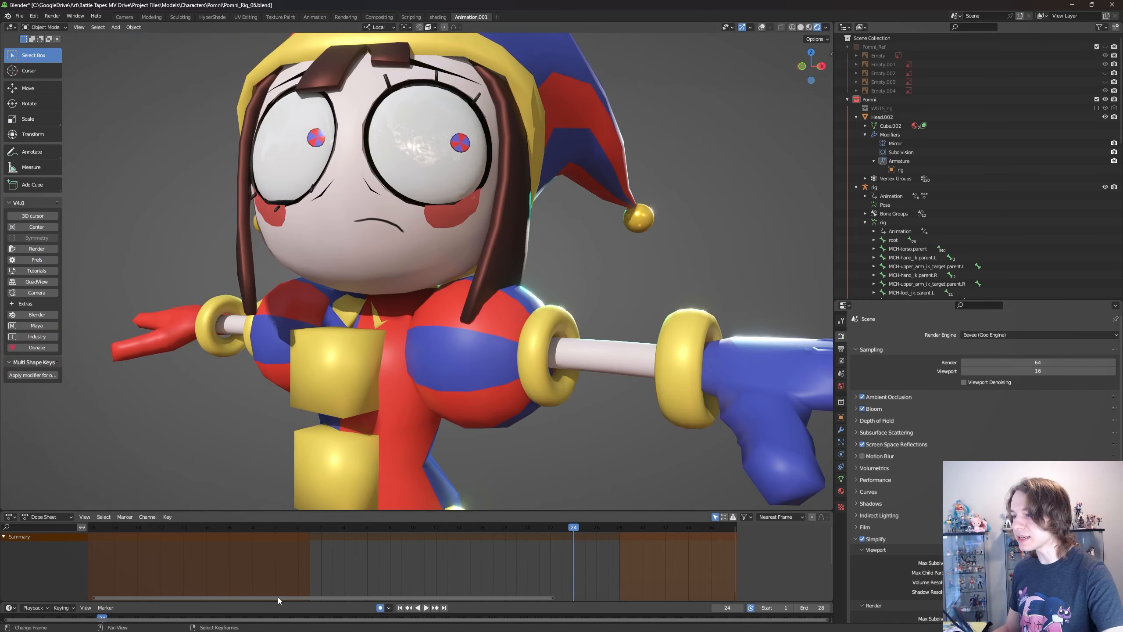
- Play the Pomni character's animation with Simplify enabled to check playback, and stop it
key("space")
scroll(381, 425, "down", 5)
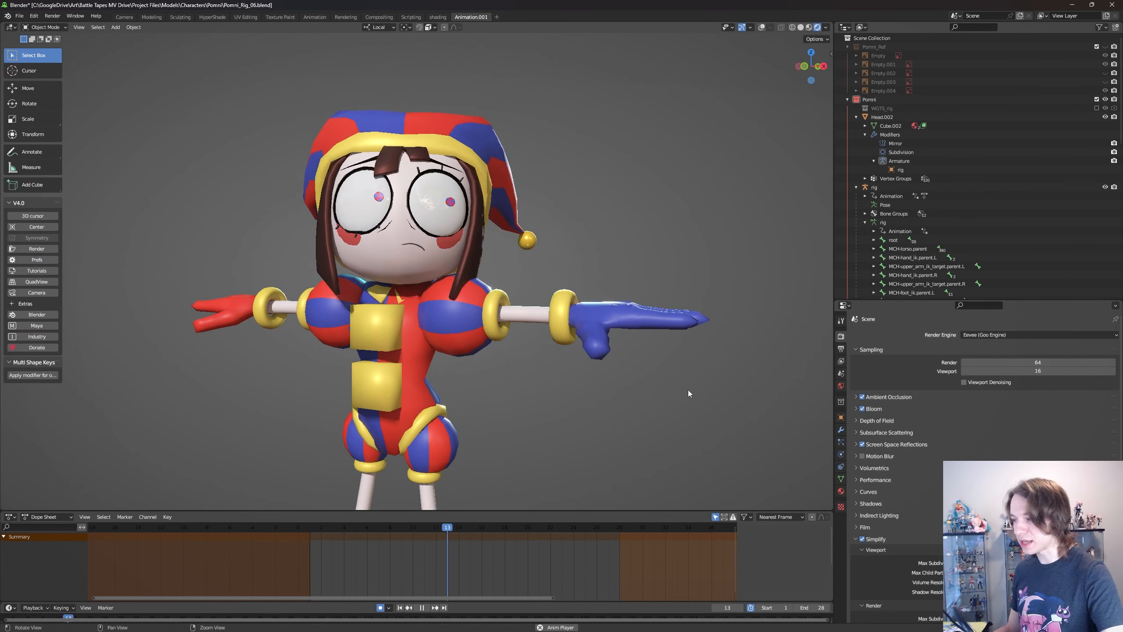
key("space")
key("space")
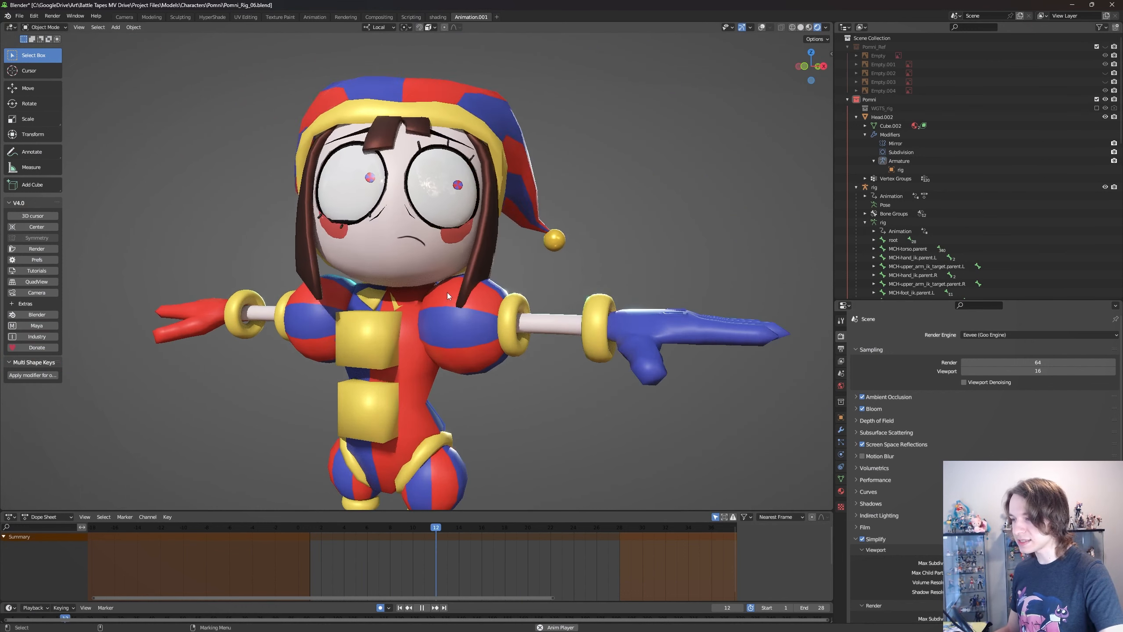
key("space")
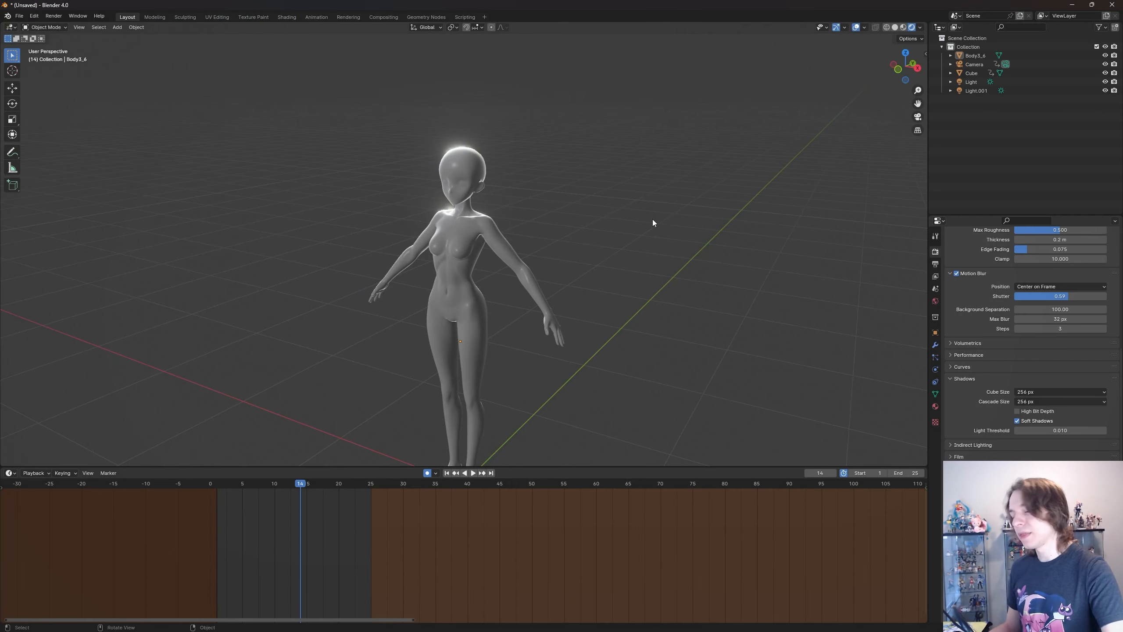
- Review the body figure scene's screen space reflections, motion blur and shadow settings, viewing the full figure at an angle
scroll(1030, 336, "up", 5)
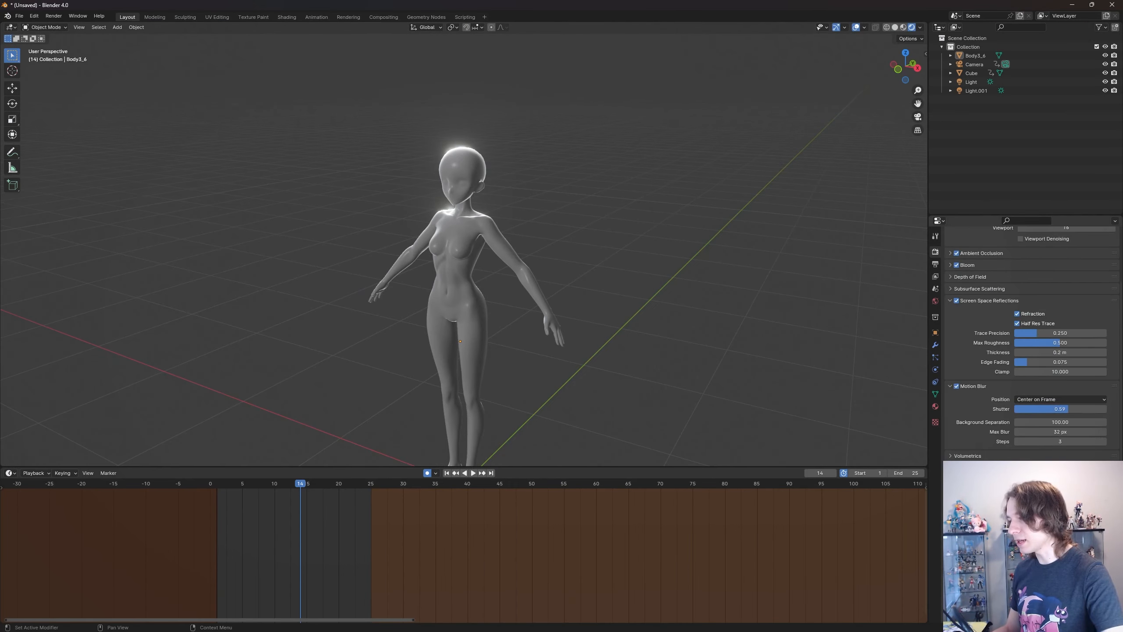
middle_click_drag(614, 286, 639, 341)
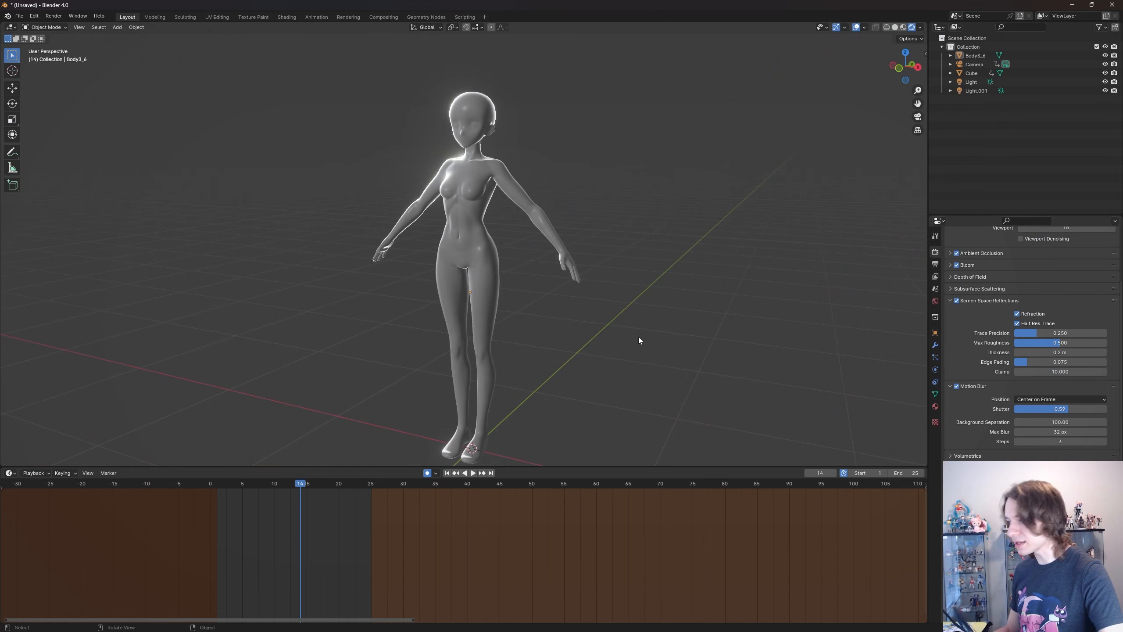
scroll(1030, 336, "down", 5)
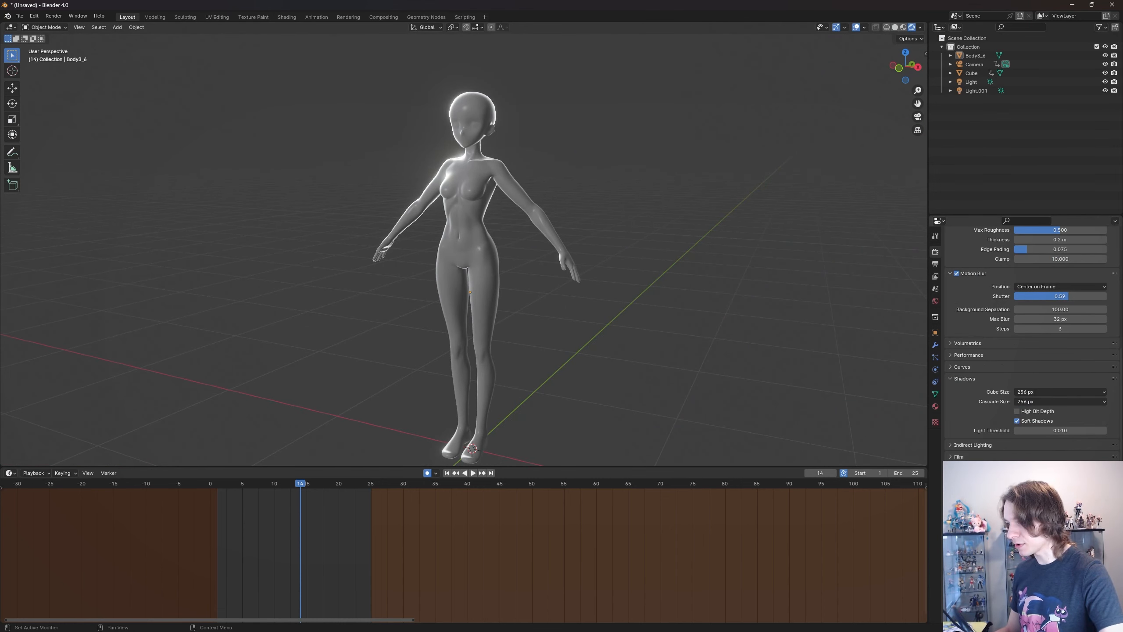
scroll(1030, 336, "up", 1)
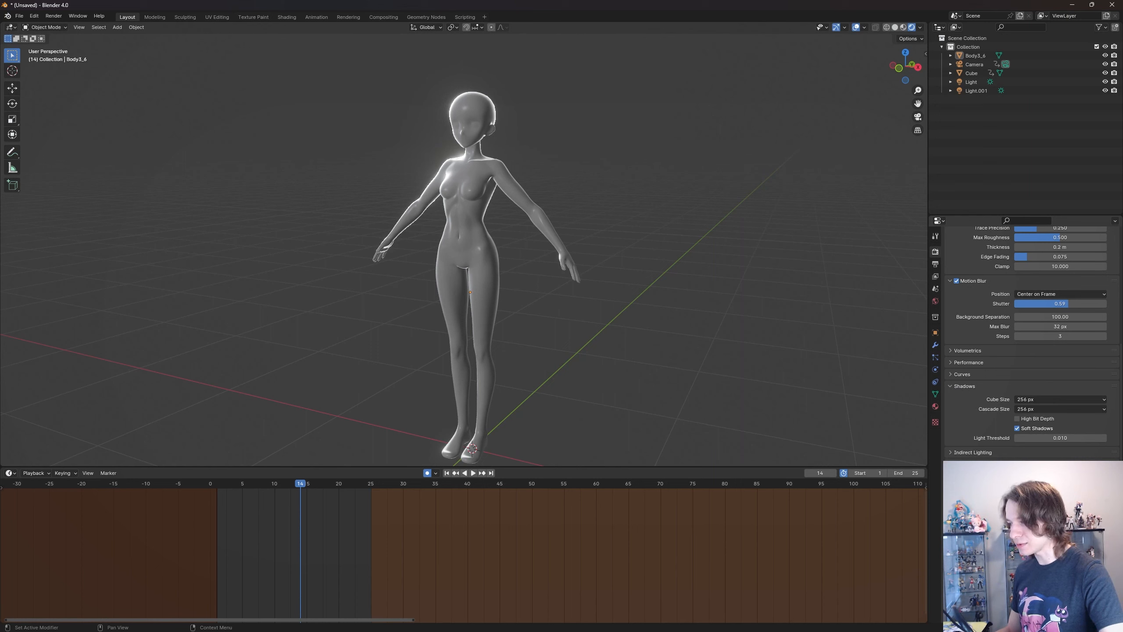
scroll(1030, 336, "up", 5)
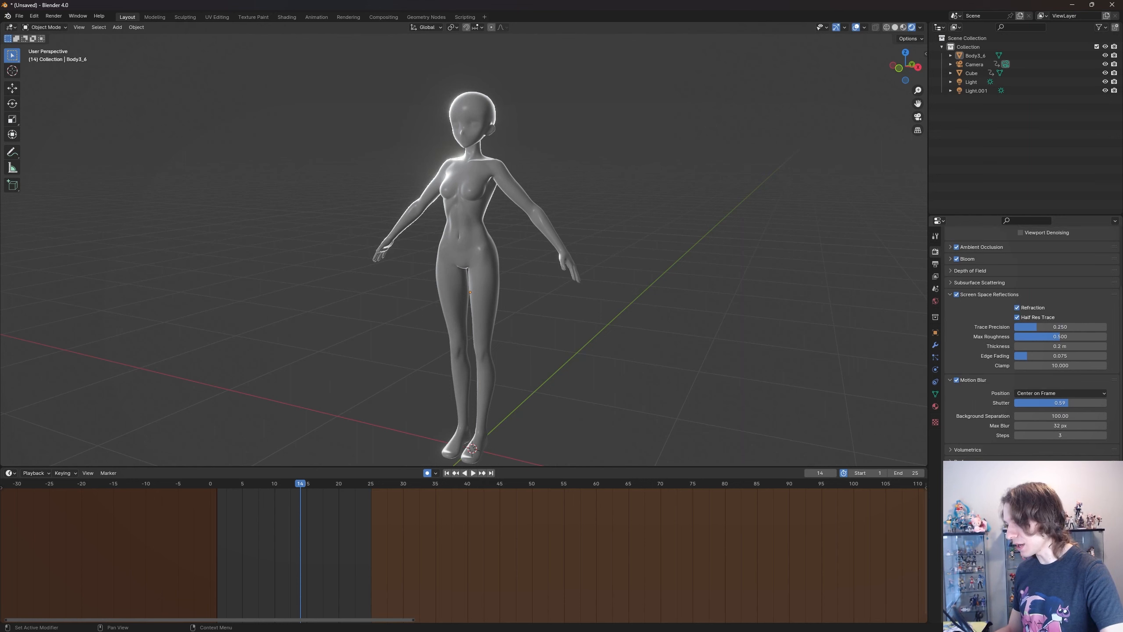
scroll(1030, 336, "down", 4)
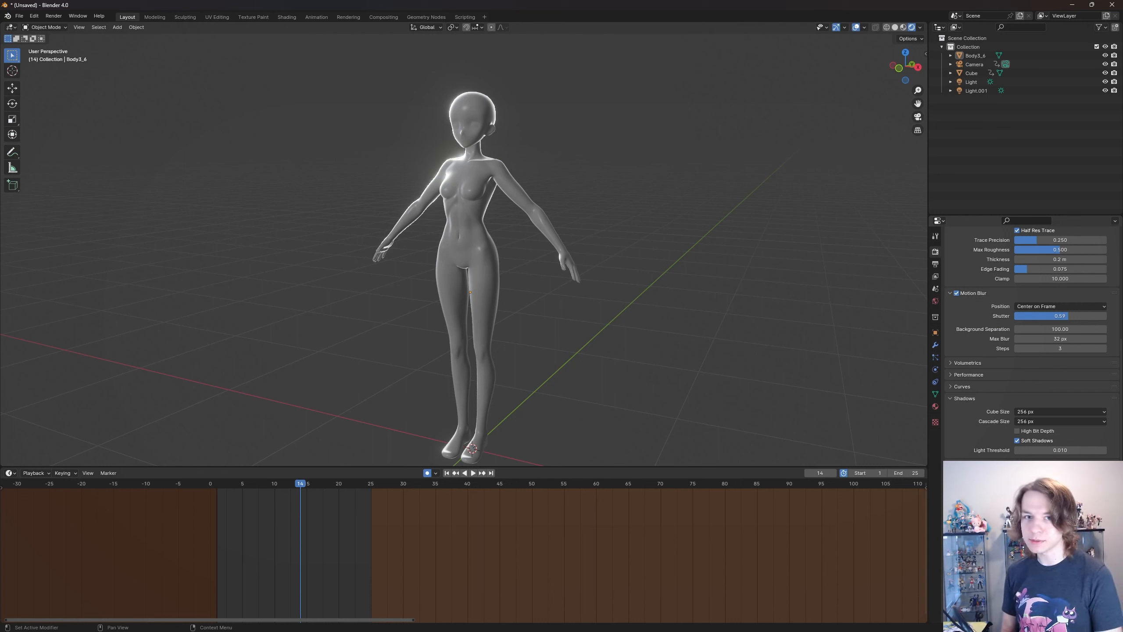
- Return to the Pomni character file, turn Simplify off and inspect the character at full subdivision from several angles
key("super")
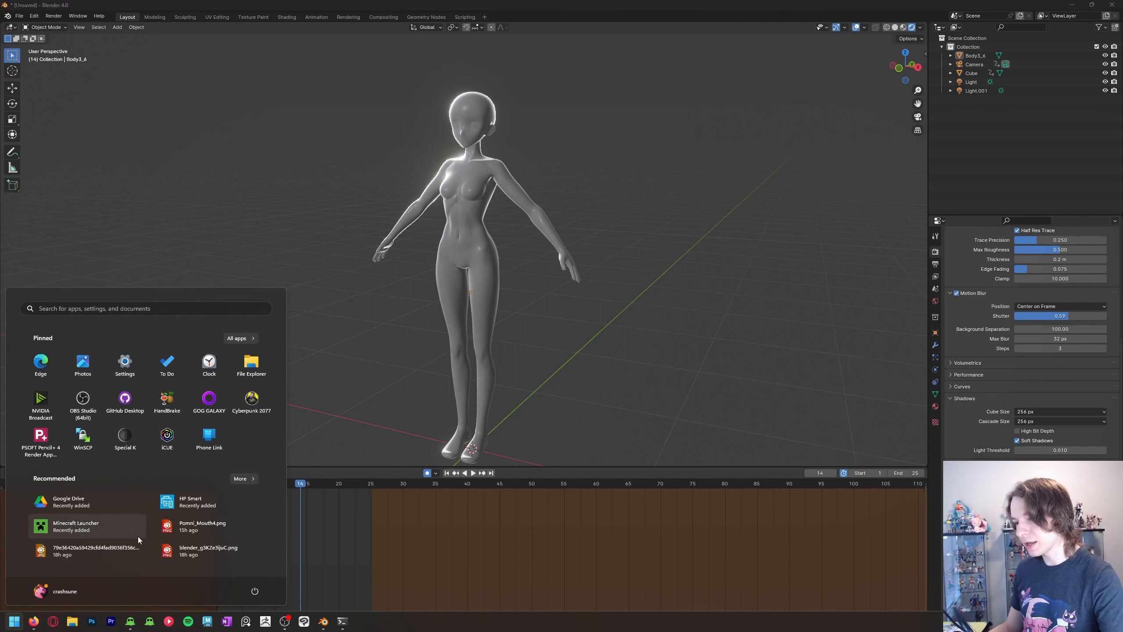
mouse_move(131, 627)
left_click(129, 584)
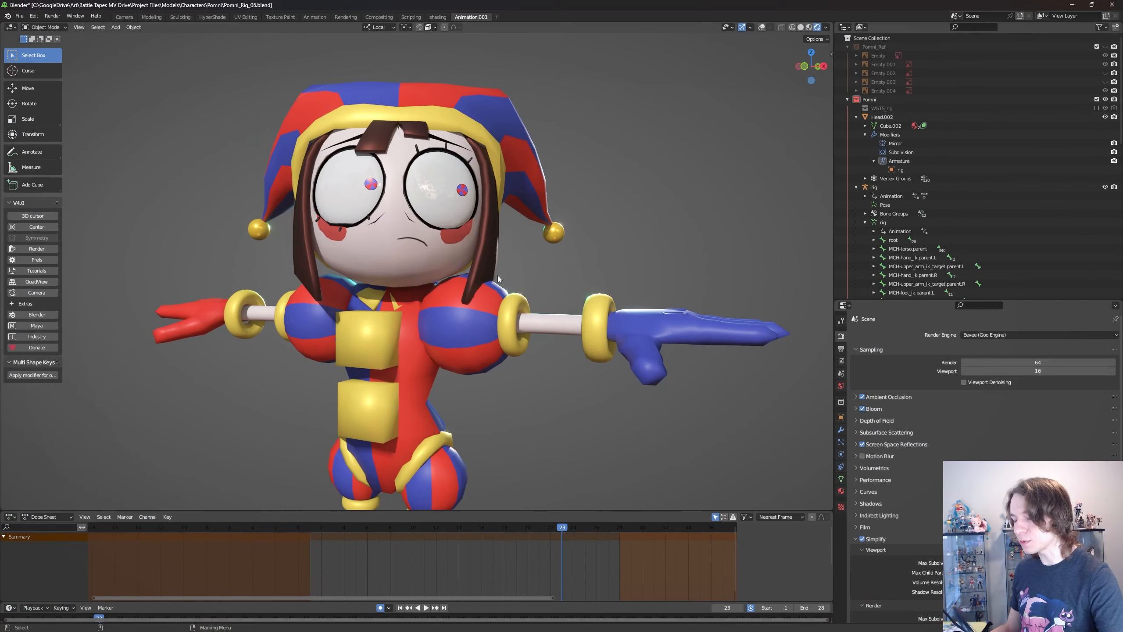
left_click(877, 539)
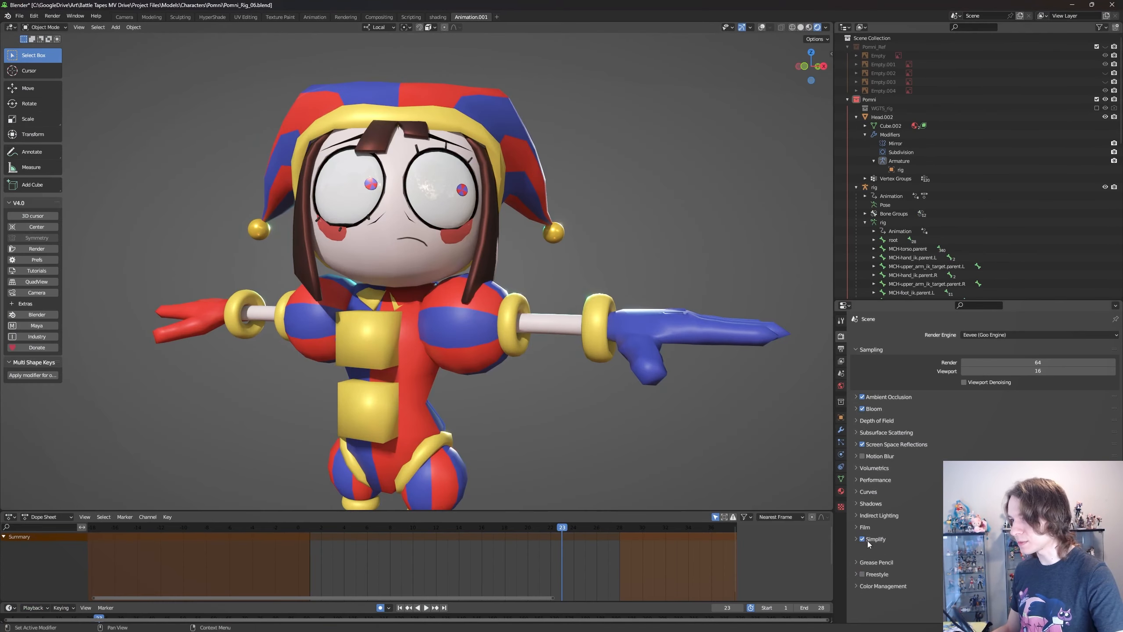
left_click(861, 539)
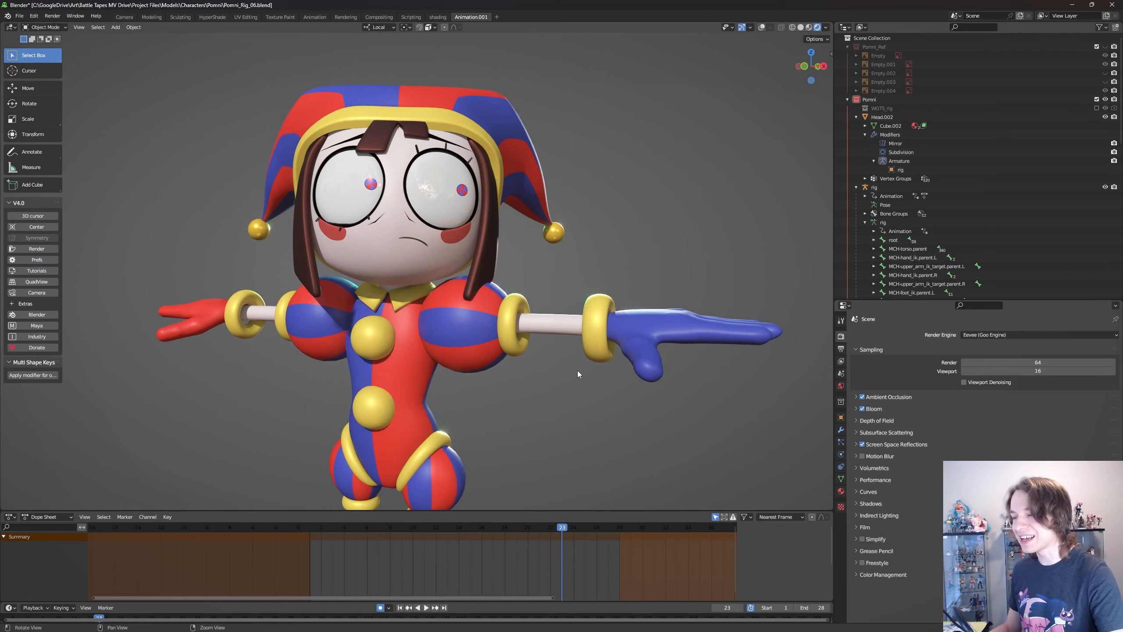
middle_click_drag(578, 371, 616, 366)
scroll(586, 326, "up", 2)
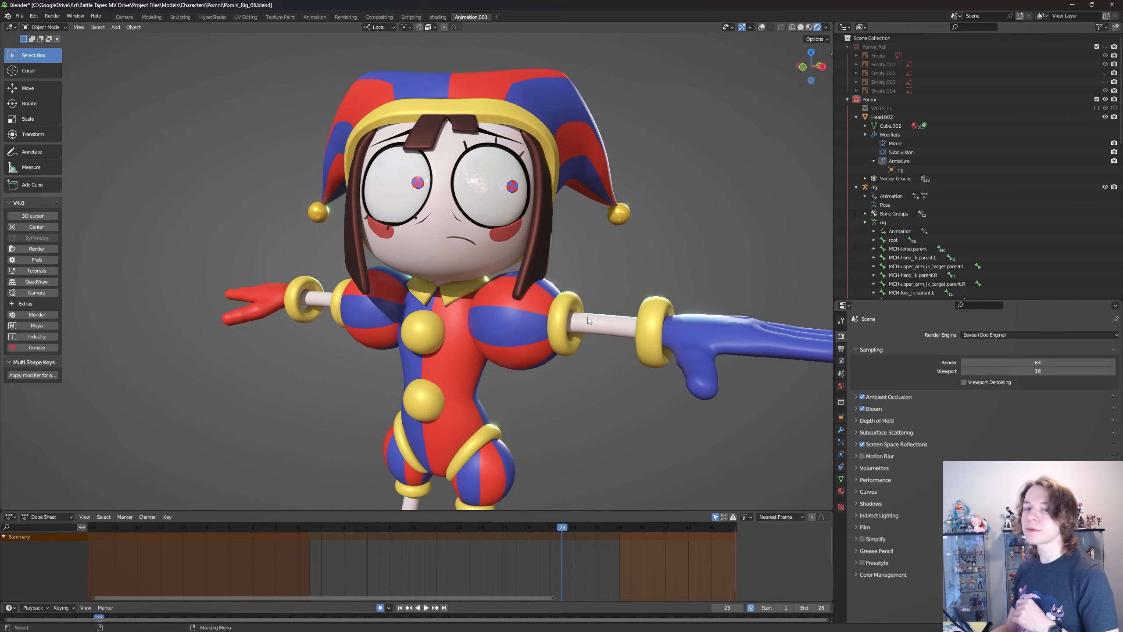
scroll(566, 365, "down", 2)
scroll(566, 366, "up", 2)
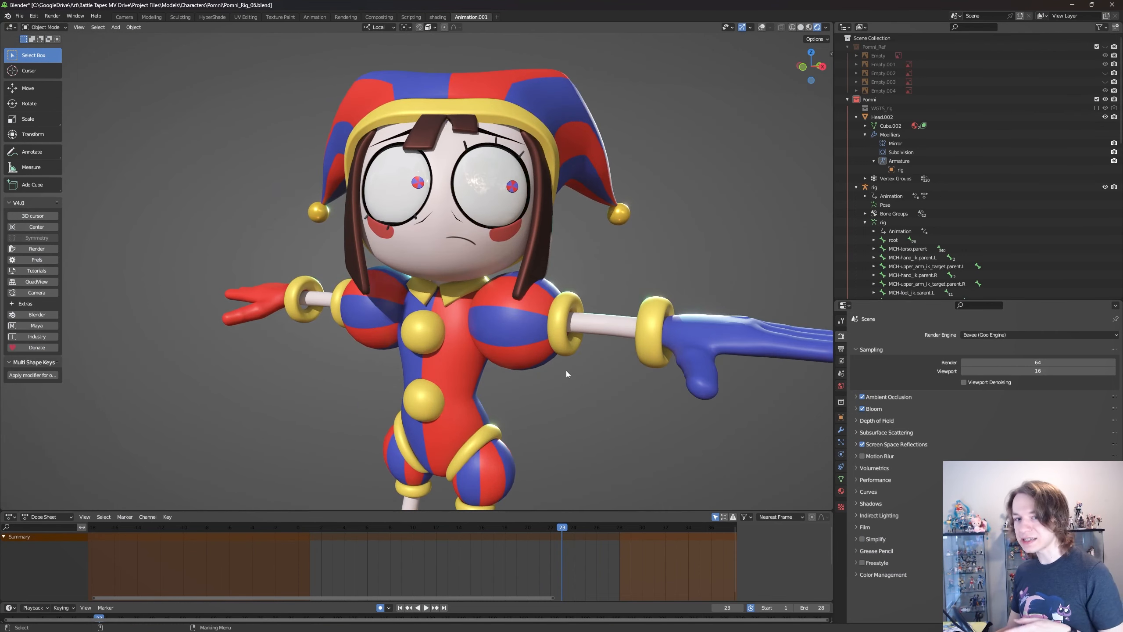
scroll(566, 370, "down", 1)
middle_click_drag(602, 388, 525, 366)
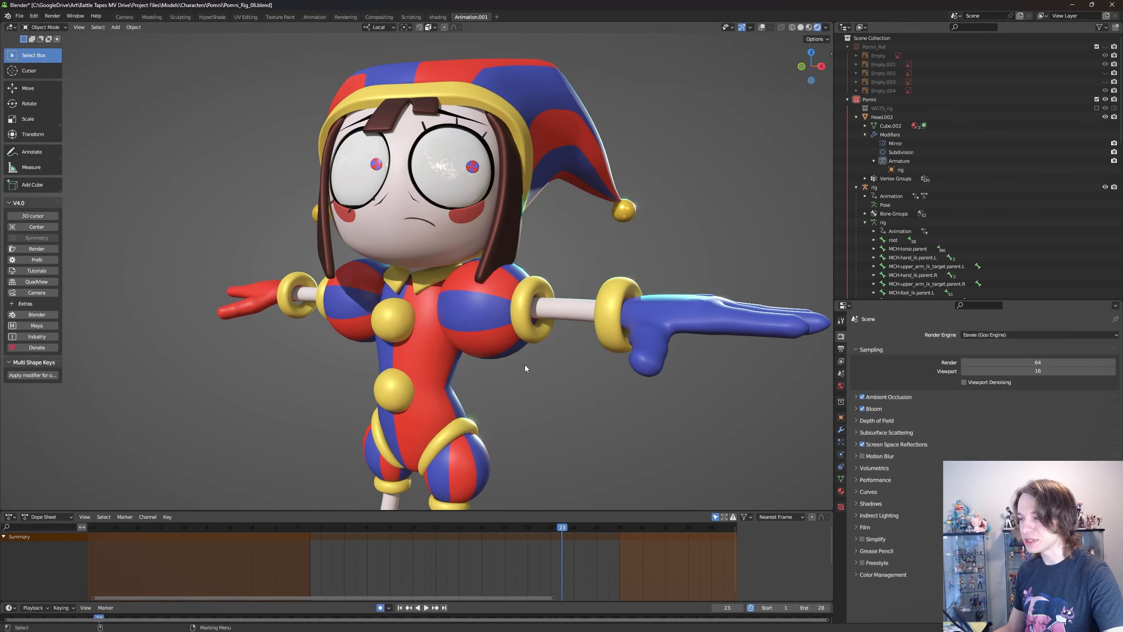
- Expand the Color Management settings and change the view transform to Filmic
left_click(902, 575)
scroll(903, 577, "down", 1)
left_click(917, 593)
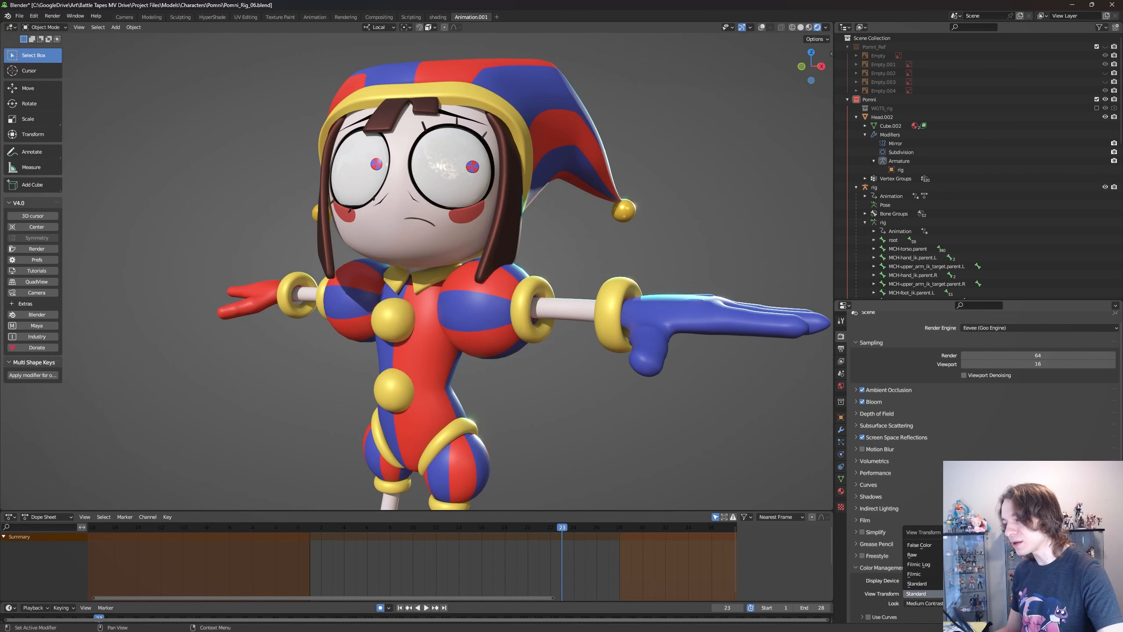
left_click(917, 594)
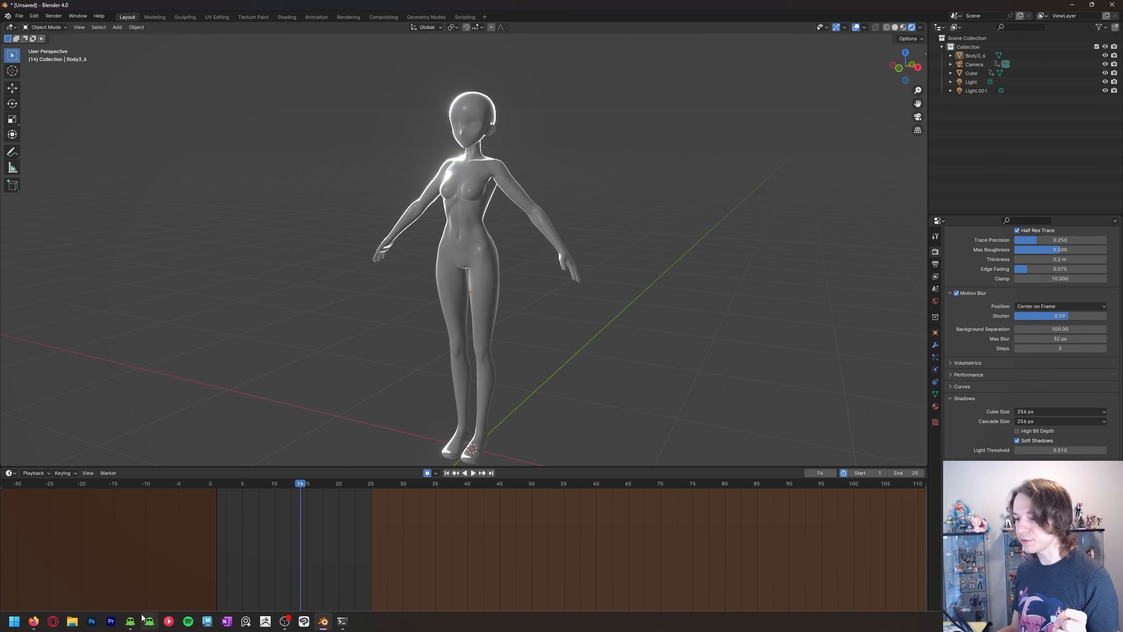
- Switch to the Pomni character file and change its view transform to Standard
left_click(130, 622)
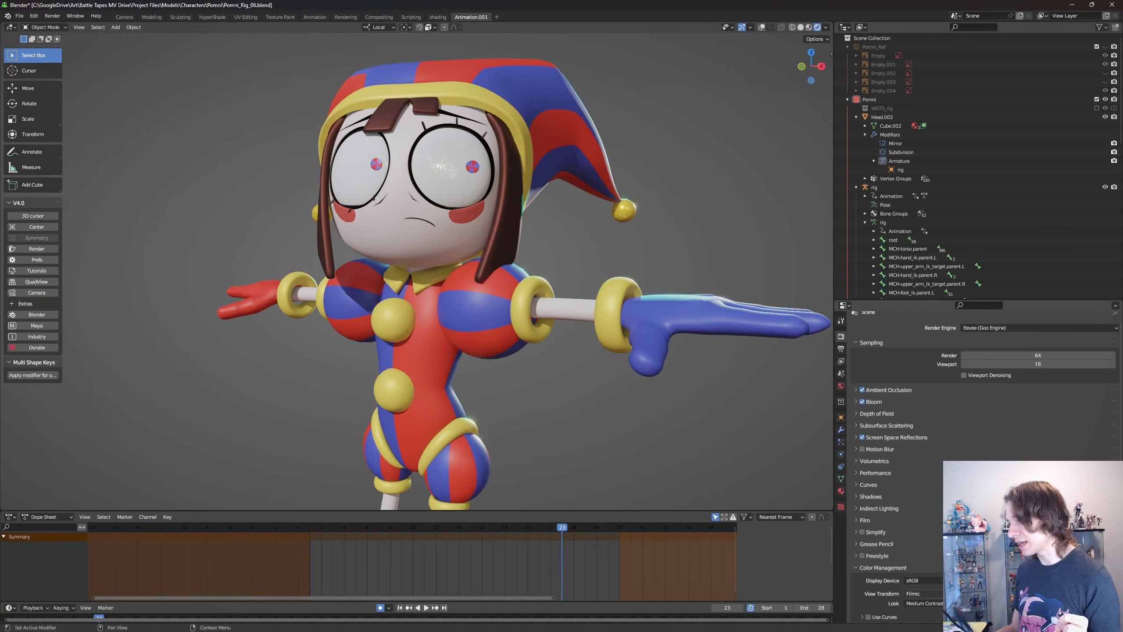
left_click(923, 593)
left_click(917, 583)
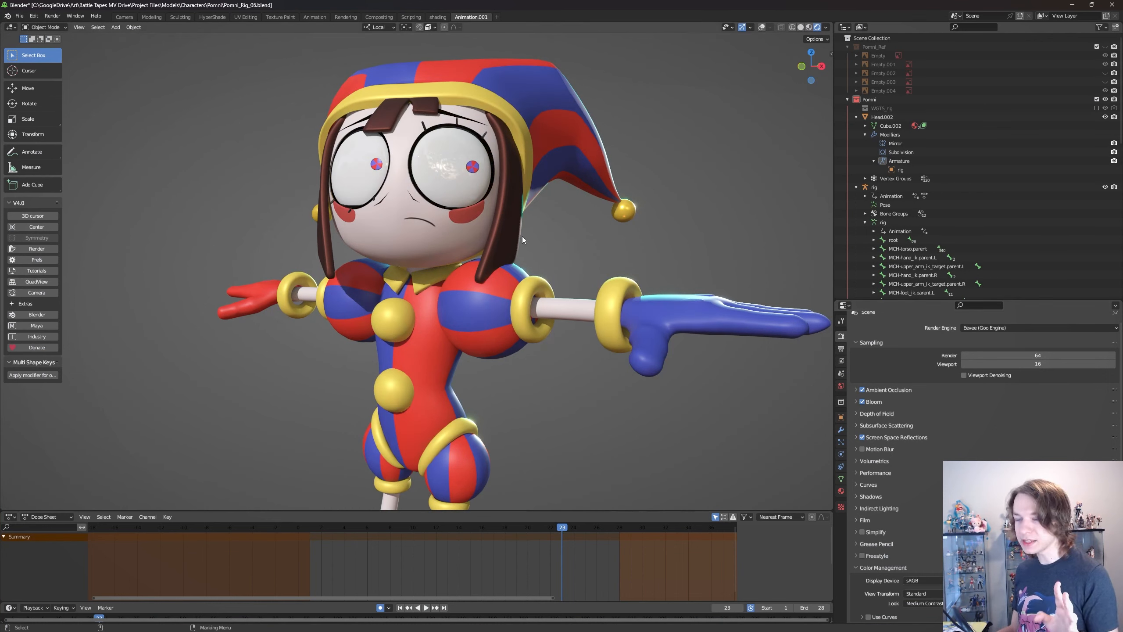
- Change the view transform back to Filmic and inspect the character's face and upper body up close
left_click(923, 593)
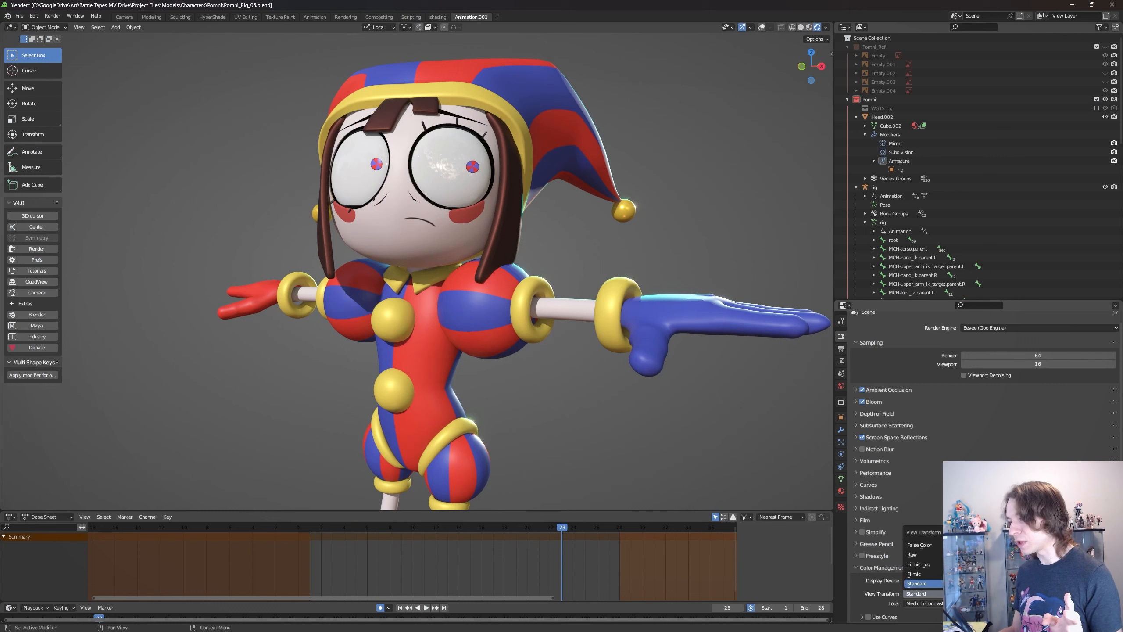
left_click(916, 573)
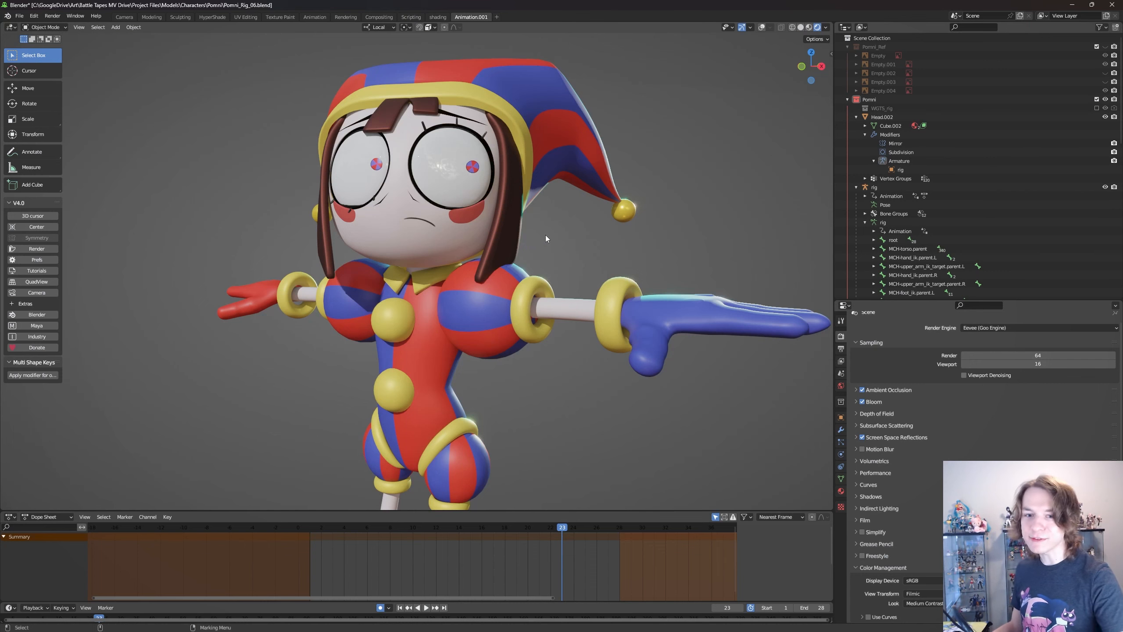
mouse_move(557, 236)
middle_mouse_down()
mouse_move(608, 248)
mouse_move(539, 230)
mouse_move(416, 231)
mouse_move(538, 232)
mouse_move(522, 223)
mouse_move(566, 241)
middle_mouse_up()
scroll(566, 241, "up", 3)
scroll(561, 182, "up", 1)
middle_click_drag(561, 182, 581, 291, "shift")
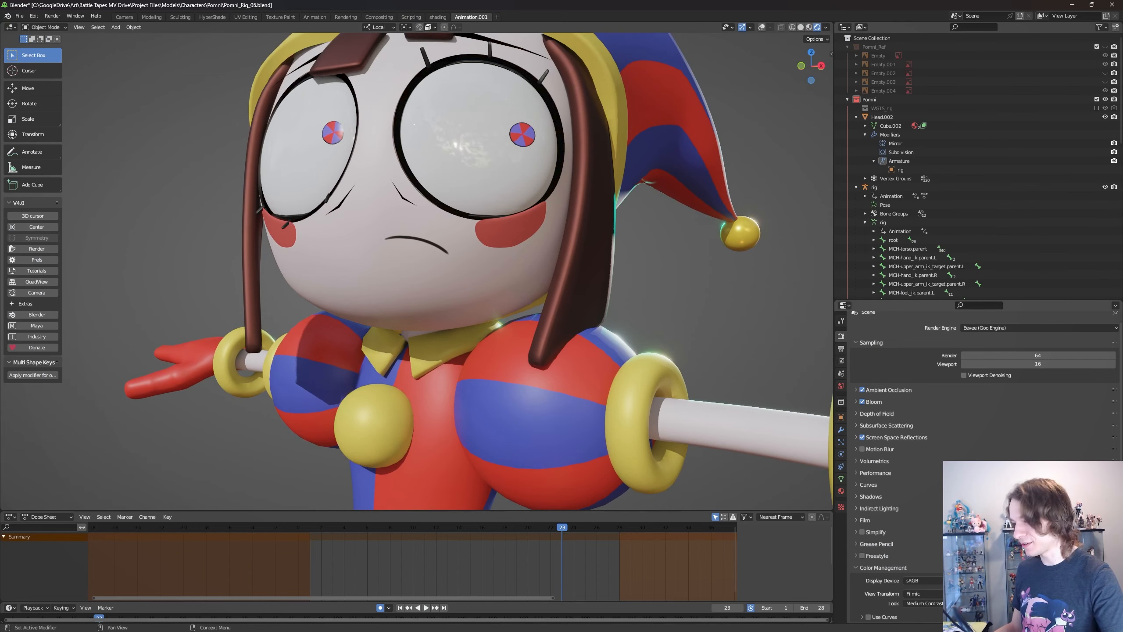
- Set the view transform to Standard and compare the character's colors up close and at full figure
left_click(922, 593)
left_click(937, 584)
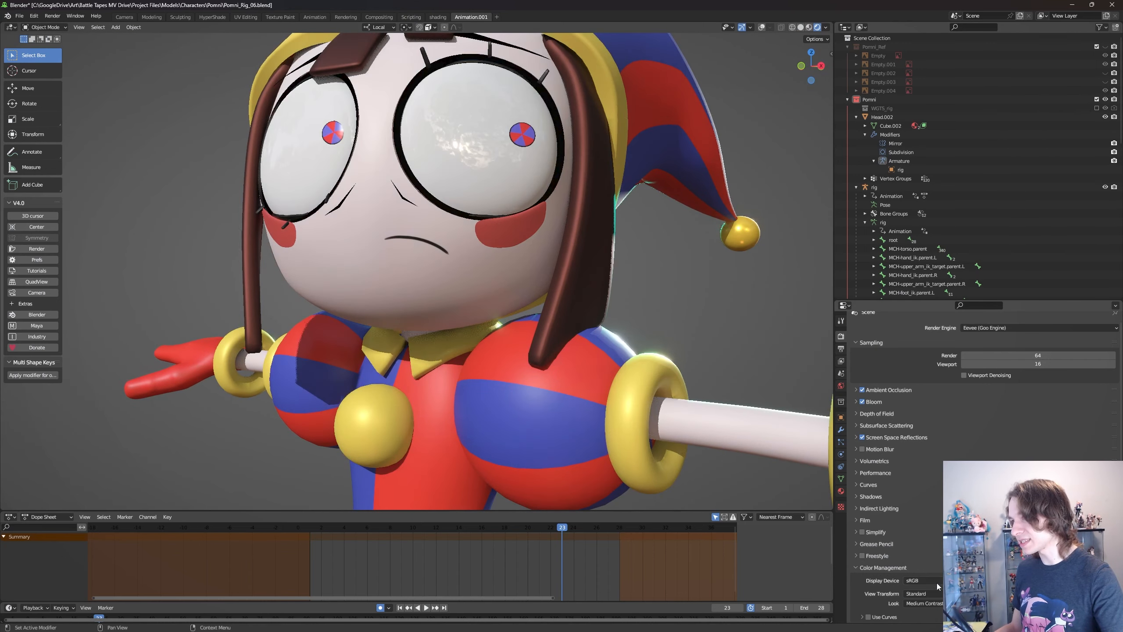
scroll(556, 176, "down", 6)
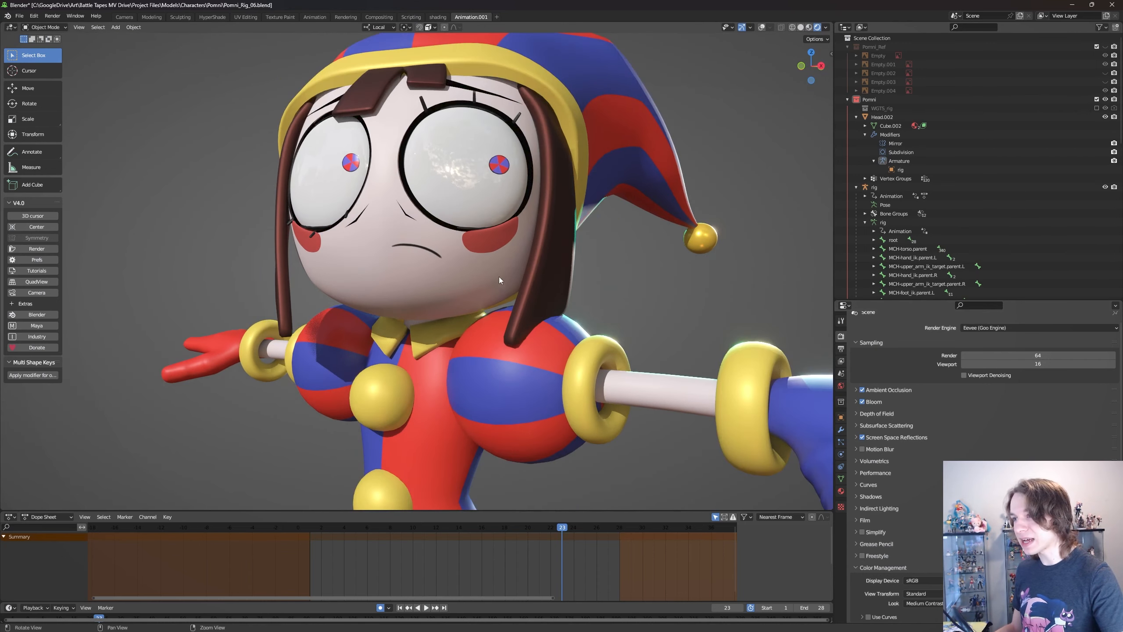
middle_click_drag(498, 276, 521, 272)
scroll(490, 277, "down", 1)
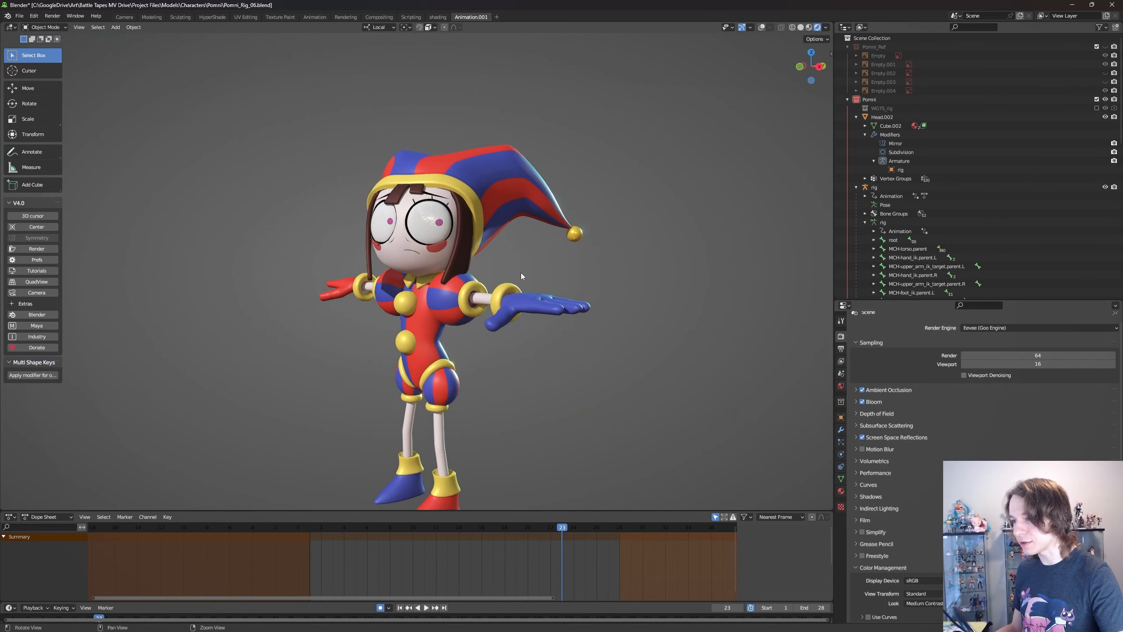
scroll(521, 272, "up", 3)
left_click(941, 594)
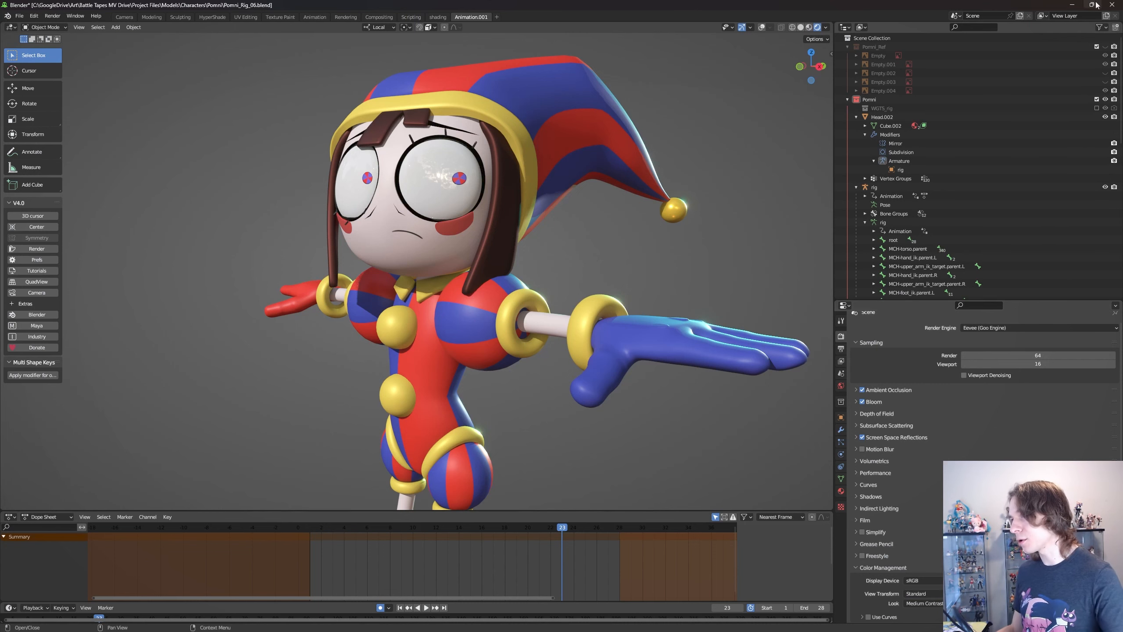
- Return to the unsaved body figure scene and bring up the render commands
left_click(1072, 4)
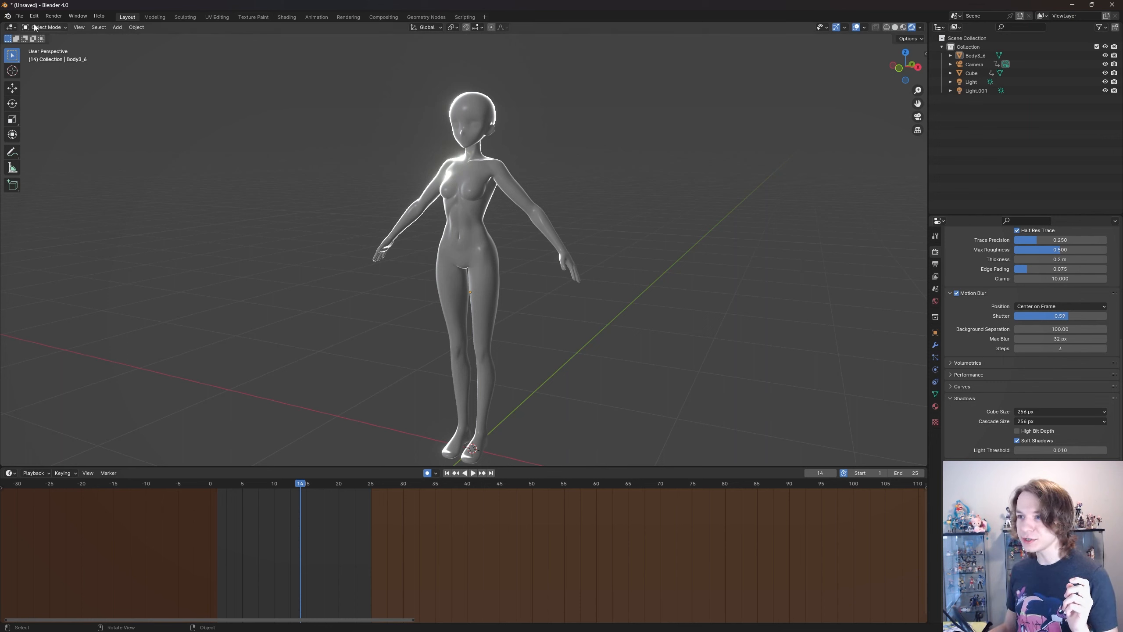
left_click(56, 16)
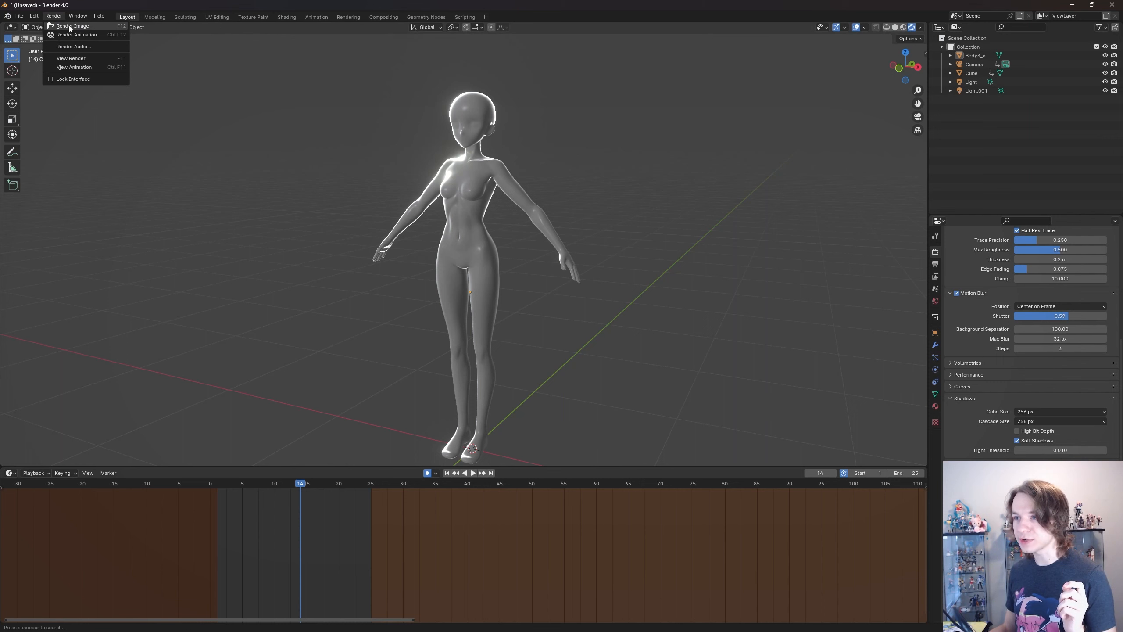